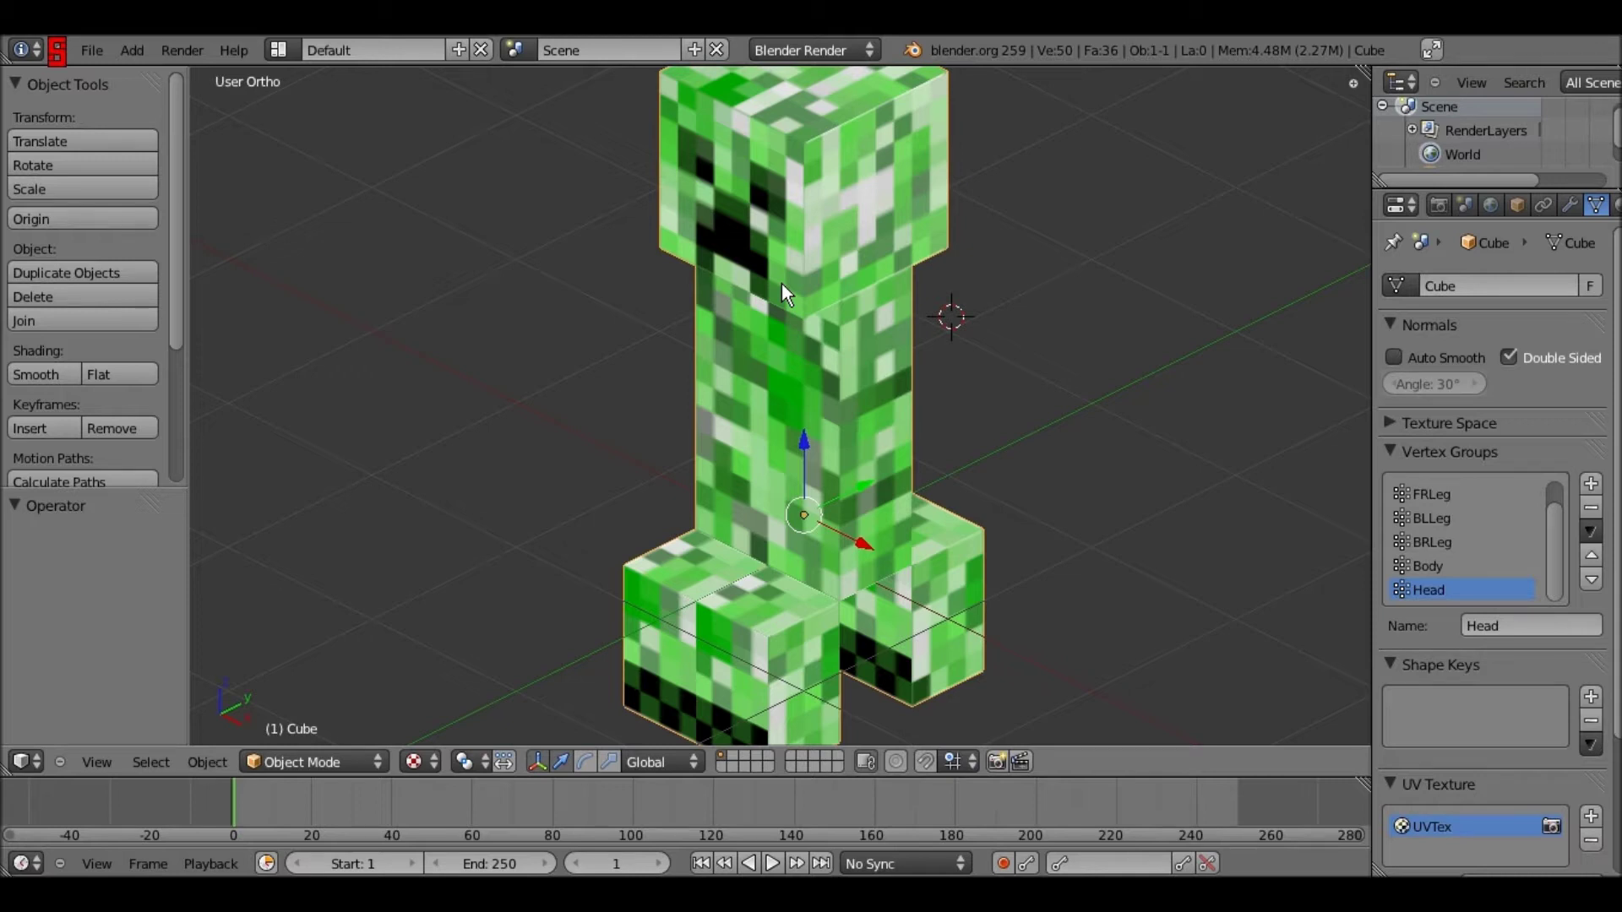
Examine the textured creeper model from the front, above and at an angle
scroll(793, 209, down, 2)
middle_drag(793, 210, 810, 341)
key(KP_1)
key(KP_8)
key(KP_8)
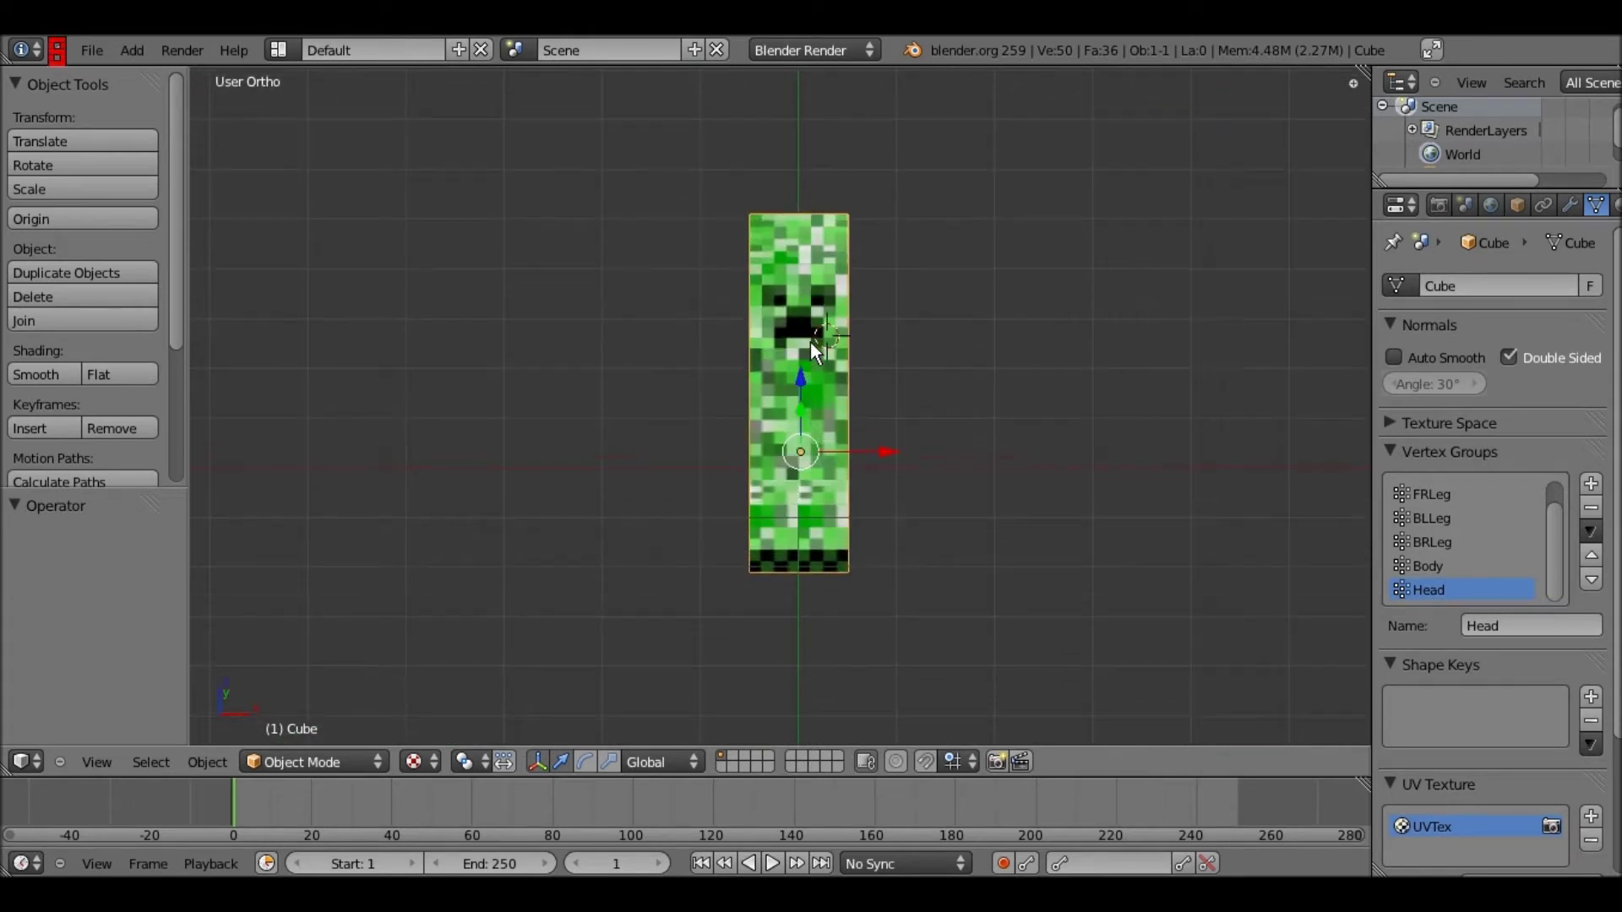
key(KP_6)
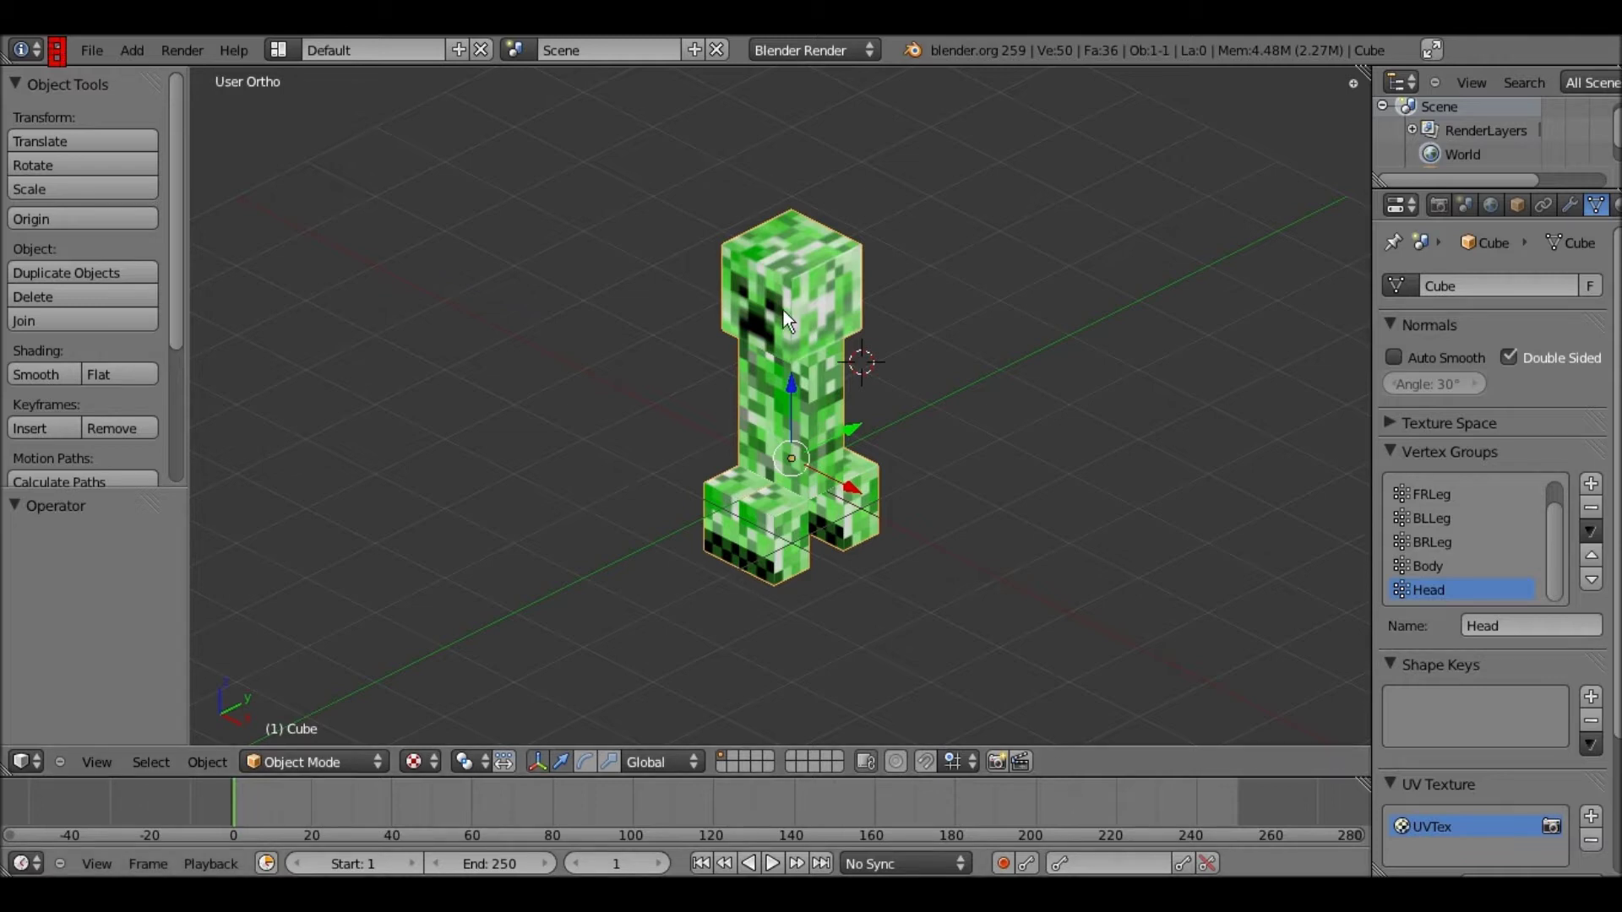
key(KP_8)
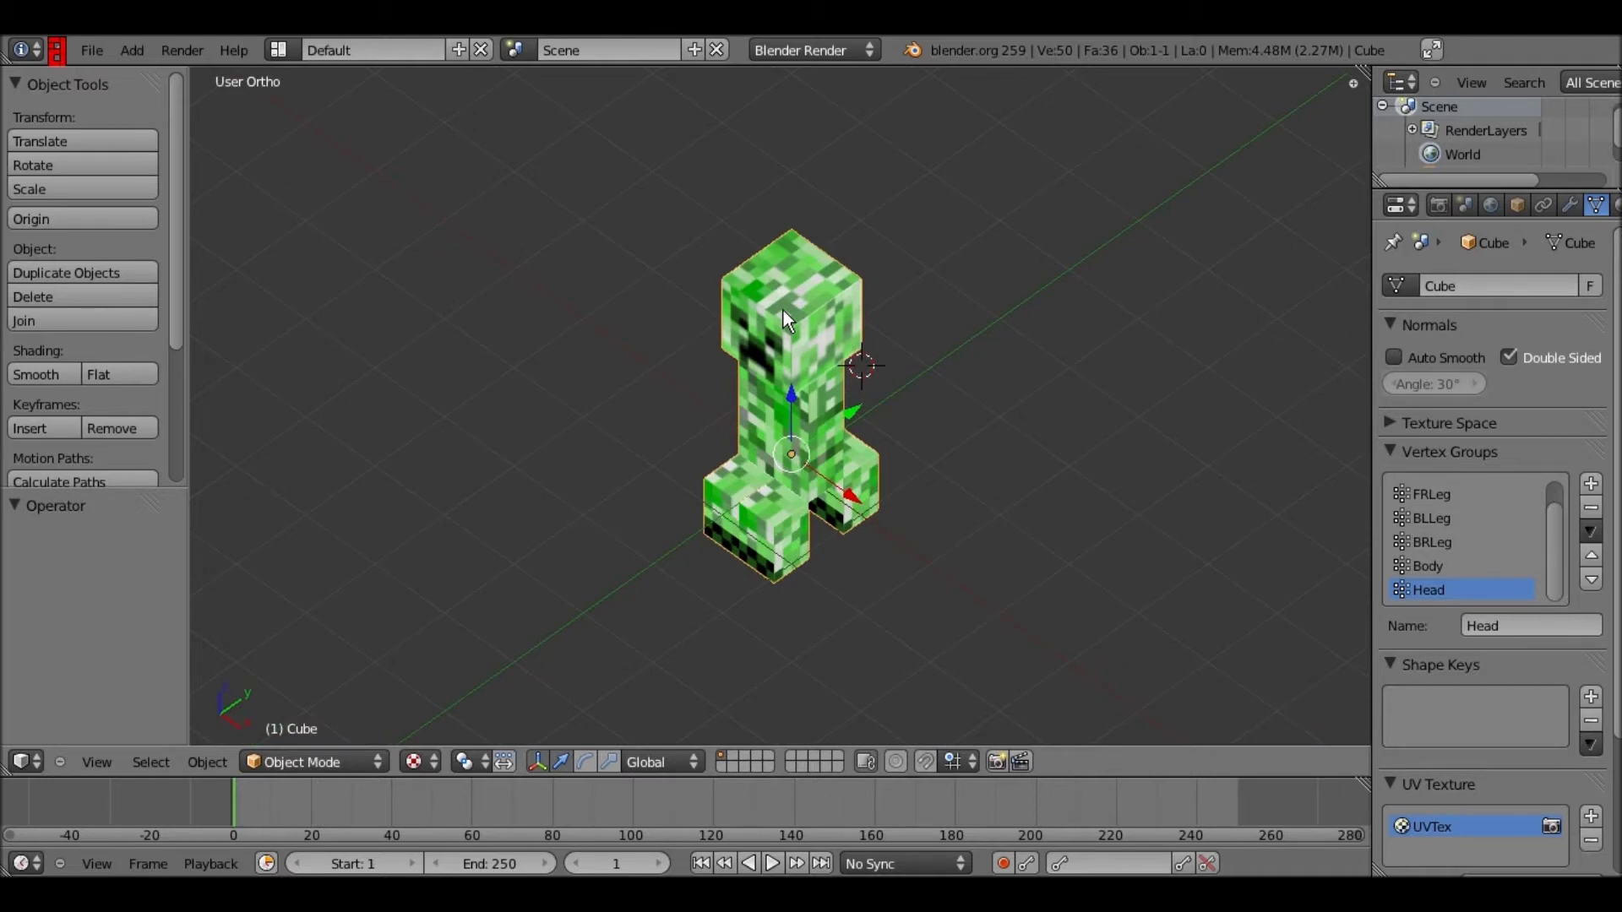
key(KP_8)
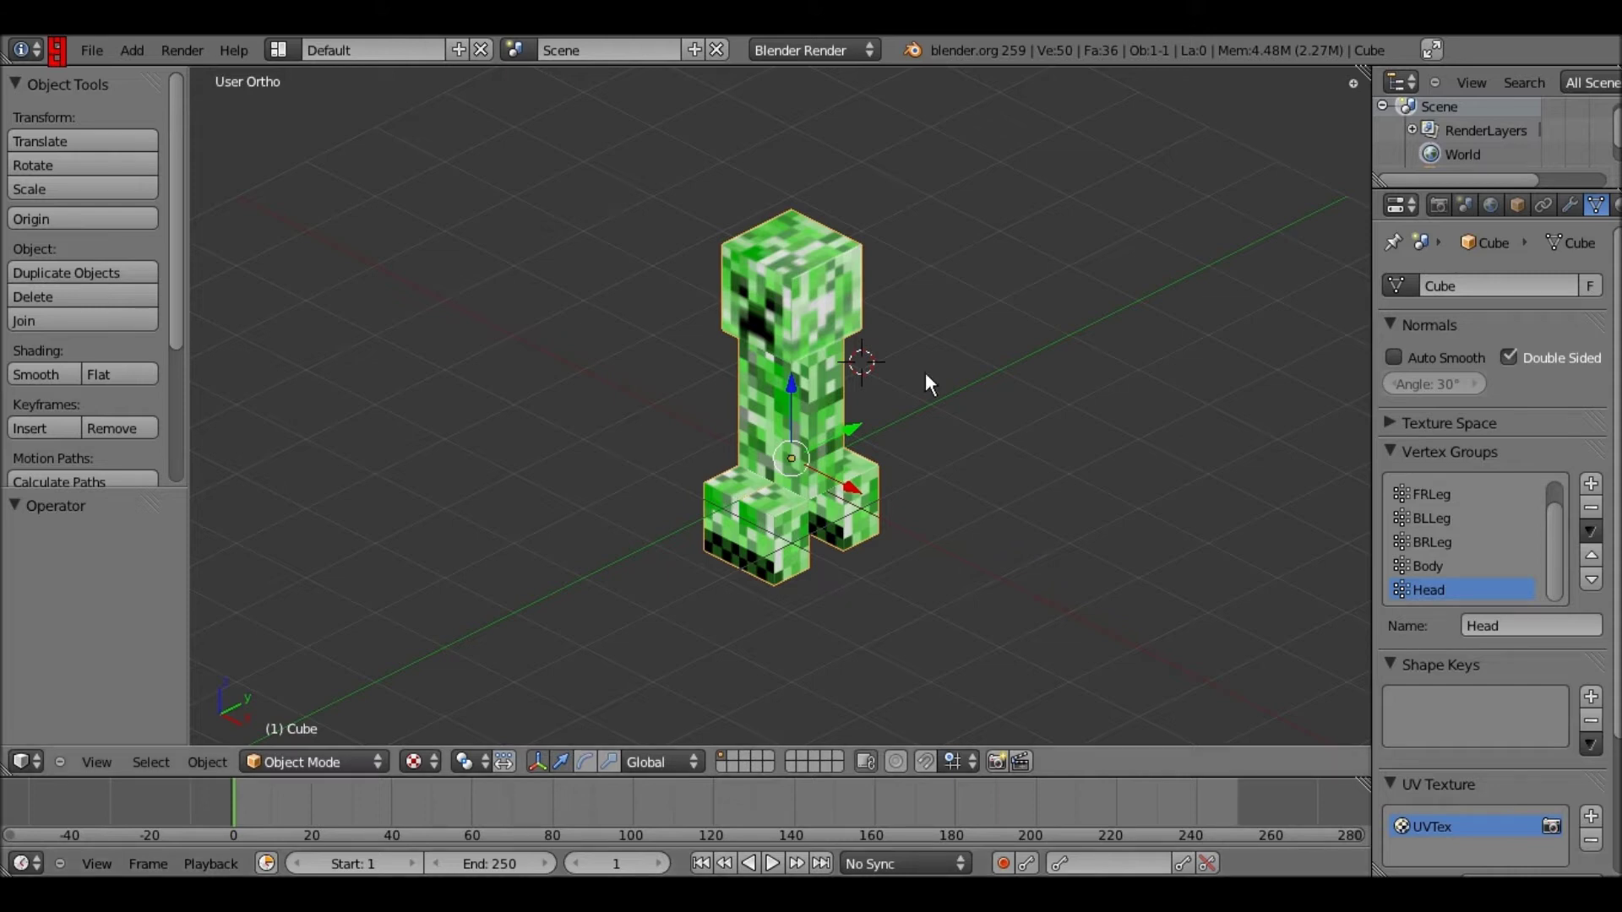
key(KP_8)
key(KP_2)
shift+middle_drag(803, 422, 872, 461)
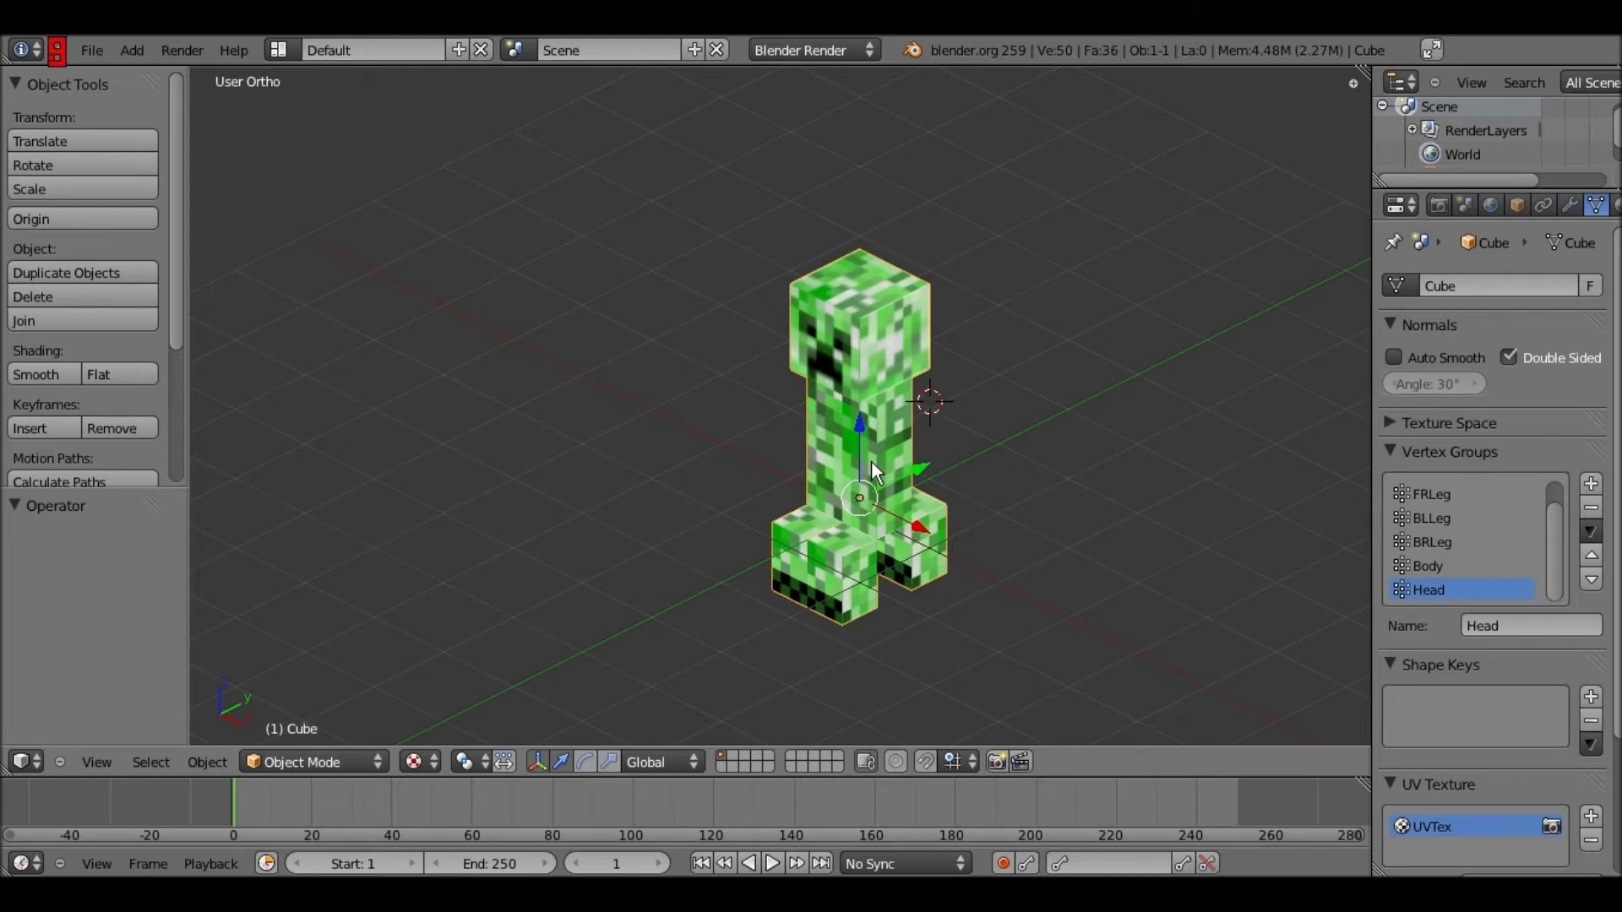
shift+middle_drag(975, 522, 982, 505)
shift+middle_drag(921, 411, 788, 398)
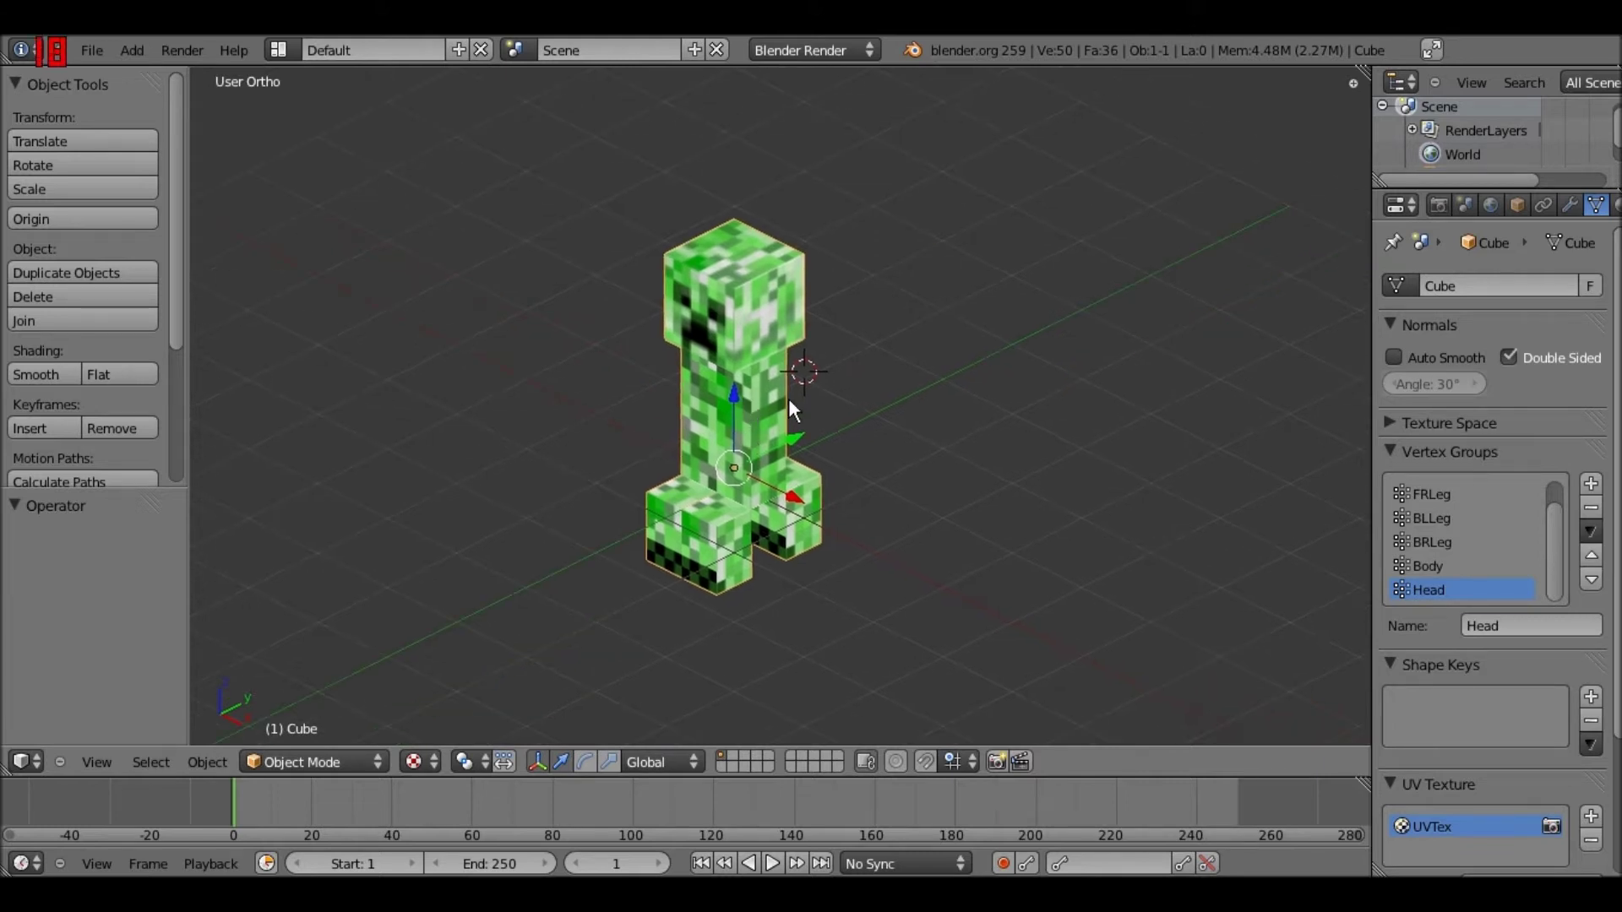
Snap the 3D cursor to the scene center and to the selected creeper mesh
key(shift+s)
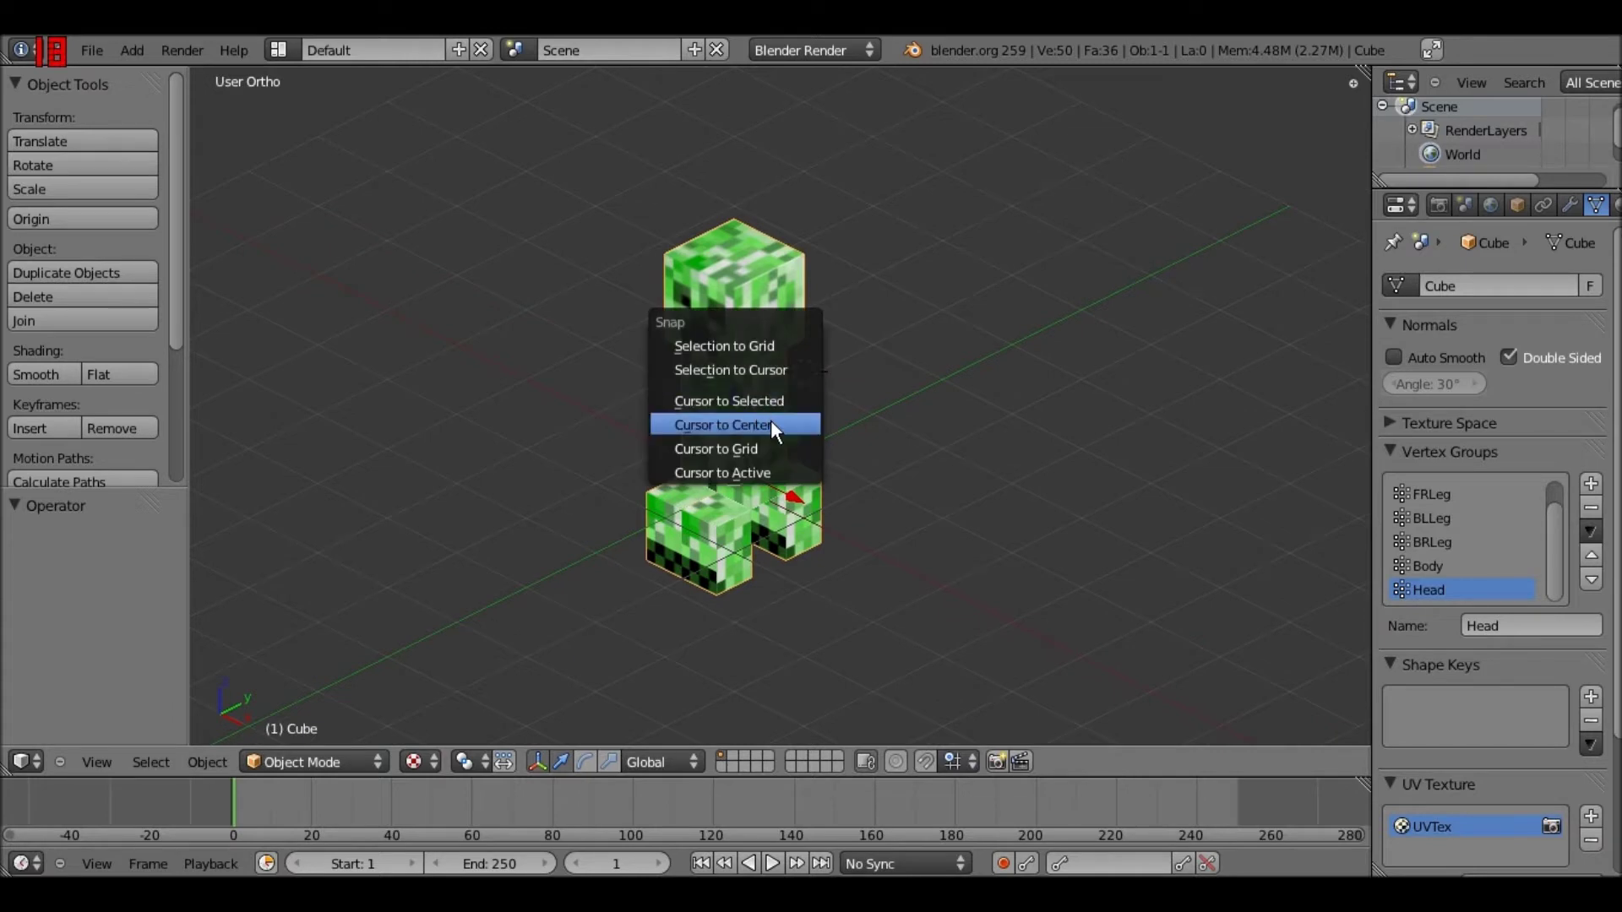
click(770, 422)
key(shift+s)
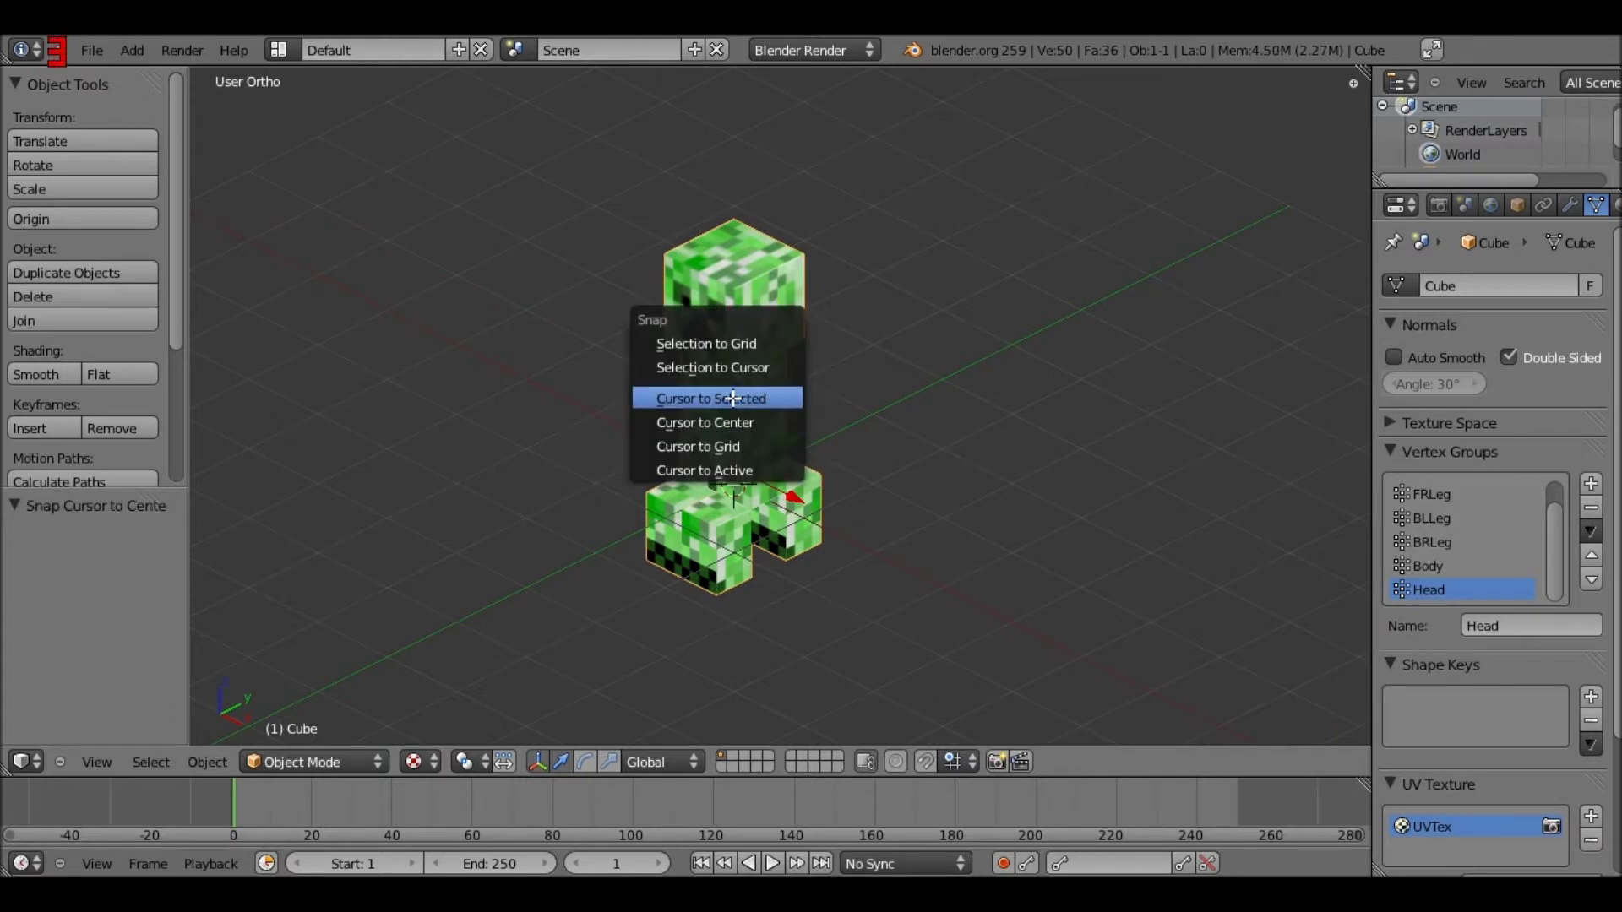
click(731, 398)
In Edit Mode, deselect everything and add one horizontal loop cut around the middle of the creeper's body
key(Tab)
key(KP_3)
scroll(806, 377, up, 2)
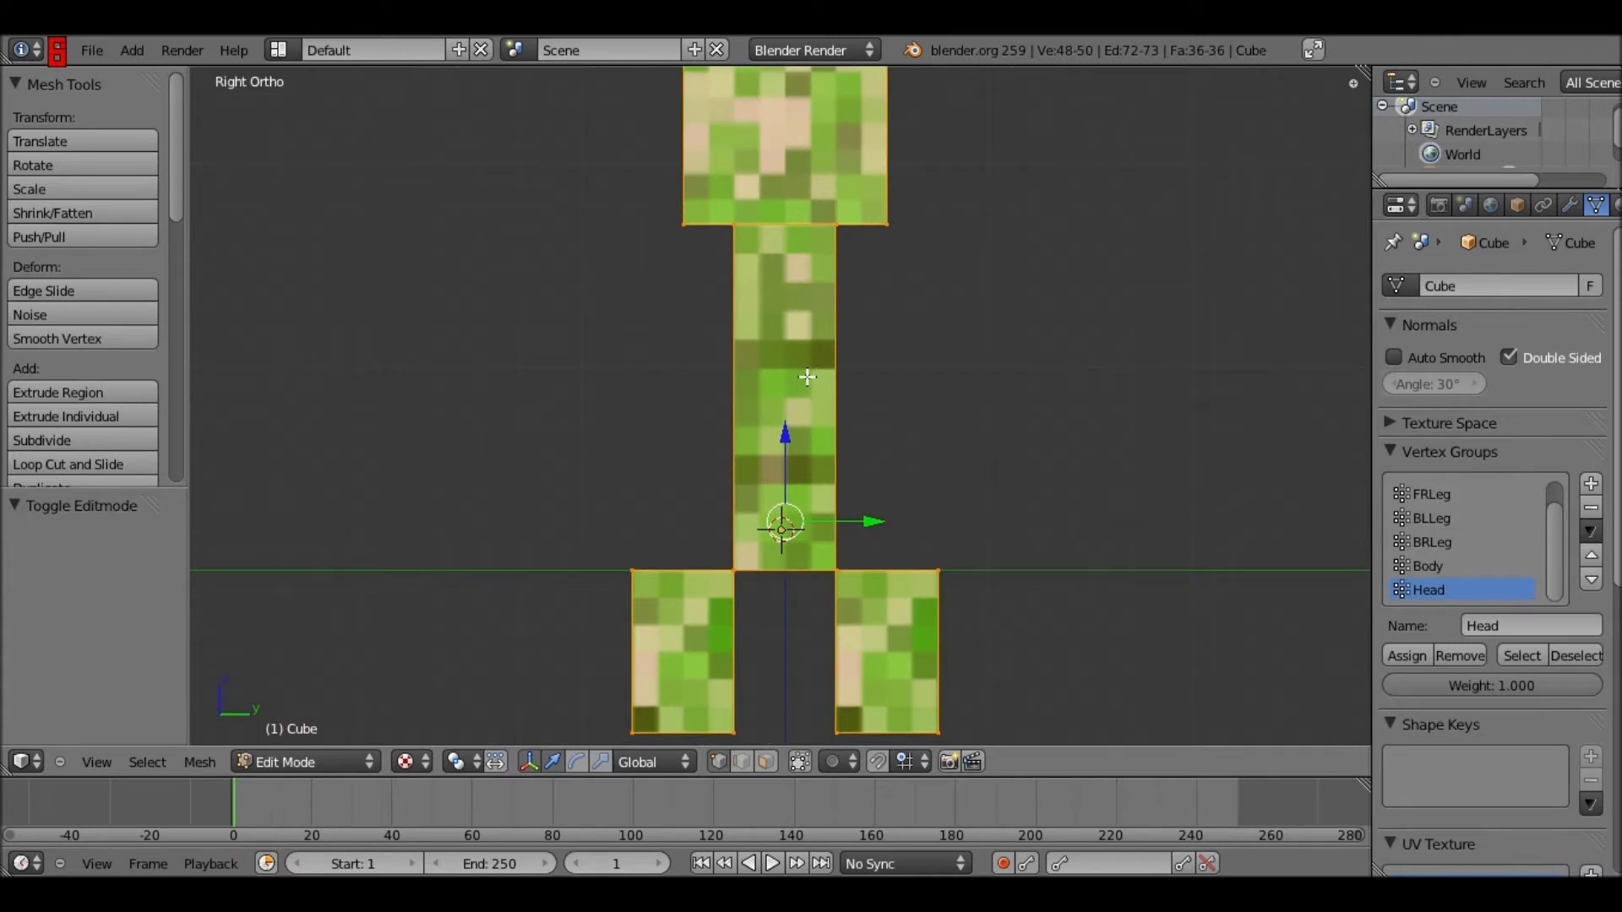
key(a)
key(space)
click(867, 433)
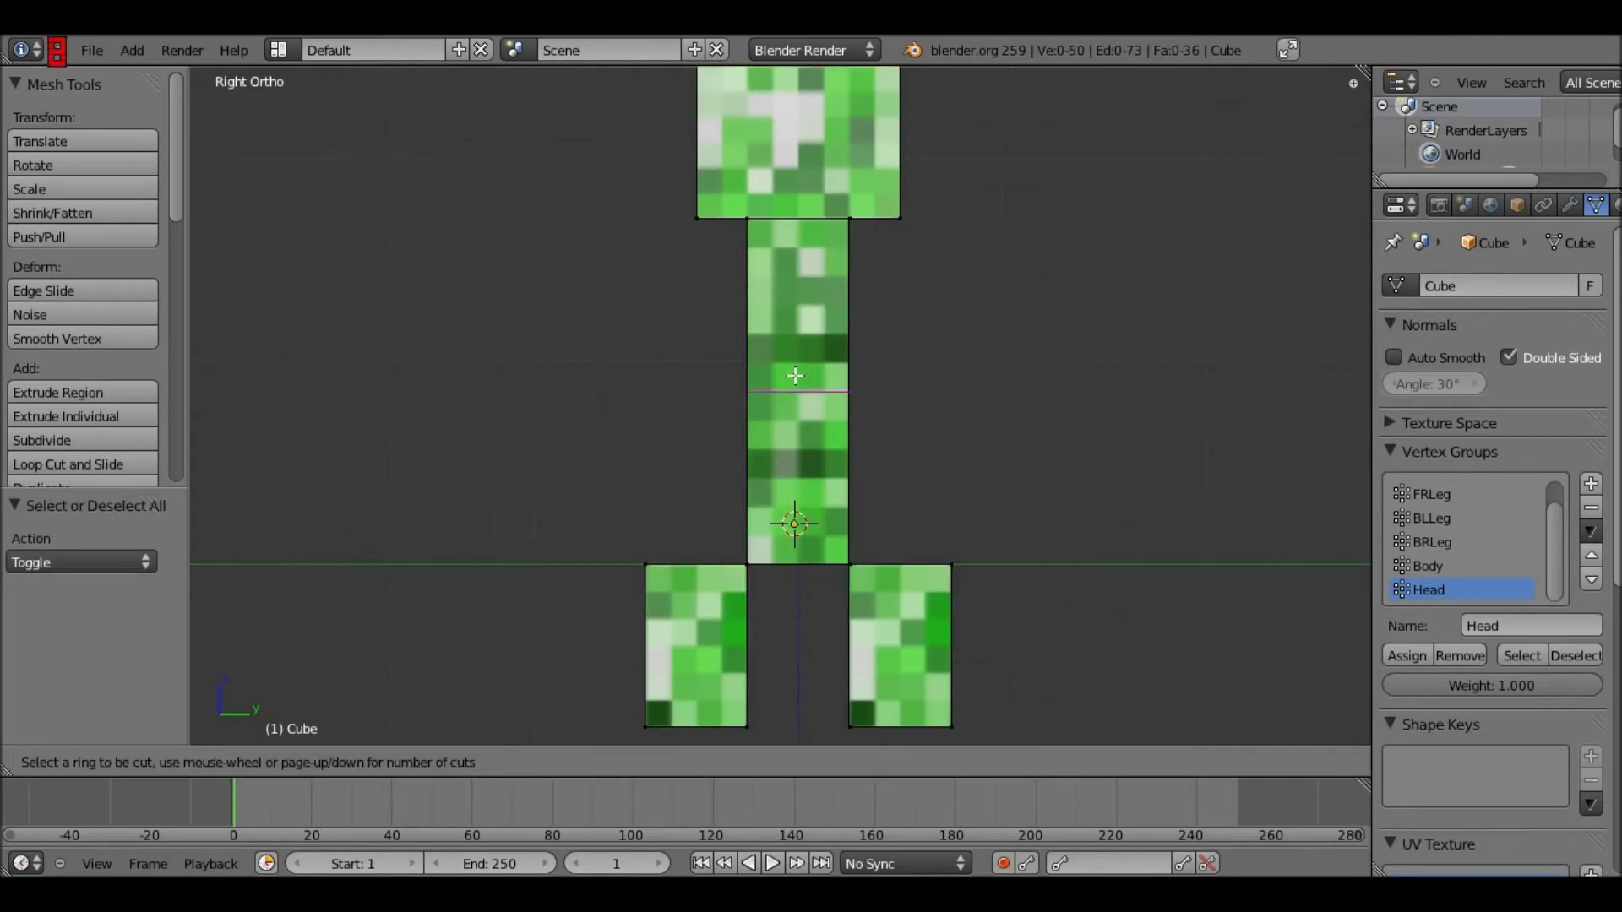
click(790, 376)
middle_drag(790, 376, 892, 407)
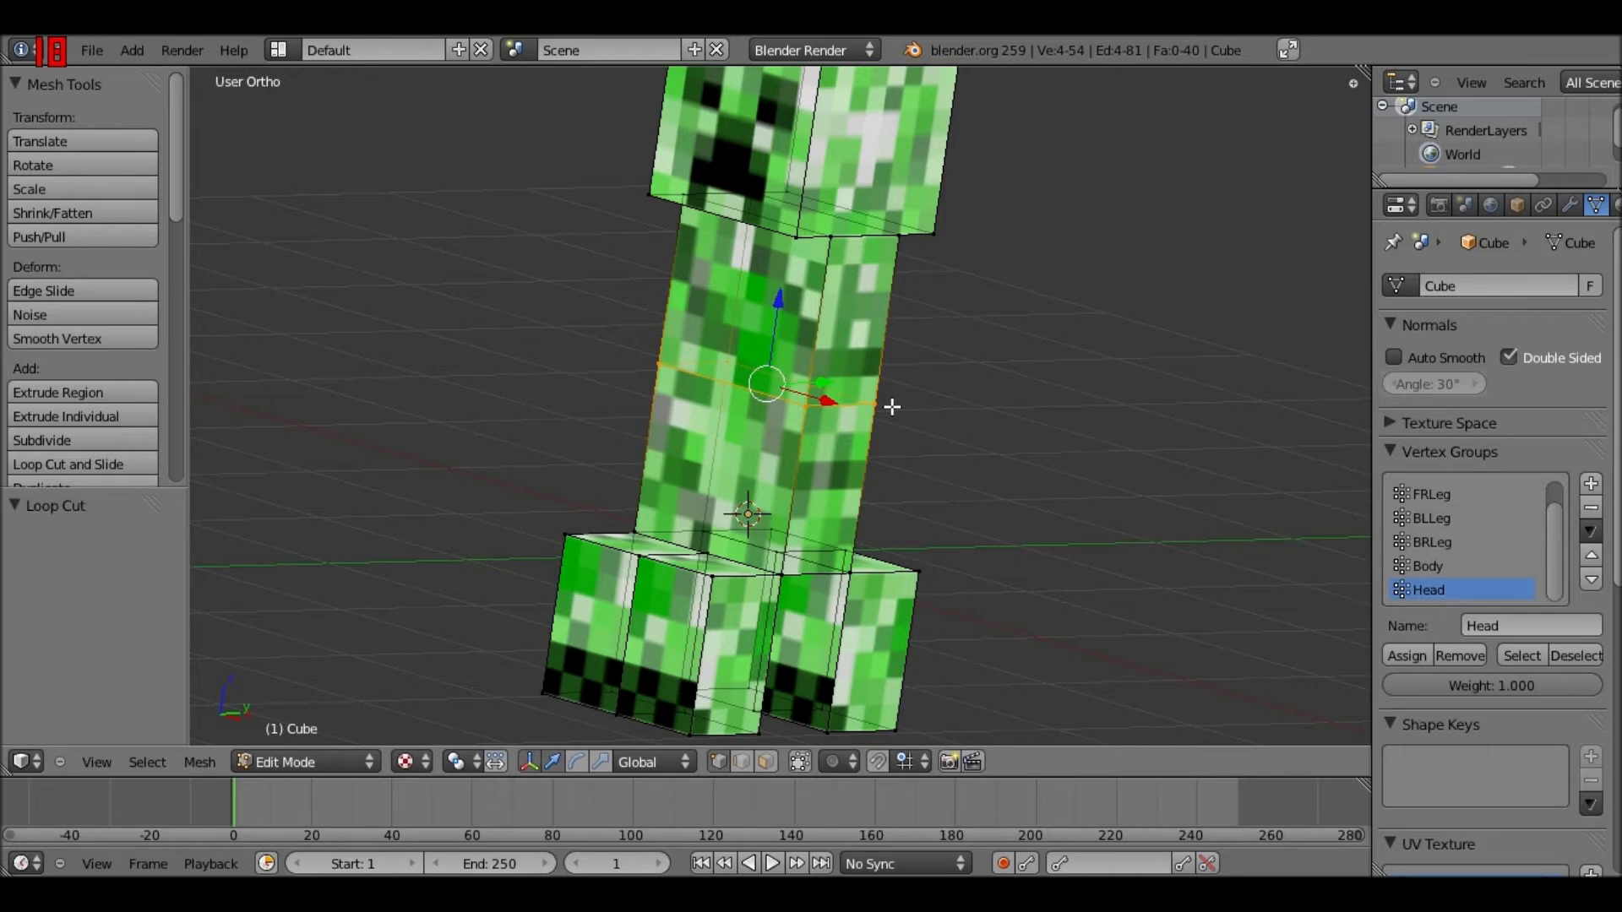
middle_drag(892, 407, 900, 409)
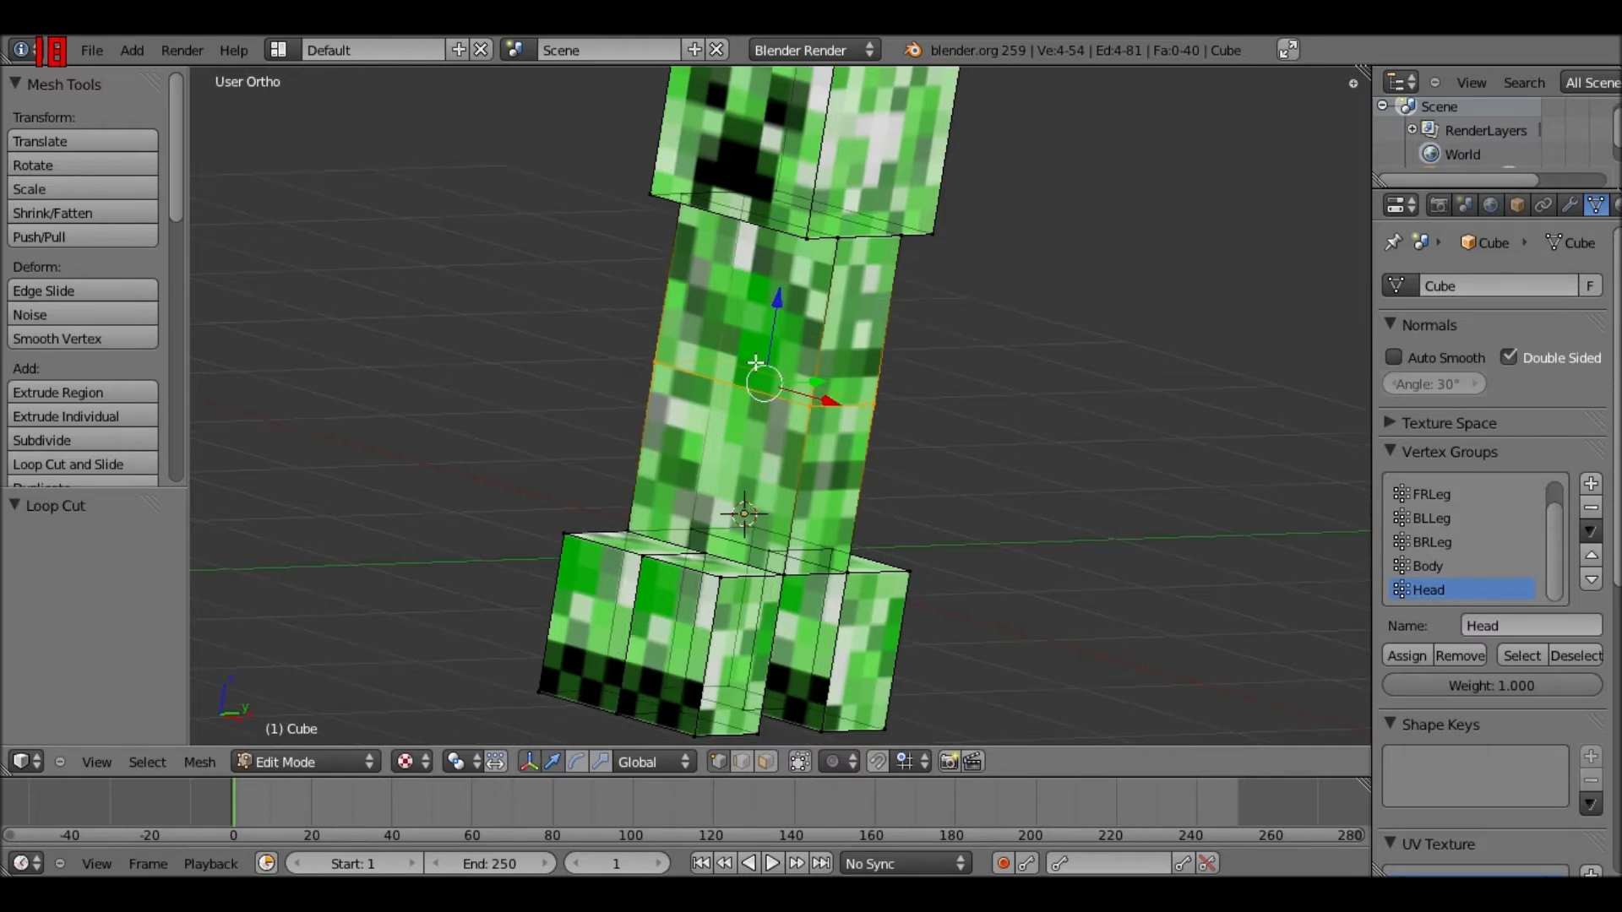
Merge the duplicate vertices at one lower front corner of the body, where it meets the front legs, with Remove Doubles
key(KP_3)
middle_drag(756, 377, 861, 204)
scroll(772, 340, up, 5)
scroll(772, 340, up, 3)
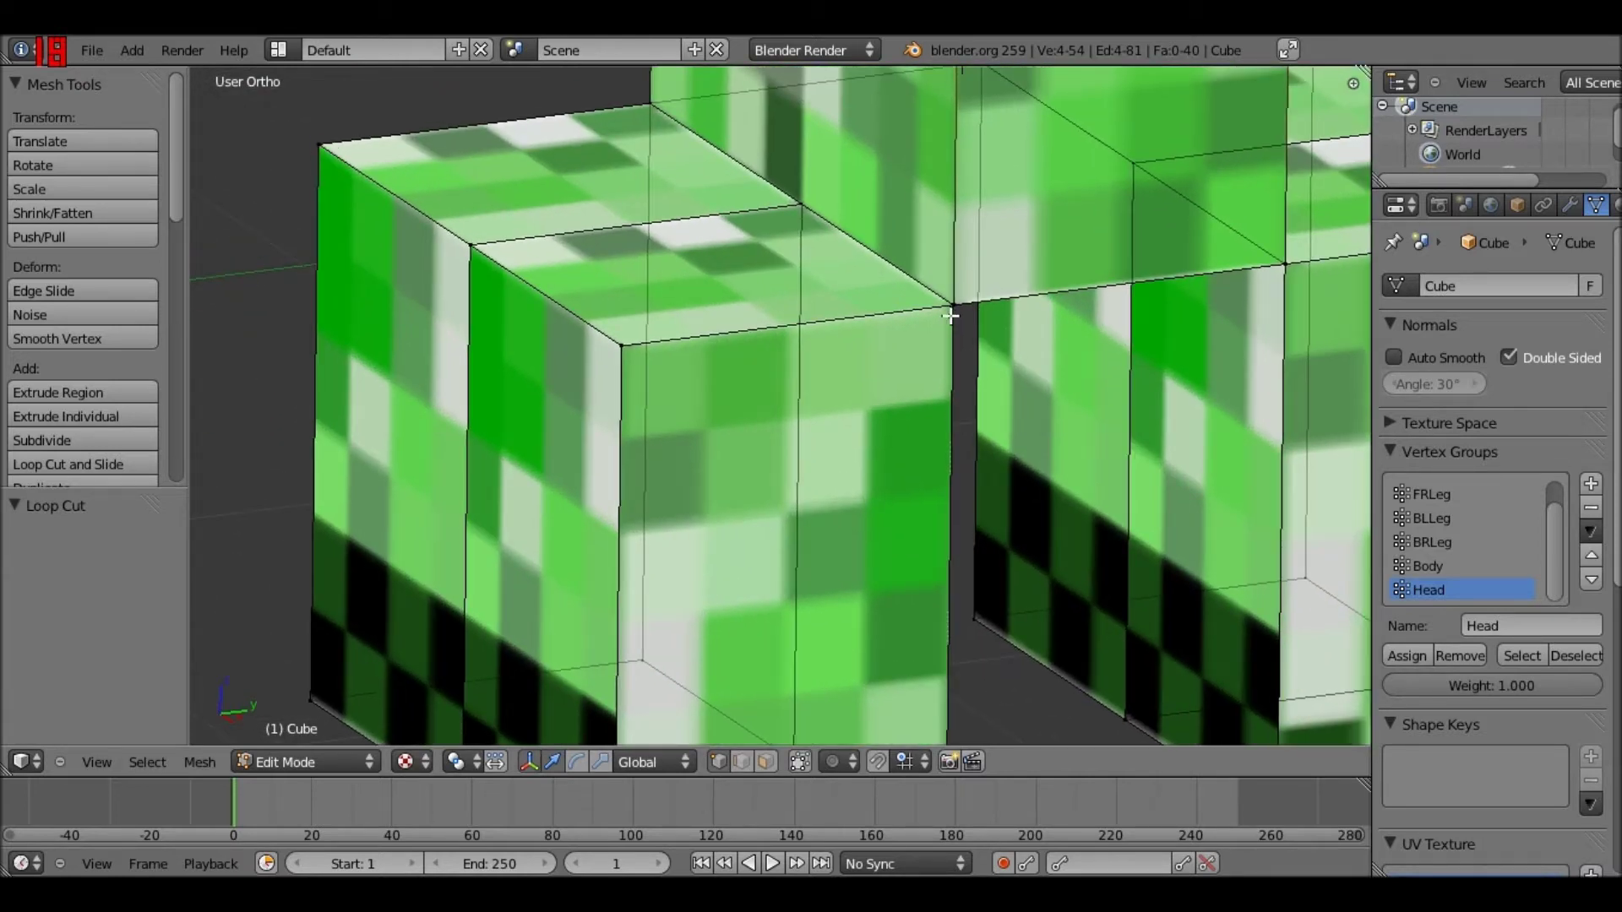
right_click(950, 316)
shift+right_click(951, 311)
key(space)
text(remove)
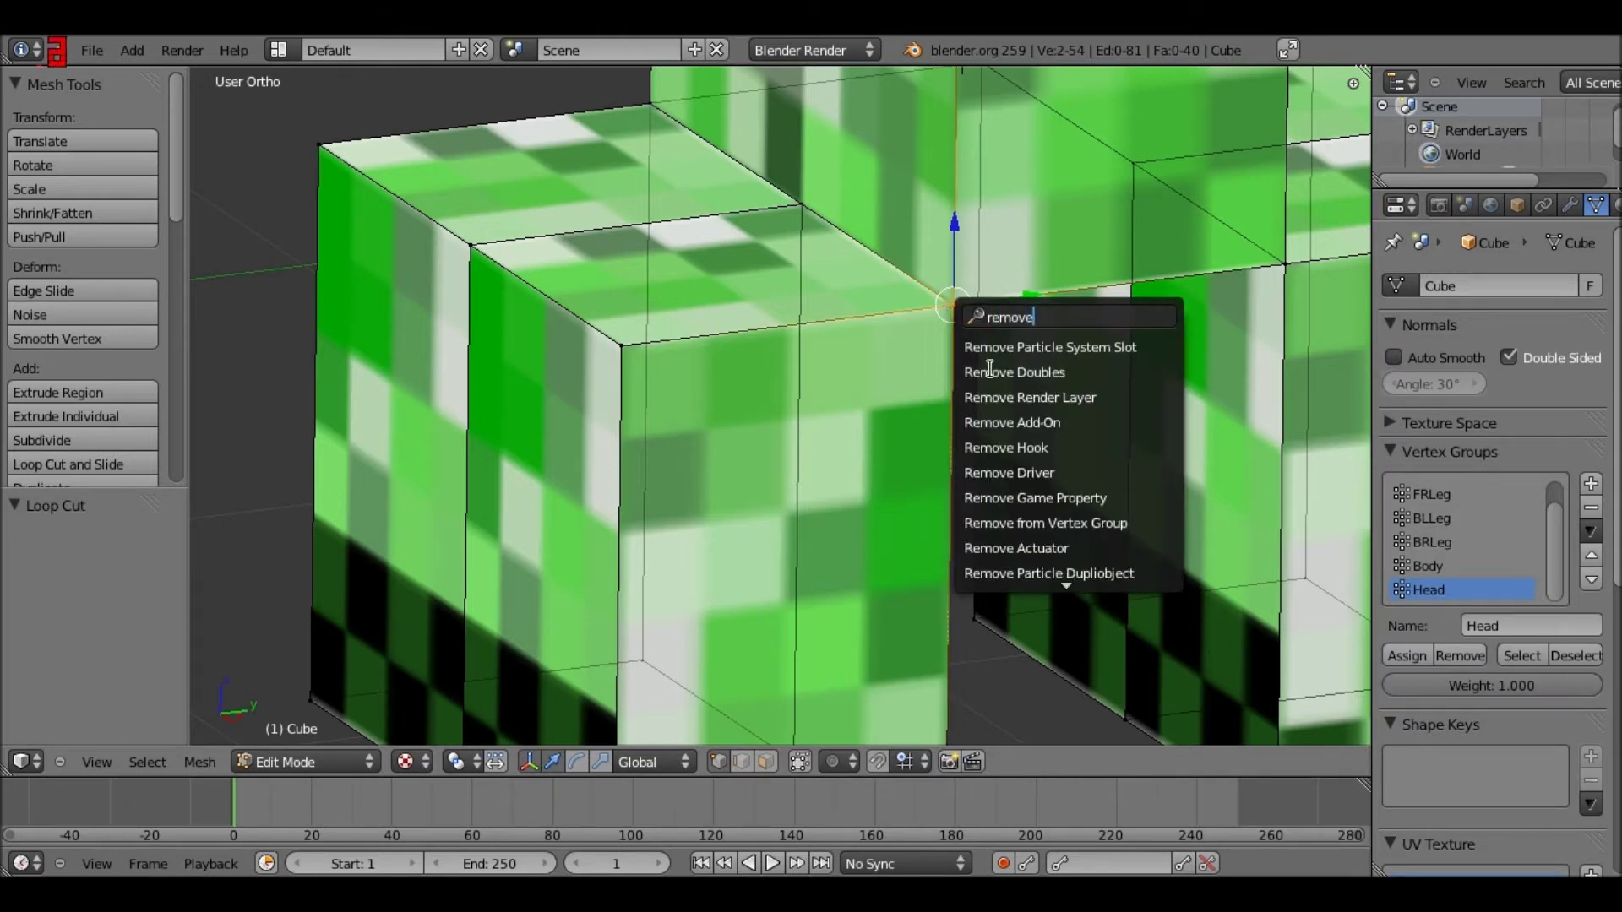
key(Down)
key(Return)
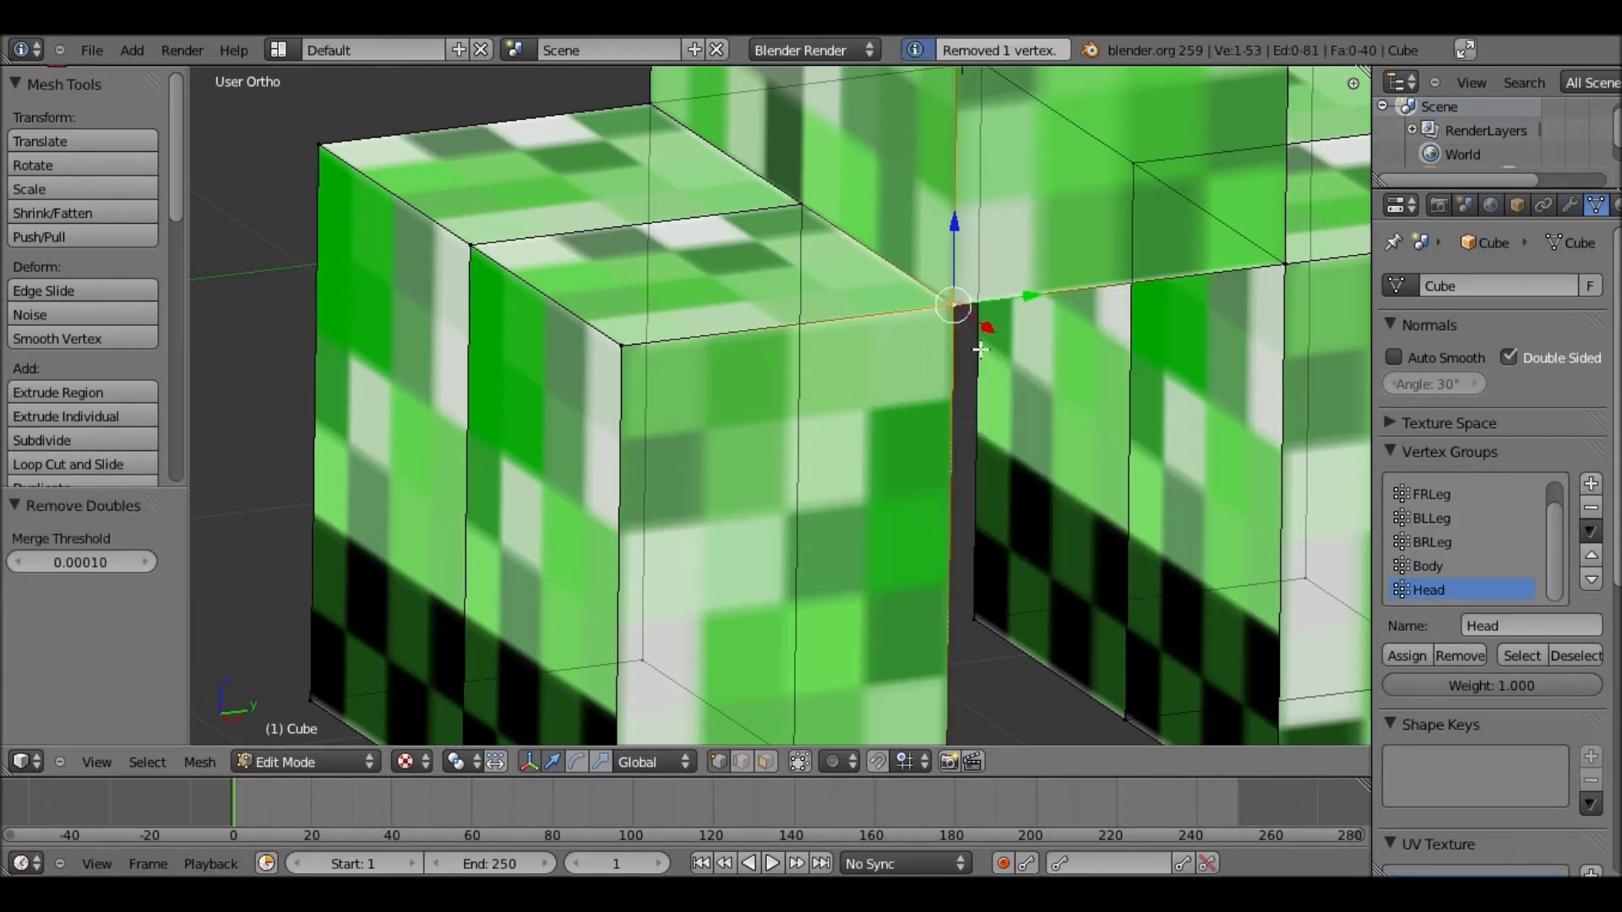
Merge the duplicate vertices at the opposite lower front corner of the body with Remove Doubles
right_click(796, 206)
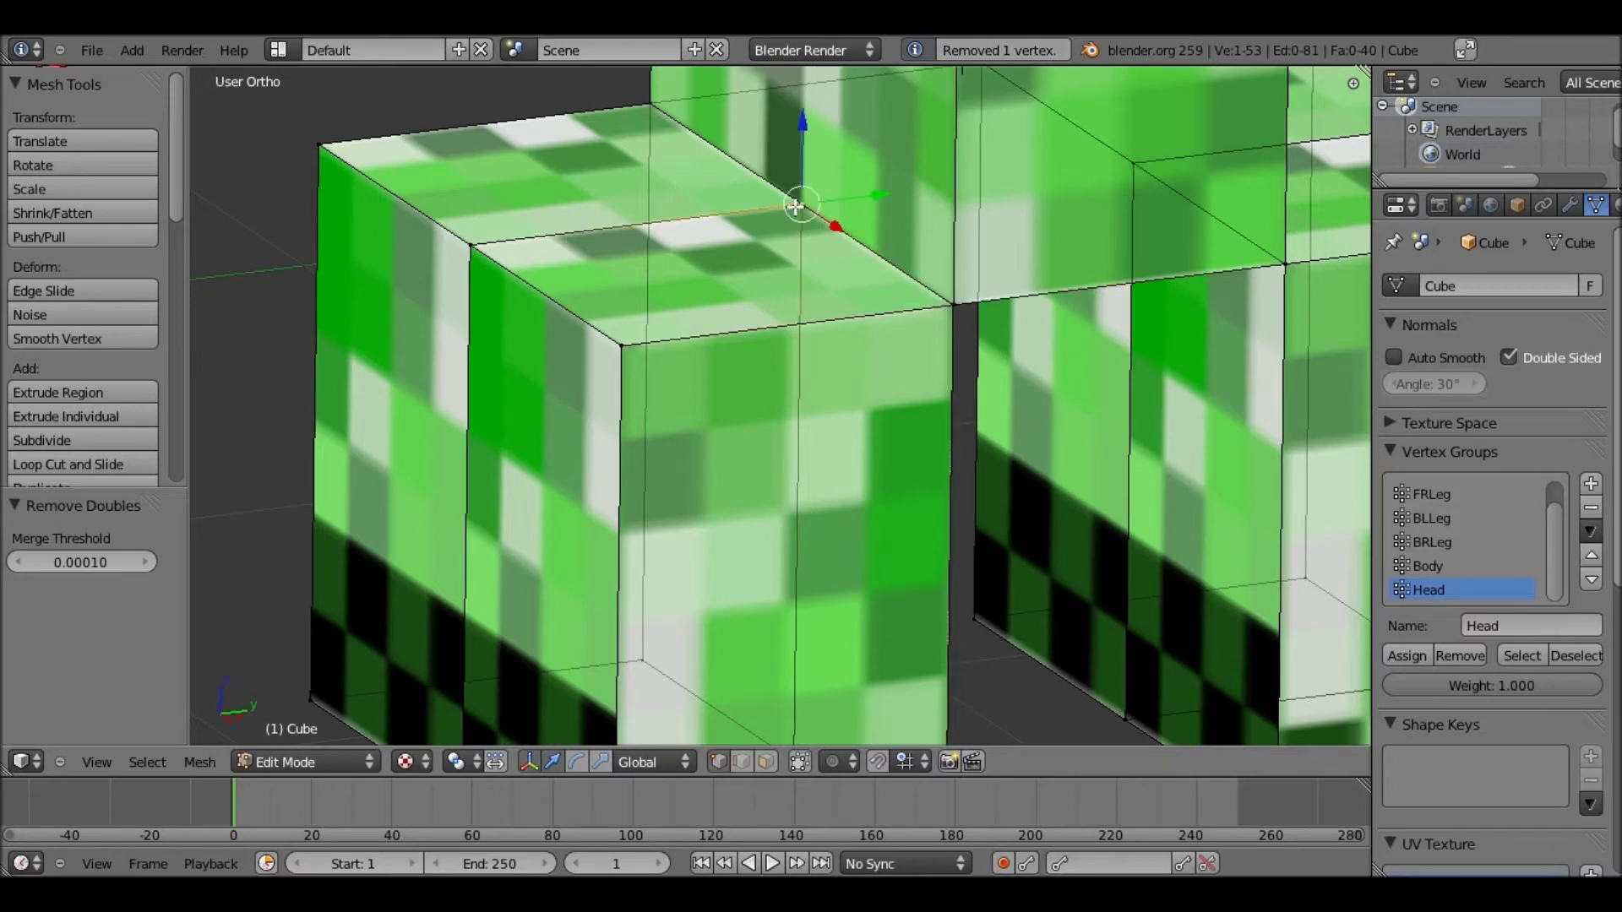
middle_drag(796, 206, 843, 451)
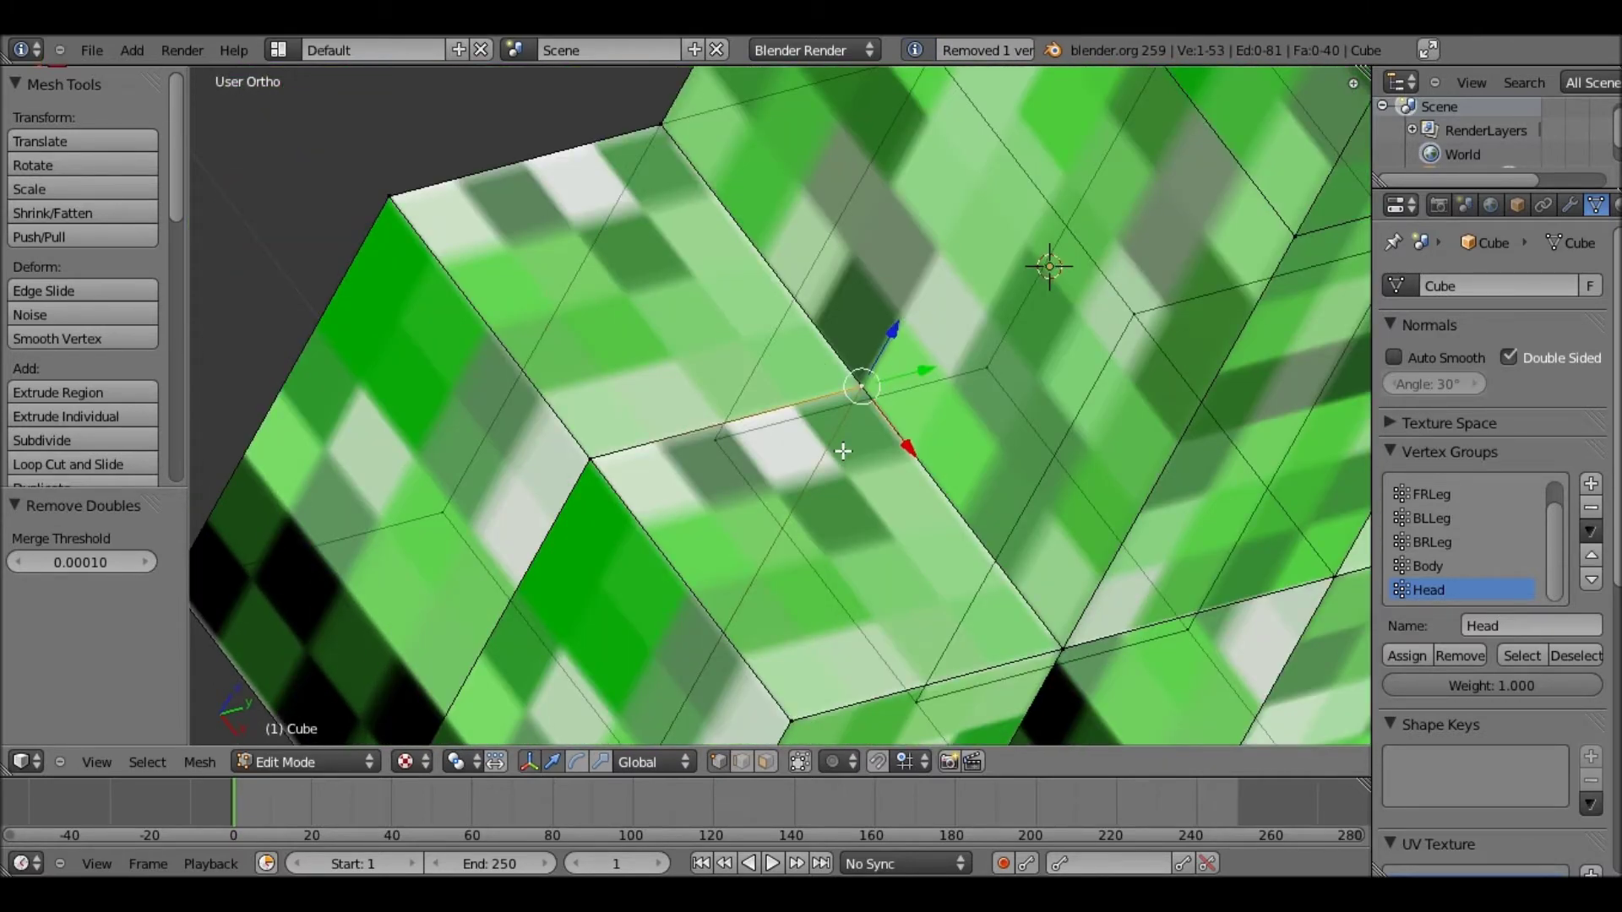
shift+middle_drag(699, 221, 748, 359)
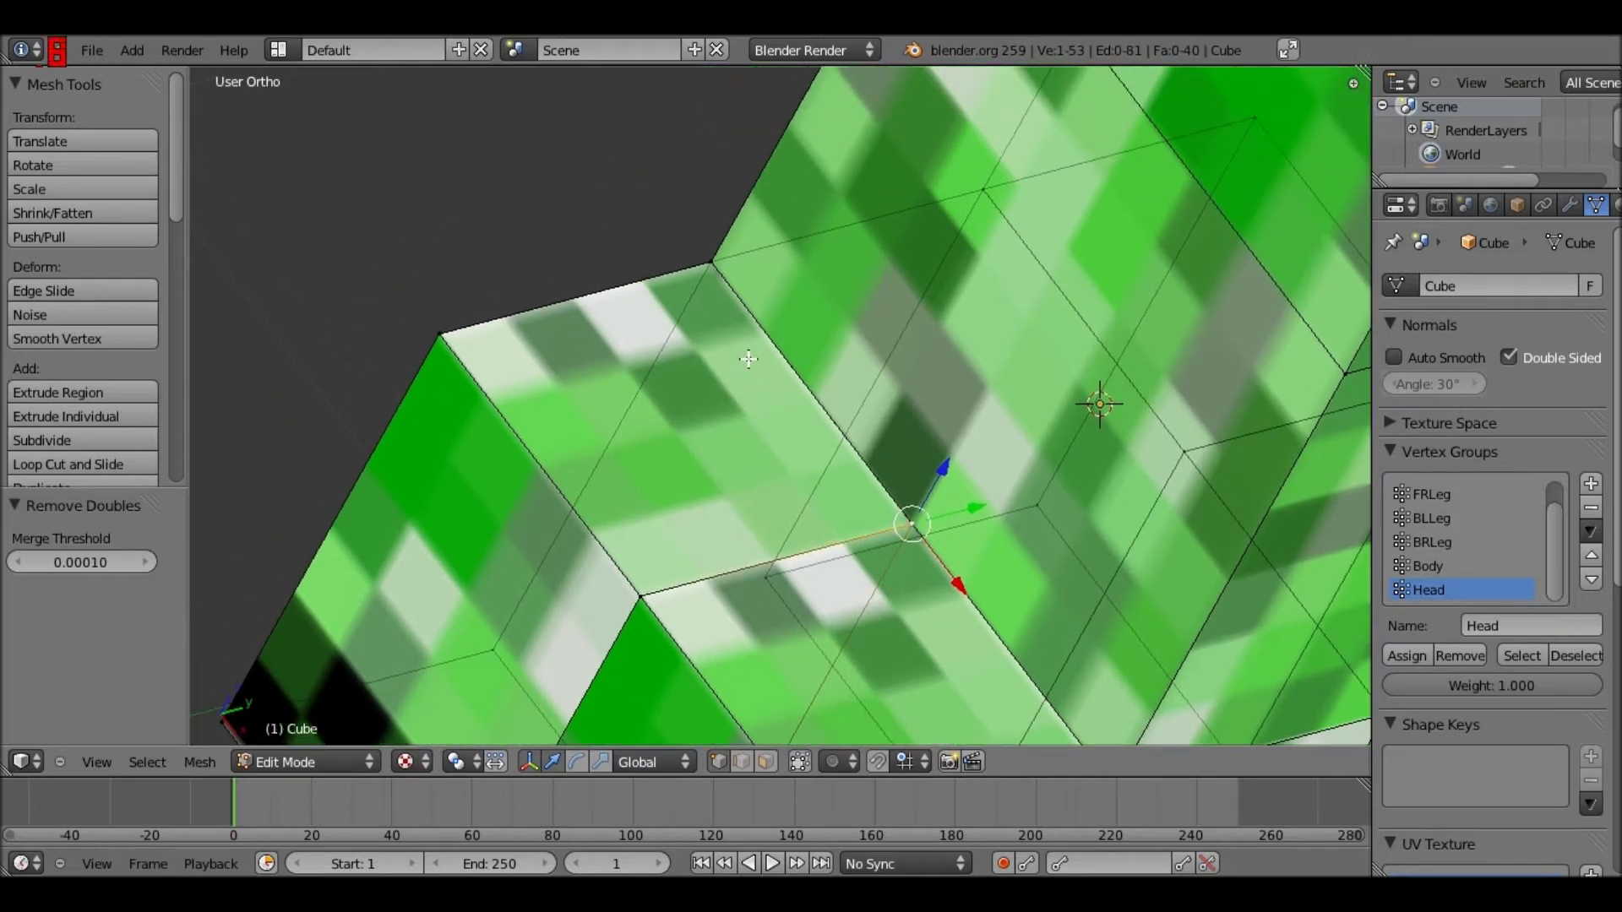
shift+middle_drag(749, 359, 751, 370)
right_click(712, 274)
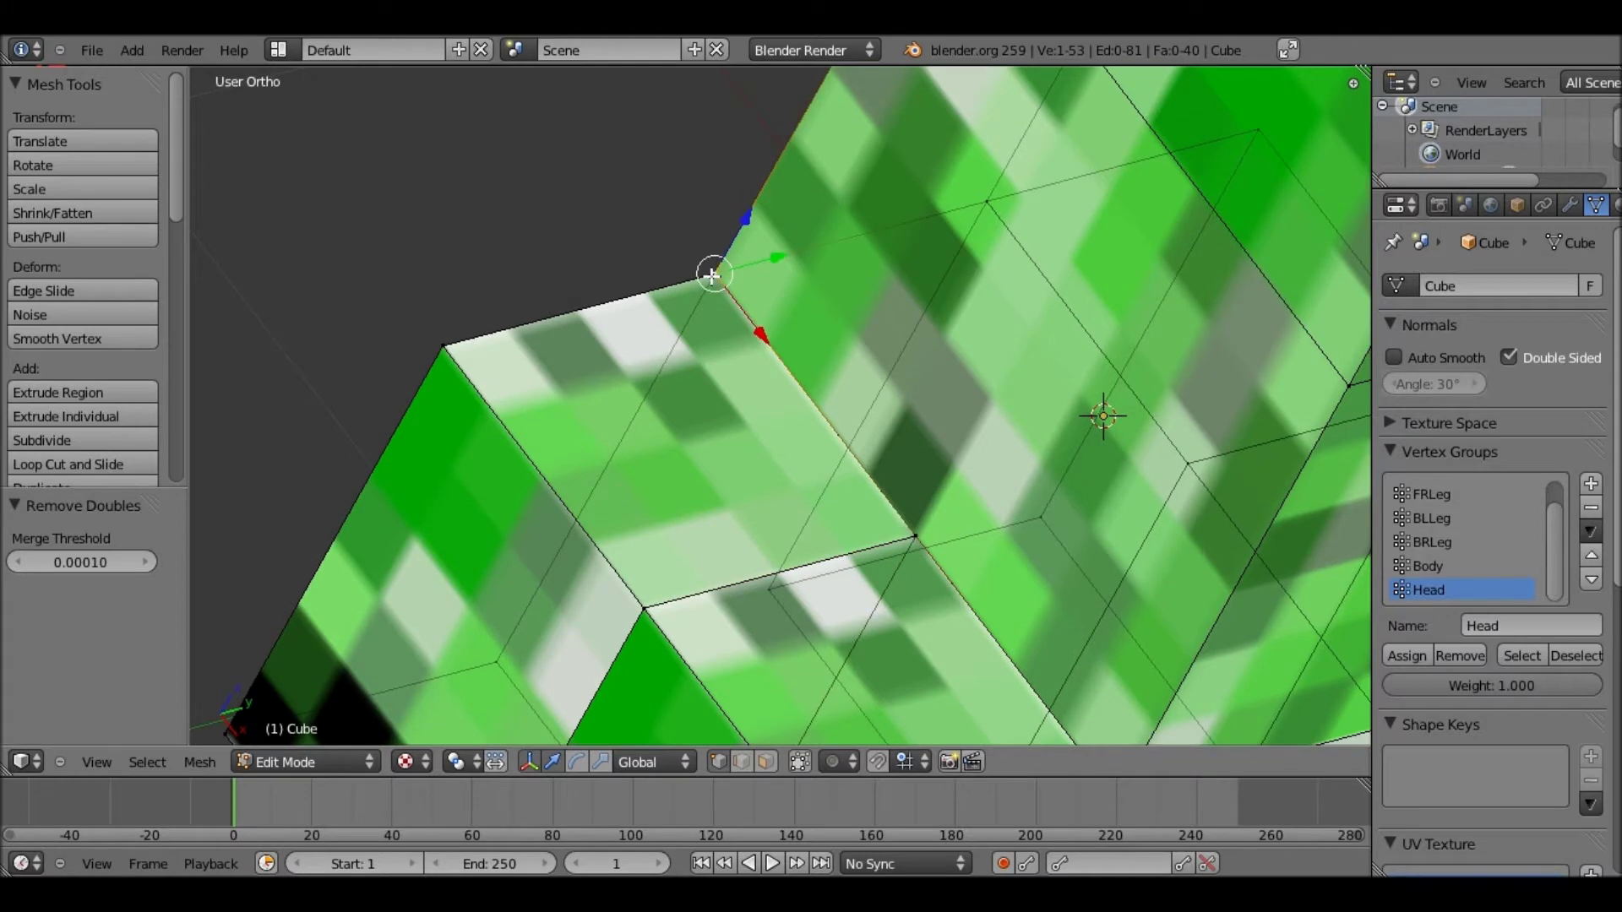
right_click(711, 276)
key(Return)
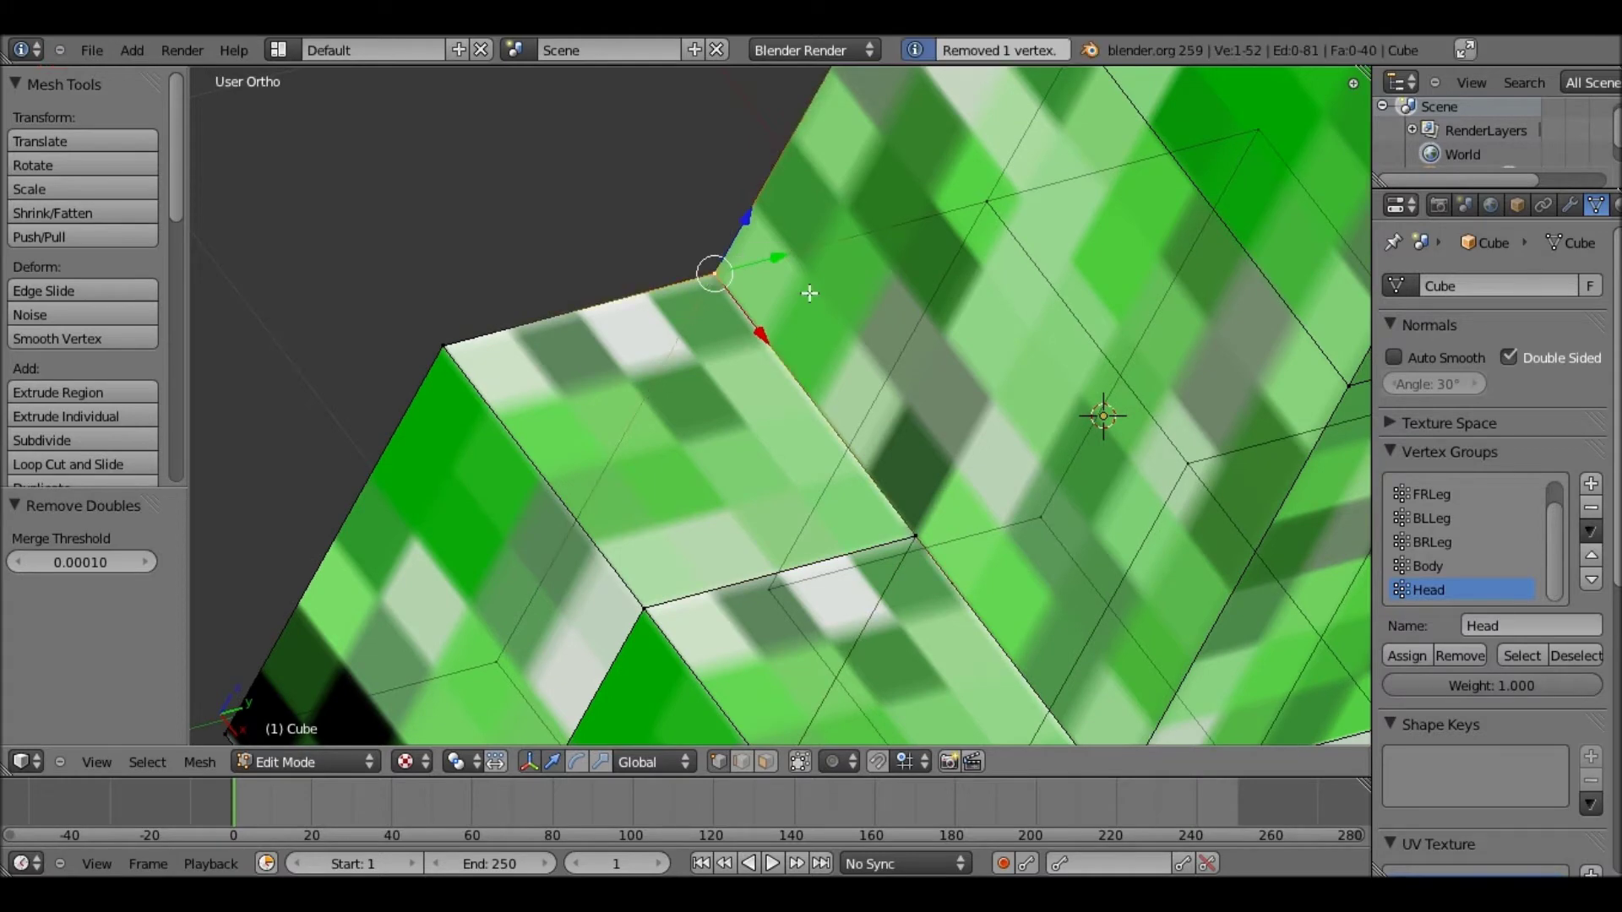
Test the merged front corner by moving its vertex freely, and undo the move
key(g)
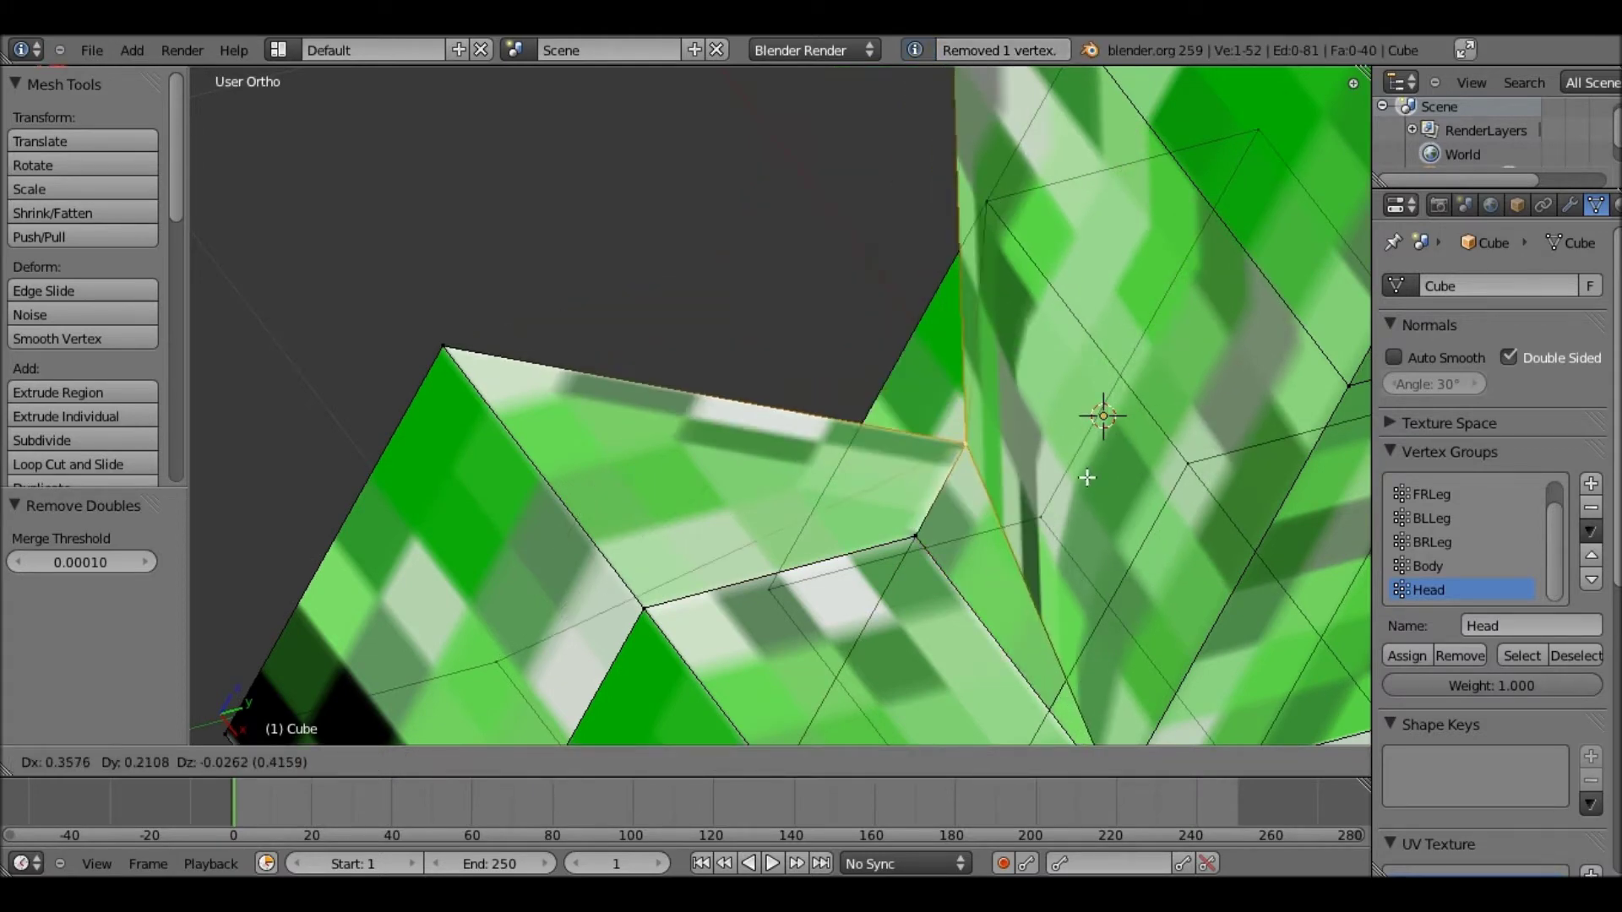
click(1054, 368)
key(ctrl+z)
Merge the duplicate vertices at the nearer lower rear corner of the body, where it meets the back legs, with Remove Doubles
middle_drag(1078, 527, 882, 509)
scroll(882, 509, up, 2)
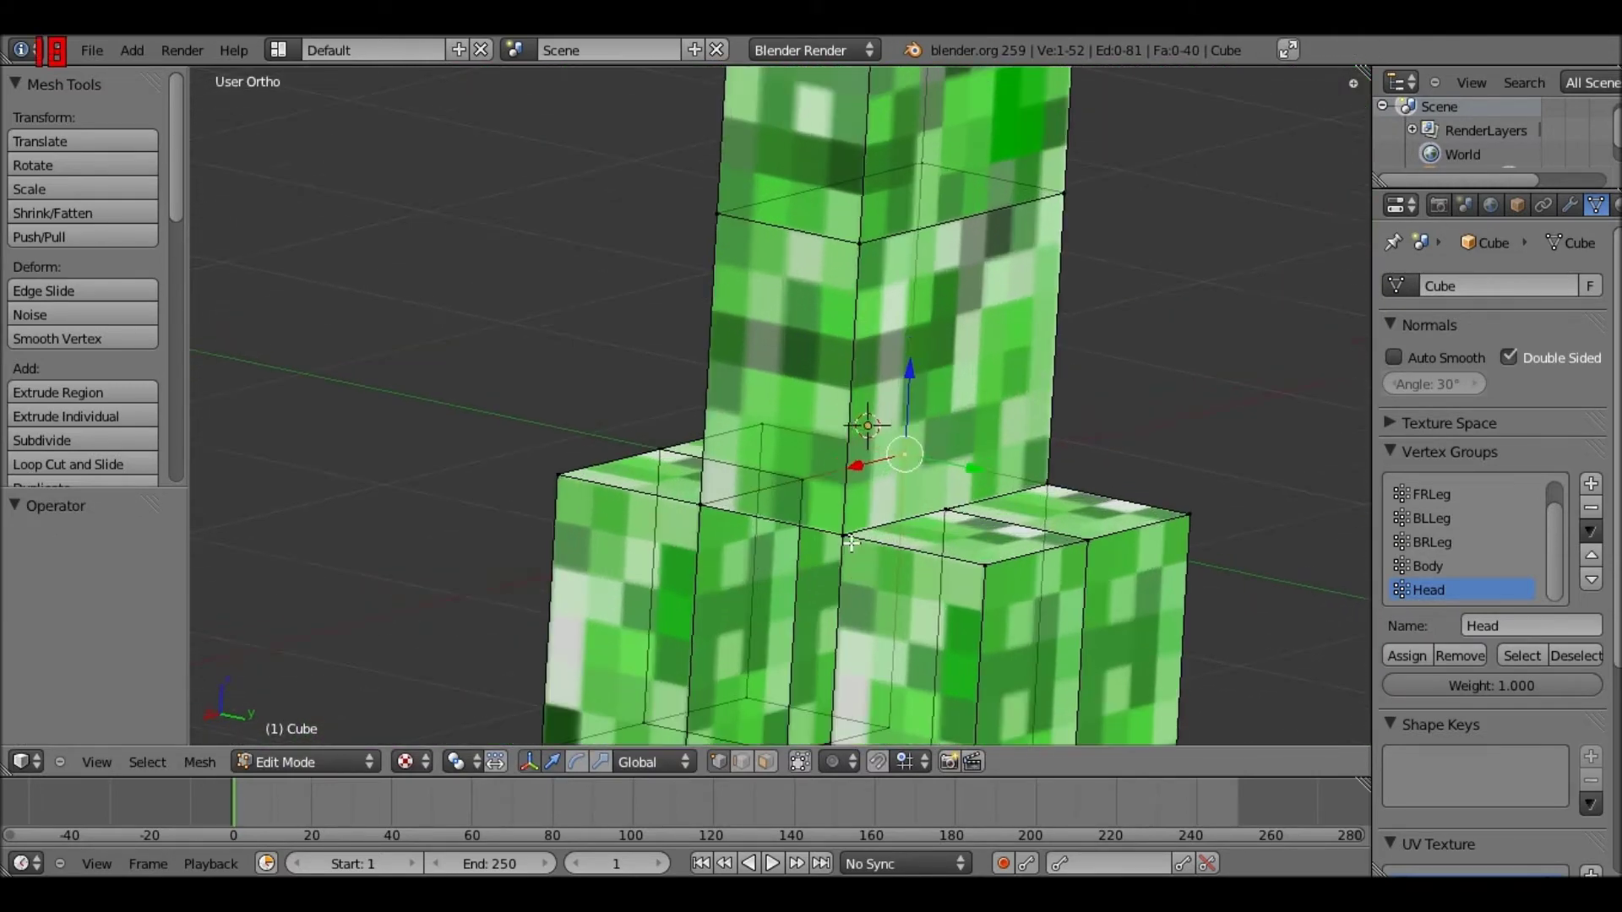
right_click(845, 537)
right_click(851, 542)
shift+right_click(850, 543)
key(shift+r)
Merge the duplicate vertices at the remaining lower rear corner of the body with Remove Doubles and clear the selection
right_click(1054, 485)
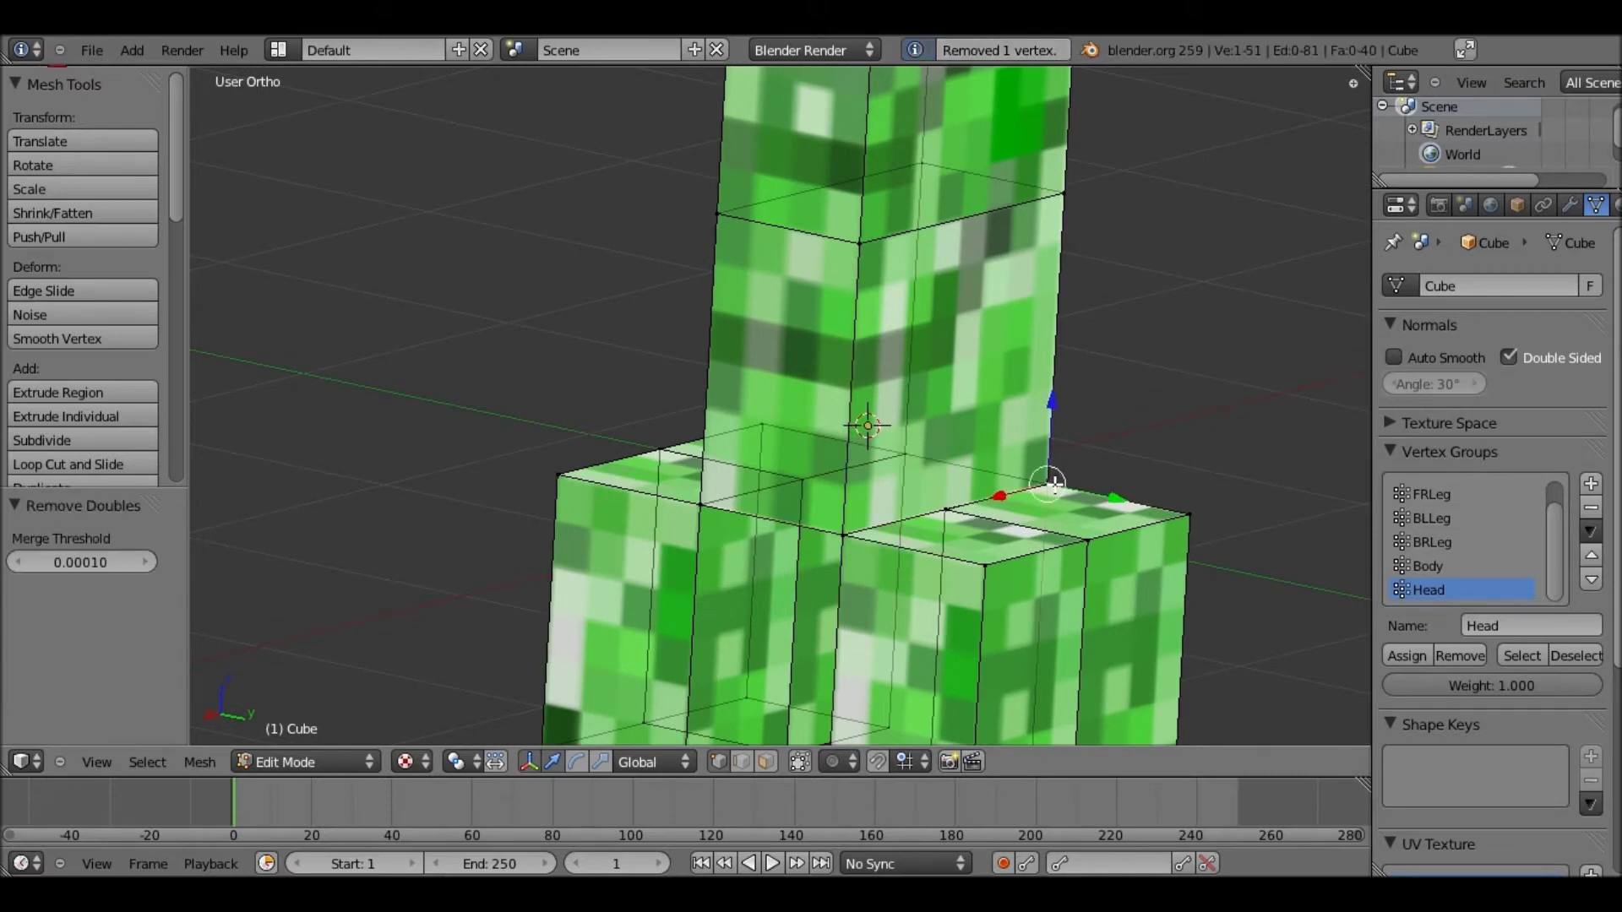
scroll(1066, 488, up, 1)
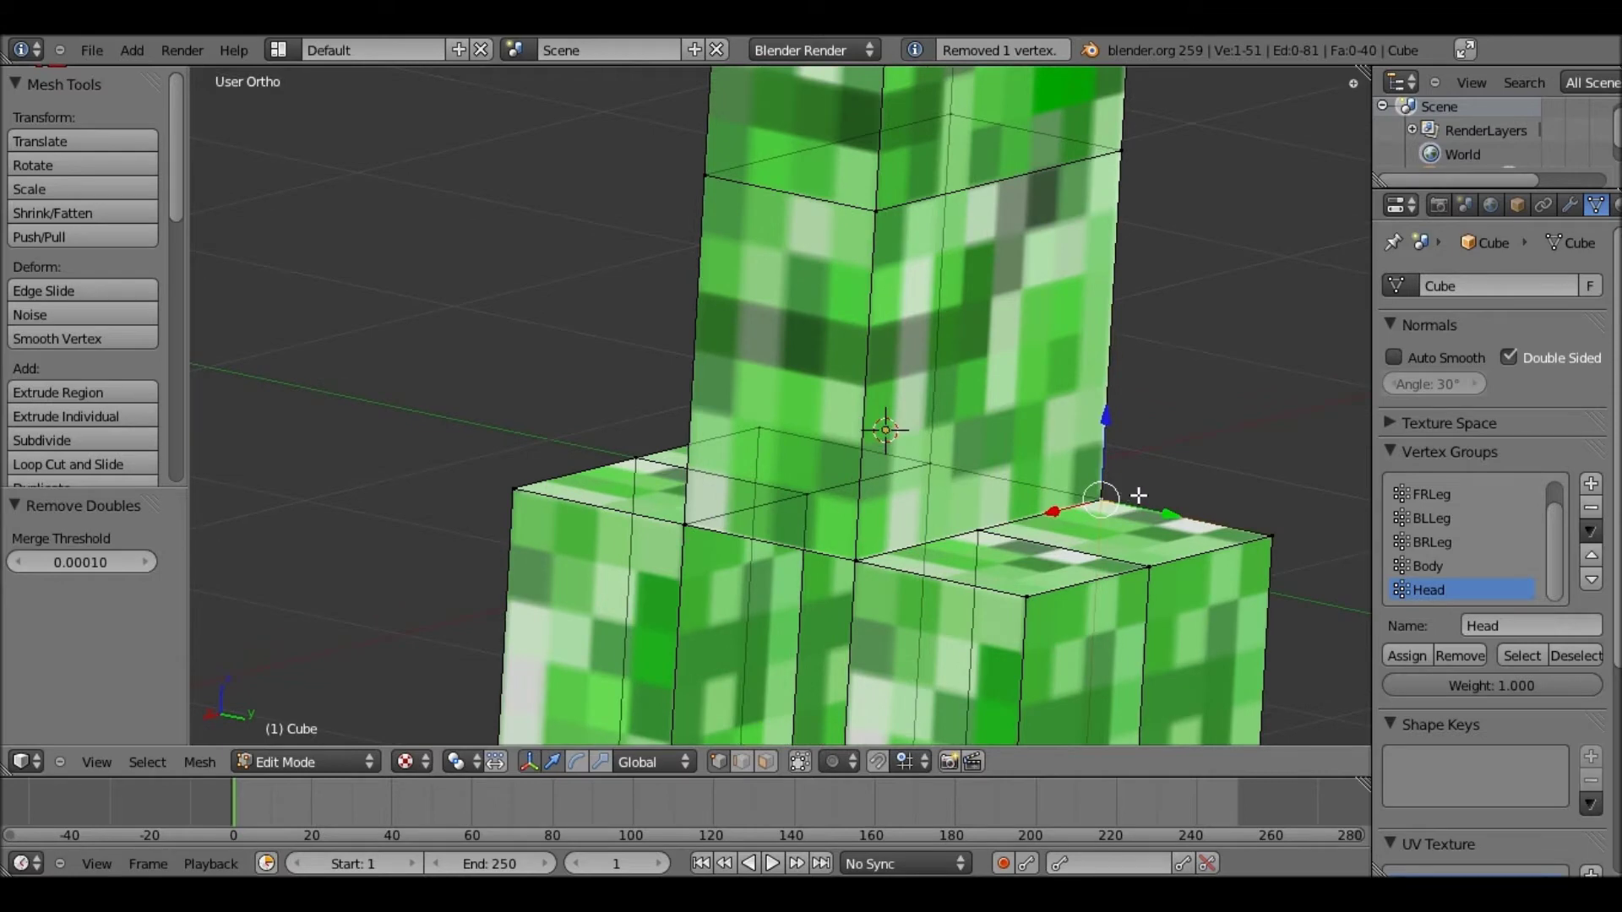
scroll(1138, 496, up, 4)
shift+middle_drag(950, 512, 553, 373)
shift+middle_drag(804, 405, 624, 402)
right_click(890, 445)
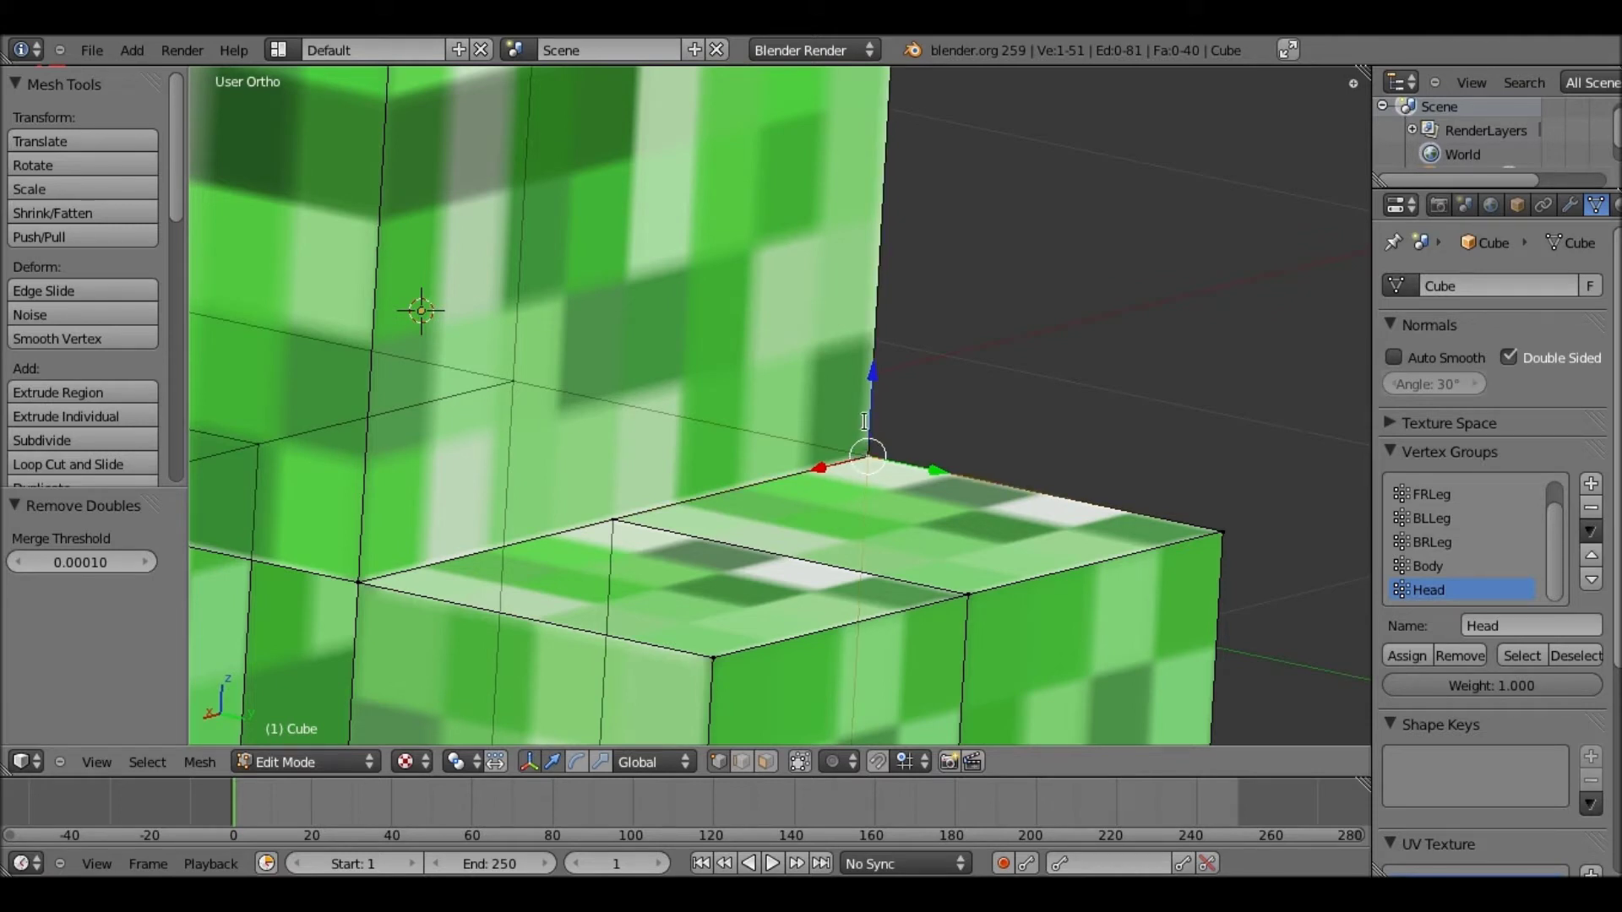
key(x)
click(866, 423)
key(a)
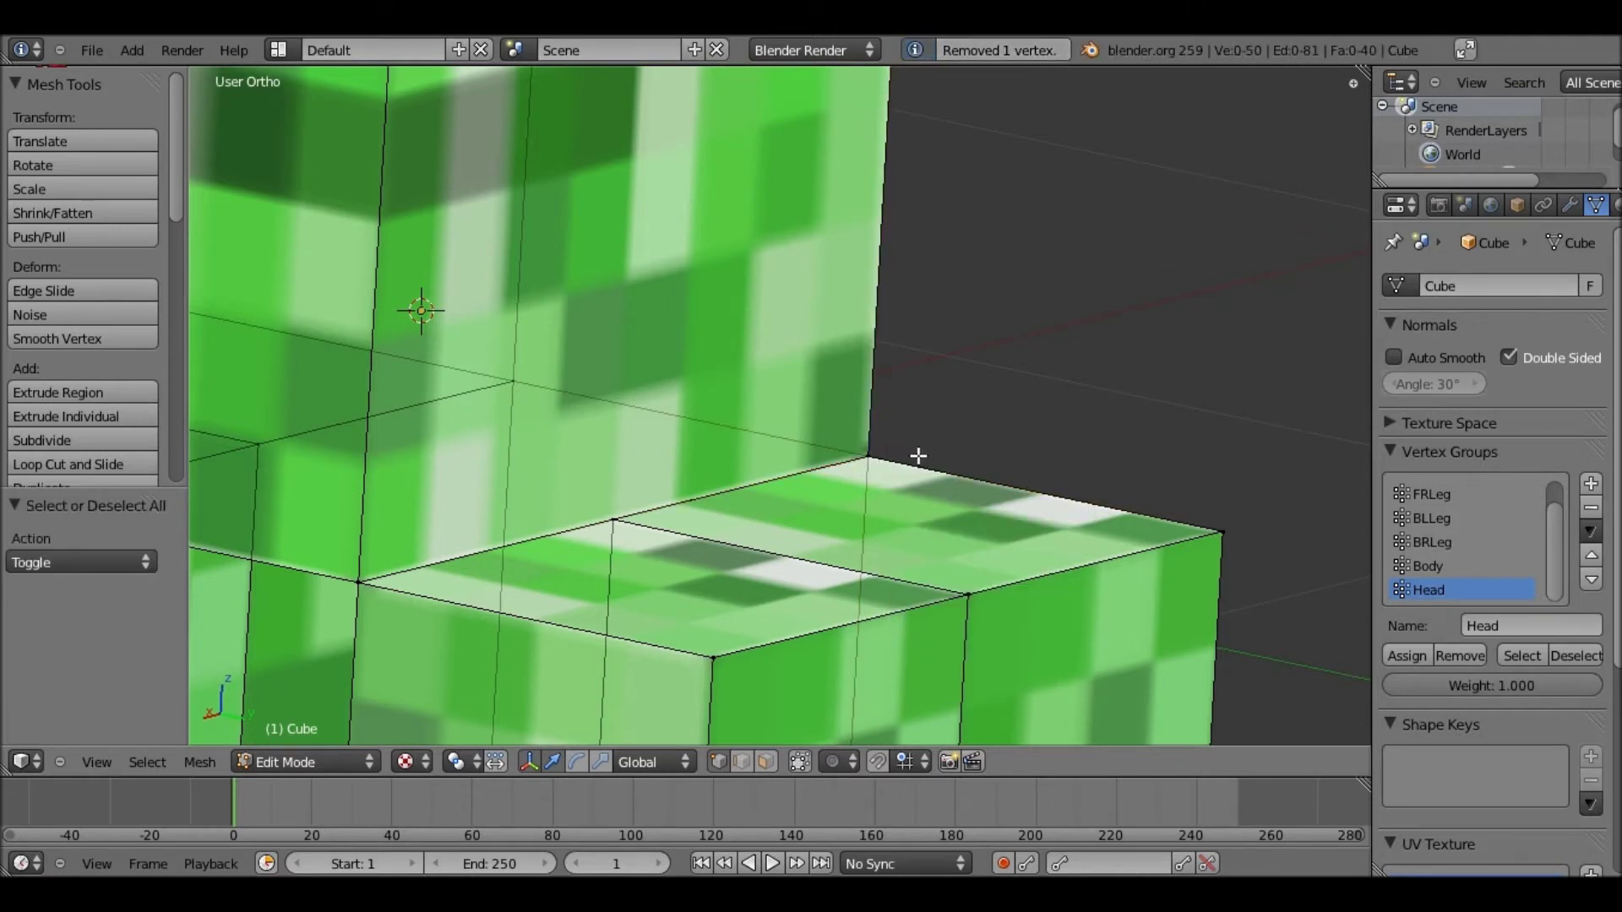
right_click(866, 456)
middle_drag(863, 456, 824, 476)
key(a)
In Object Mode and right view, snap the 3D cursor to the creeper mesh and add a single-bone armature there
key(KP_3)
scroll(748, 407, up, 2)
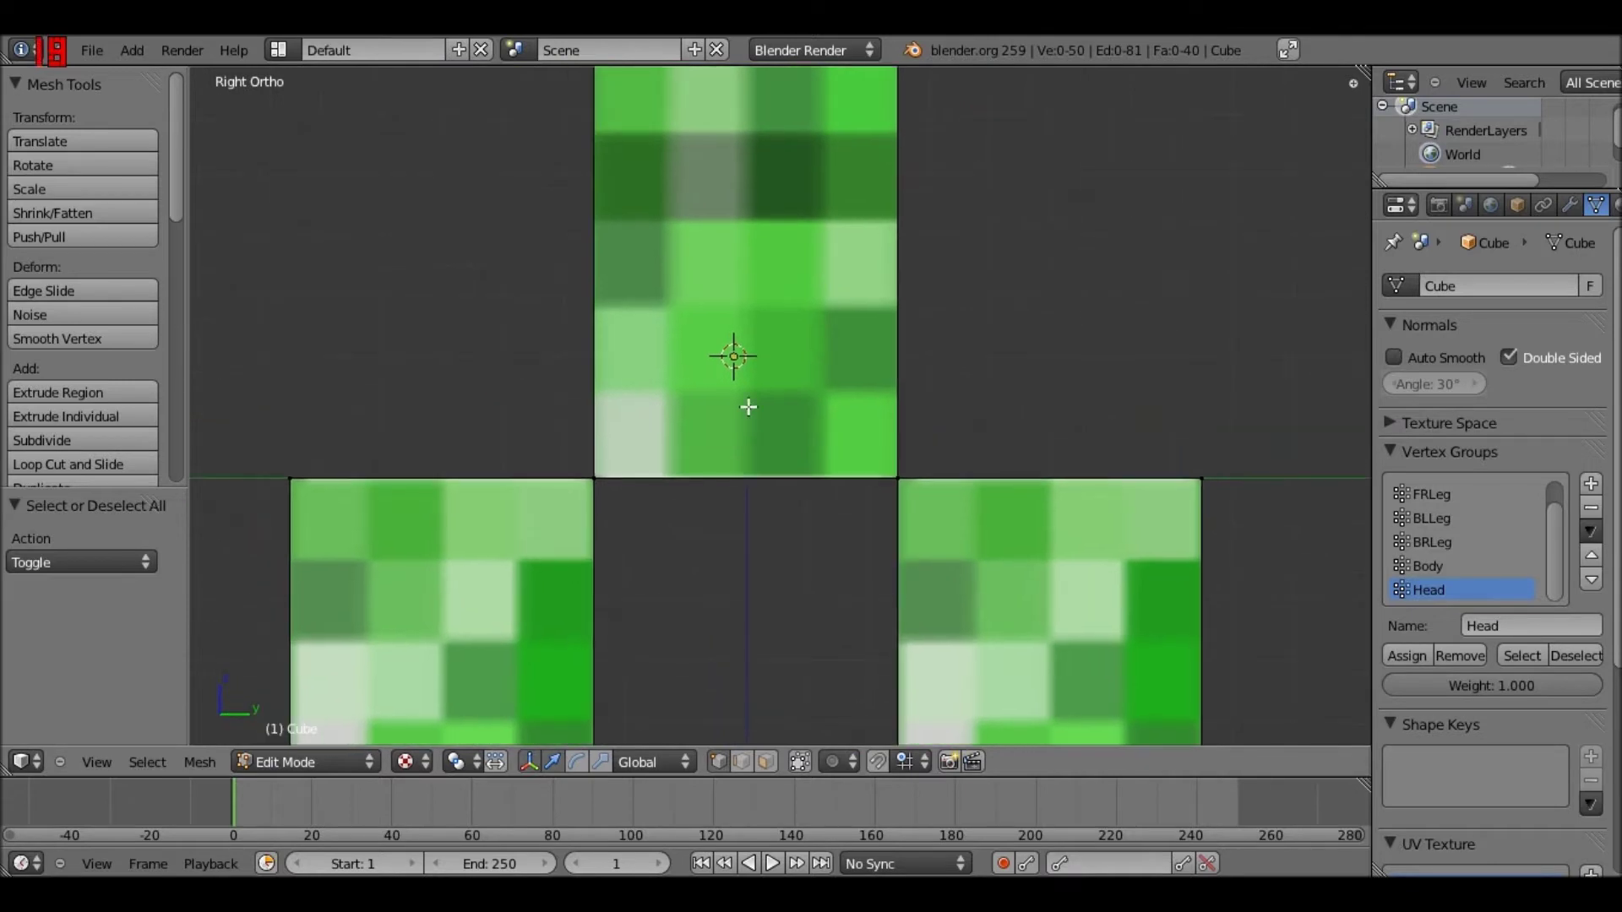
scroll(749, 407, down, 5)
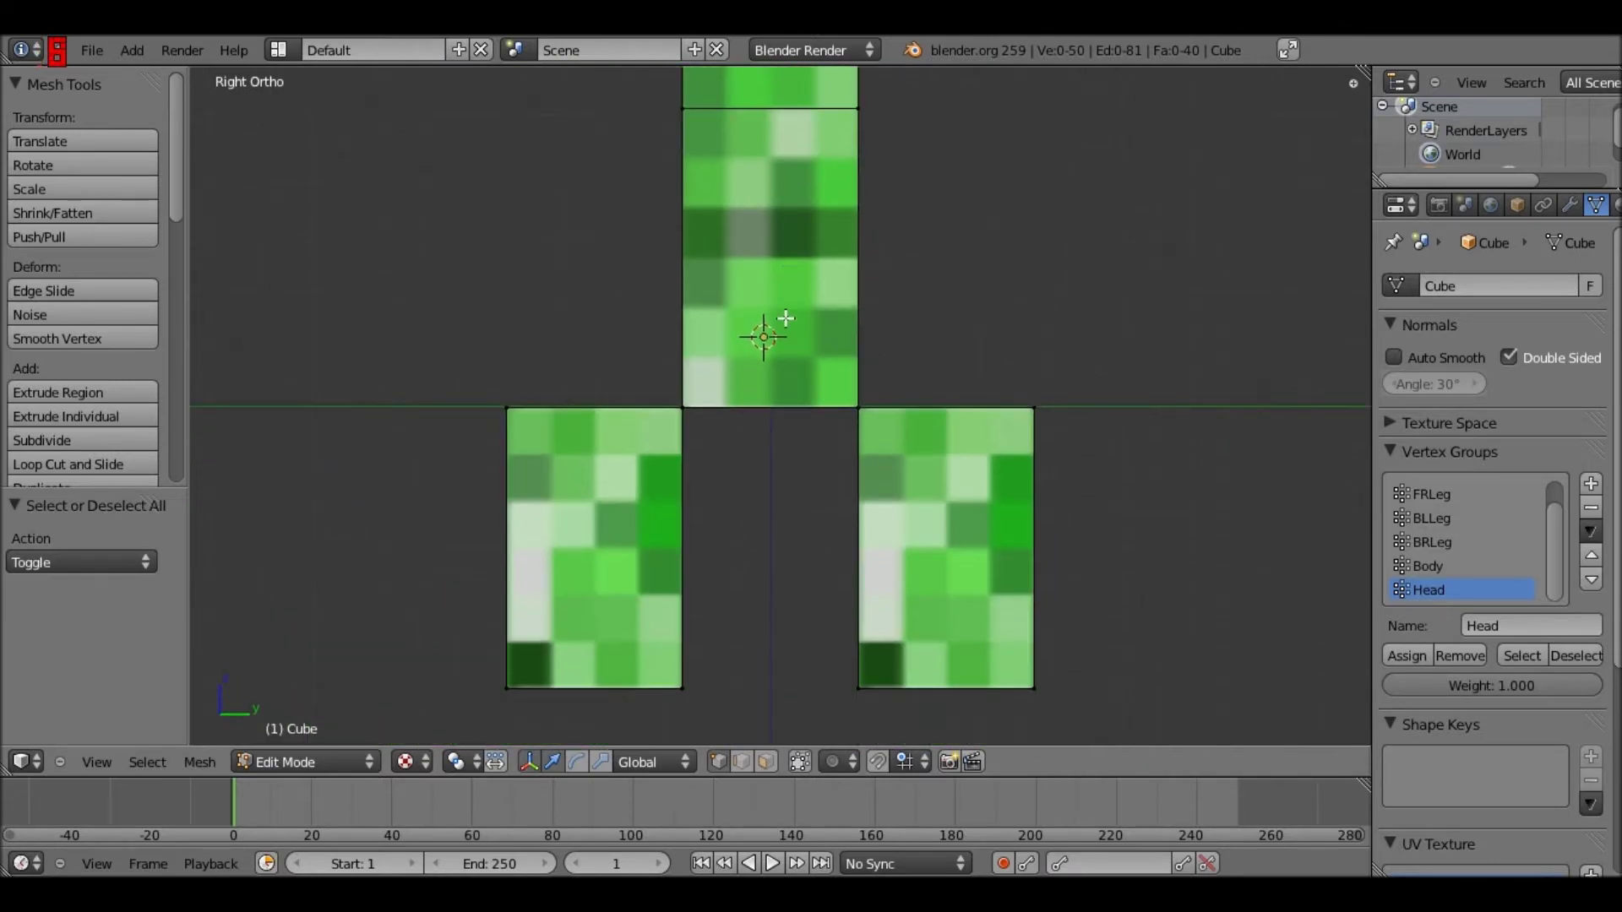
shift+middle_drag(776, 411, 772, 451)
key(shift+a)
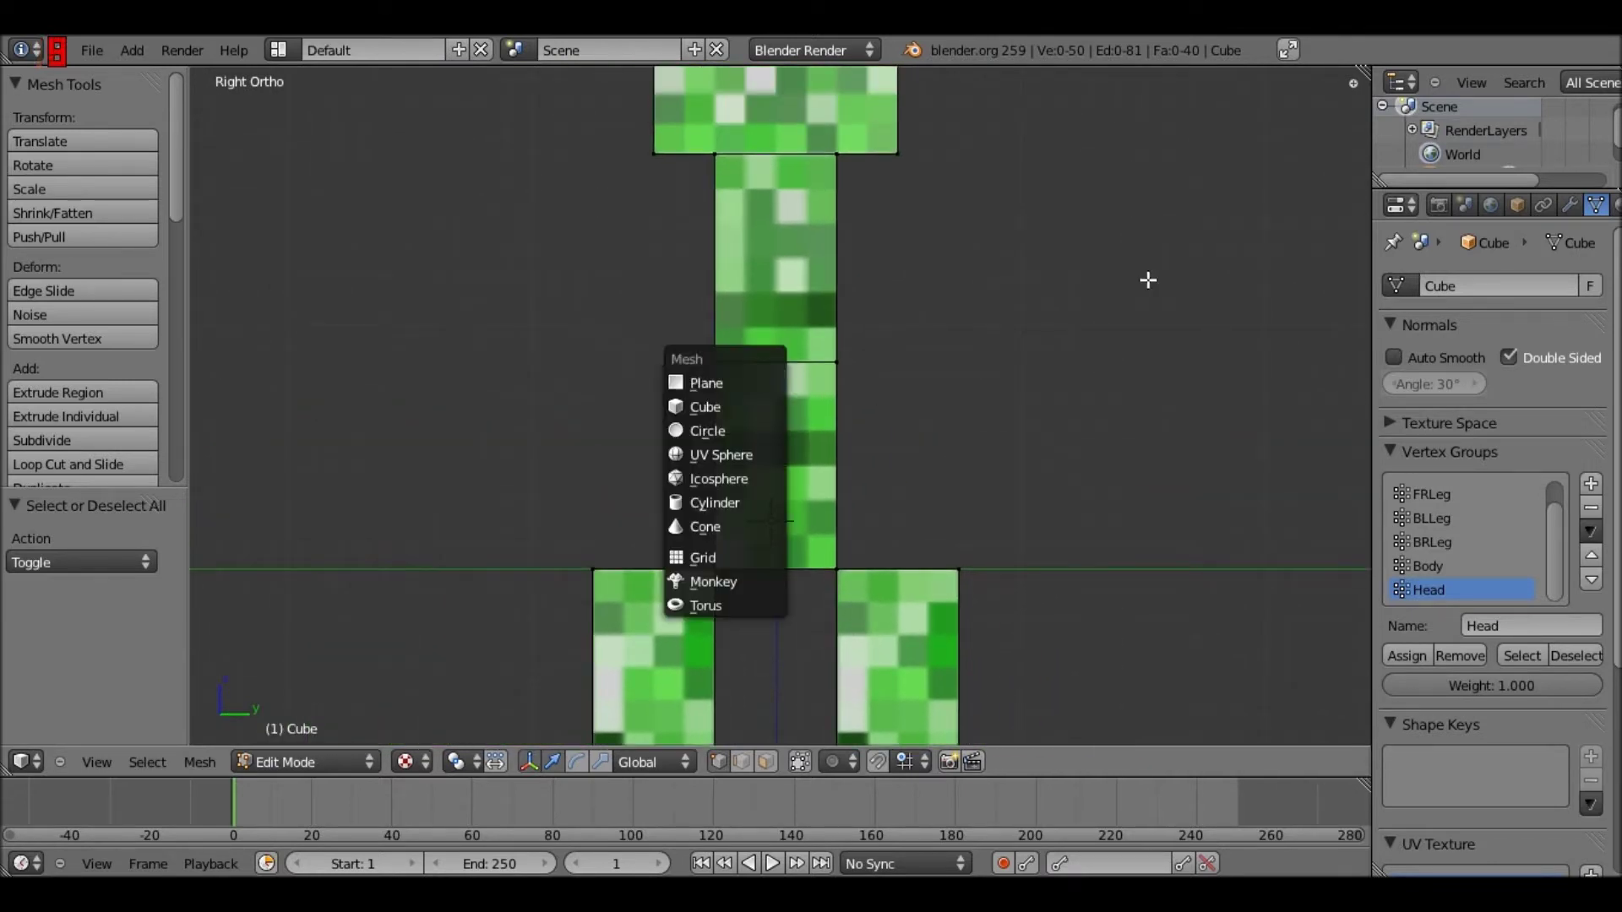
key(Escape)
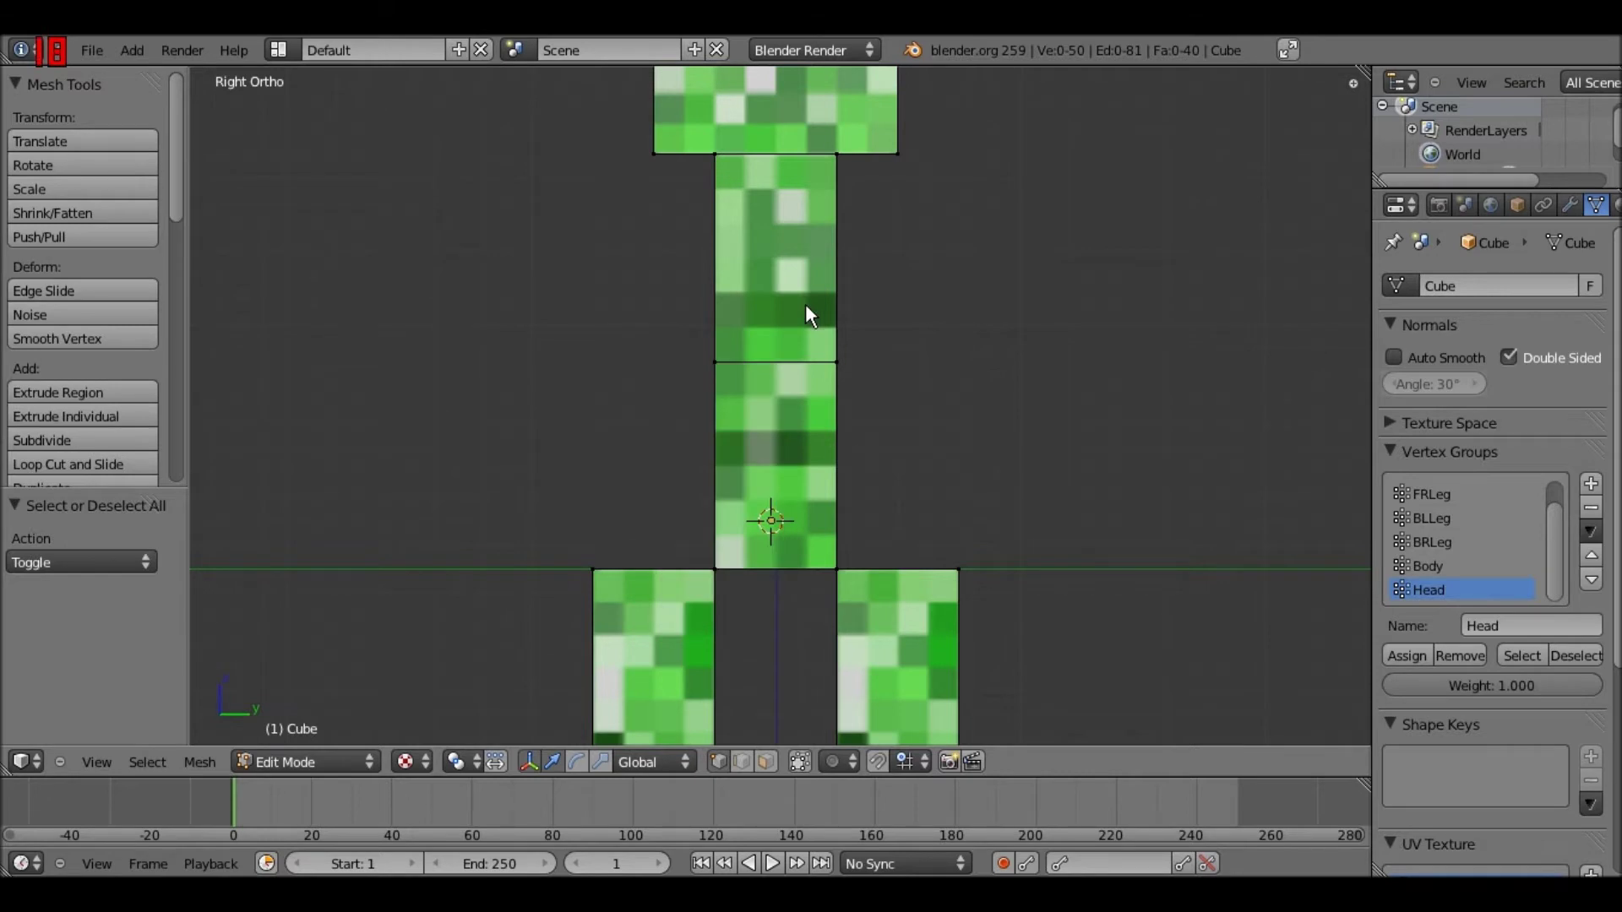
key(Tab)
click(752, 412)
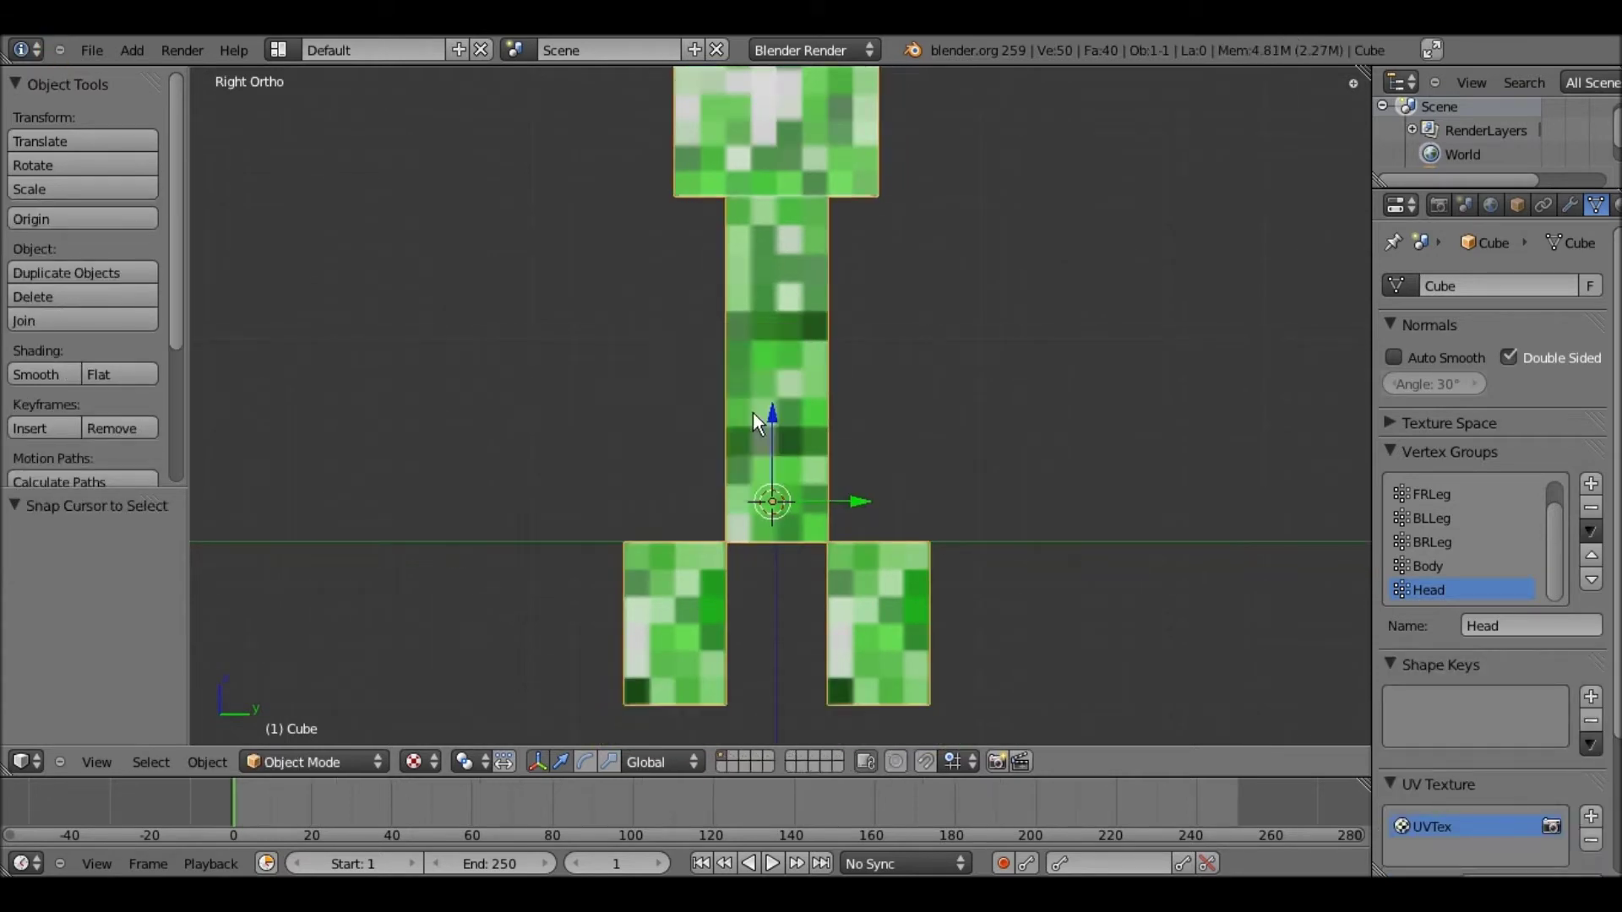
key(shift+a)
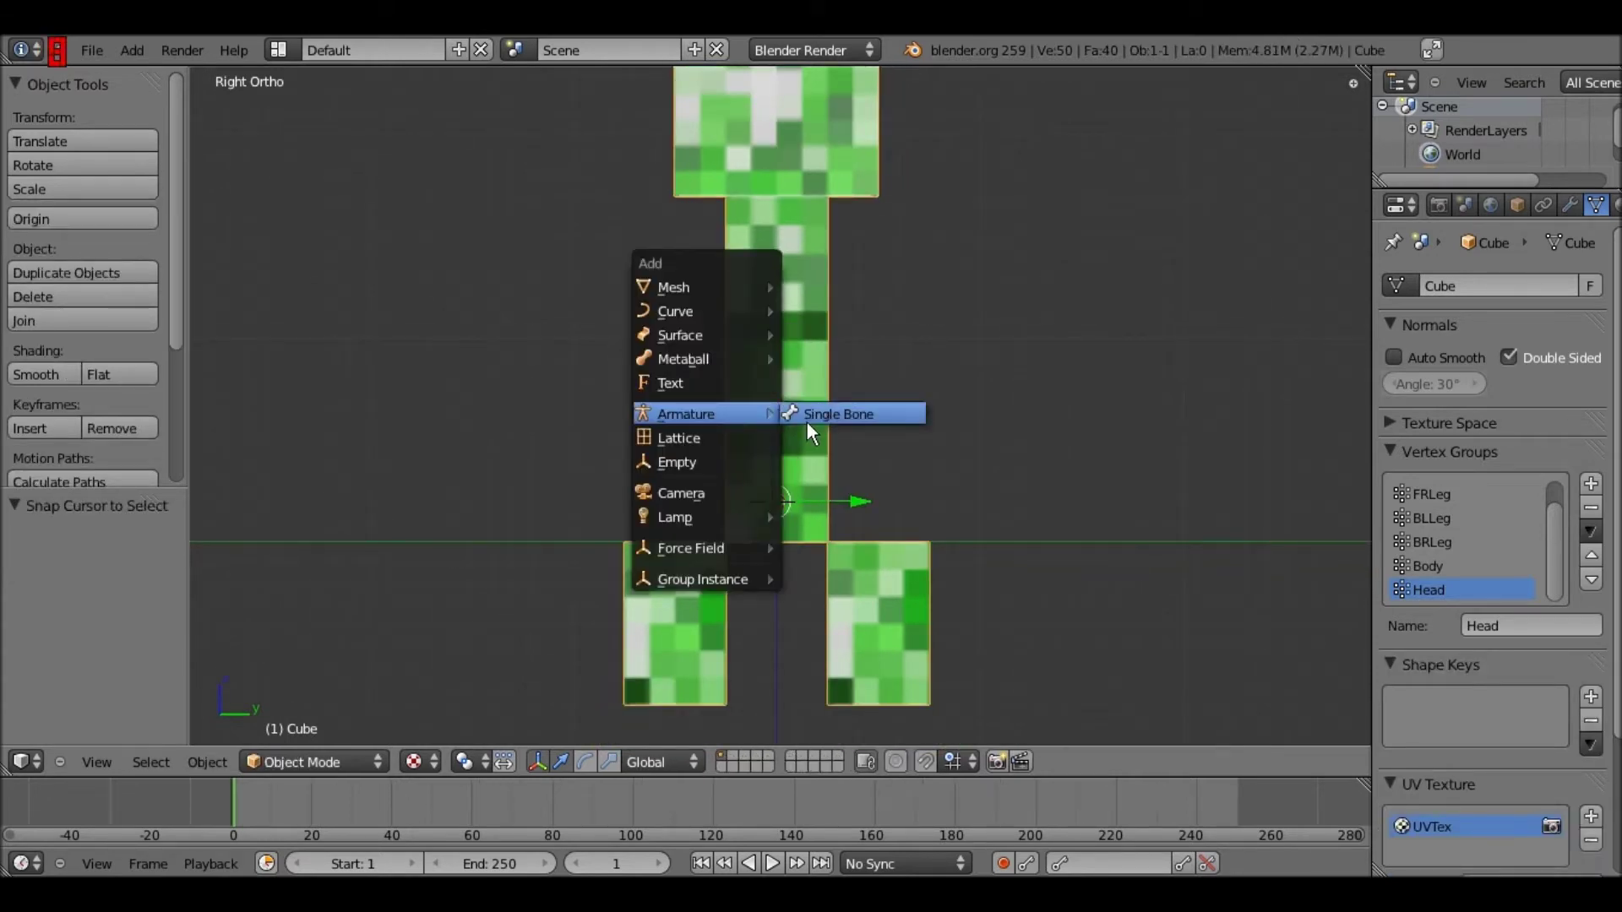
click(808, 422)
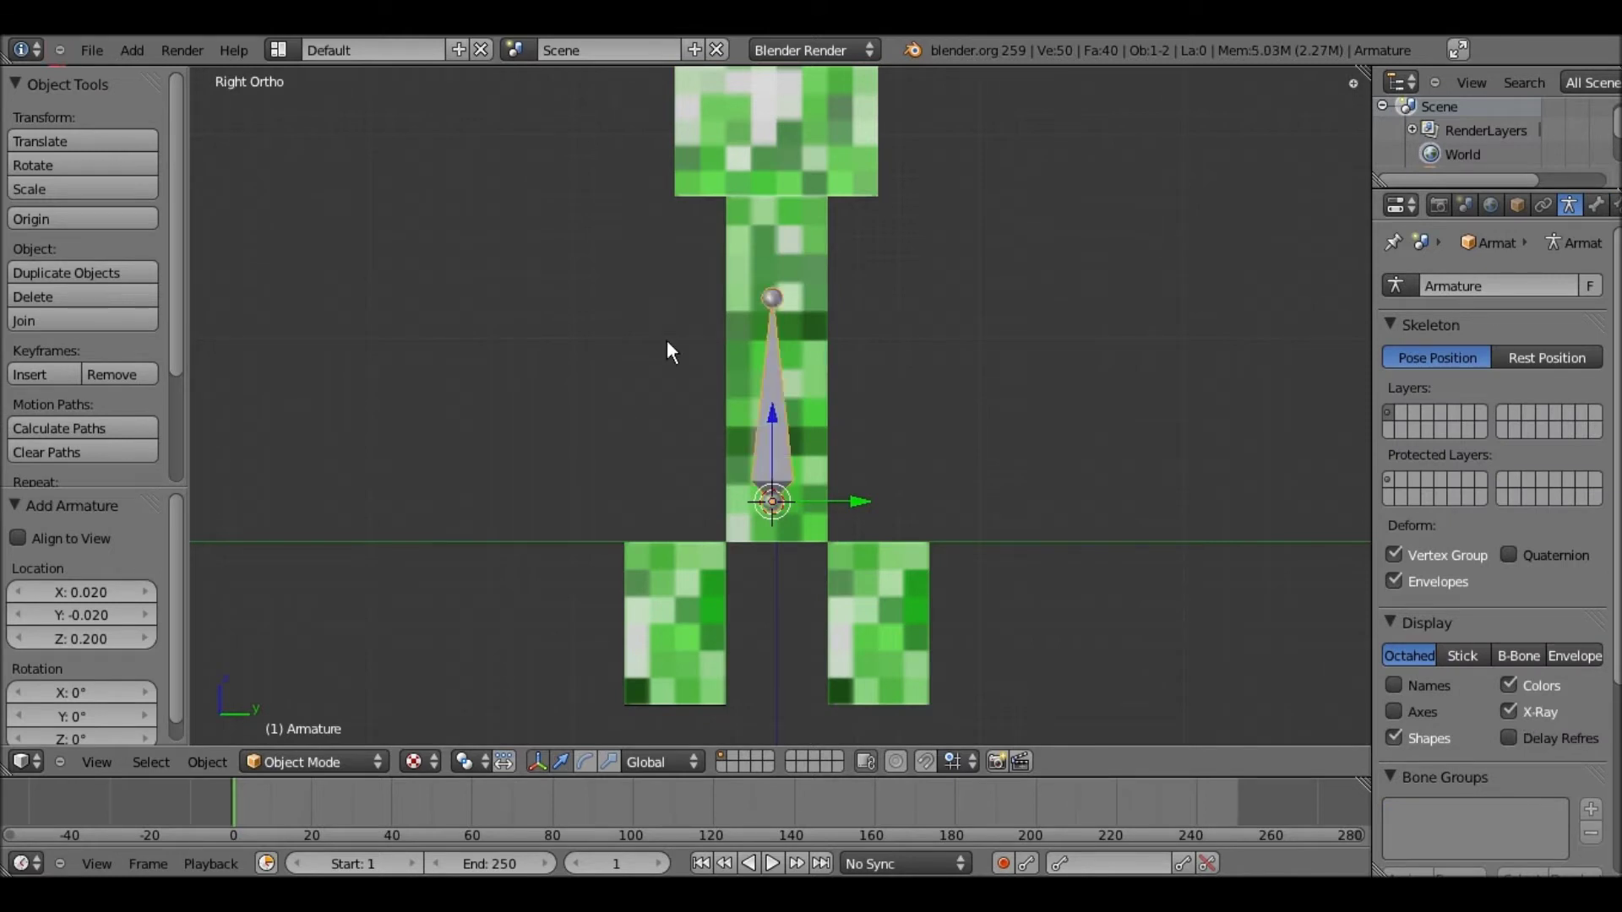
Move the armature 0.2 units down along Z, snapped to the body's lower edge
ctrl+drag(772, 414, 773, 442)
click(774, 450)
shift+middle_drag(808, 368, 839, 307)
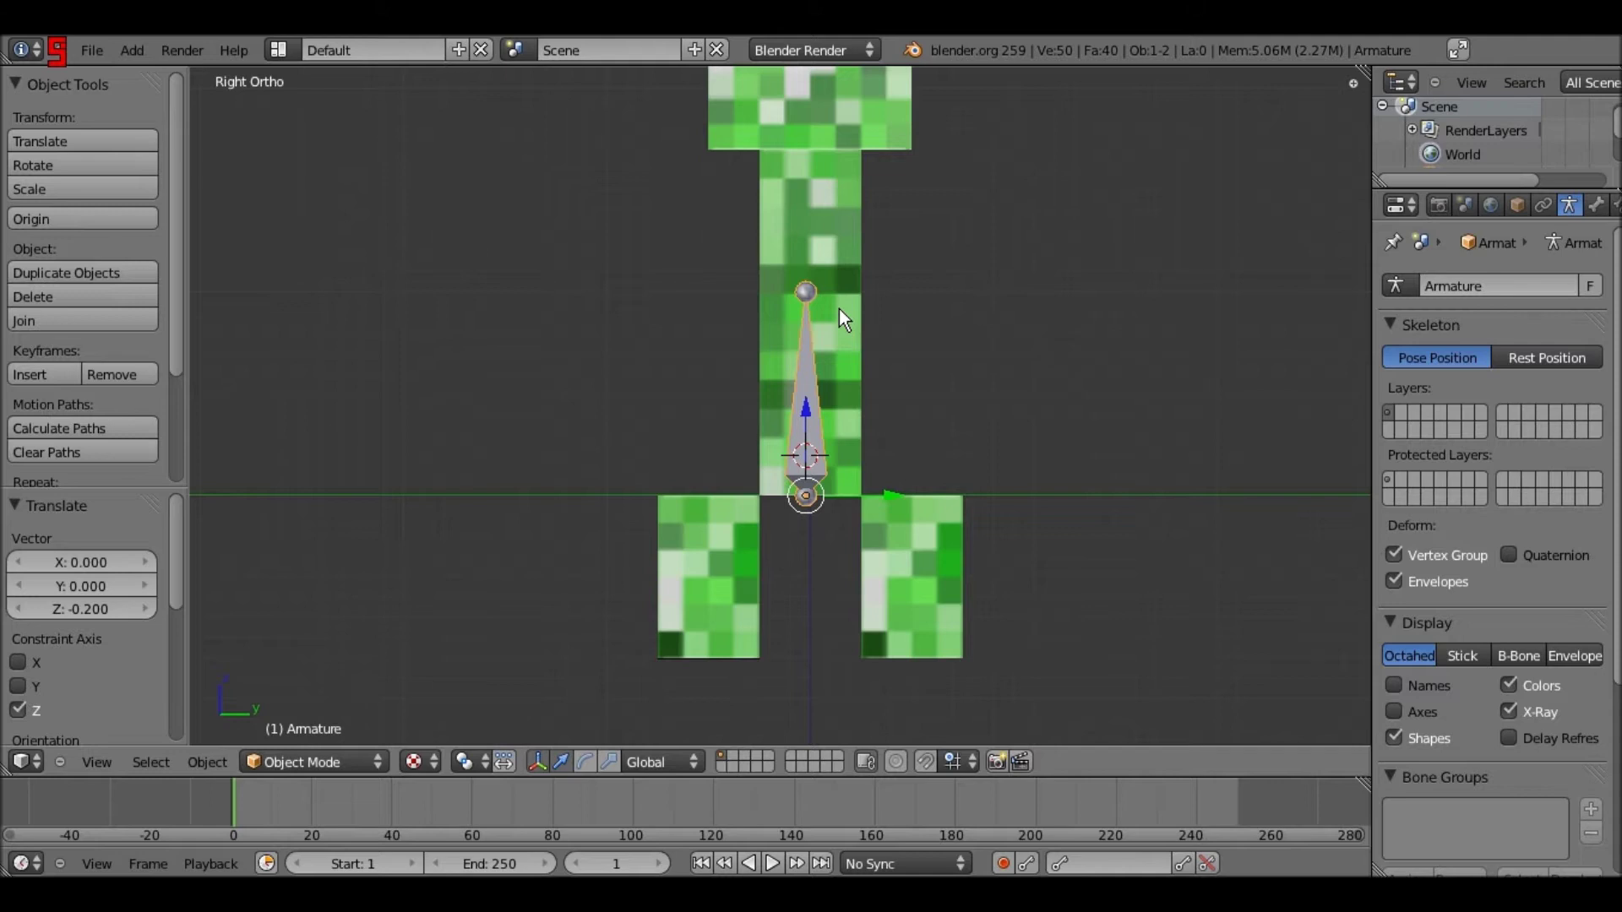
In the armature's Edit Mode, extrude a second bone 0.7 units up along Z from the first bone's tip to the head's base
key(Tab)
scroll(839, 307, up, 4)
shift+middle_drag(763, 571, 756, 614)
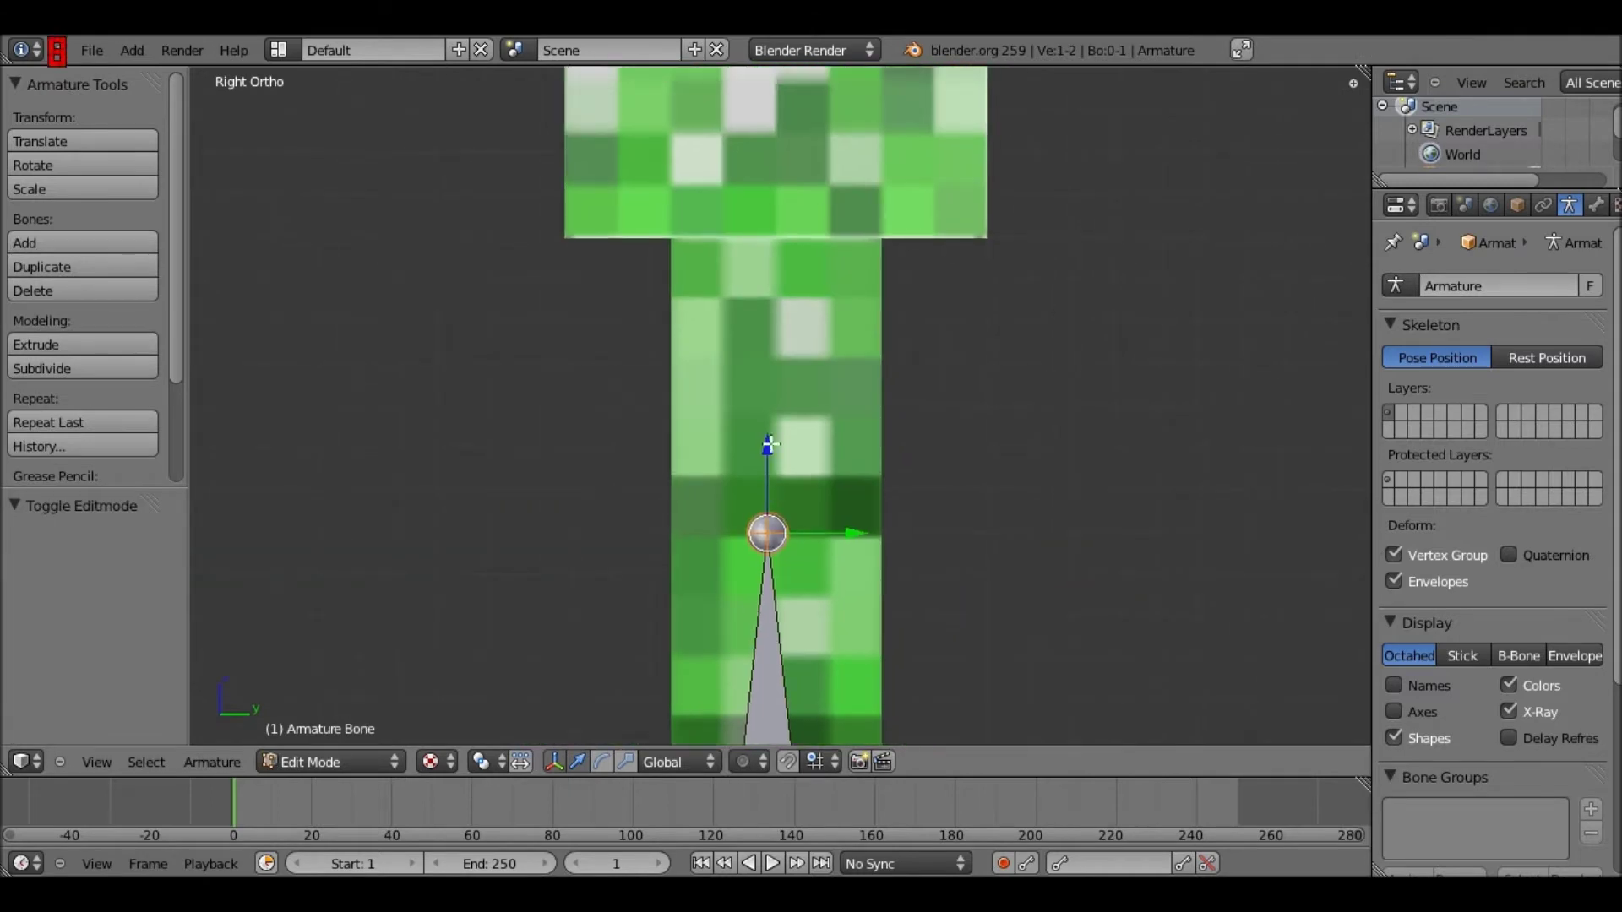
key(e)
click(775, 200)
scroll(775, 337, down, 3)
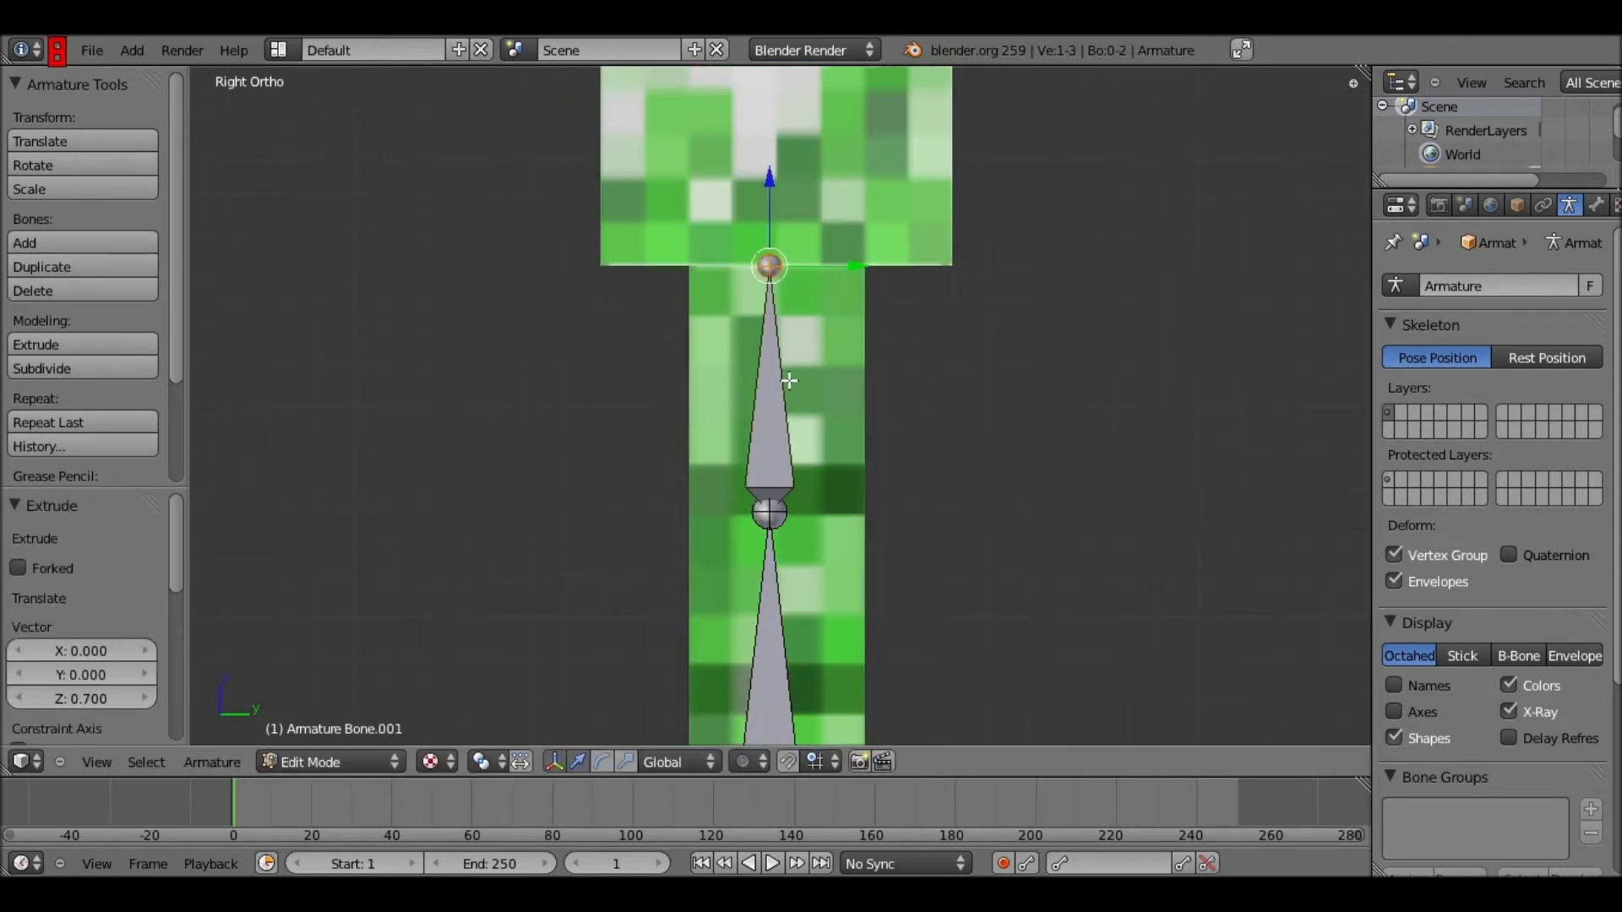
Move the joint between the two body bones 0.1 units down along Z
right_click(773, 475)
key(g)
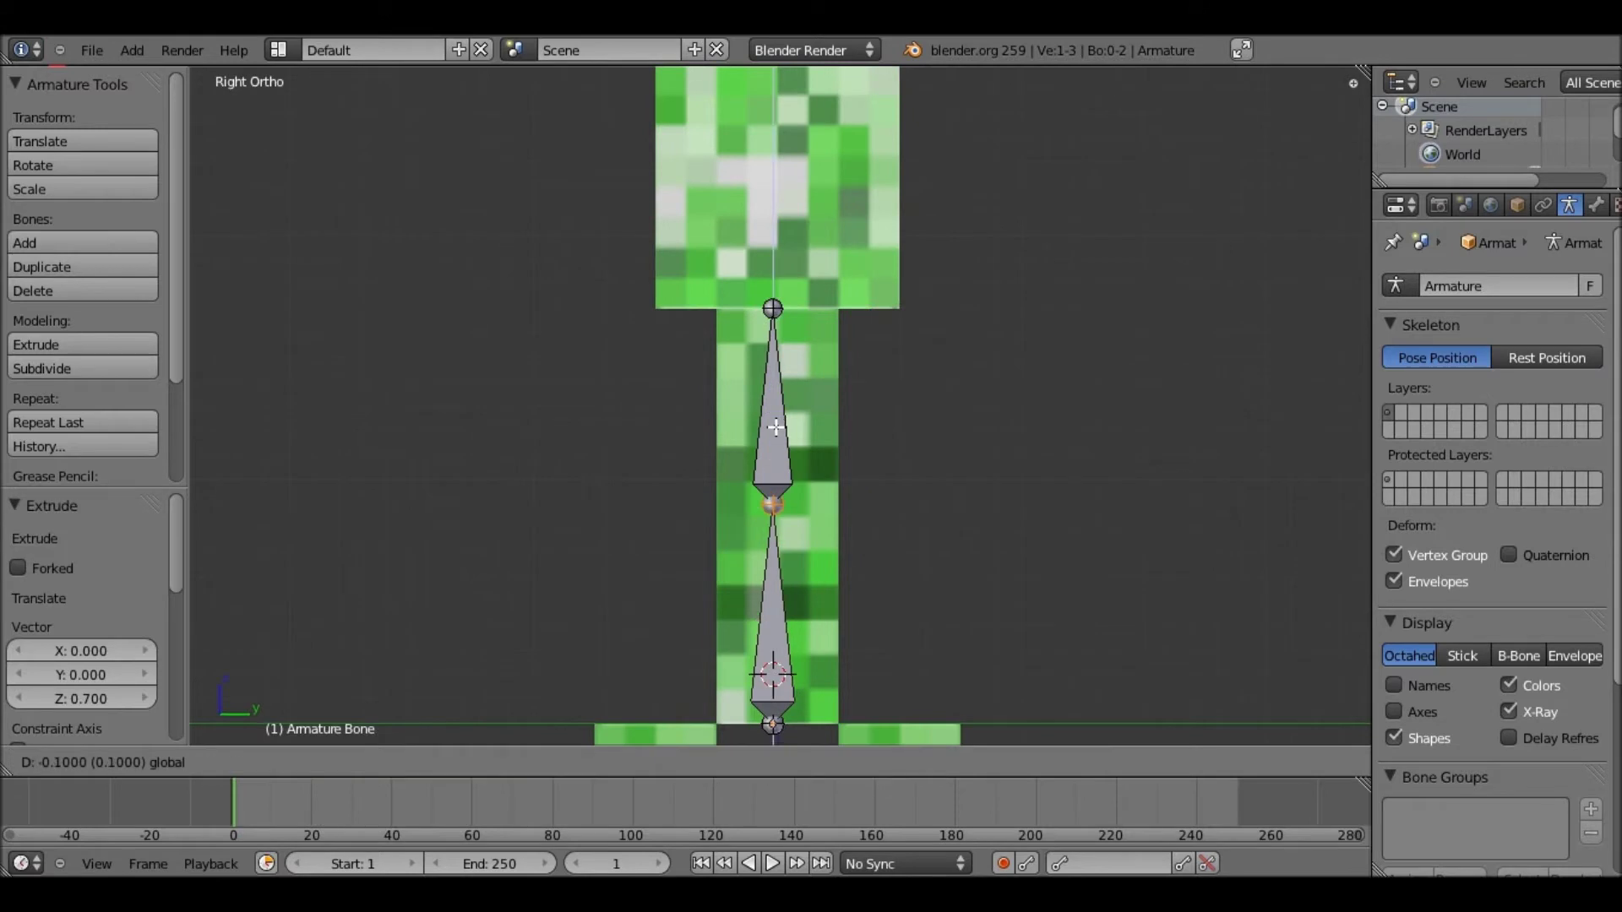
click(812, 490)
Extrude a head bone 1.0 unit up along Z from the upper body bone's tip to the top of the head
shift+middle_drag(827, 294, 854, 135)
scroll(847, 267, down, 1)
shift+middle_drag(846, 267, 774, 325)
scroll(837, 168, down, 2)
right_click(788, 190)
key(e)
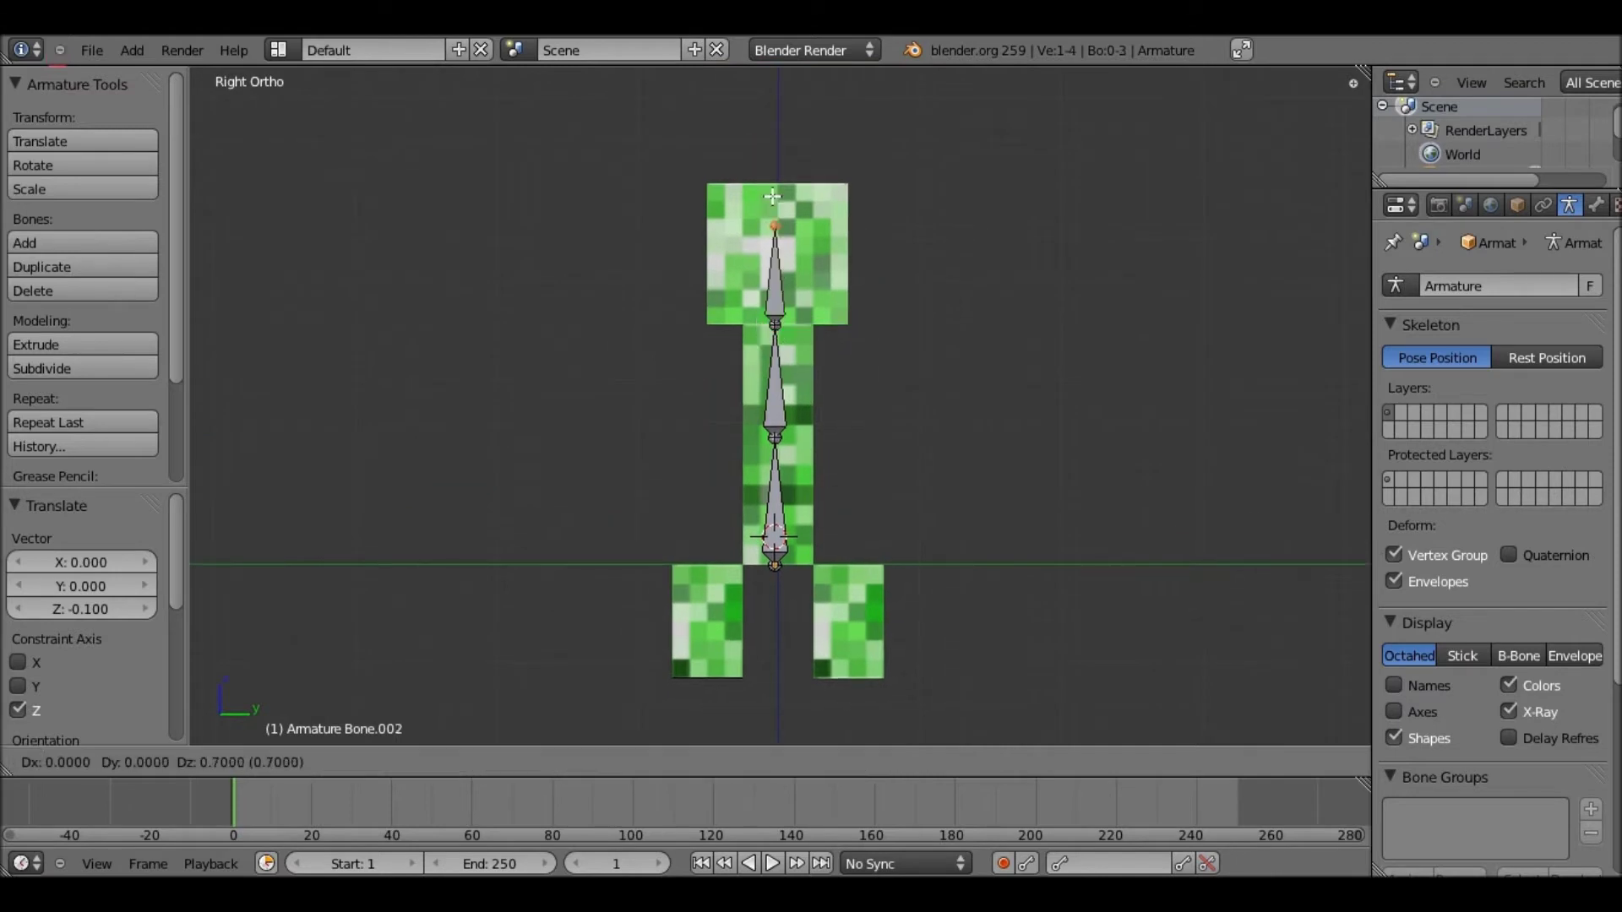
click(779, 198)
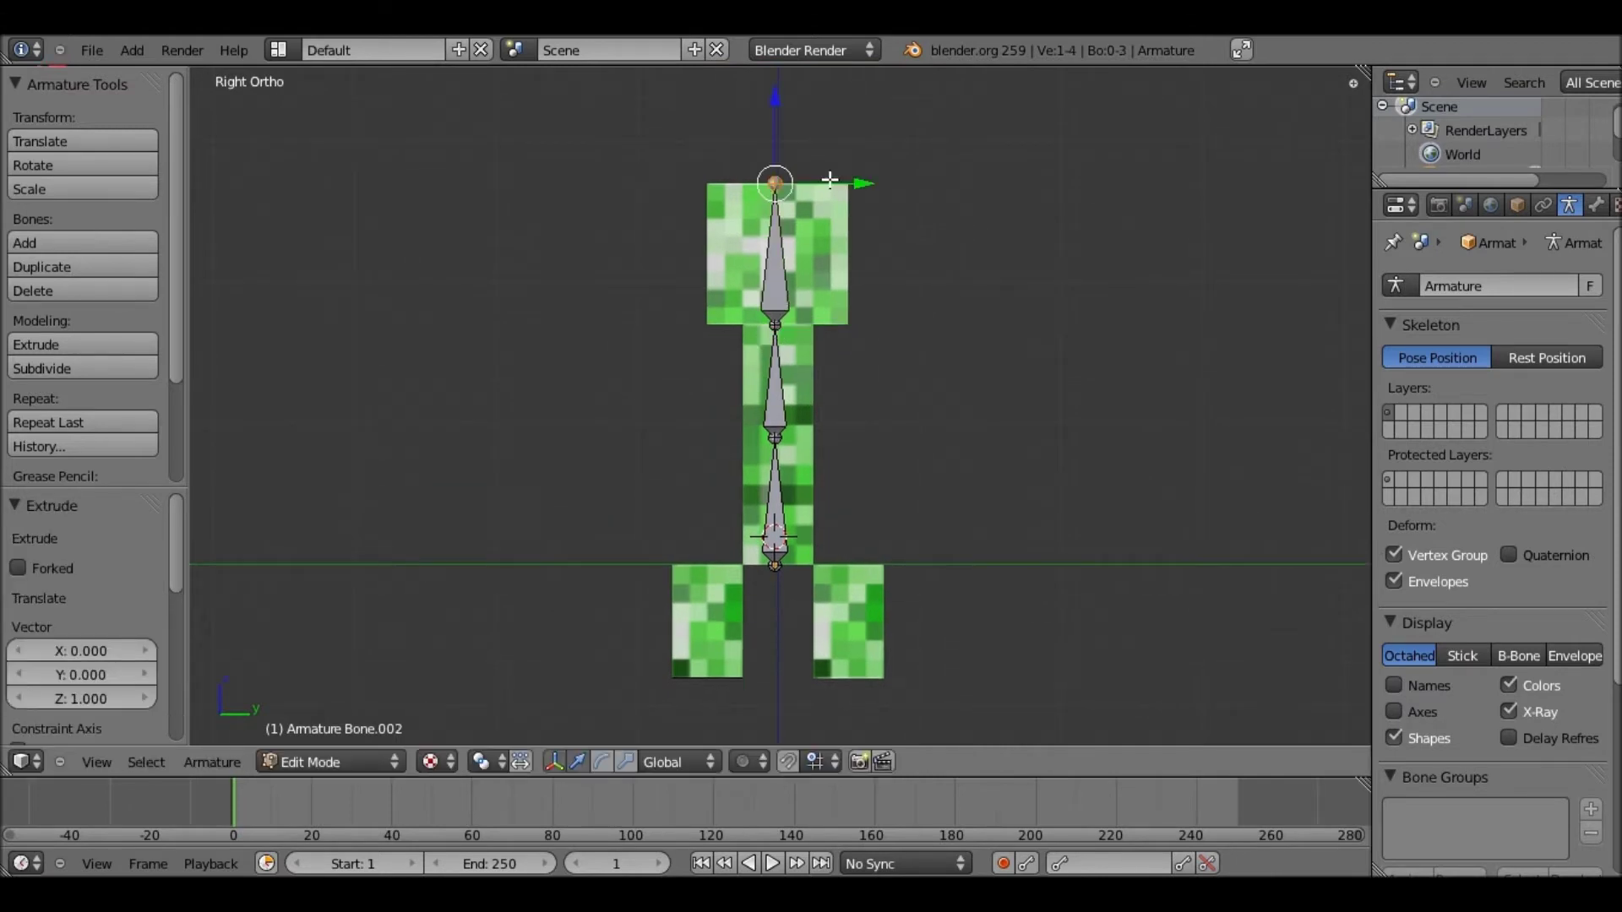
Examine how the body and head bones line up with the mesh, up close at the neck and the head's top edge
scroll(826, 180, up, 5)
right_click(763, 326)
scroll(763, 194, up, 1)
scroll(767, 166, down, 1)
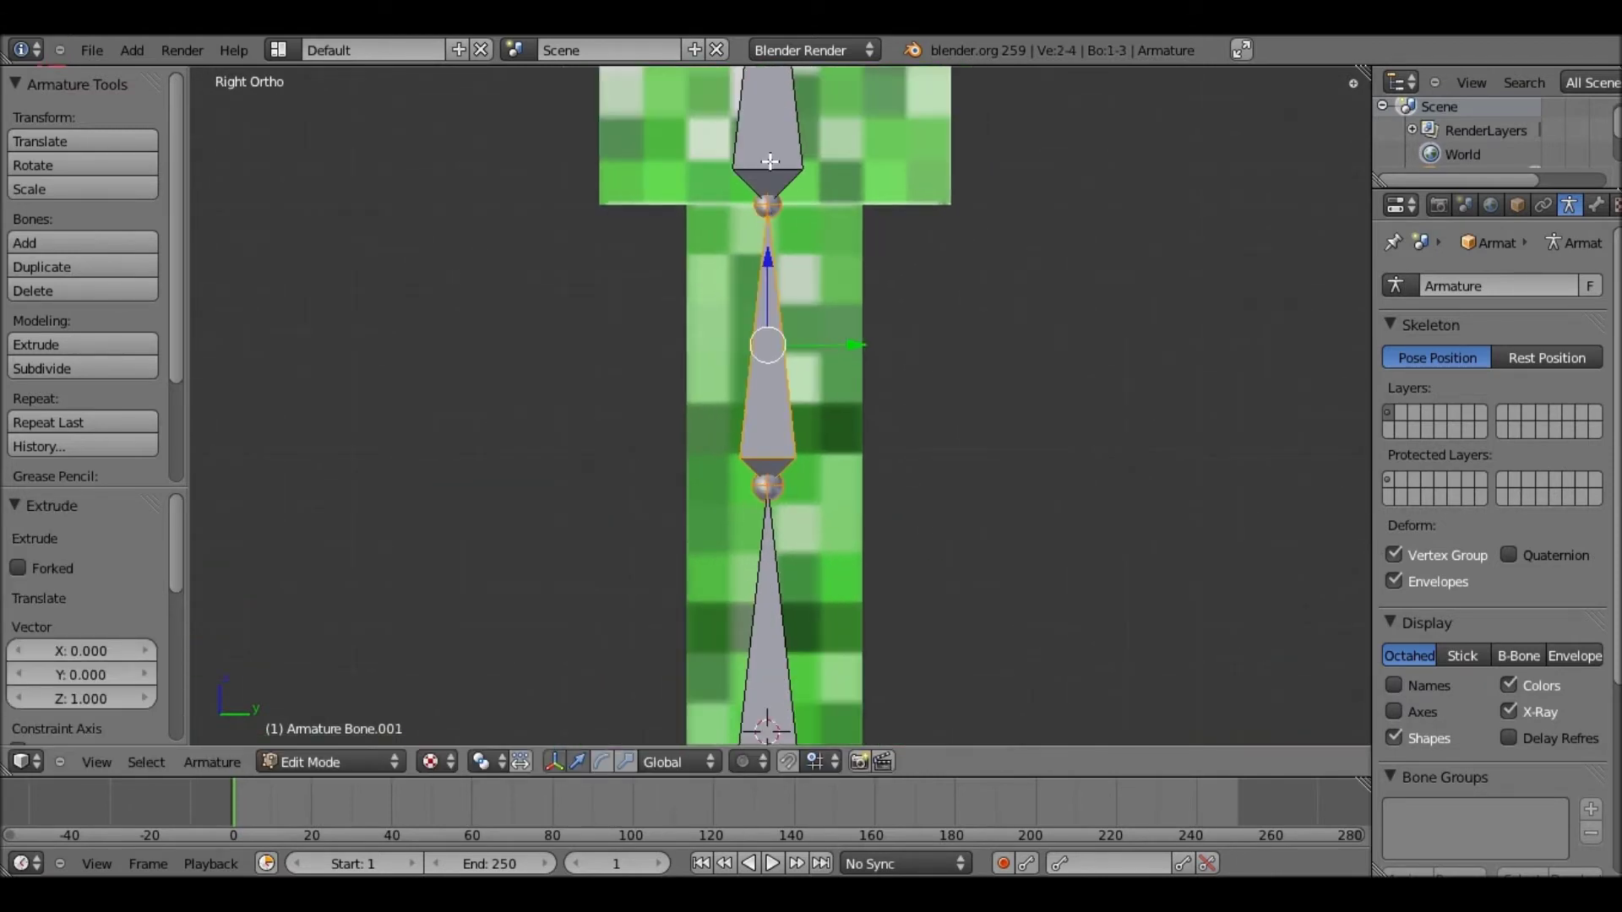
scroll(770, 160, down, 1)
right_click(764, 594)
key(a)
key(a)
scroll(854, 336, up, 2)
shift+middle_drag(804, 169, 830, 390)
scroll(837, 216, up, 4)
scroll(794, 295, up, 2)
shift+middle_drag(793, 71, 853, 400)
scroll(896, 363, up, 3)
key(g)
key(y)
key(Escape)
key(a)
scroll(954, 344, down, 4)
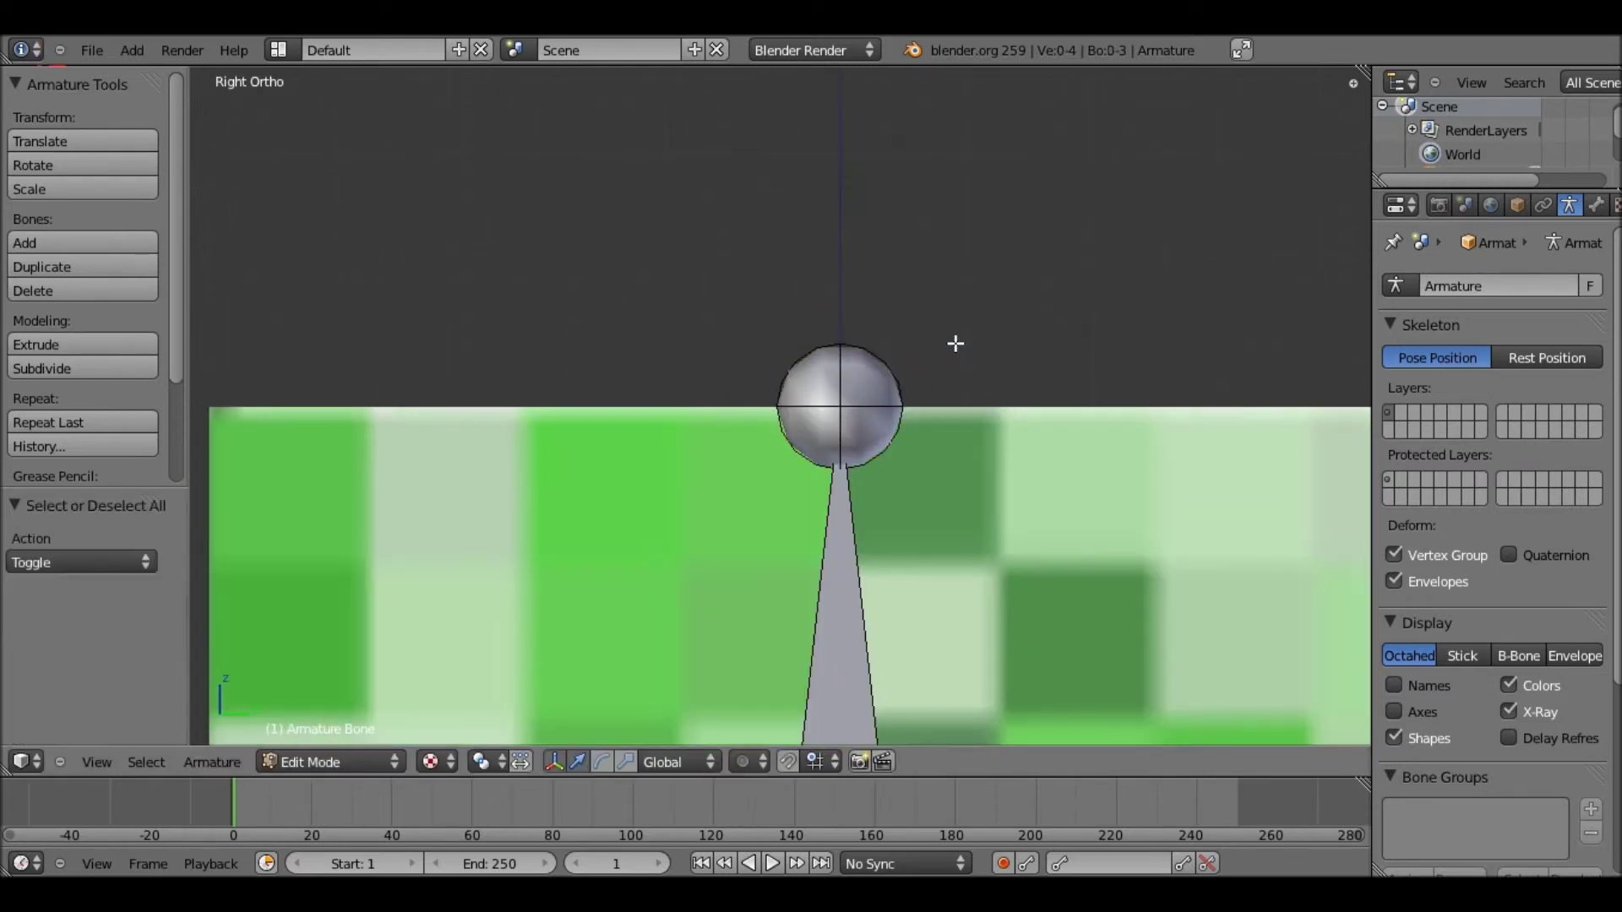
scroll(908, 325, down, 5)
scroll(904, 337, down, 2)
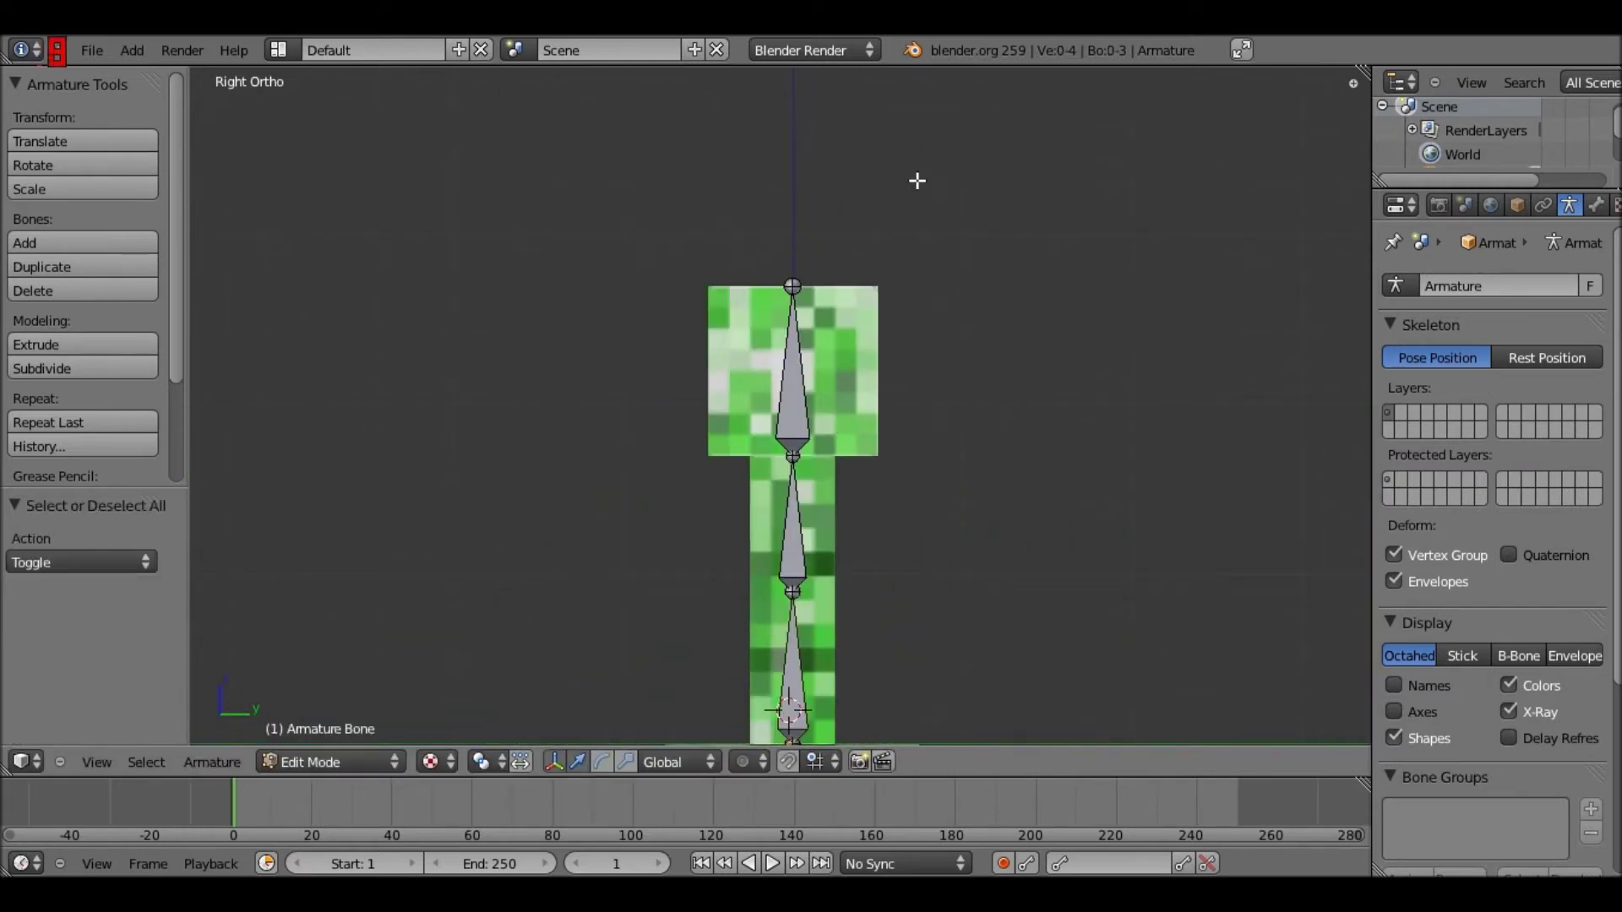
Duplicate the lower body bone and place the copy in the front leg, offset -0.5 units in Y and -0.9 in Z
shift+middle_drag(796, 587, 799, 393)
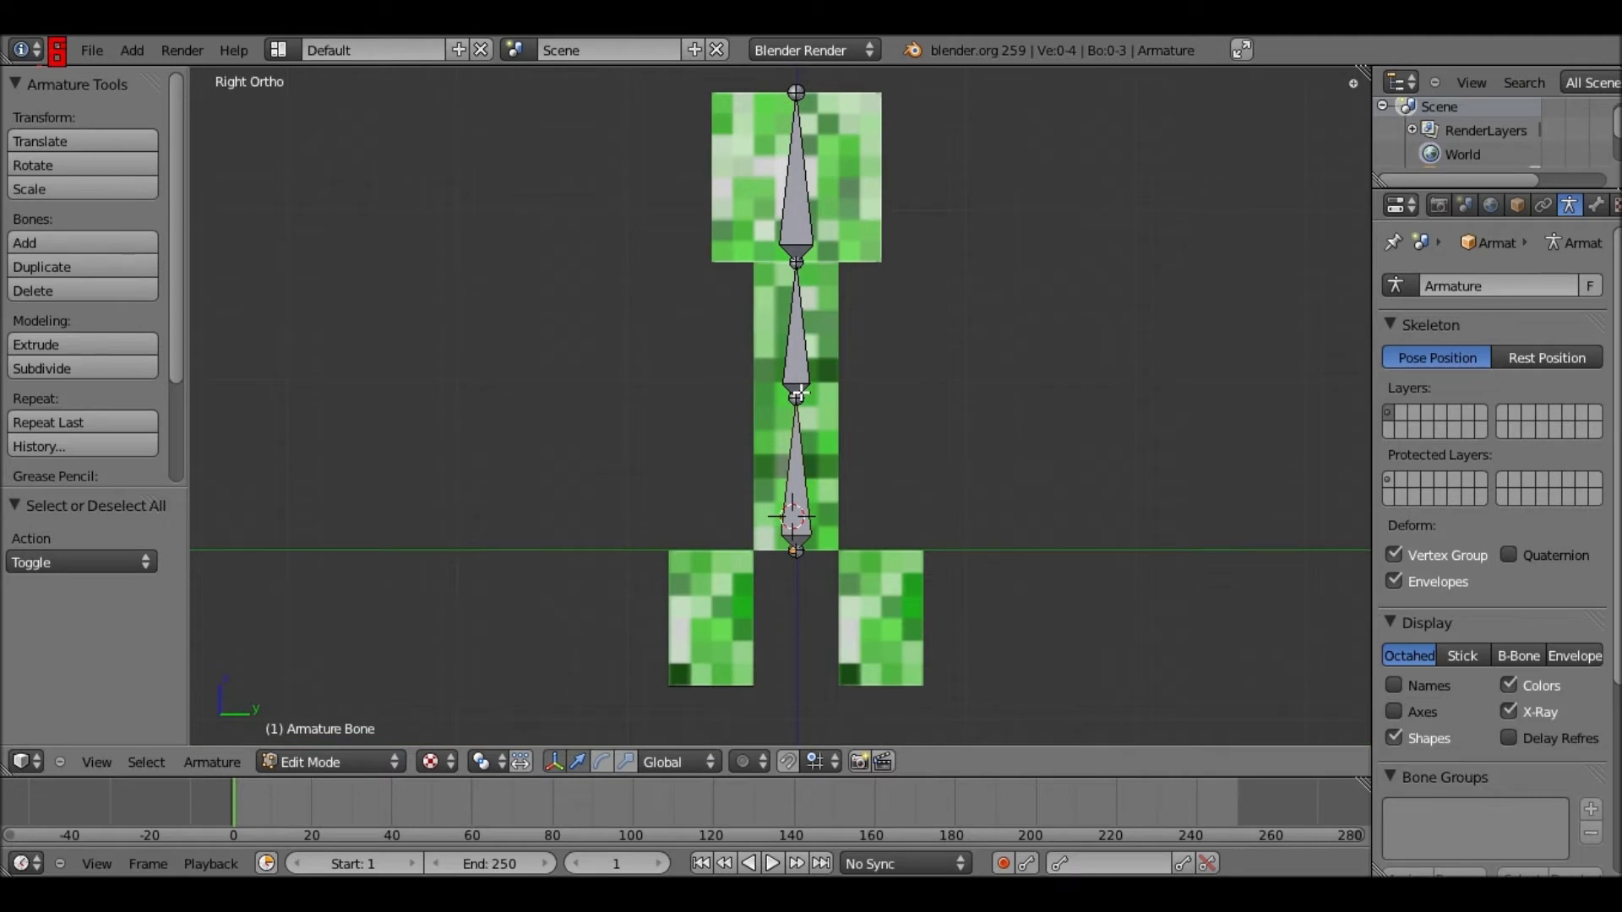
shift+scroll(798, 394, down, 2)
right_click(798, 393)
key(shift+d)
click(590, 389)
Rotate the front leg bone 180° in total so that it points downward
key(r)
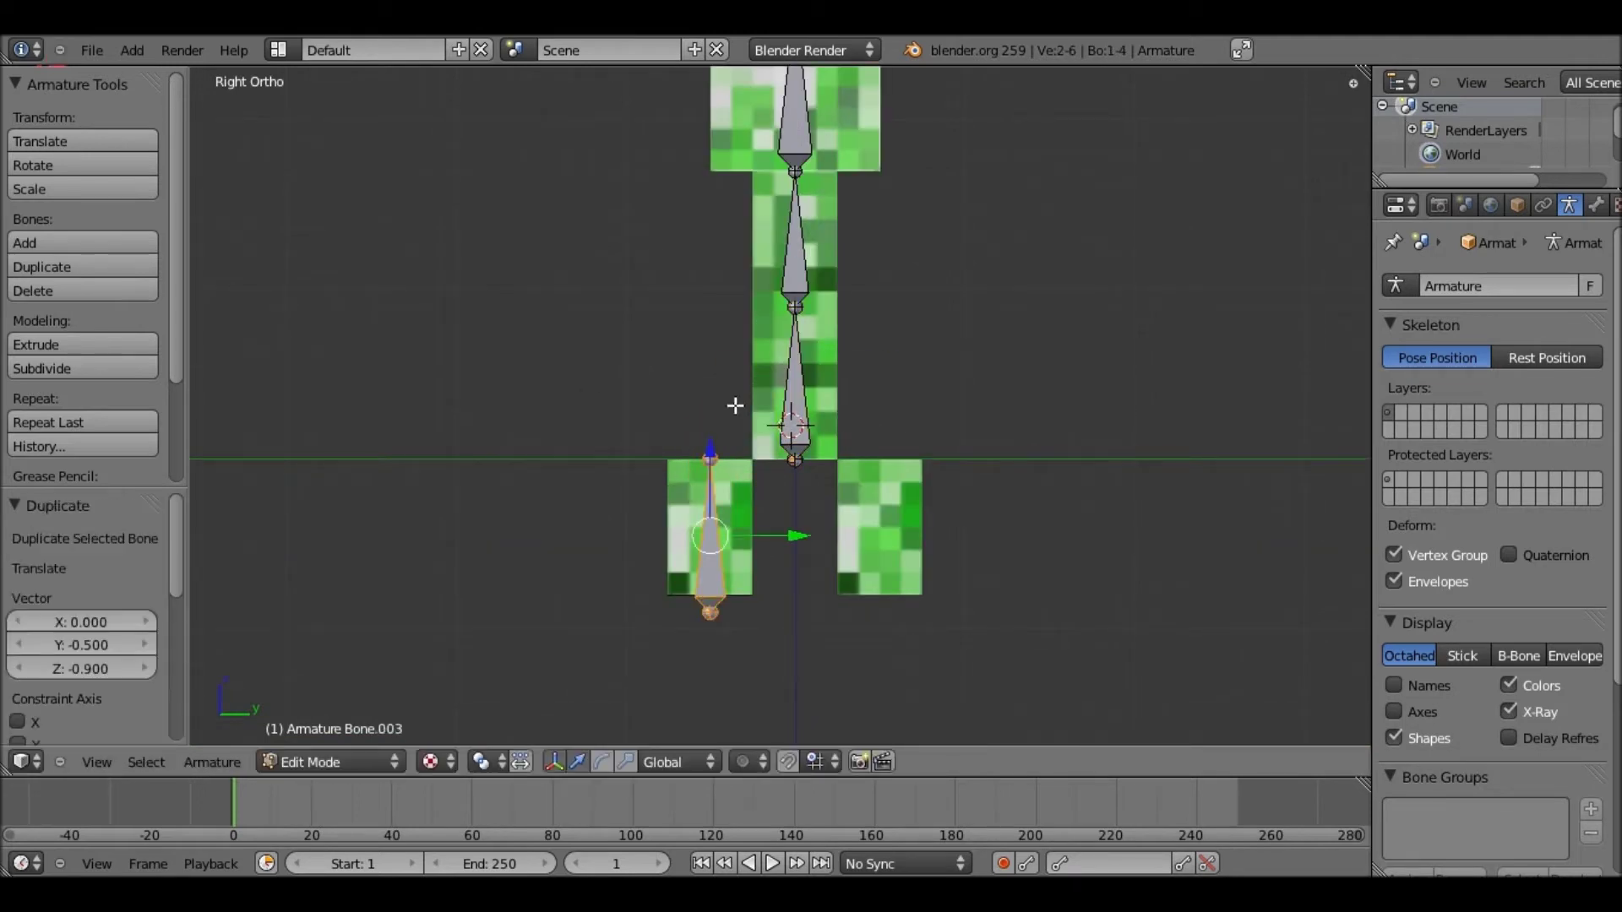
click(775, 632)
key(r)
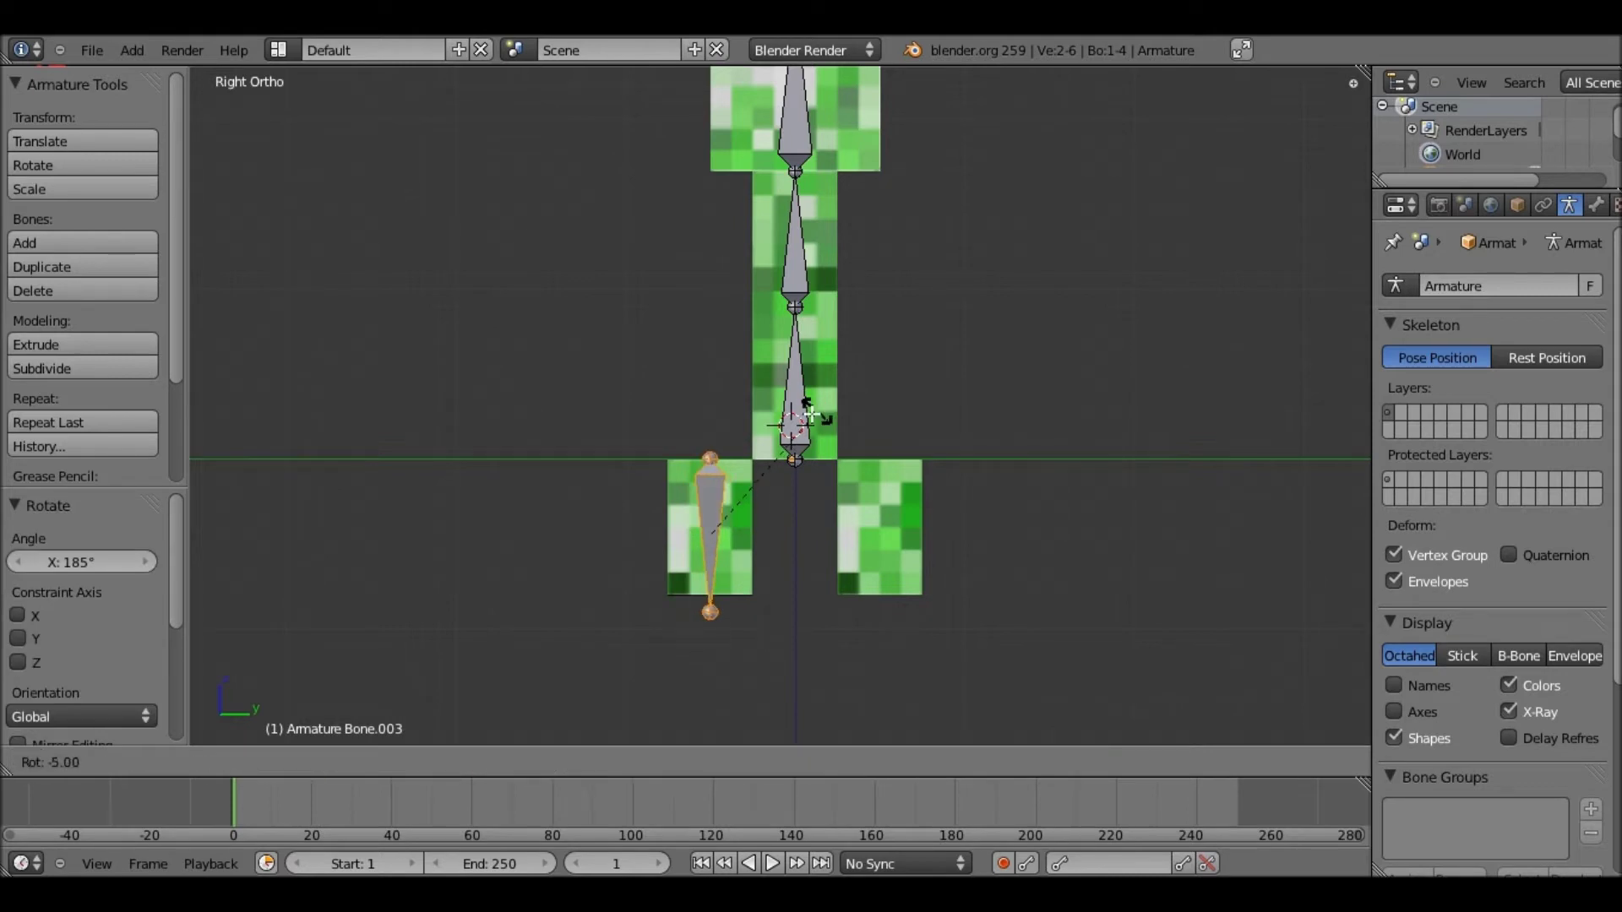
click(811, 413)
Raise the front leg bone's lower tip to the leg's bottom edge, finishing with a move along Z
right_click(709, 612)
key(g)
click(712, 528)
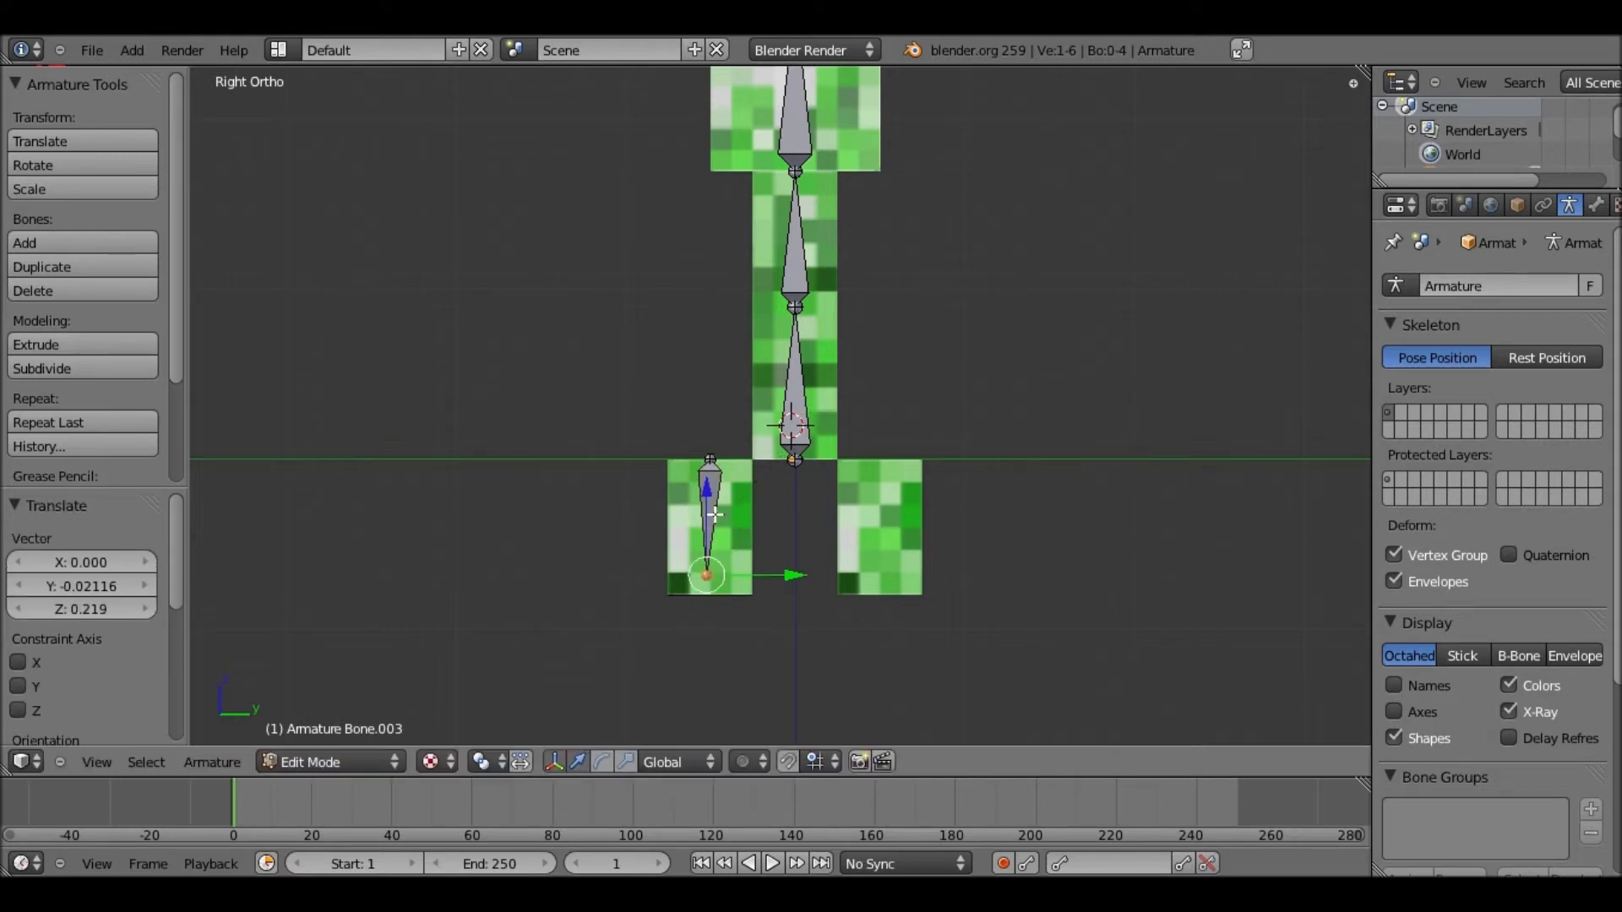
key(g)
key(z)
click(712, 519)
Duplicate the front leg bone 1.0 unit along Y into the rear leg
right_click(711, 541)
key(shift+d)
key(y)
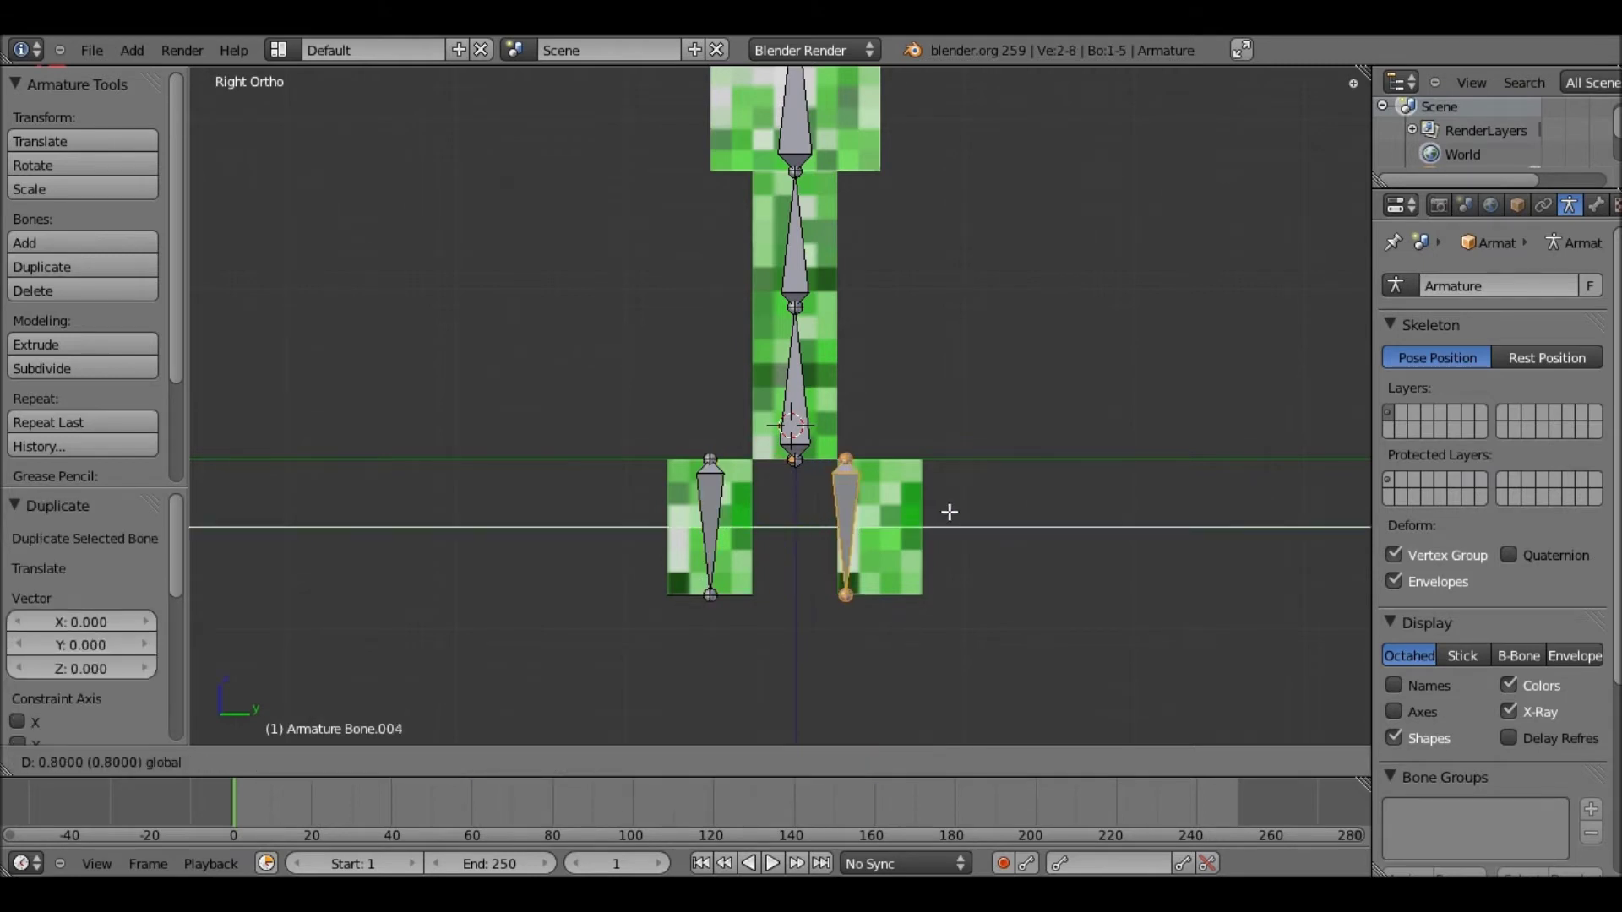
key(ctrl)
key(Return)
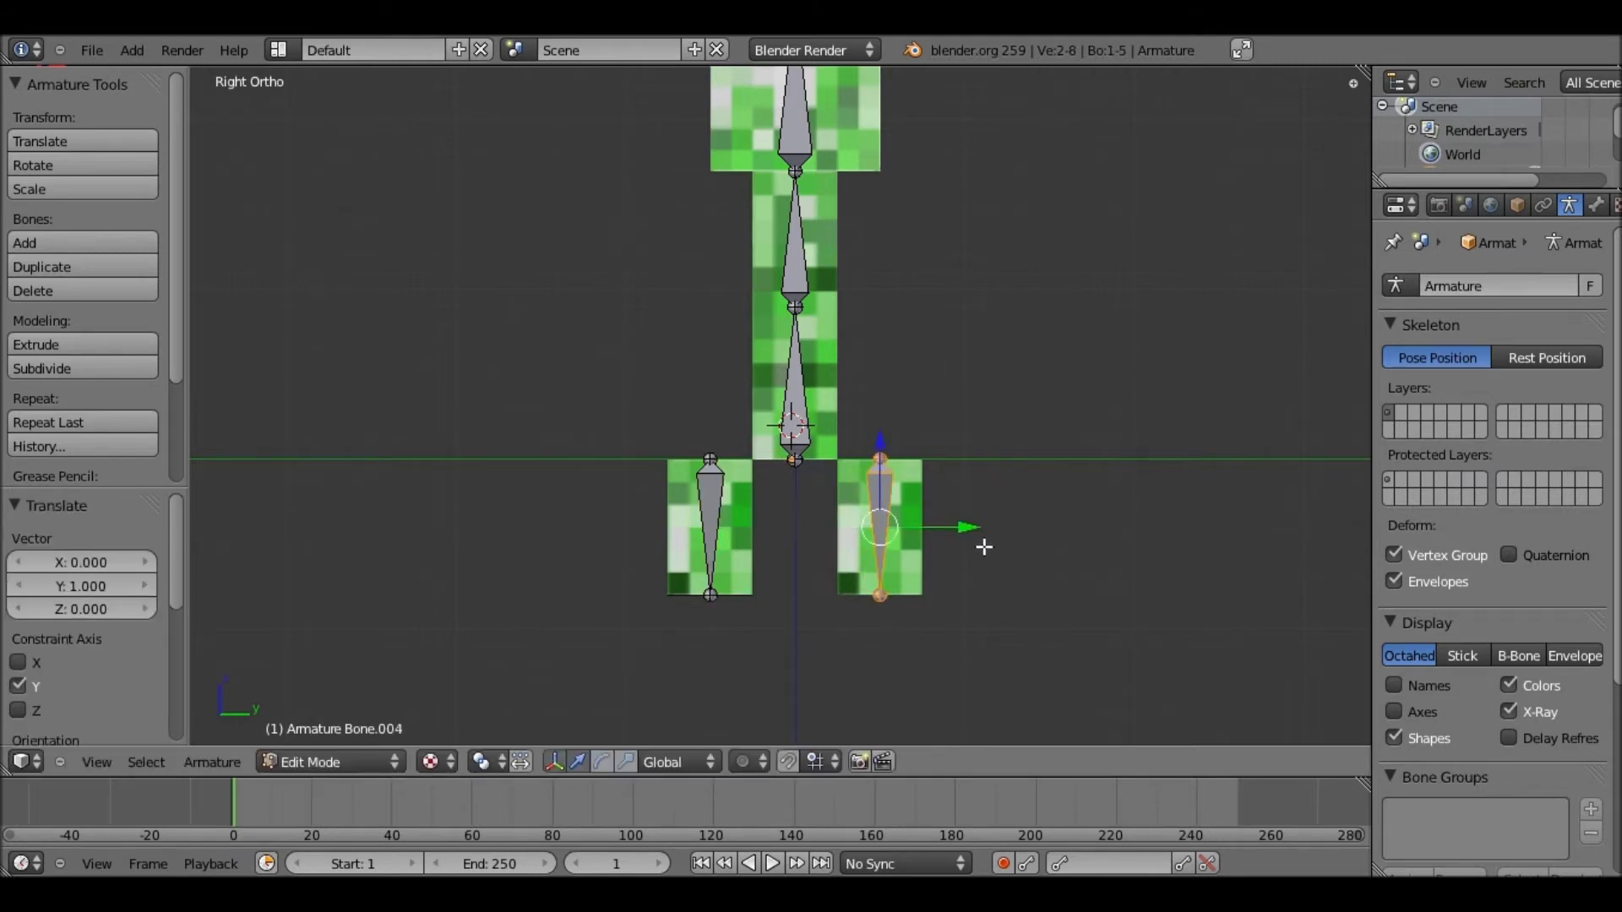
mouse_move(970, 529)
mouse_down()
mouse_move(905, 536)
mouse_move(975, 530)
mouse_move(956, 523)
mouse_up()
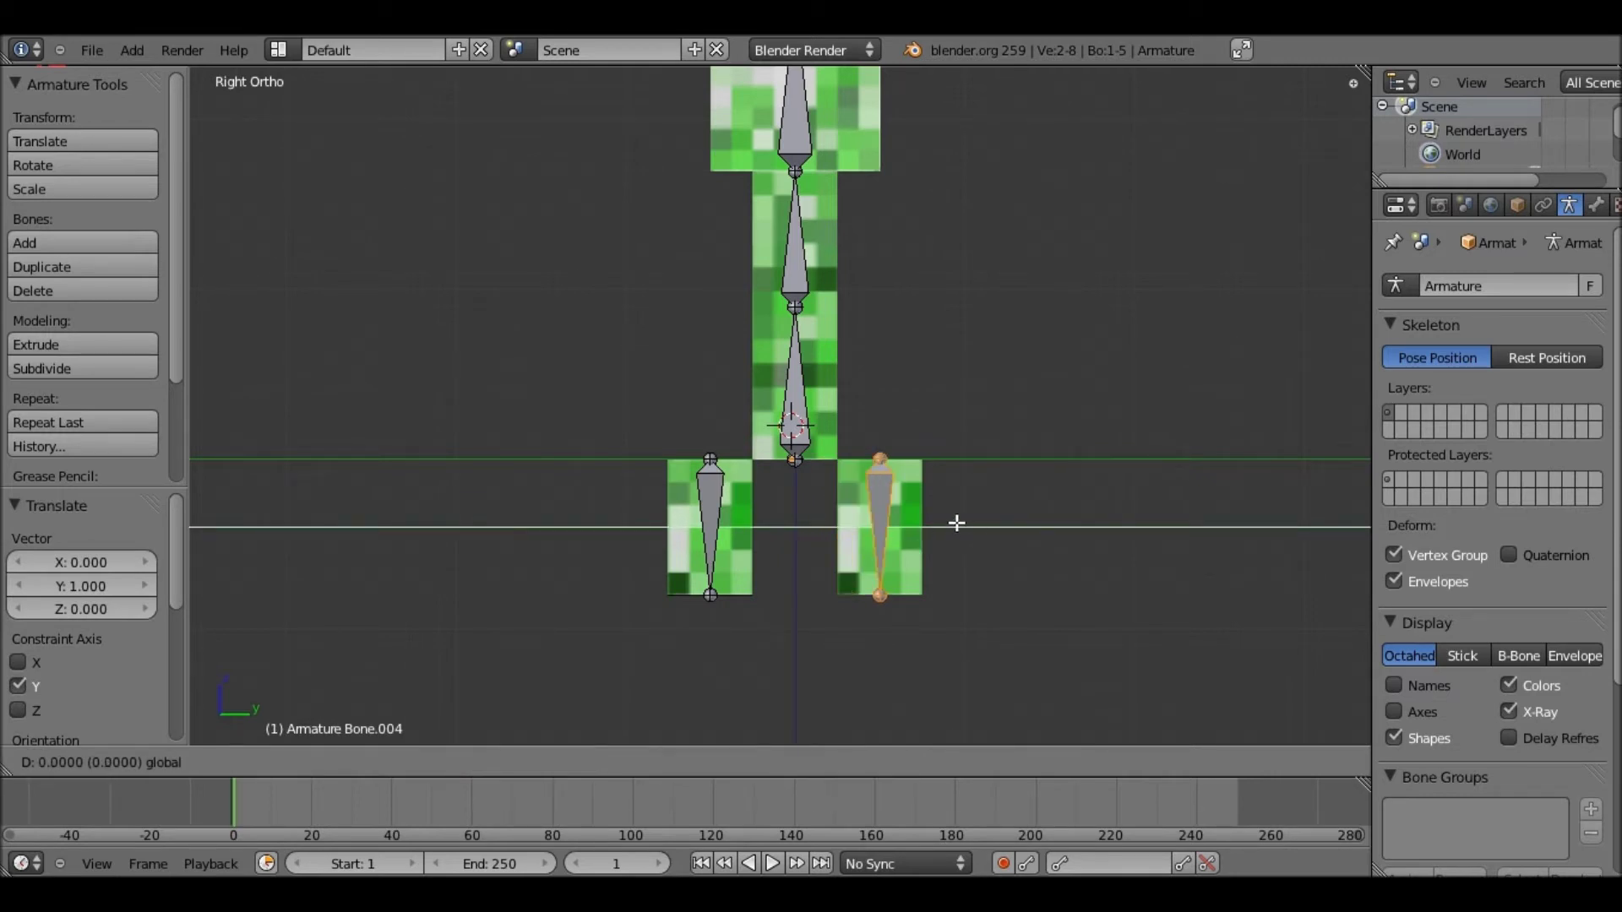
click(712, 483)
Select both leg bones and, in front view, move them 0.3 units along X
right_click(711, 484)
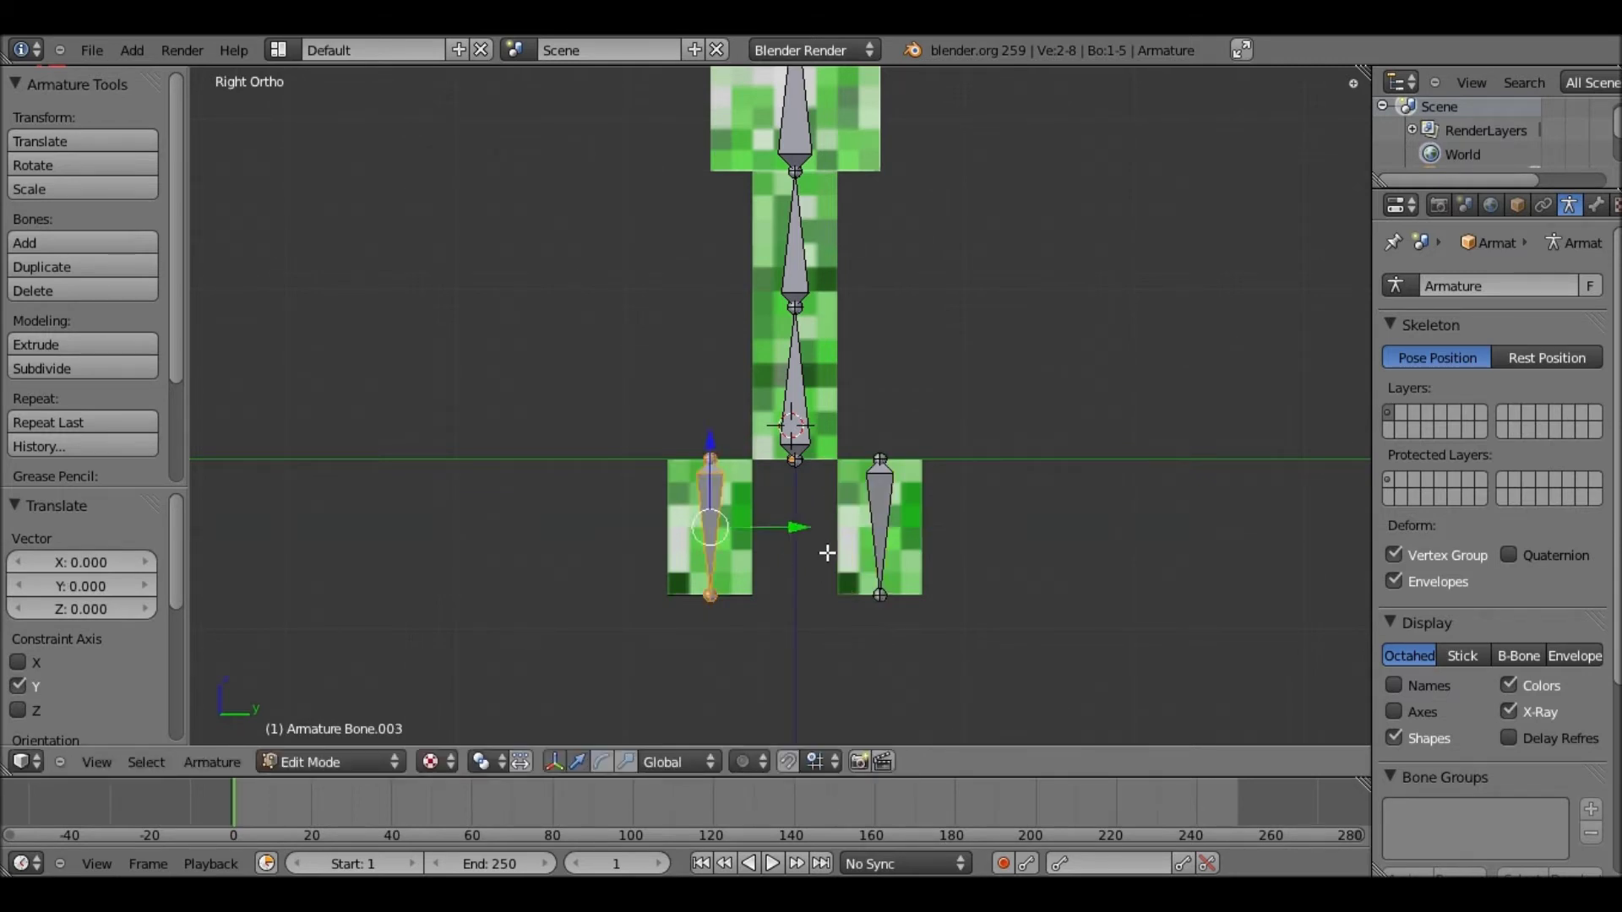
middle_drag(825, 549, 903, 566)
key(KP_1)
scroll(900, 528, up, 2)
scroll(899, 528, up, 2)
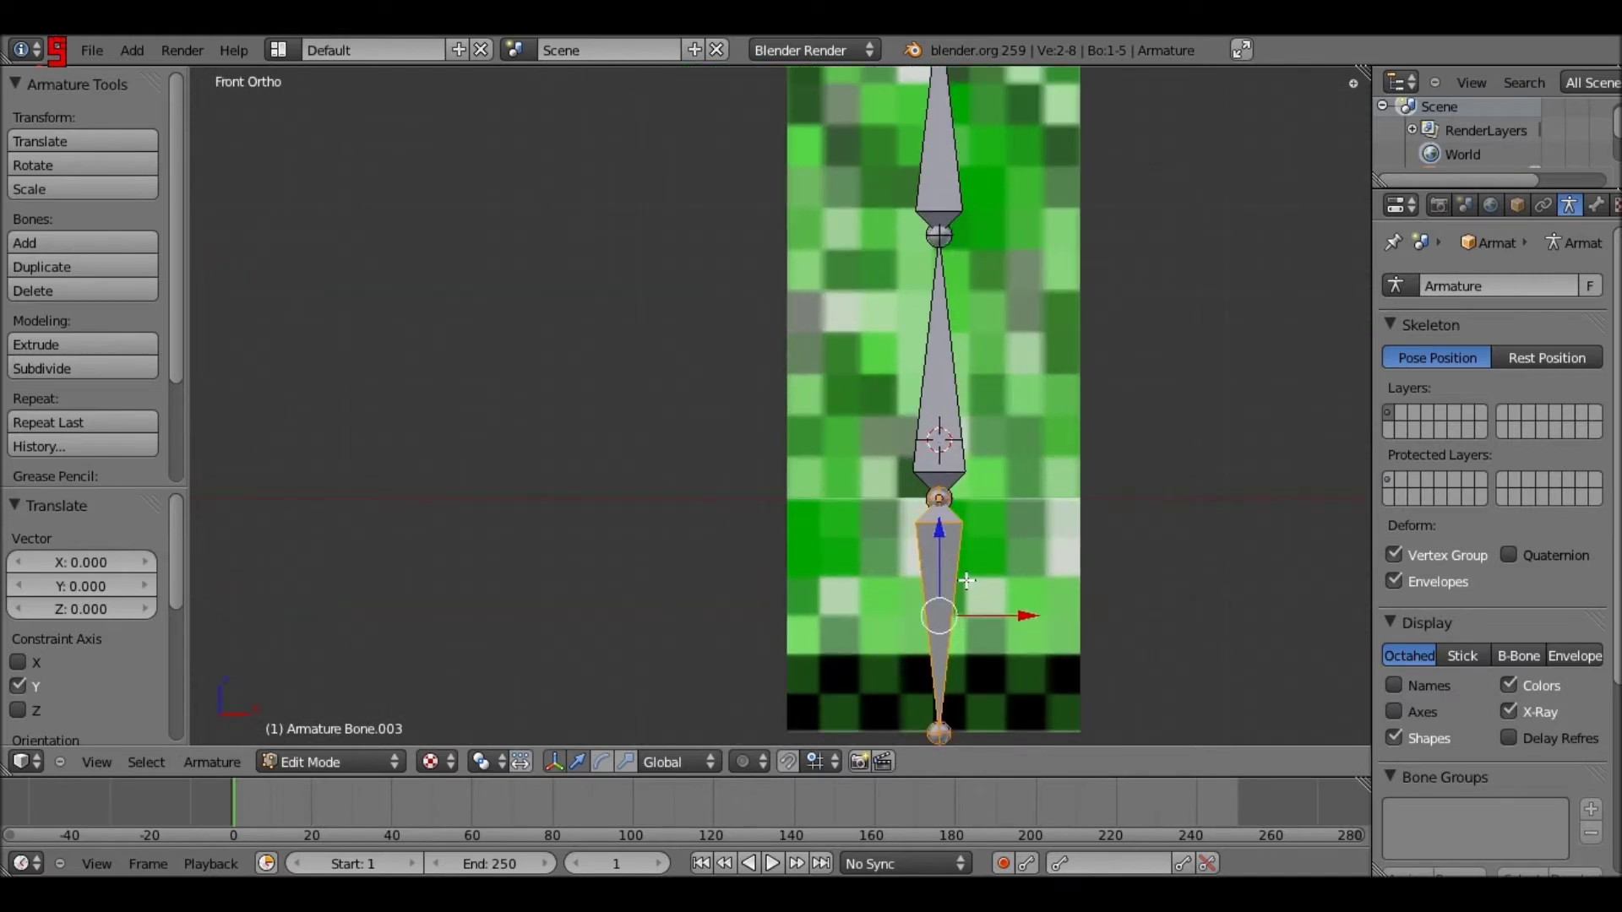
ctrl+drag(1060, 657, 1169, 639)
shift+middle_drag(1120, 578, 887, 333)
Shift both leg bones -0.08 units along X towards the centre of their legs
scroll(883, 489, up, 1)
scroll(883, 488, up, 8)
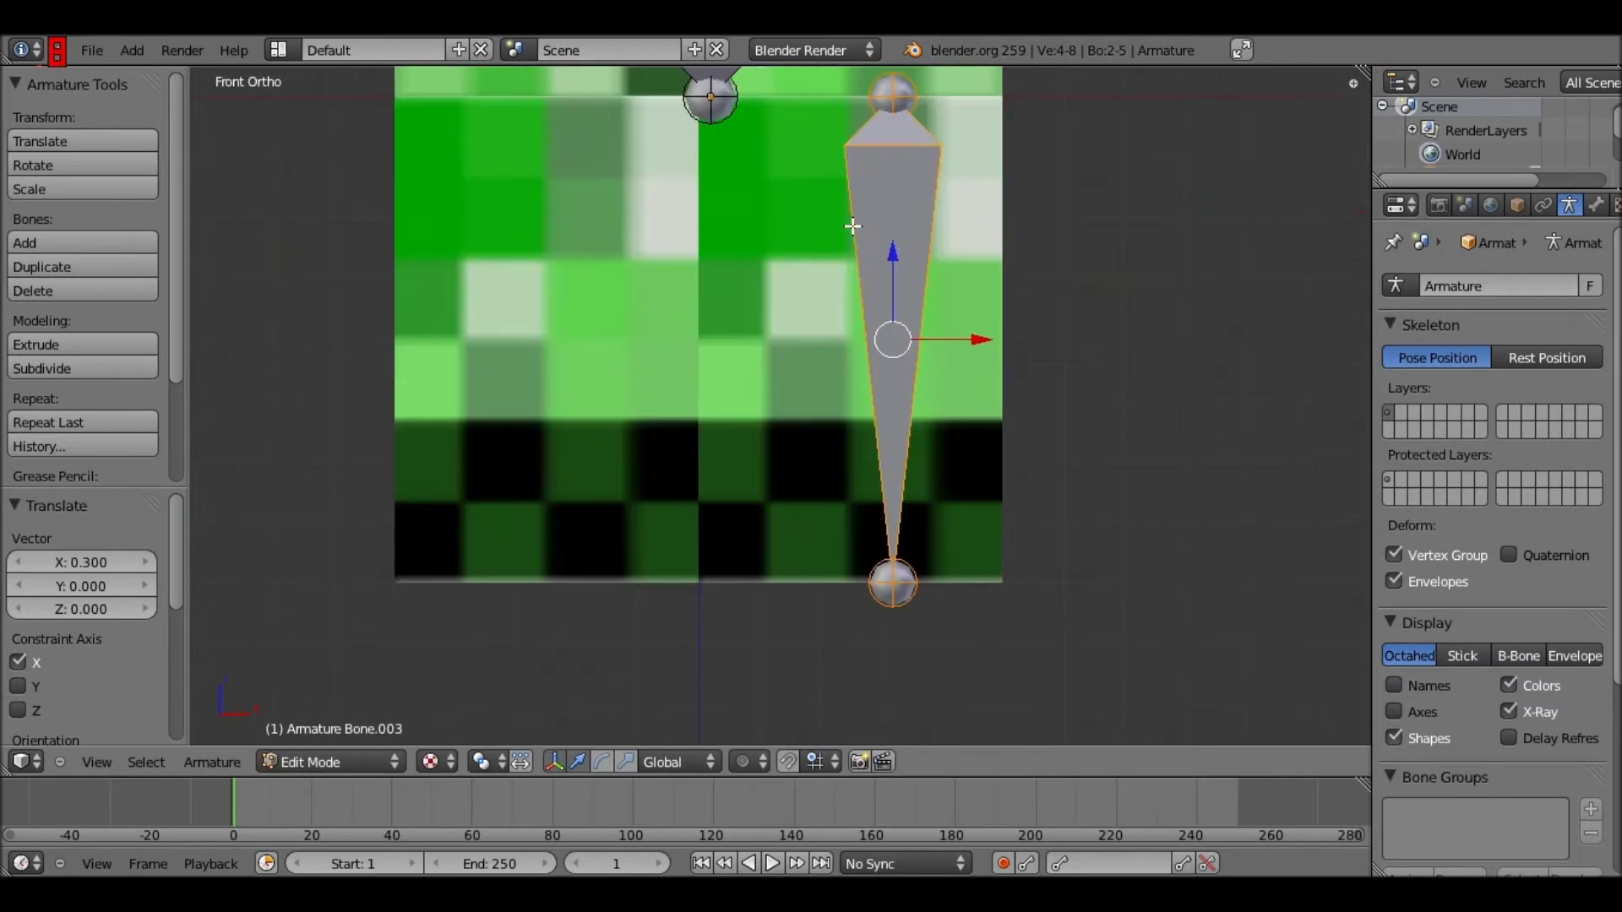
scroll(1039, 315, up, 4)
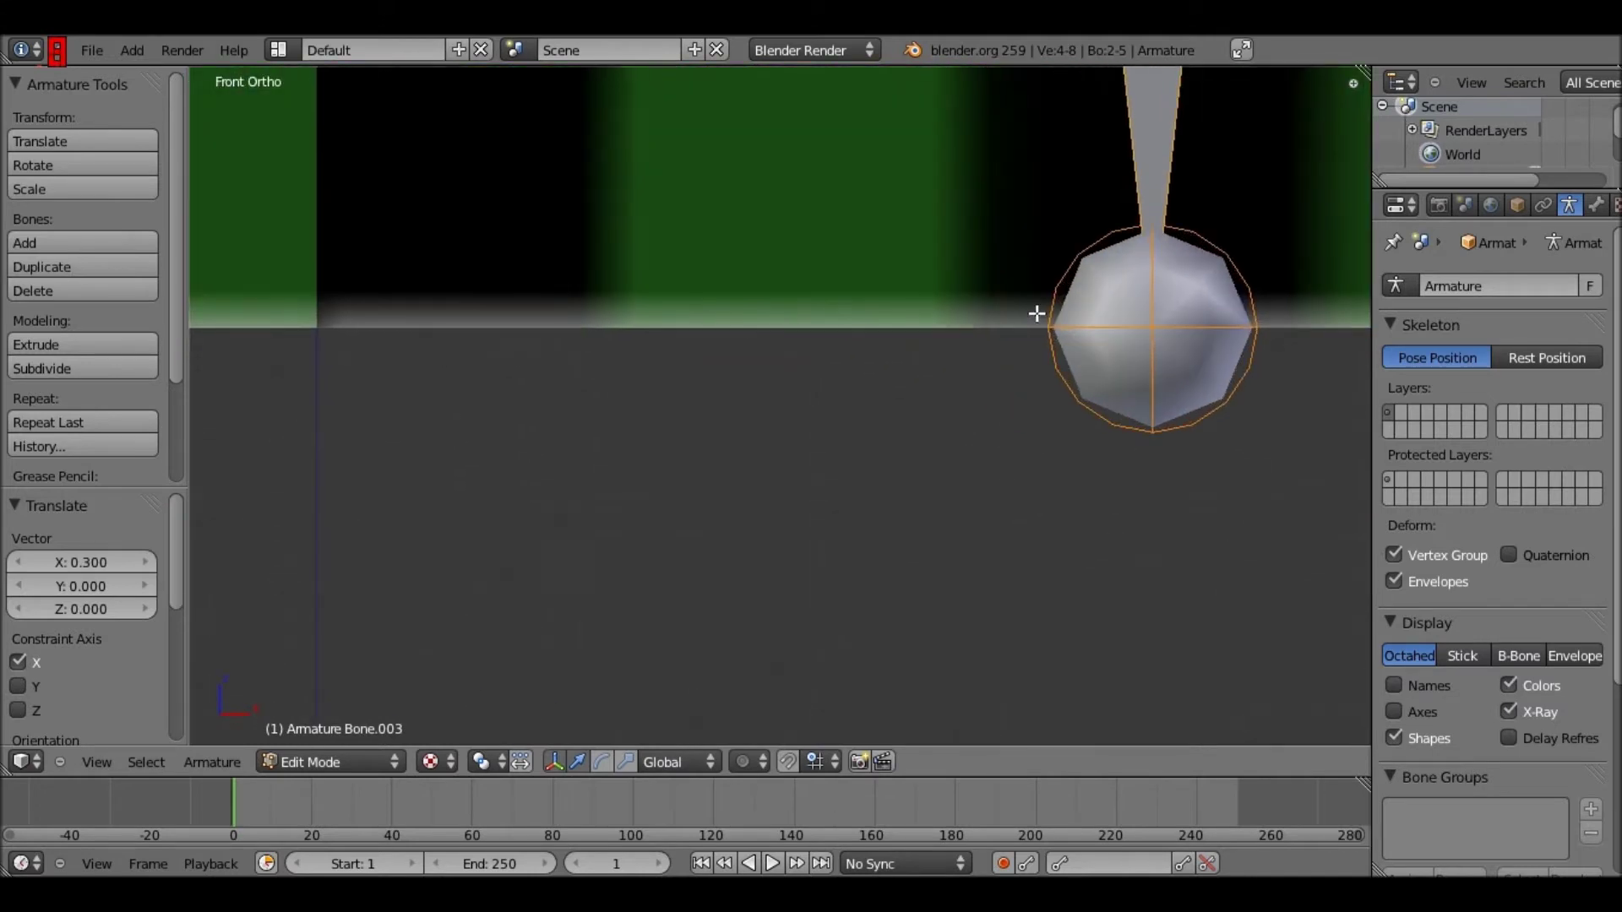
key(g)
key(x)
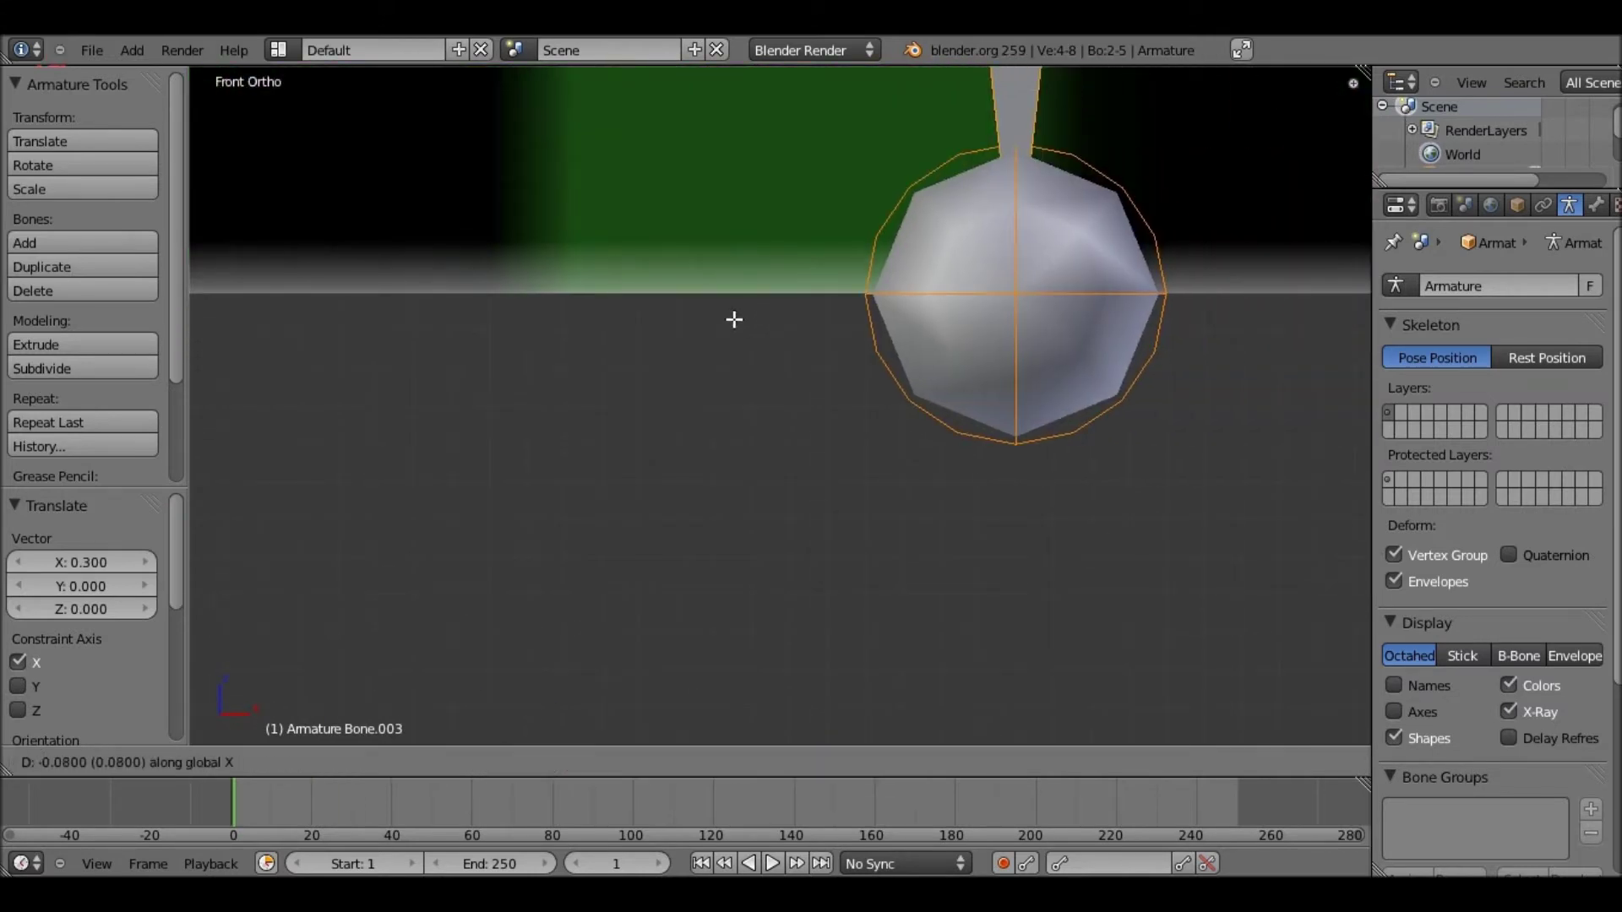
click(969, 368)
scroll(992, 373, up, 6)
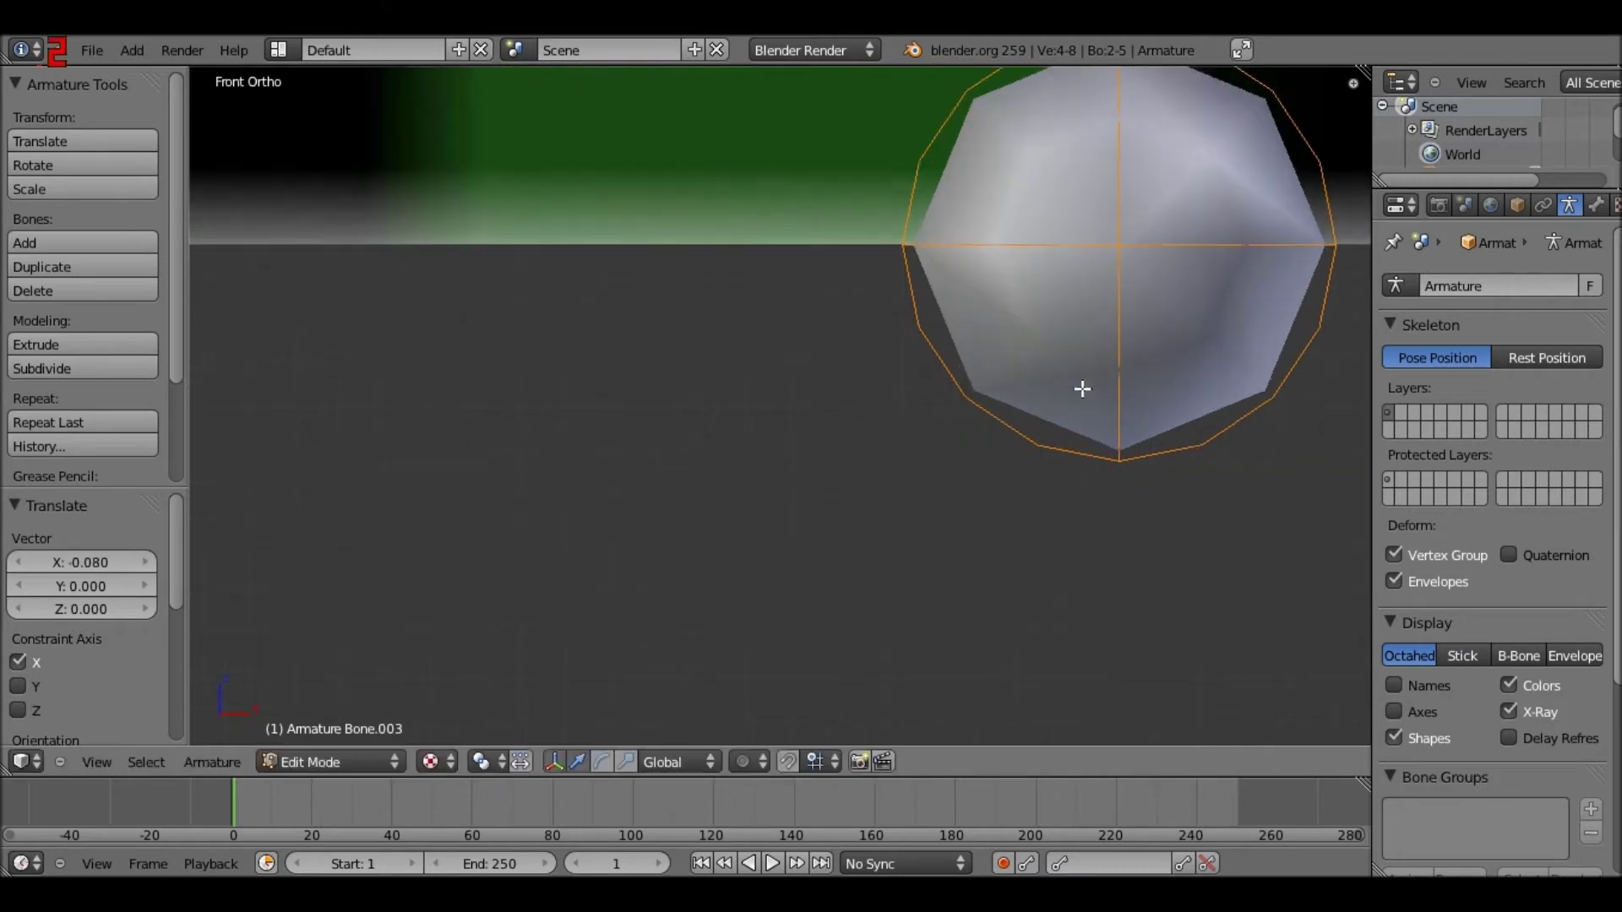
scroll(897, 253, down, 8)
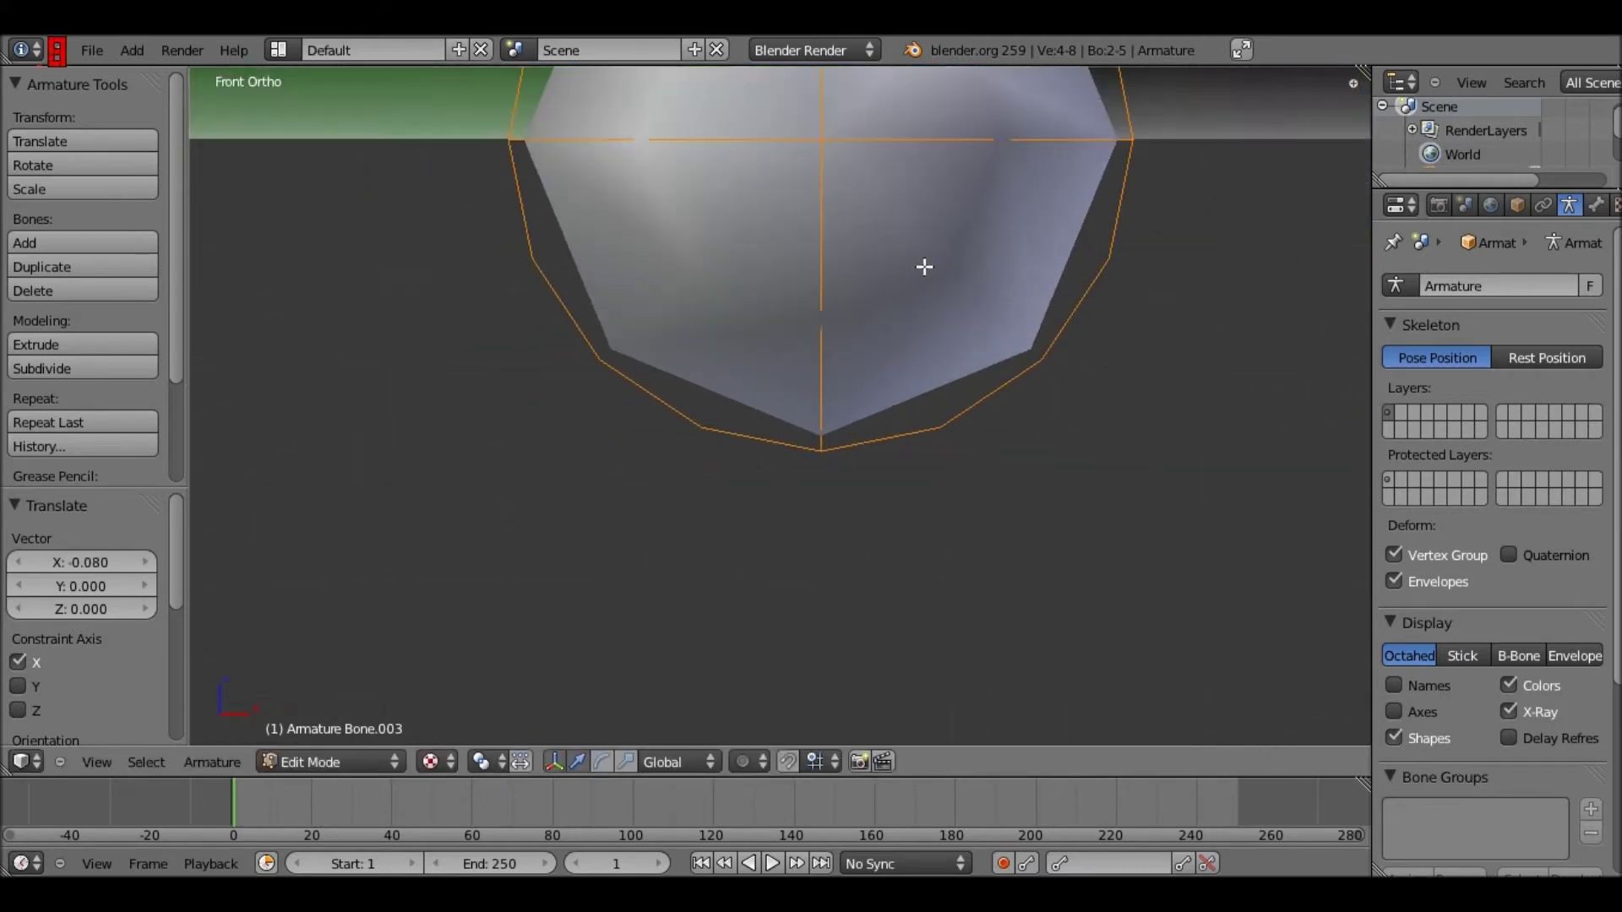
scroll(904, 236, down, 8)
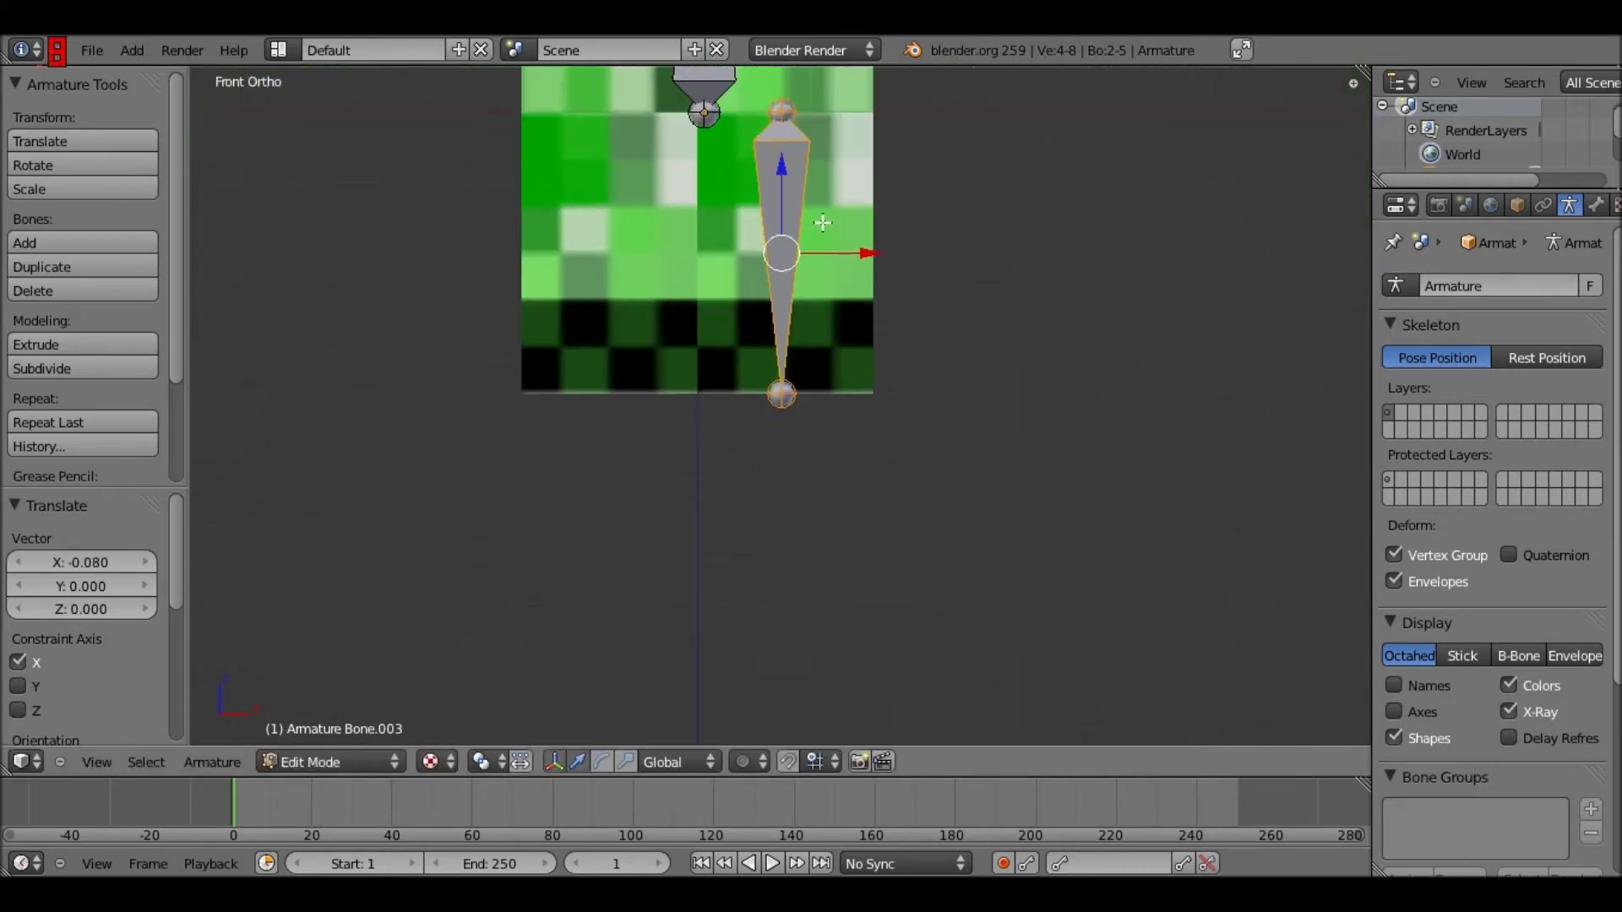
Duplicate both leg bones along X into the legs on the opposite side and leave Edit Mode
key(shift+d)
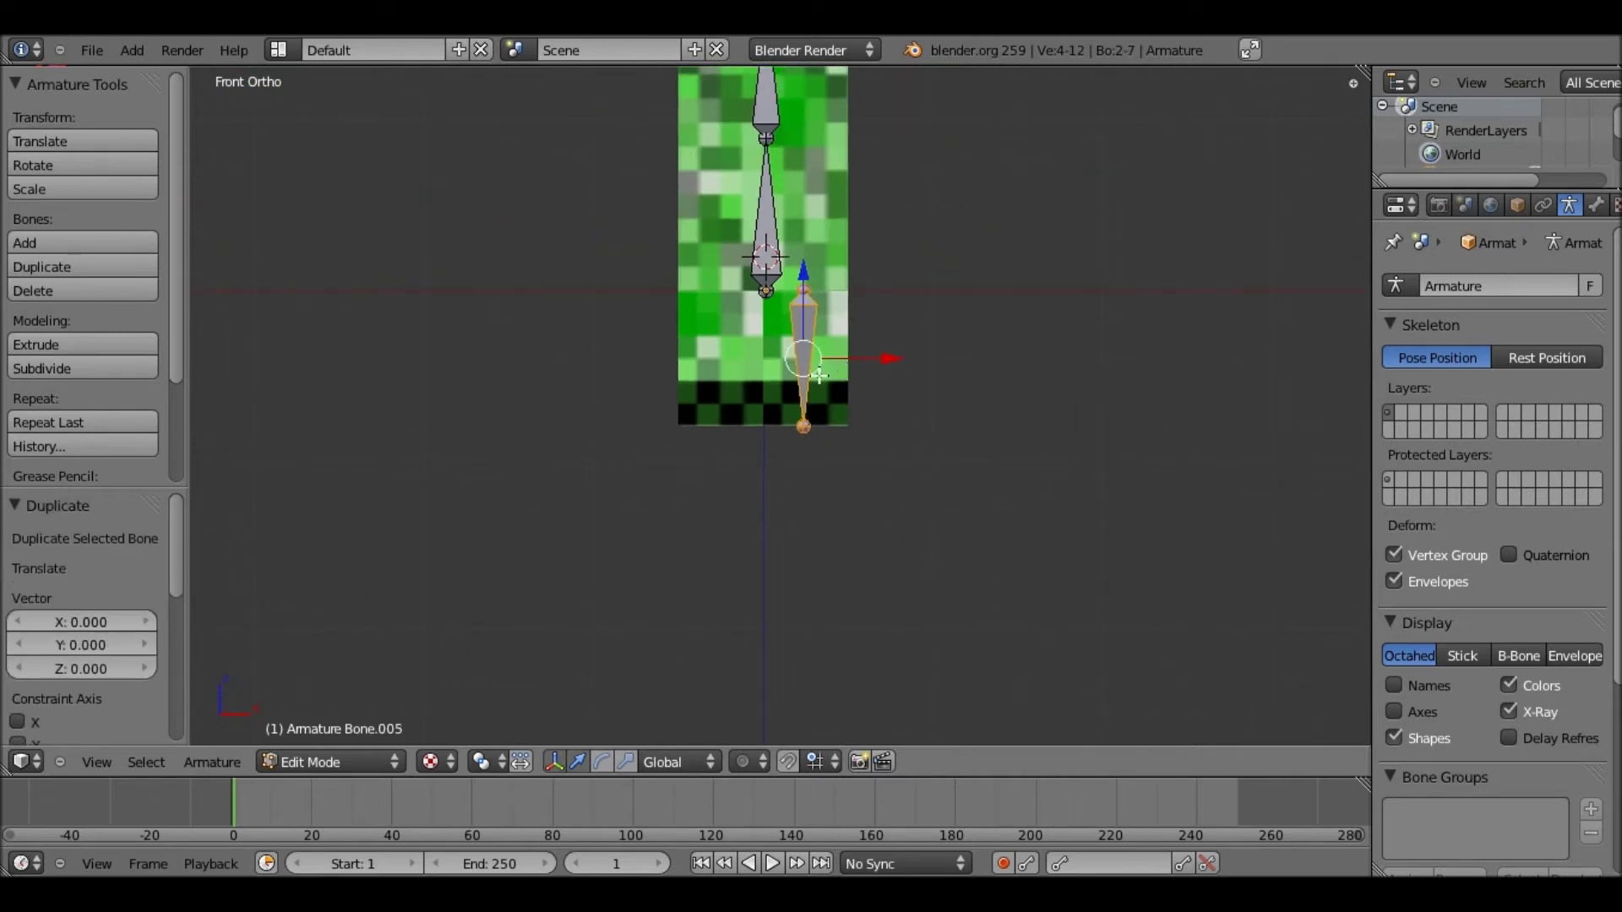
key(x)
click(870, 337)
key(Tab)
Back in Edit Mode, parent each of the two rear leg bones to the lower body bone with Keep Offset
middle_drag(894, 322, 933, 315)
key(KP_3)
key(Tab)
right_click(934, 315)
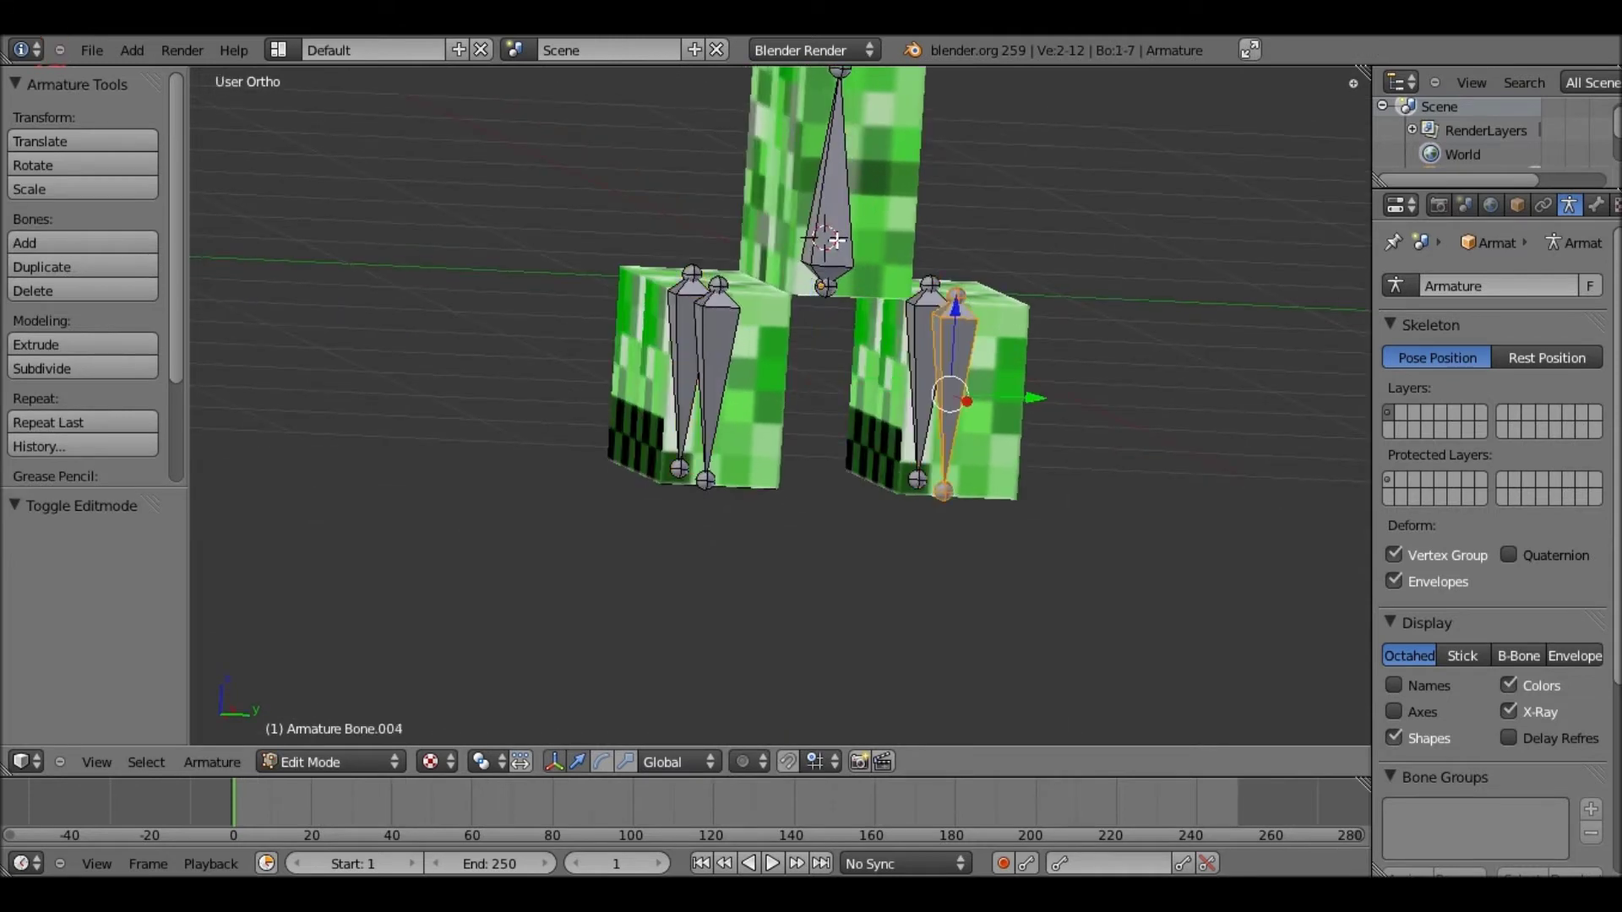
shift+right_click(830, 245)
key(ctrl+p)
click(823, 267)
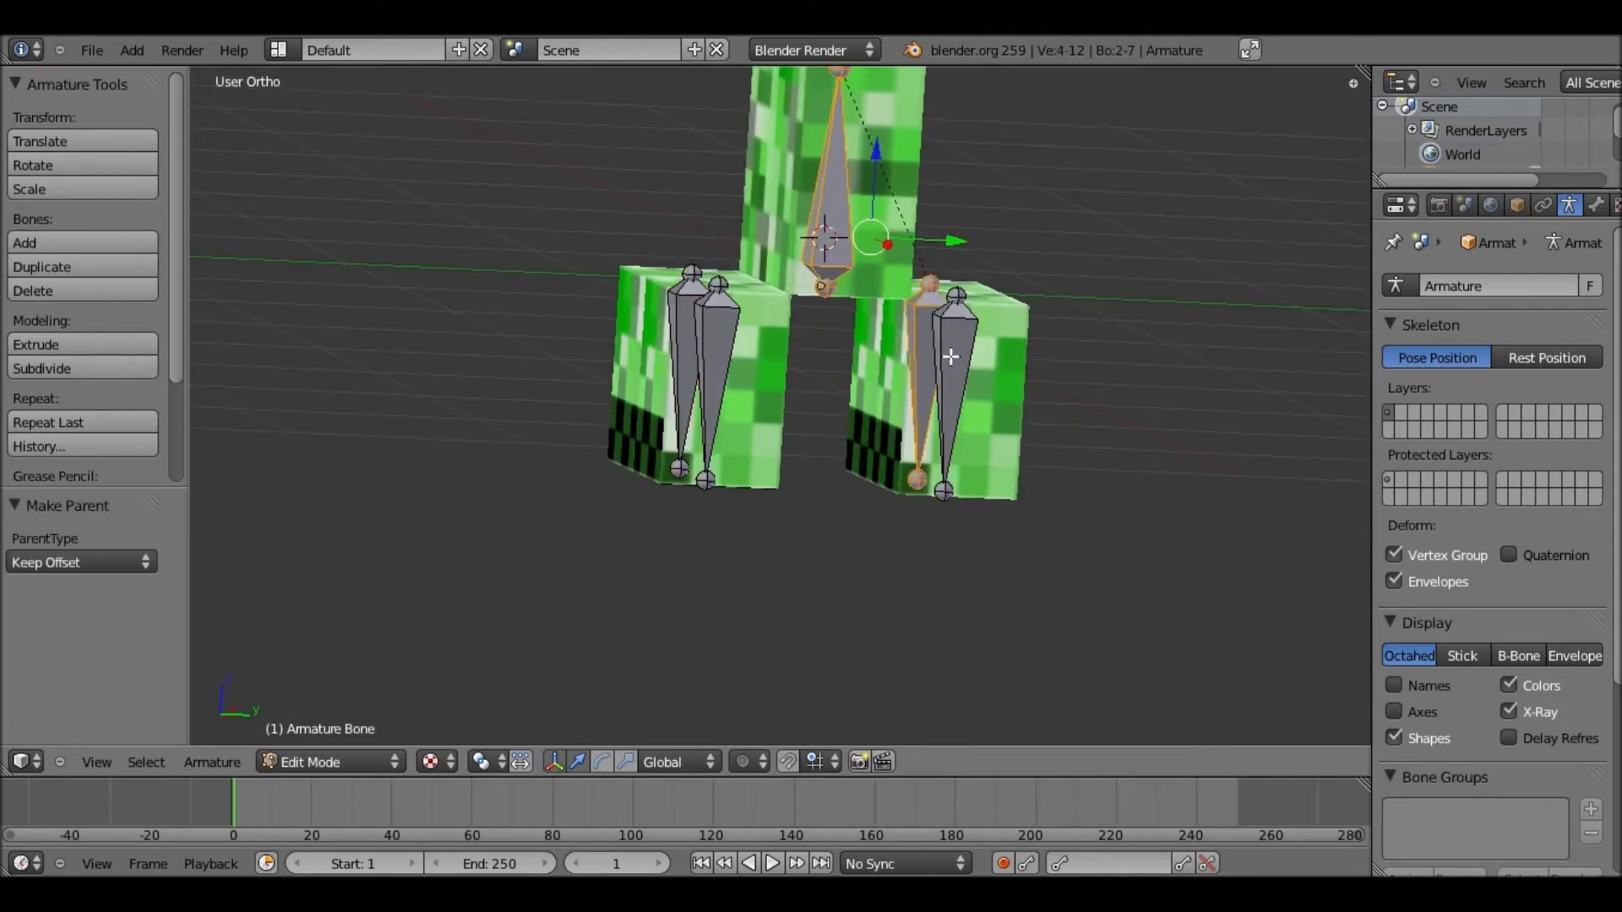
right_click(957, 380)
shift+right_click(810, 243)
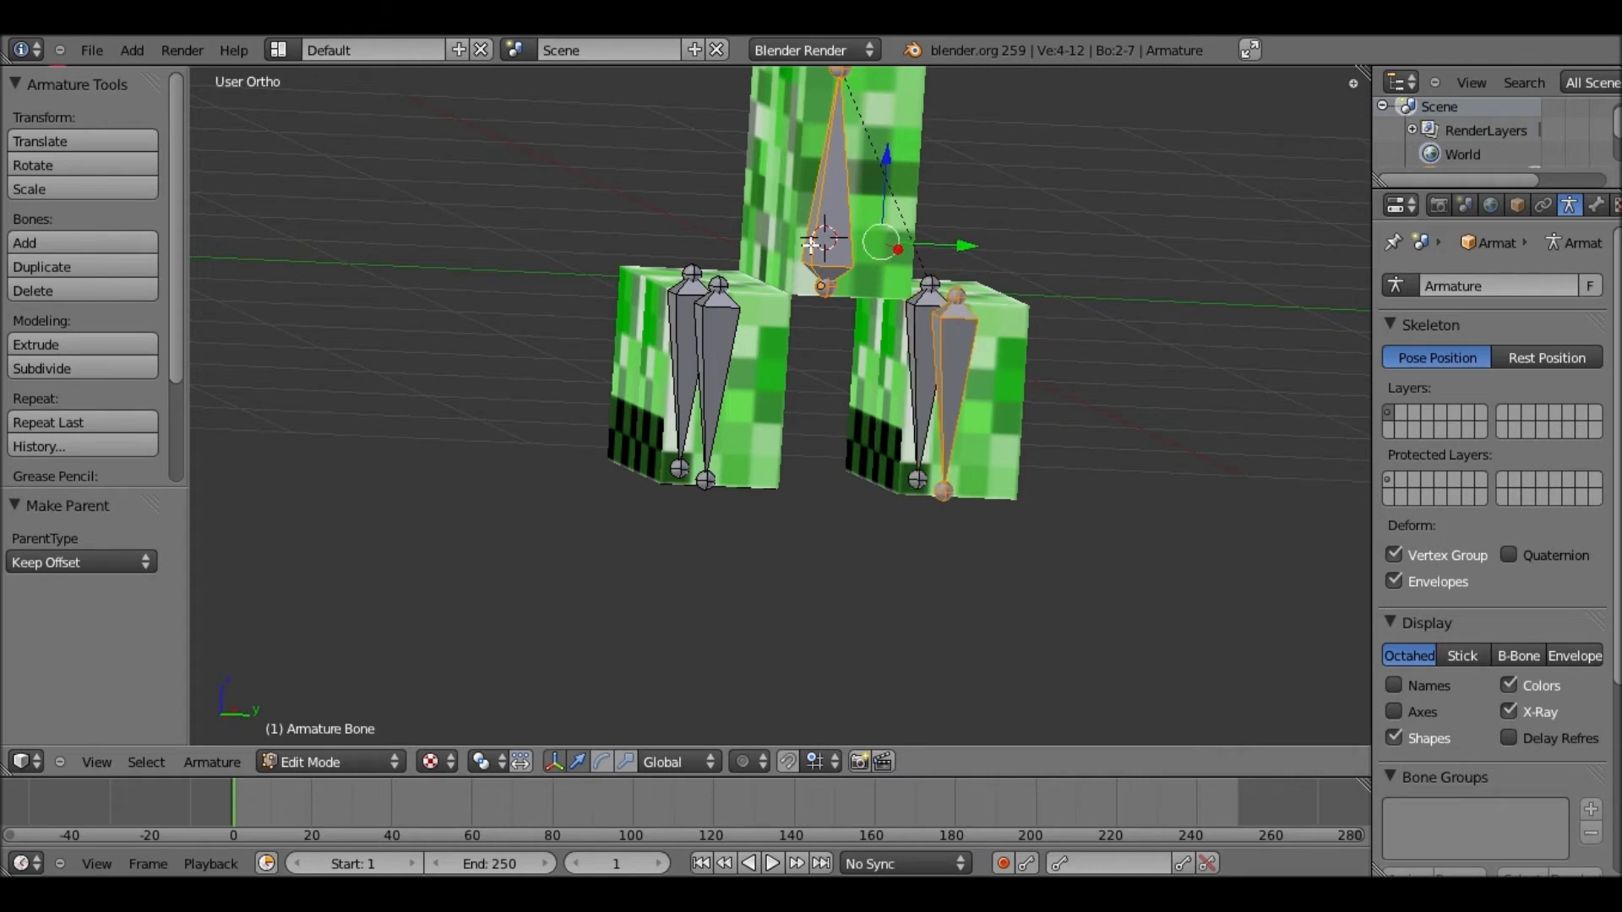
key(ctrl+p)
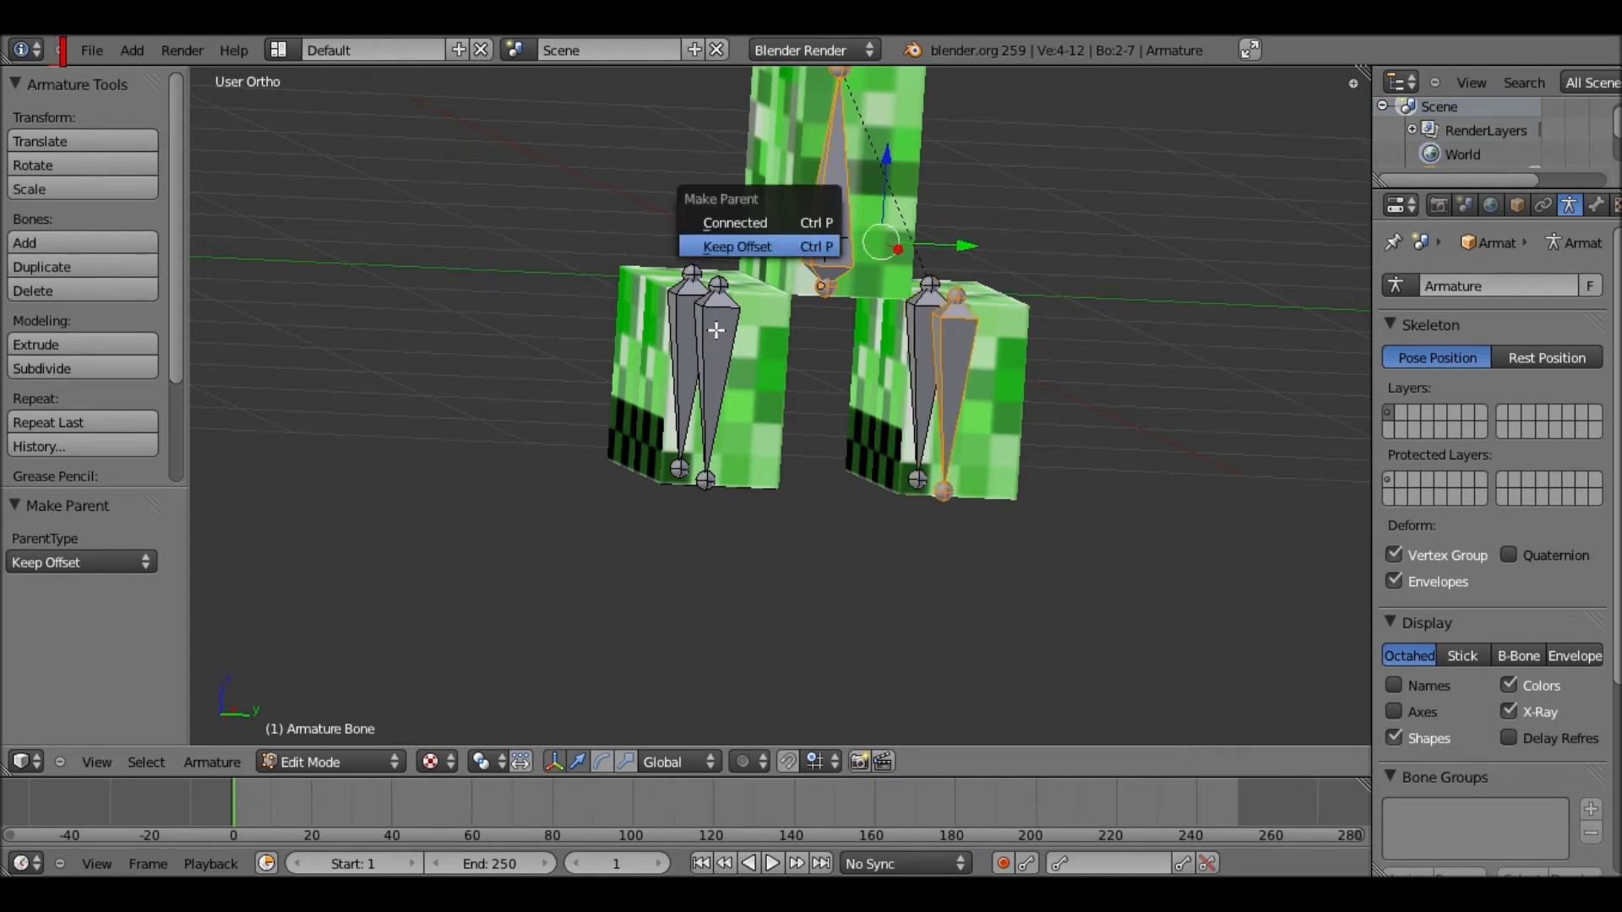
click(794, 246)
Parent each of the two front leg bones to the lower body bone with Keep Offset
right_click(718, 359)
shift+right_click(838, 206)
key(ctrl+p)
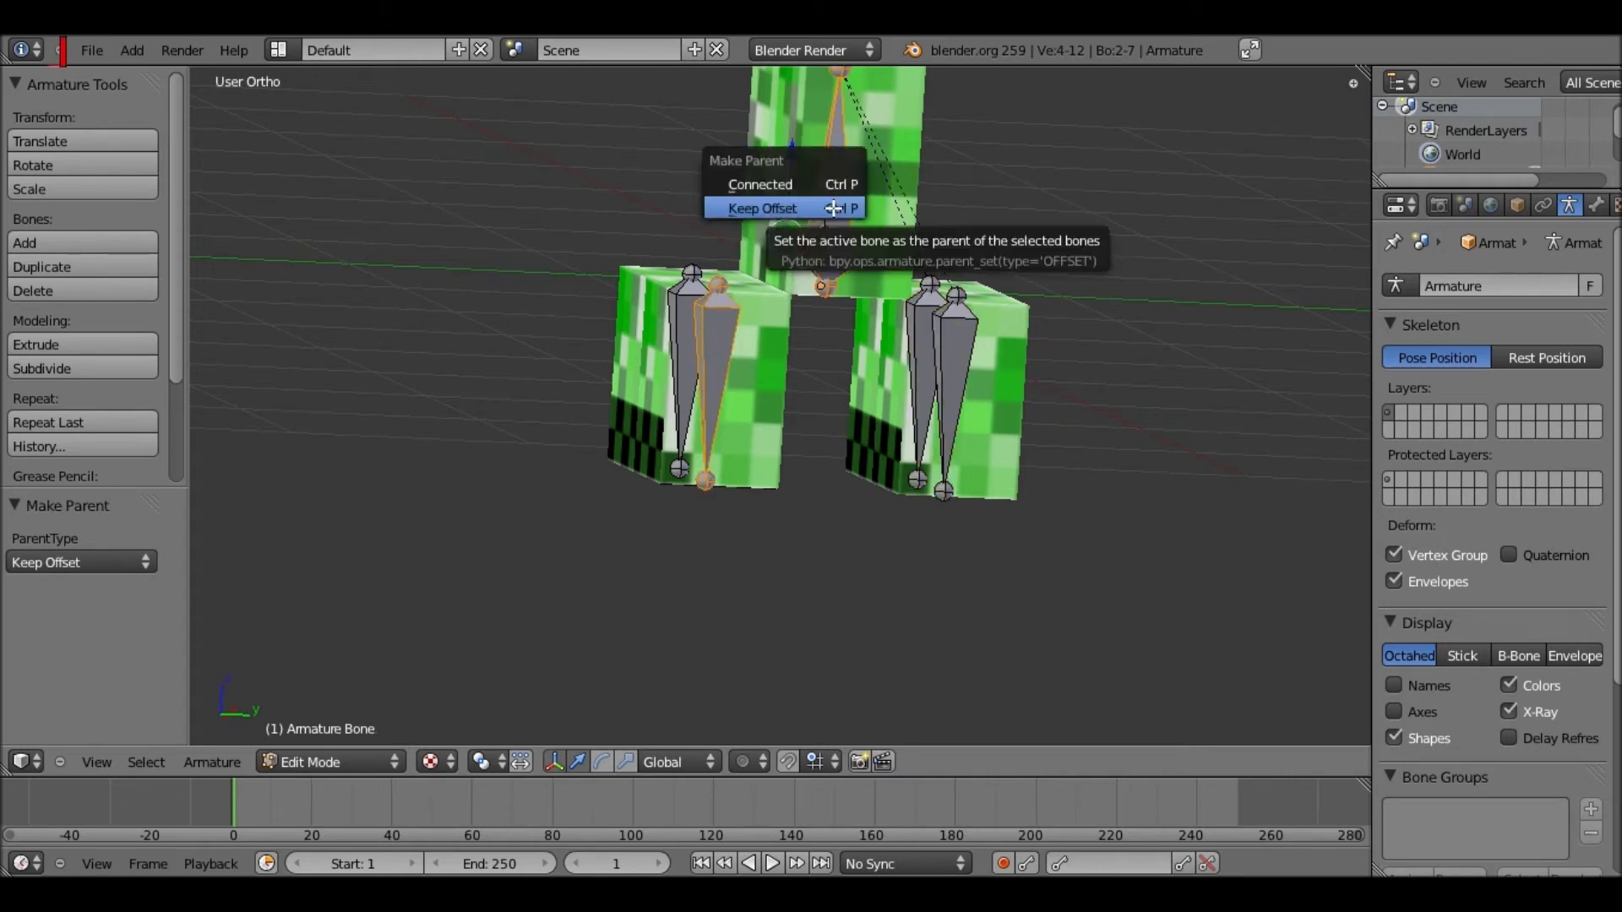
right_click(684, 371)
shift+right_click(819, 229)
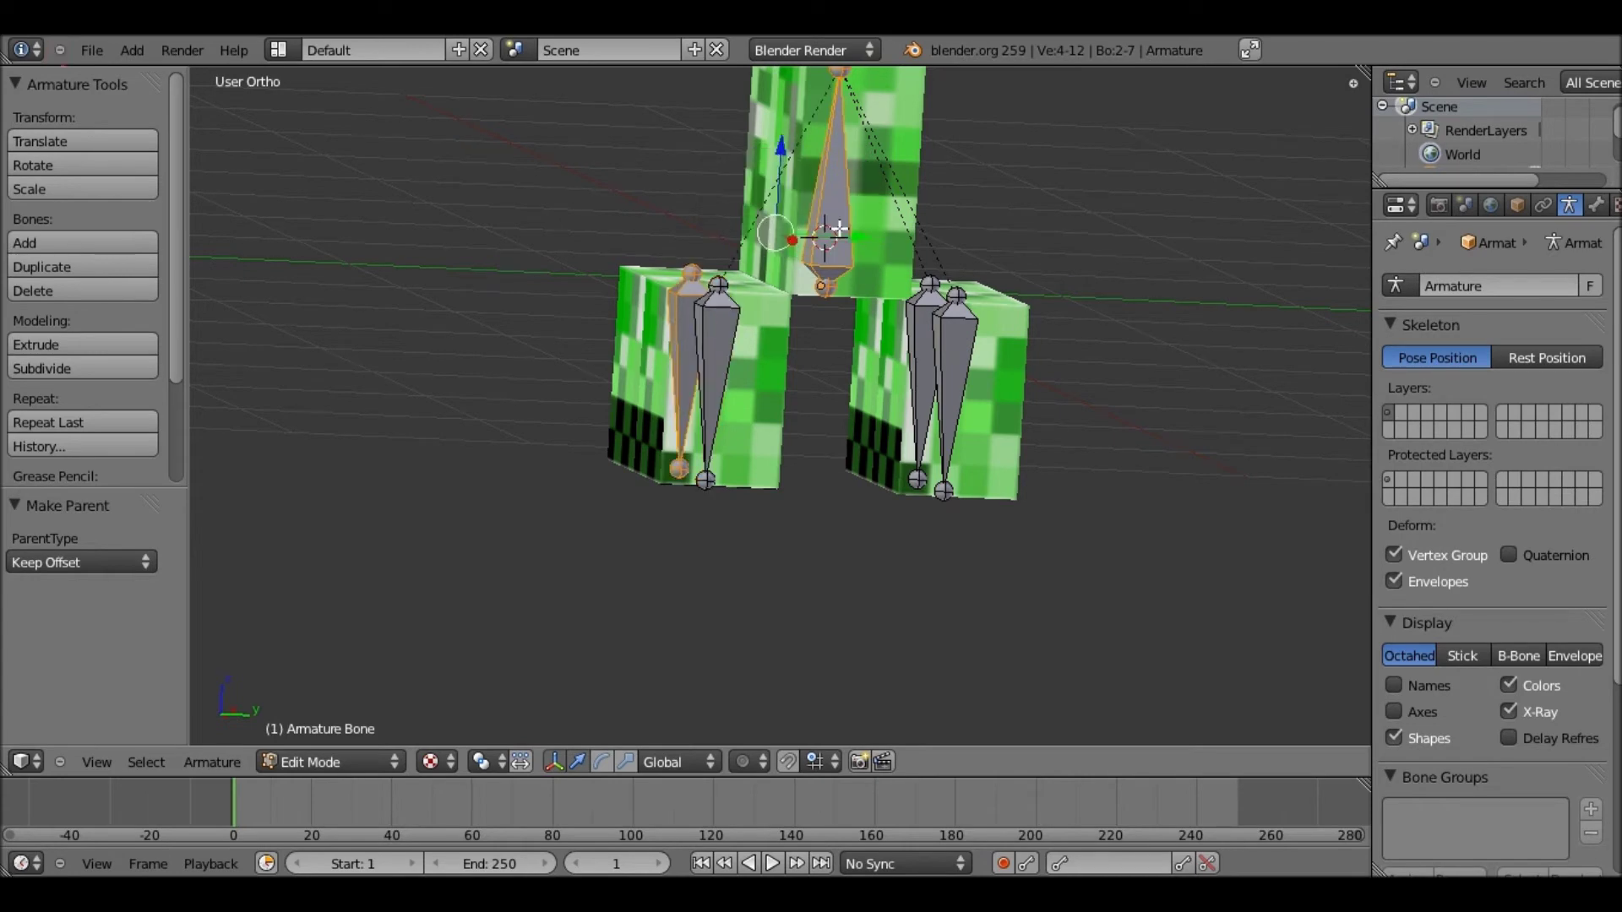
key(ctrl+p)
click(839, 229)
In Object Mode, parent the creeper mesh to the armature using Armature Deform With Automatic Weights
middle_drag(839, 229, 733, 217)
key(KP_3)
shift+middle_drag(813, 142, 840, 346)
key(KP_3)
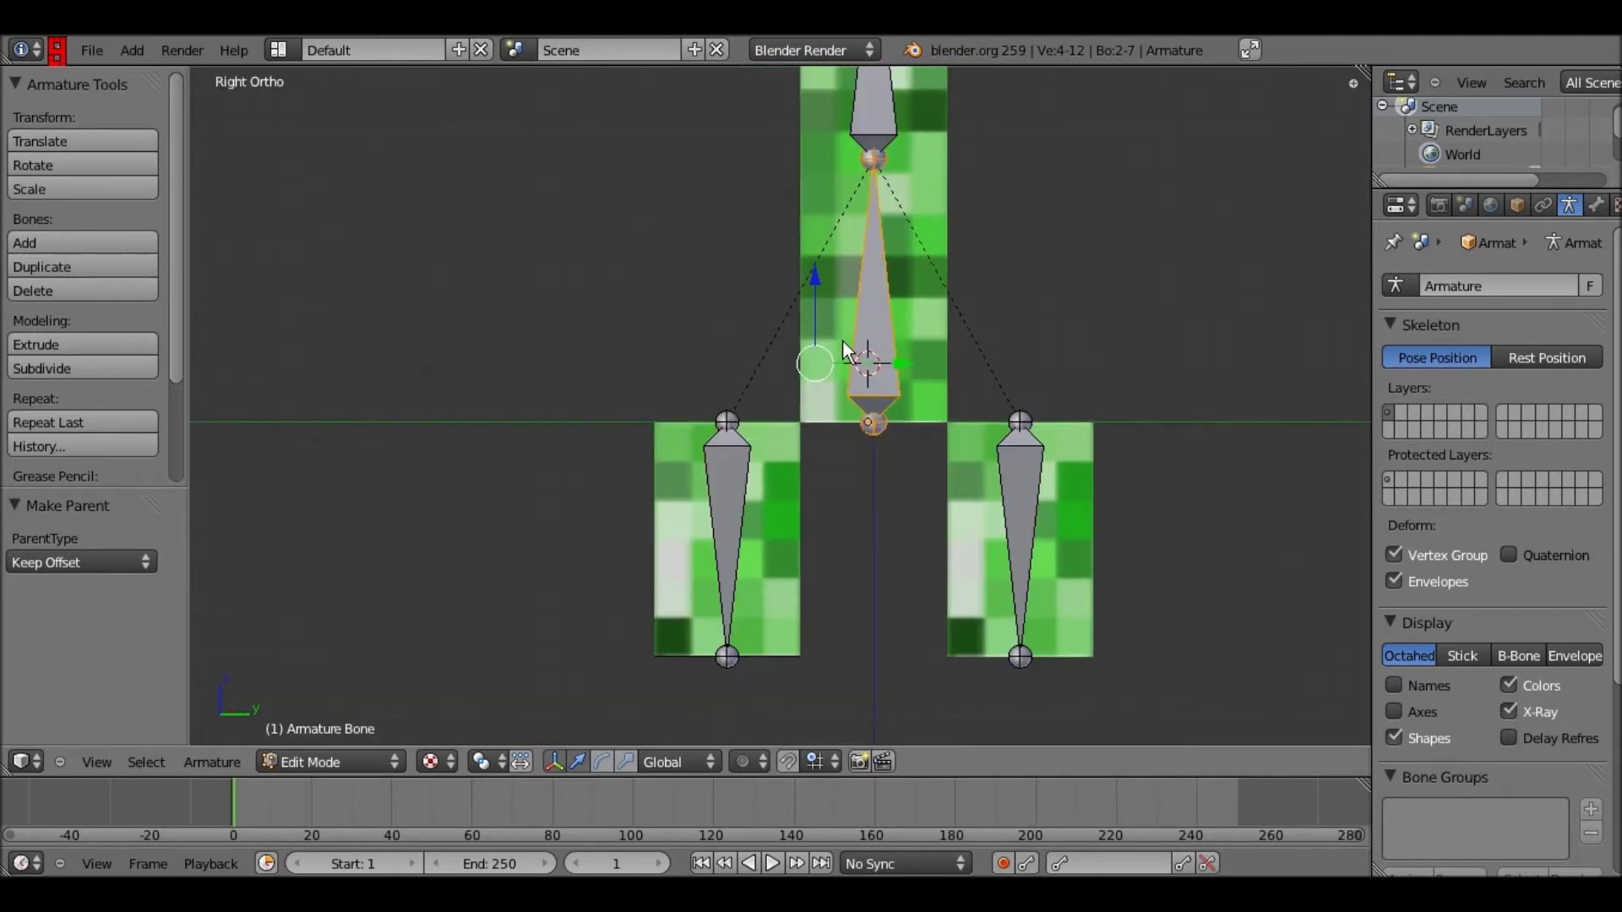
key(Tab)
right_click(933, 239)
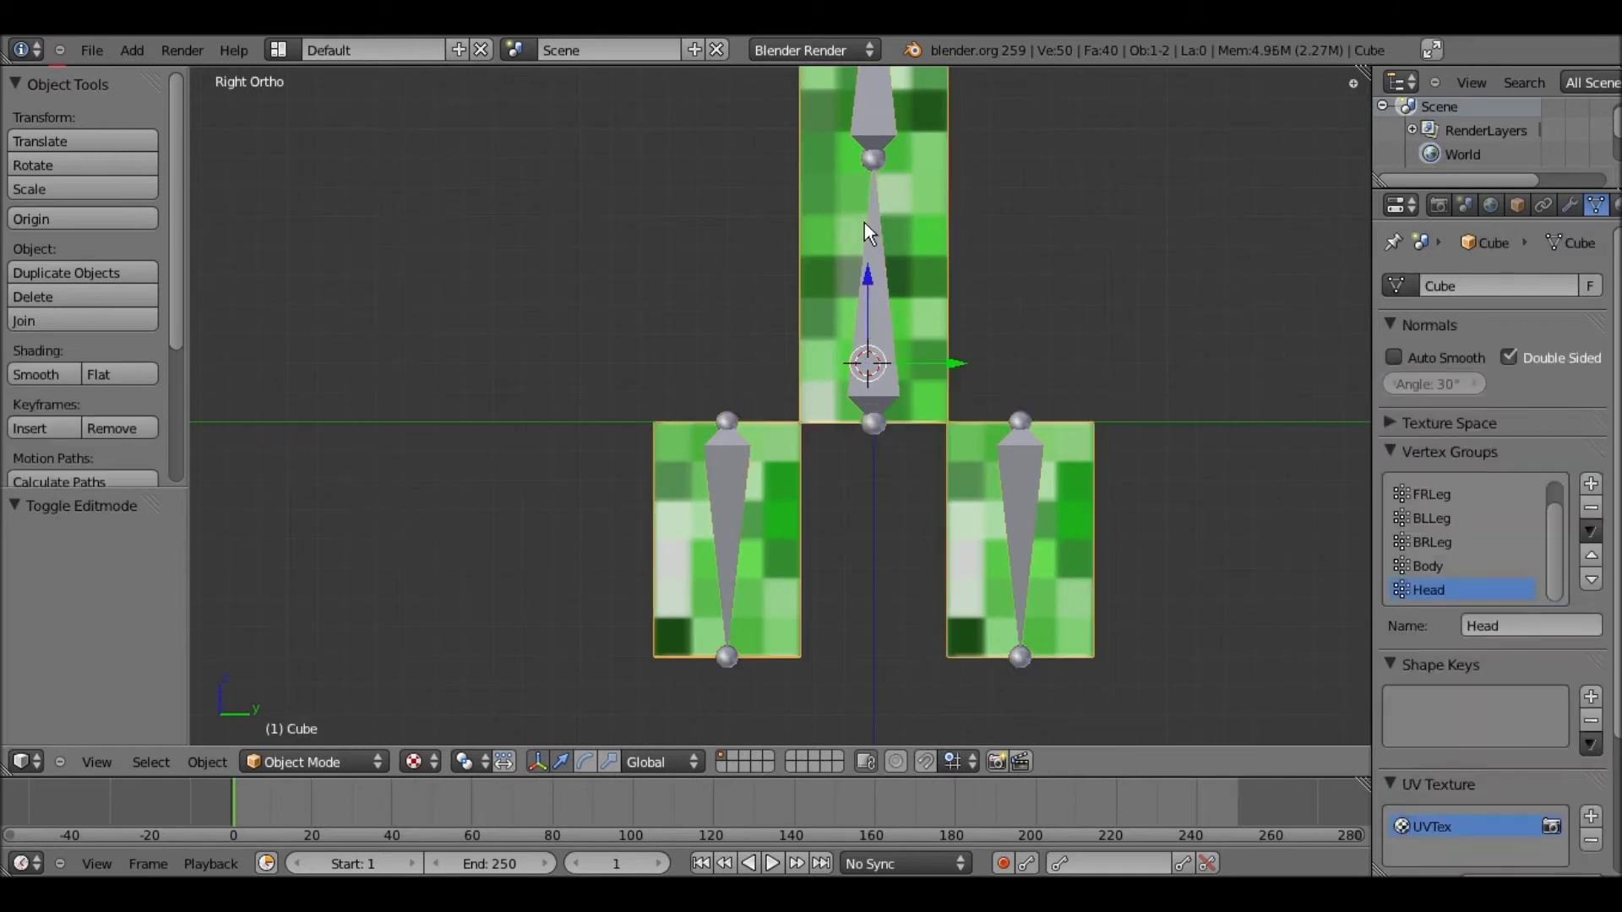
shift+right_click(866, 225)
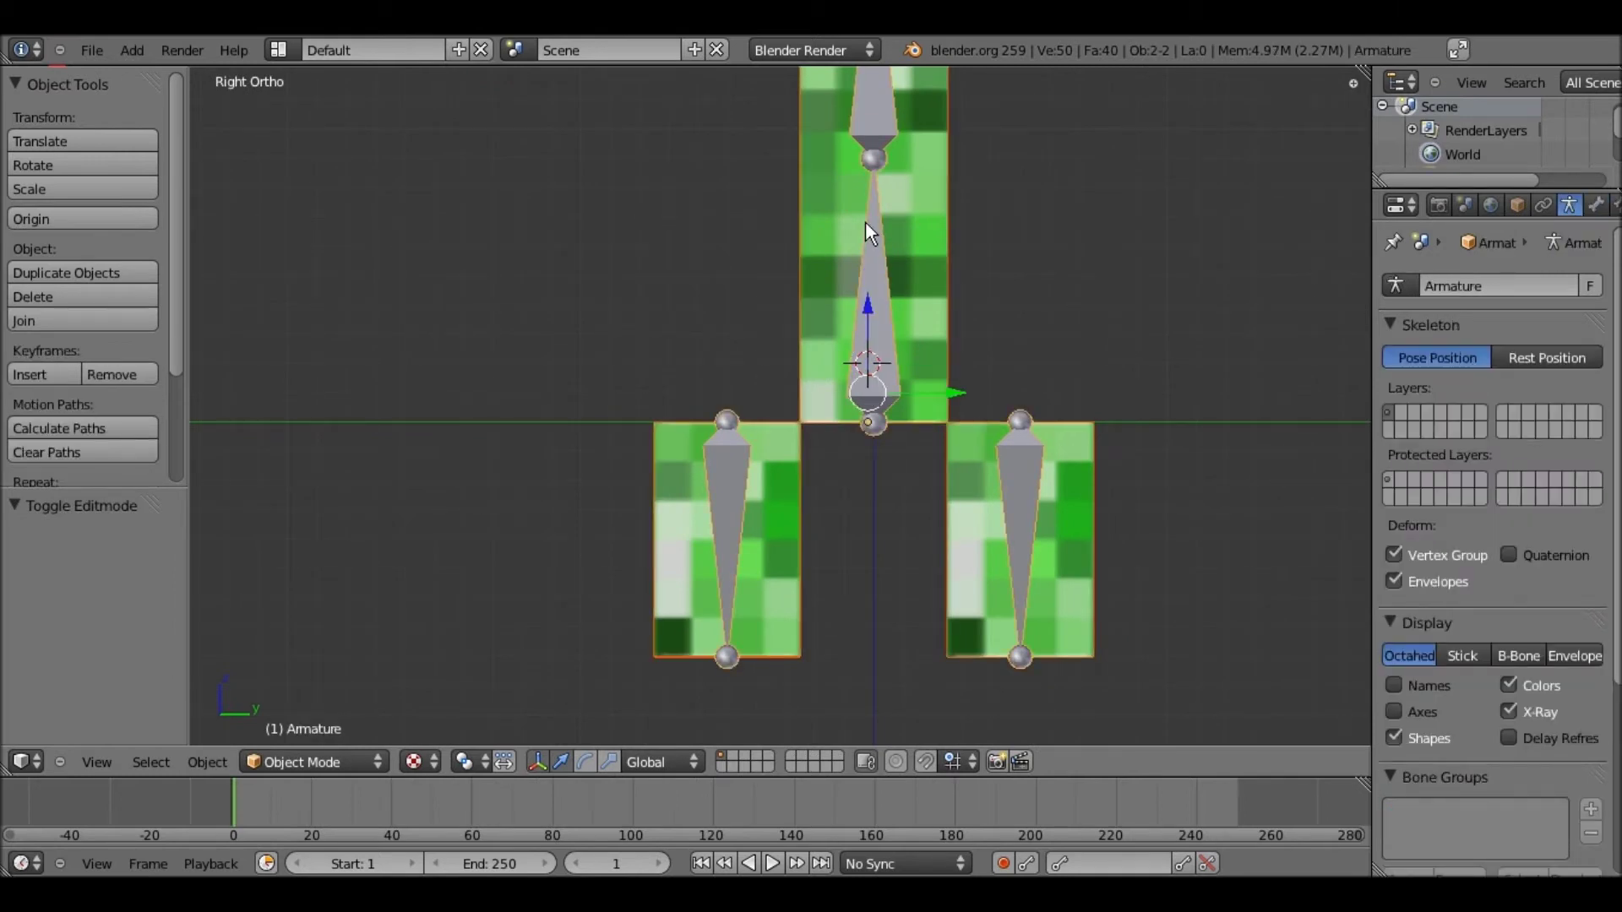
key(ctrl+p)
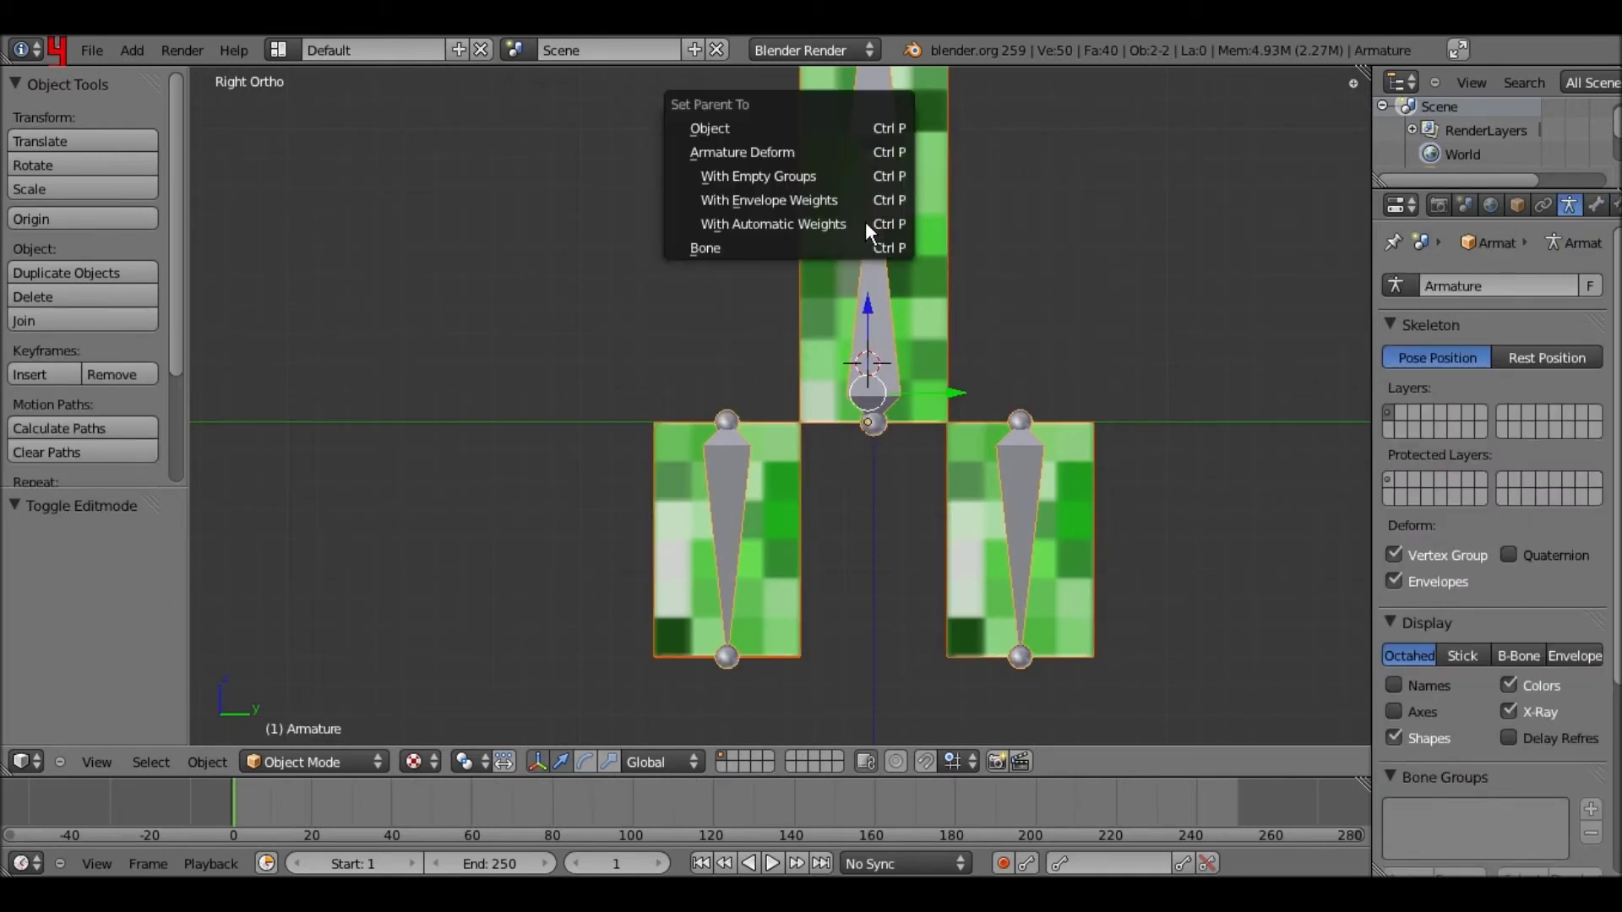
click(884, 225)
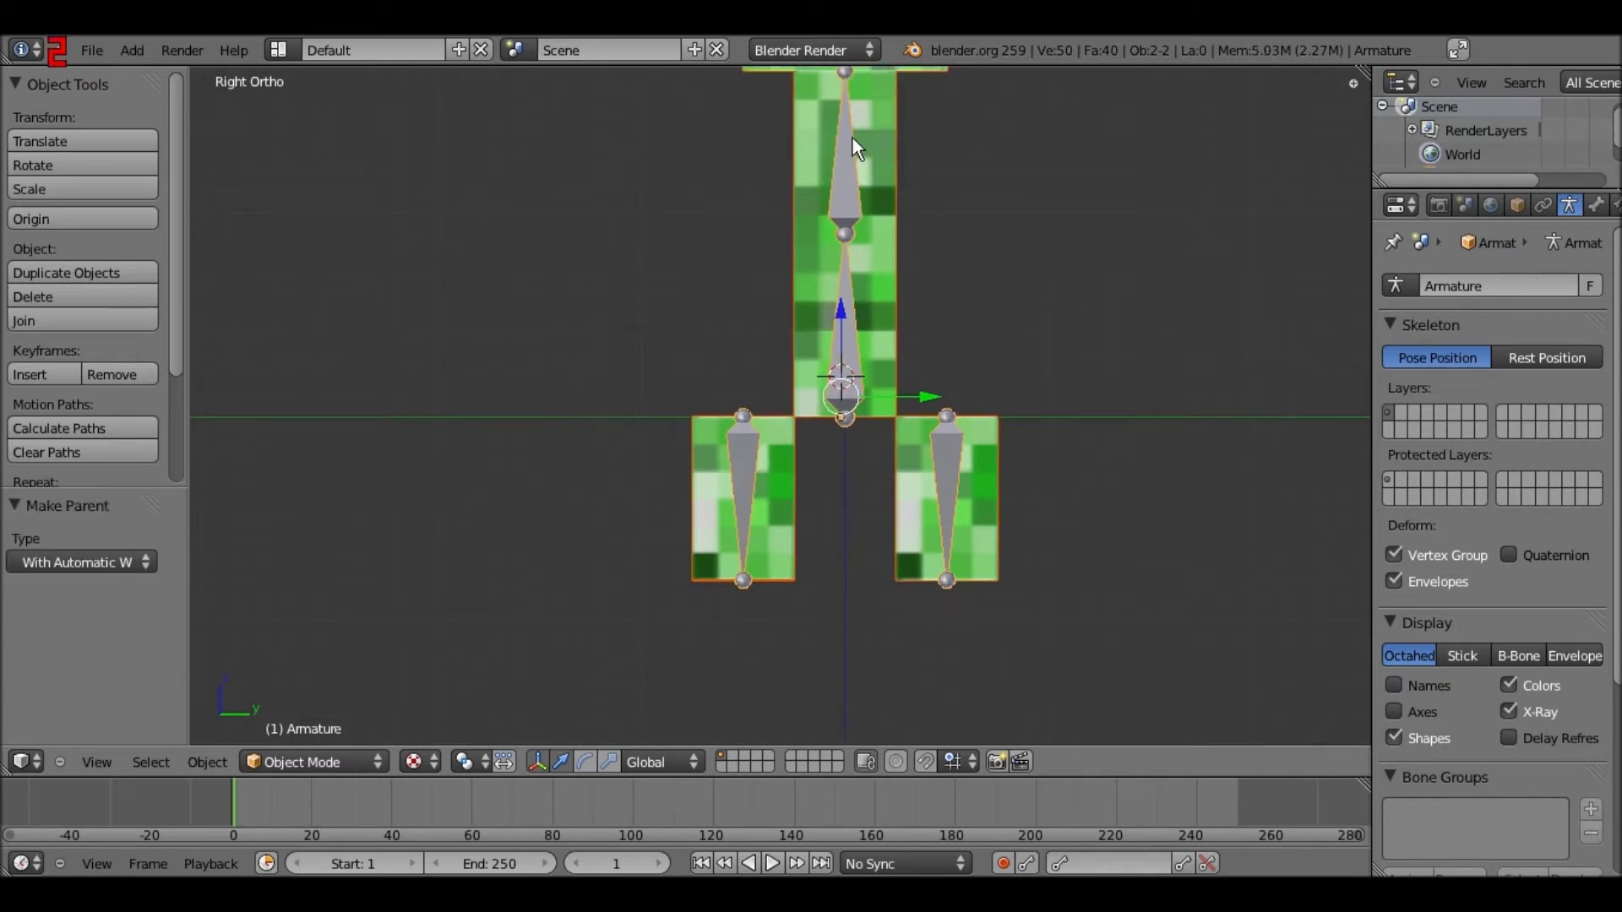
Select the armature and switch it to Pose Mode
scroll(853, 138, down, 2)
right_click(829, 142)
right_click(829, 143)
click(331, 762)
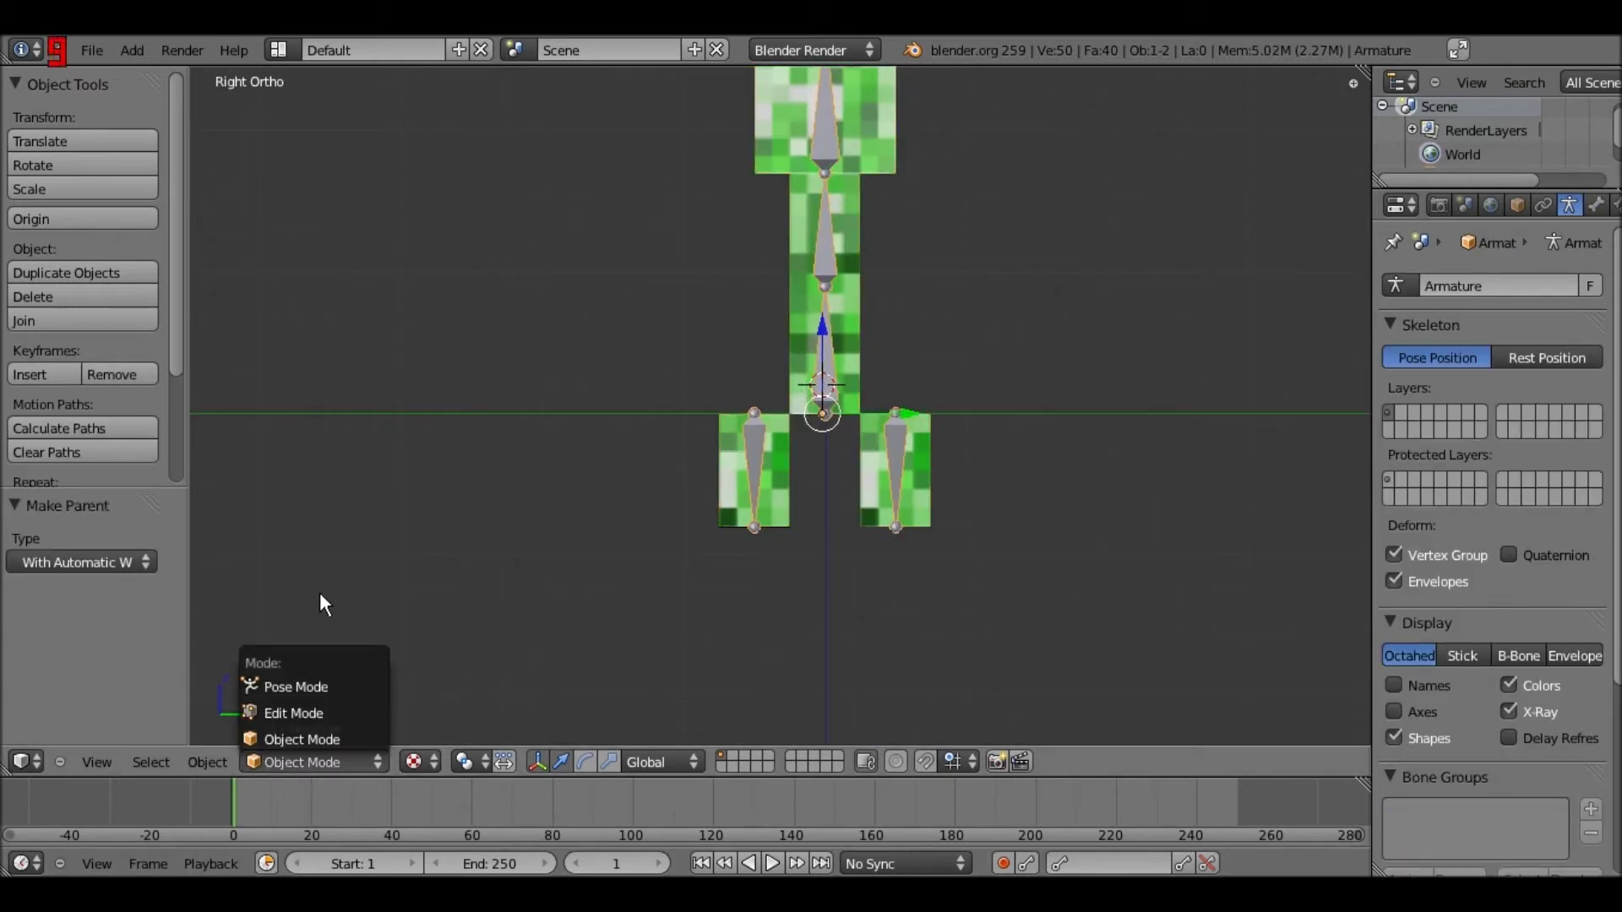
click(300, 685)
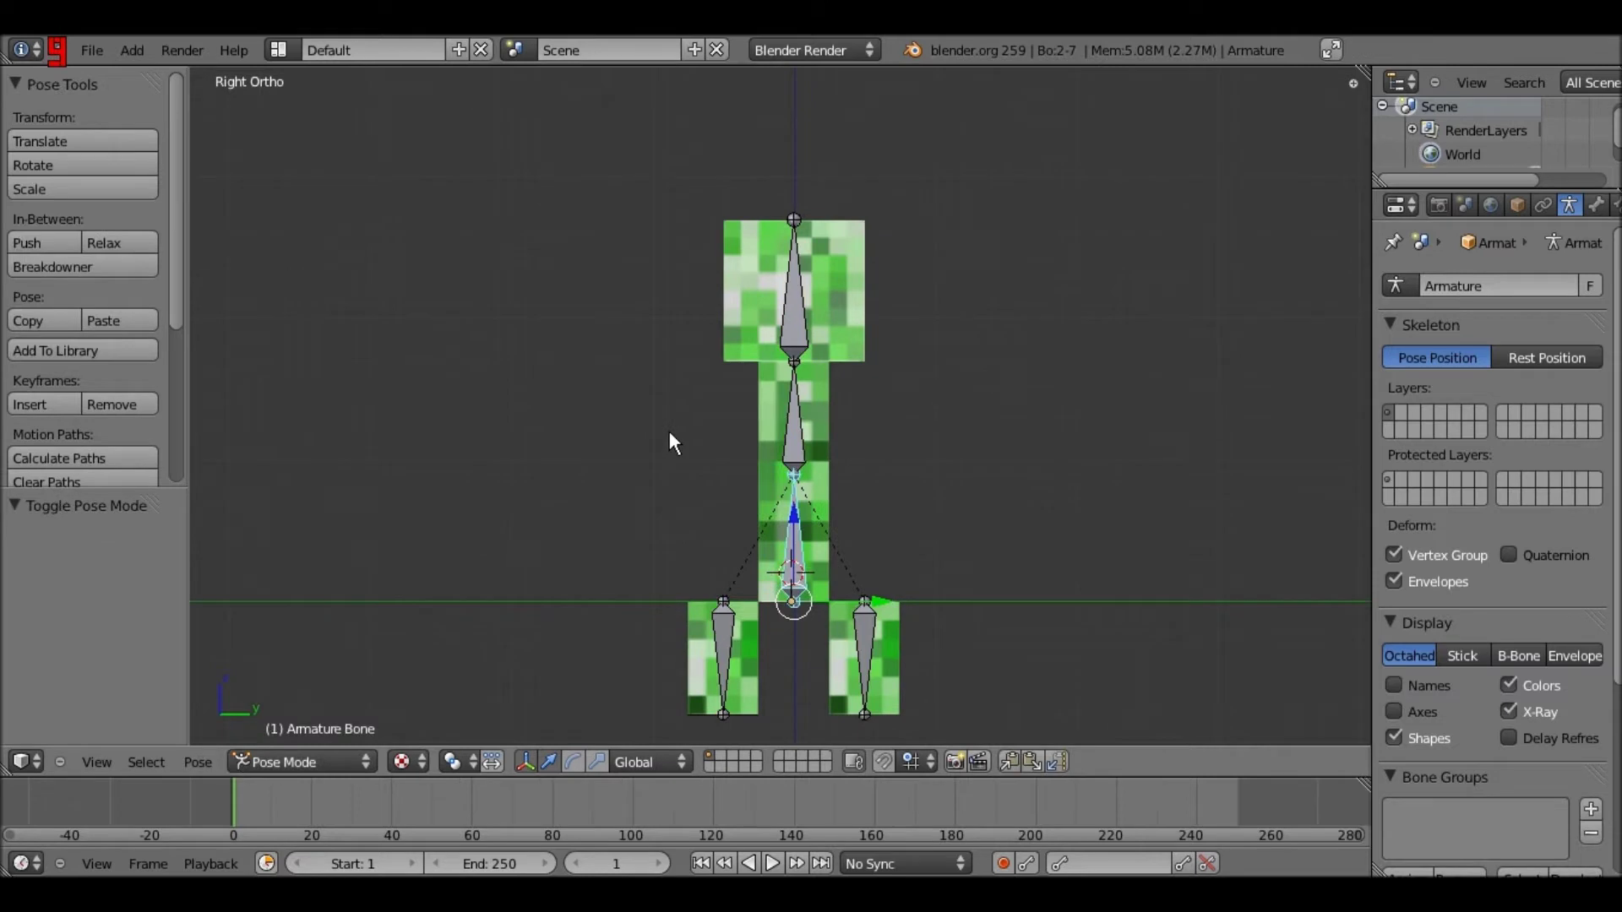
Test-rotate the head bone to see how the mesh deforms, and undo the rotation
mouse_move(828, 352)
shift+middle_down()
mouse_move(821, 370)
mouse_move(806, 356)
shift+middle_up()
right_click(781, 303)
scroll(786, 253, up, 5)
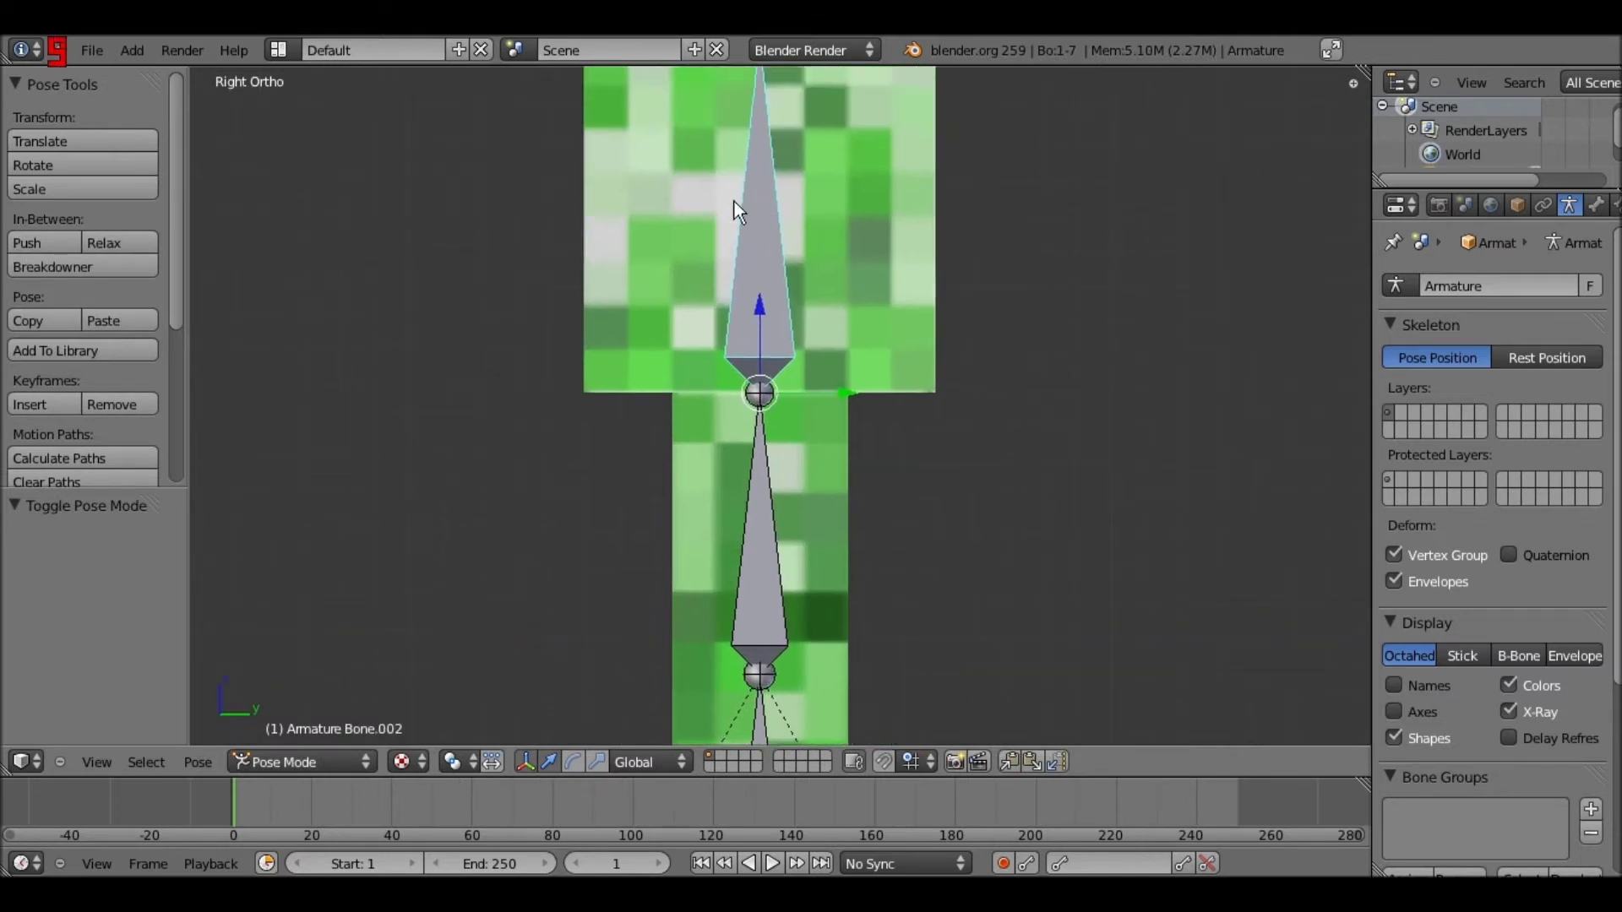
key(r)
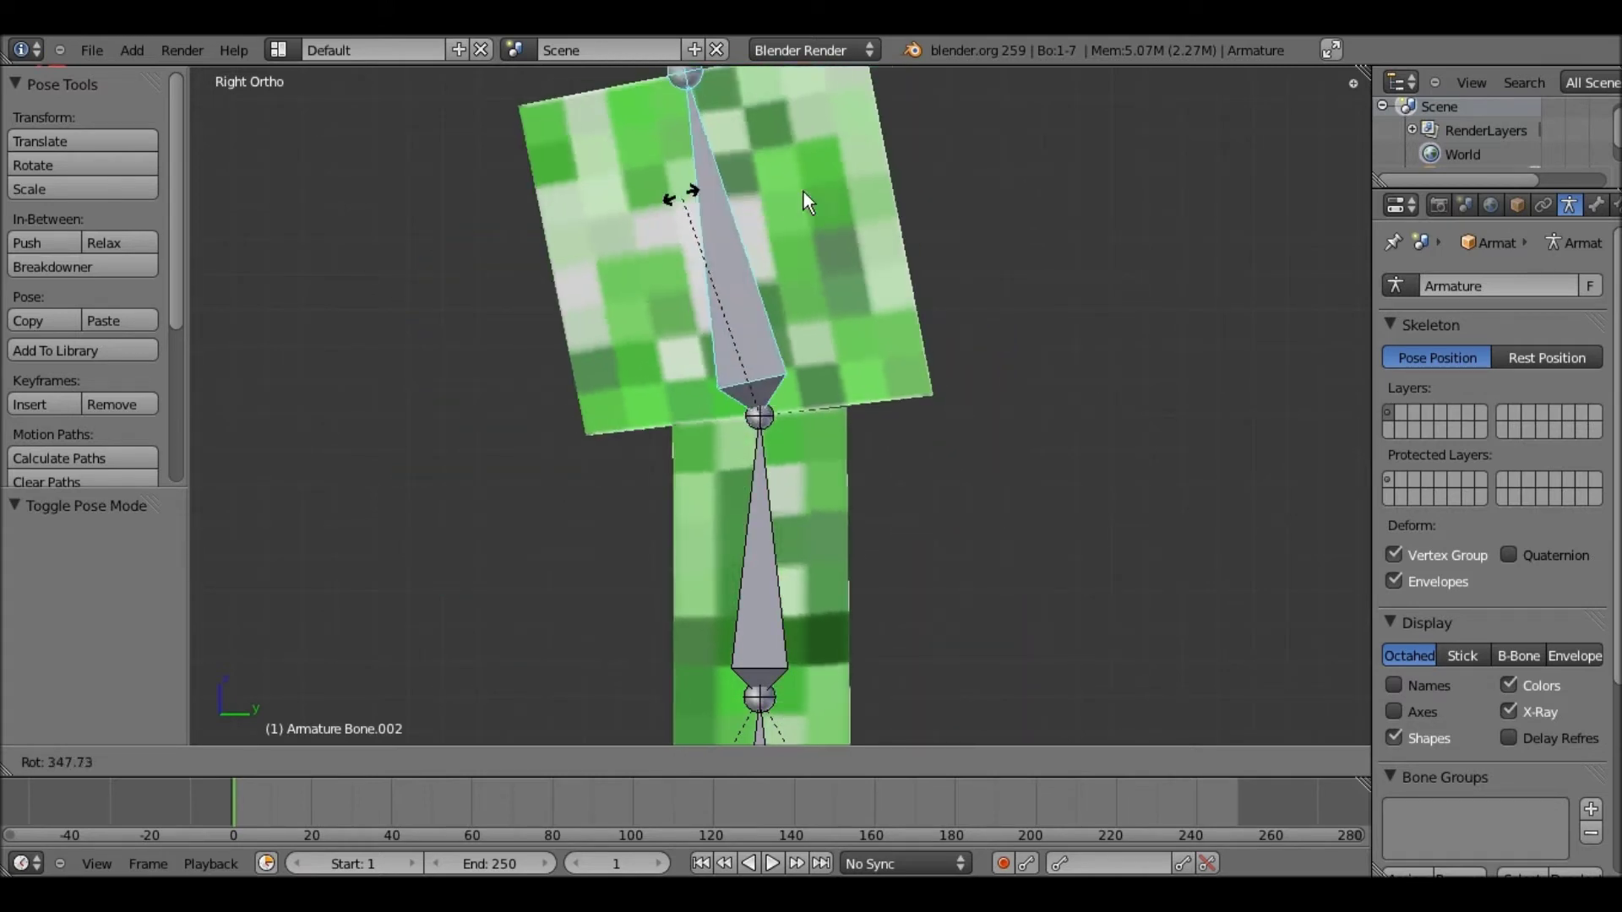
click(652, 167)
key(ctrl+z)
key(ctrl+z)
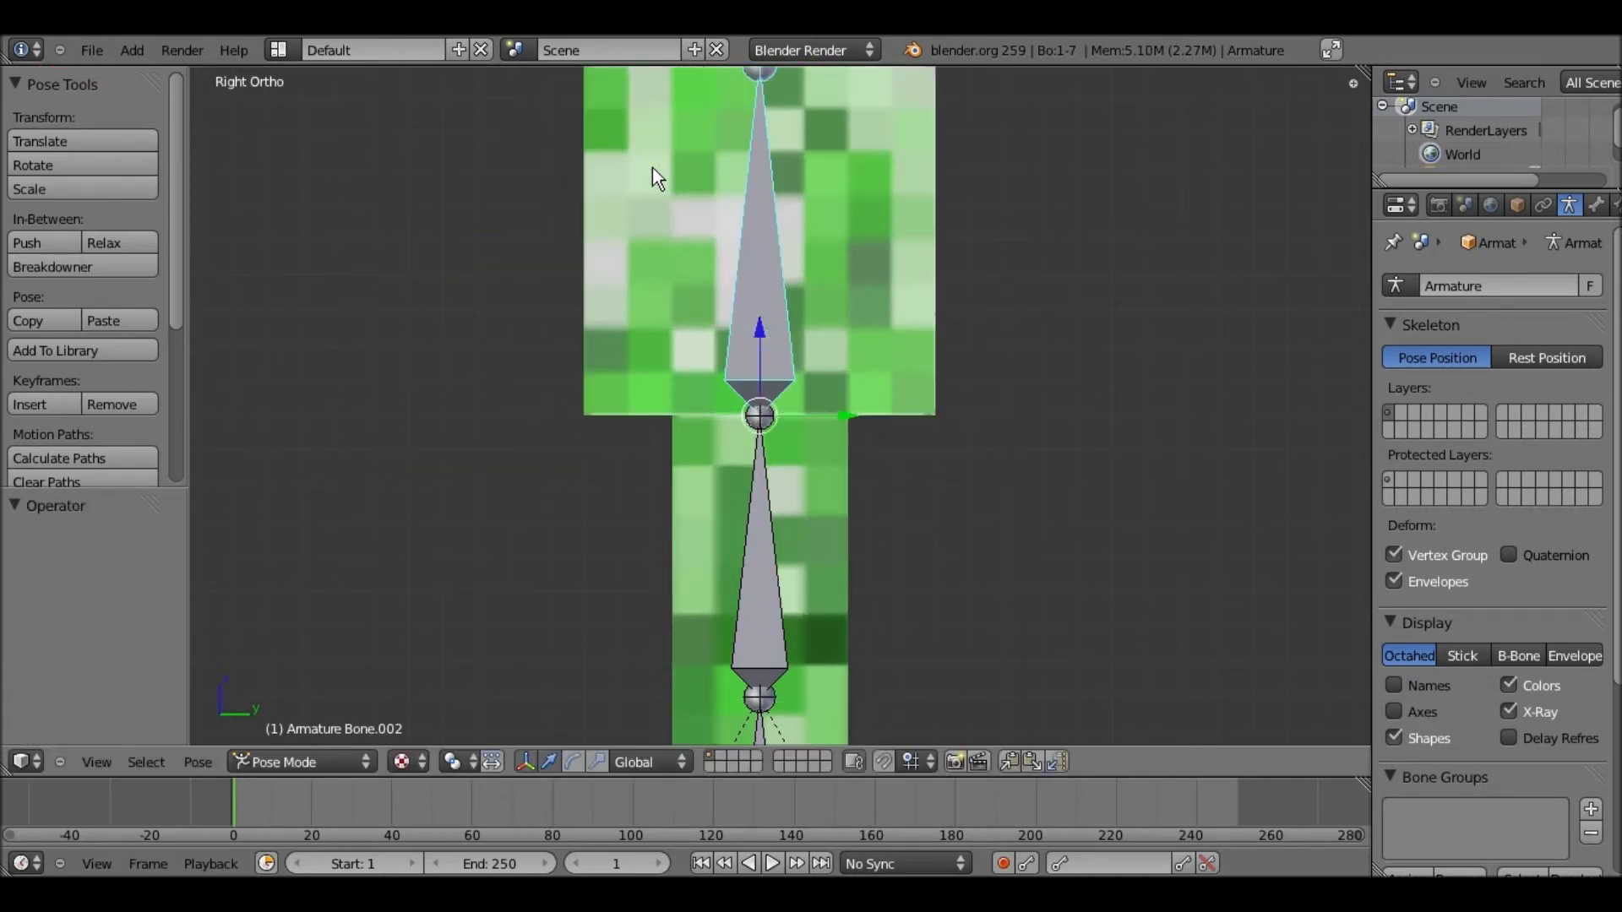
Return to the armature's Edit Mode and delete the head bone
key(ctrl+Tab)
shift+right_click(780, 227)
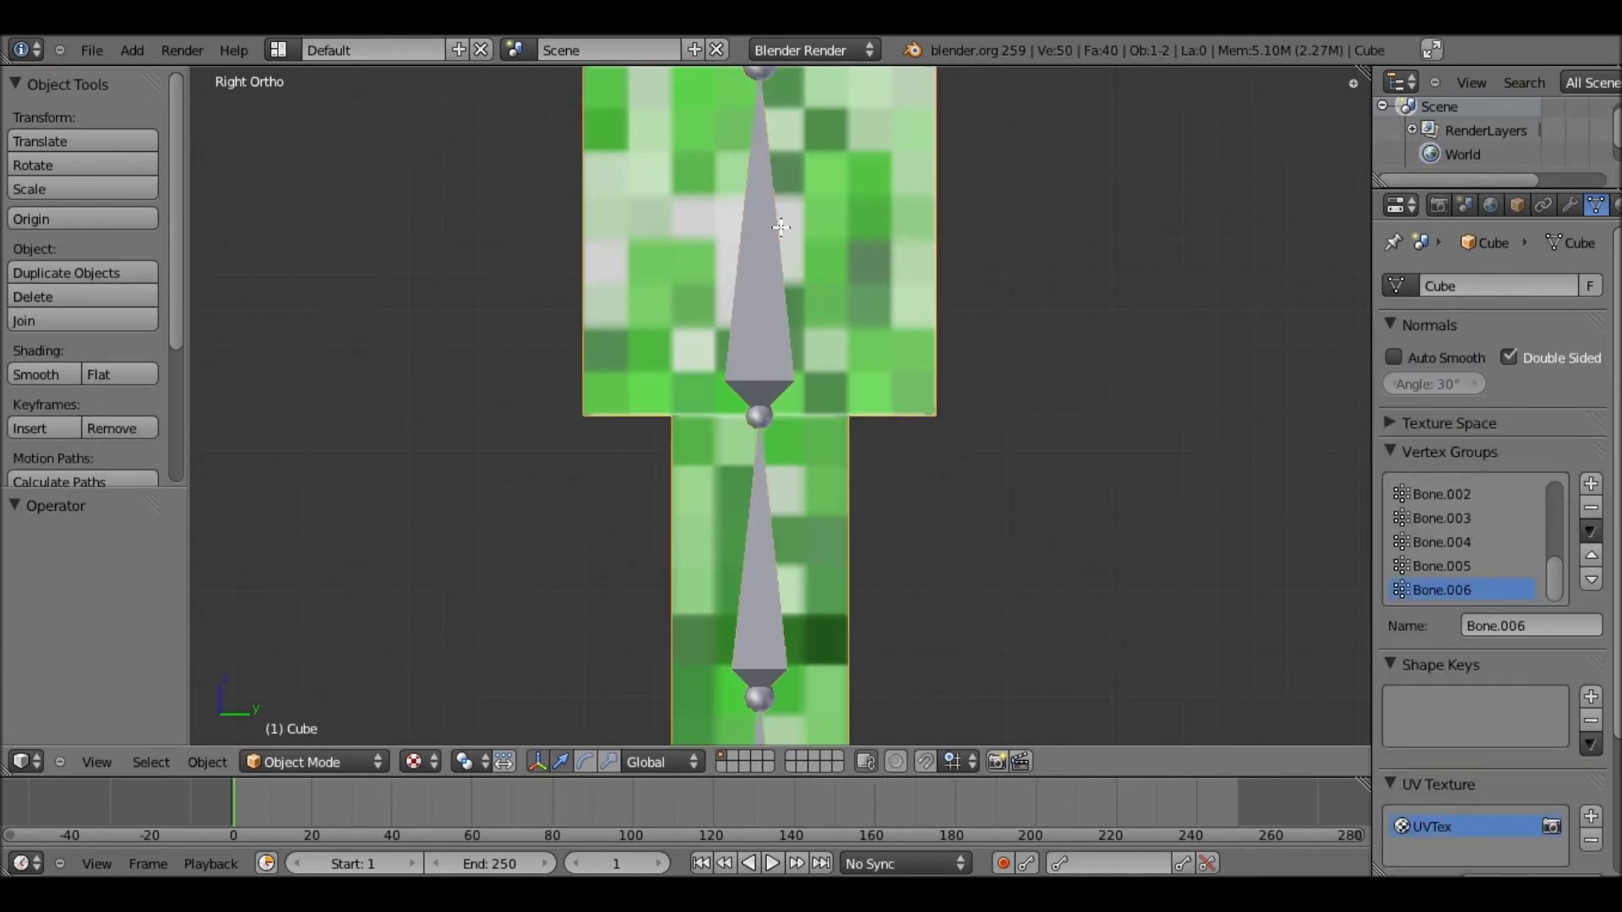
key(Tab)
key(Tab)
right_click(757, 208)
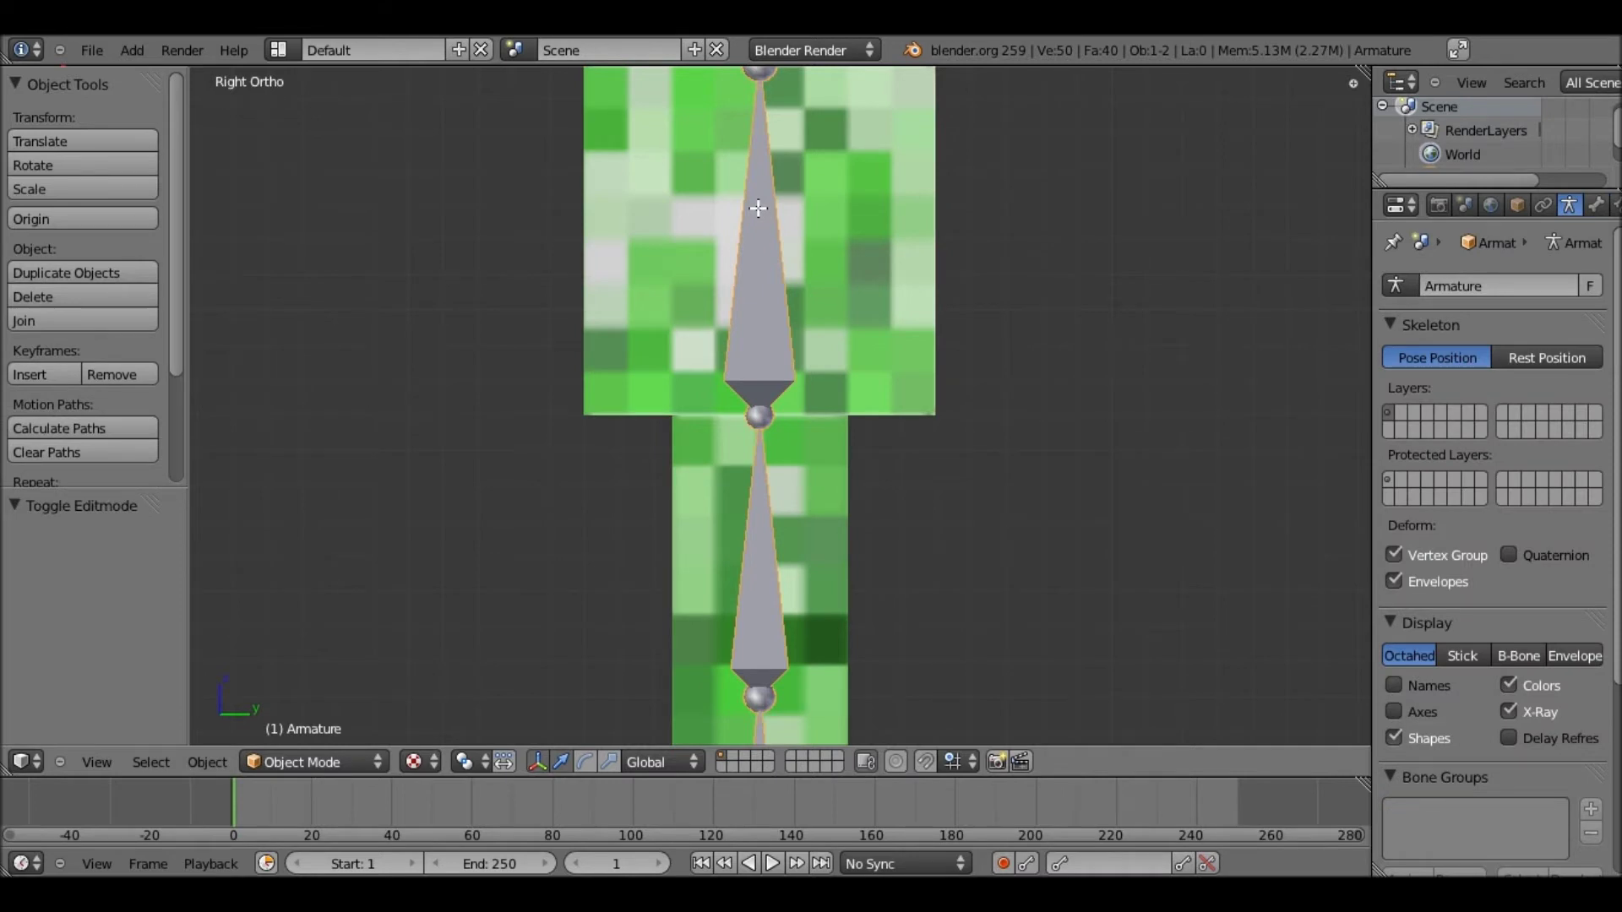
key(Tab)
key(x)
key(Return)
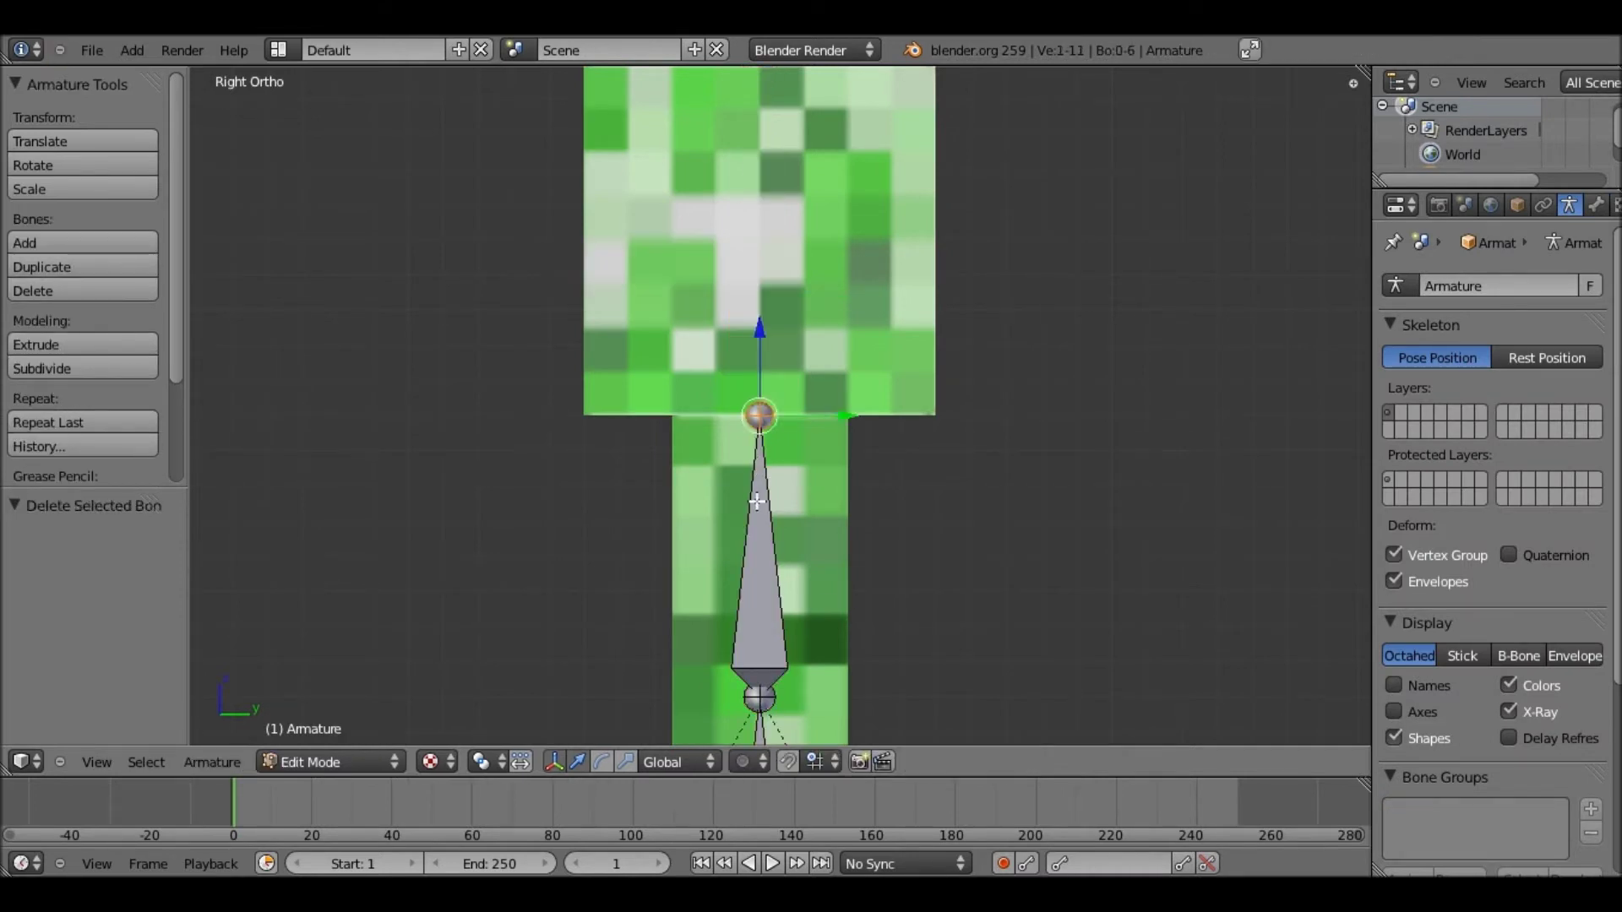
Duplicate the upper body bone 0.9 units up along Z into the head
key(shift+d)
key(z)
mouse_move(744, 177)
ctrl+mouse_down()
mouse_move(745, 119)
mouse_move(745, 146)
ctrl+mouse_up()
shift+middle_drag(748, 240, 753, 310)
Move the duplicated bone up along Z until its tip meets the top of the head
key(g)
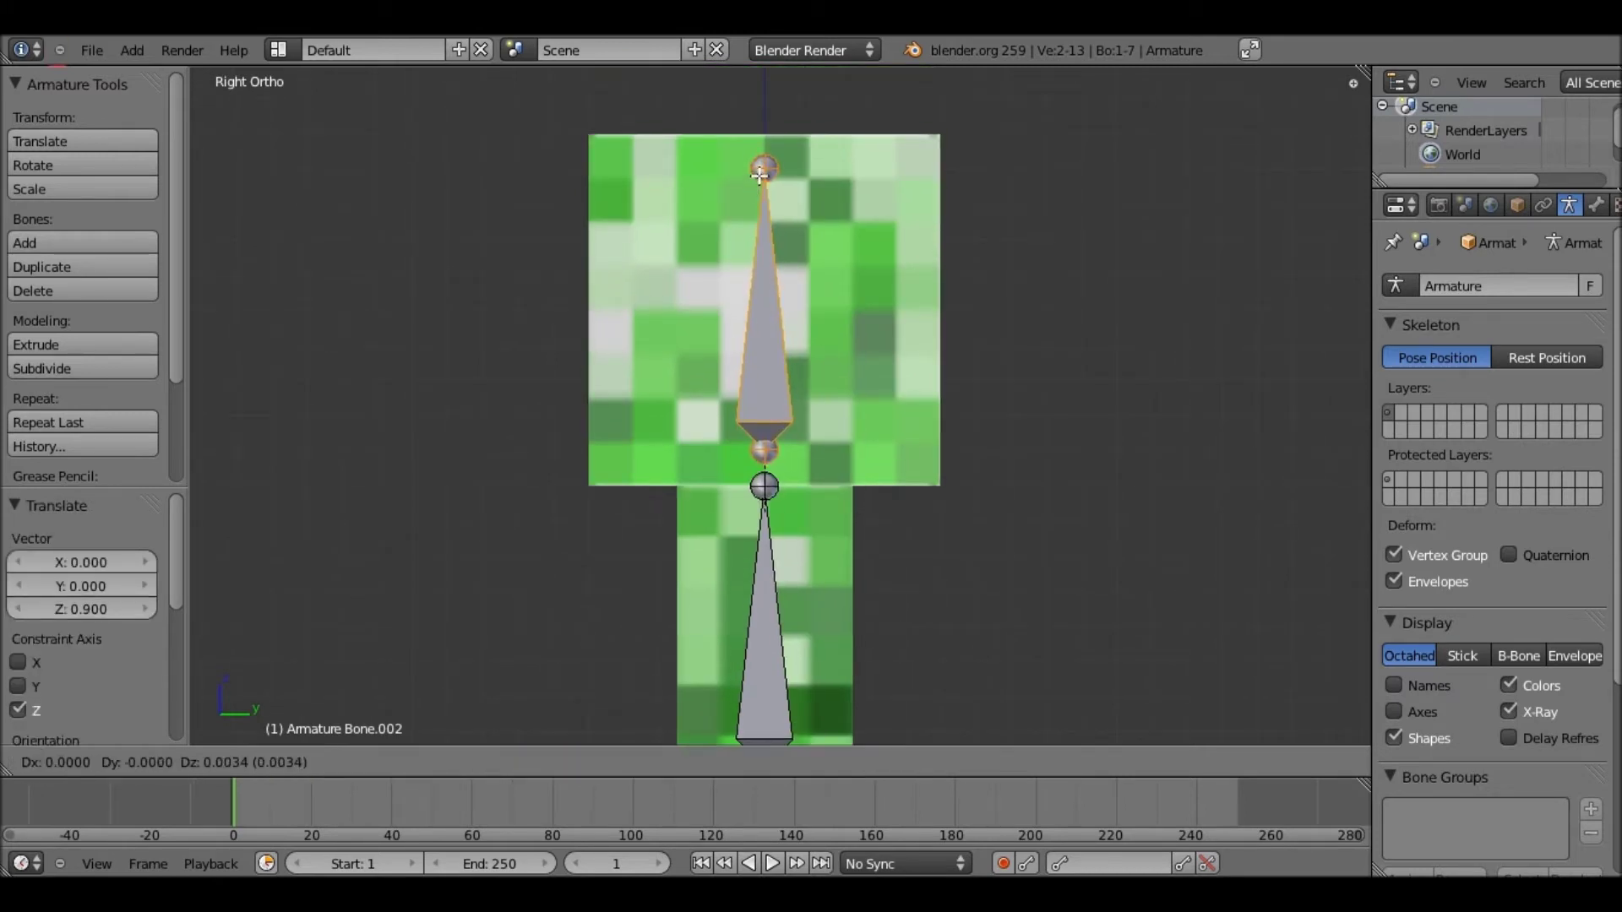
click(767, 176)
key(ctrl+z)
shift+middle_drag(768, 203, 778, 288)
key(g)
key(z)
ctrl+click(770, 354)
Adjust the new head bone's base joint, lower it along Z to just above the neck, and leave Edit Mode
right_click(768, 494)
key(g)
click(773, 408)
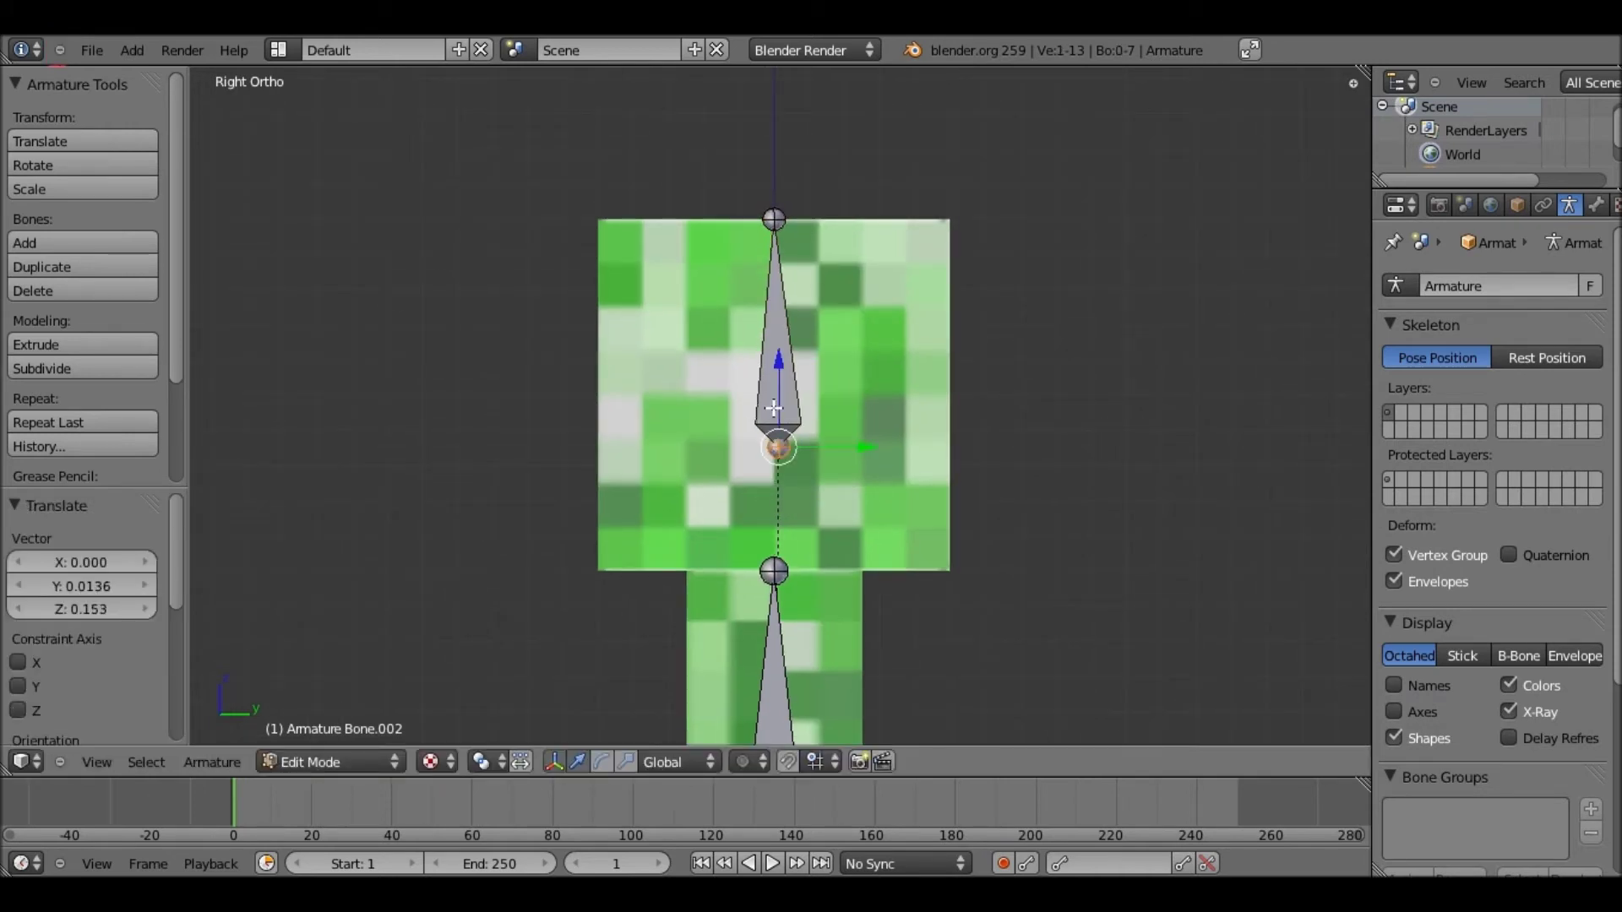
key(g)
key(z)
ctrl+click(789, 459)
shift+middle_drag(807, 493, 819, 368)
key(Tab)
Parent the creeper mesh to the armature again using Armature Deform With Automatic Weights
scroll(821, 372, down, 3)
shift+middle_drag(803, 499, 836, 268)
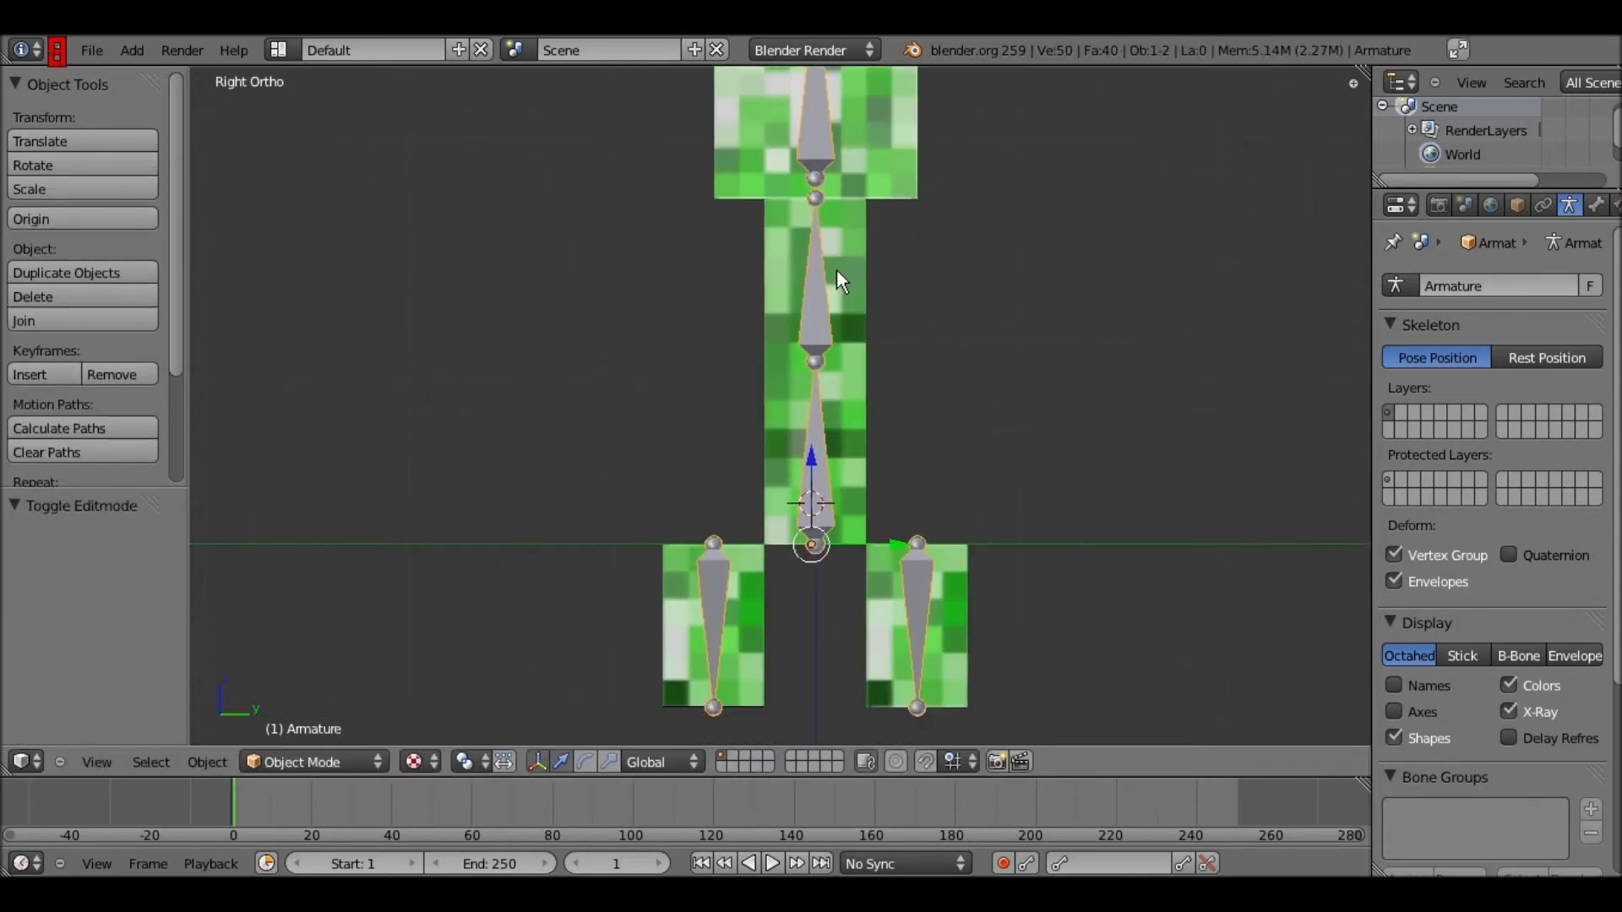
shift+scroll(836, 269, down, 1)
shift+right_click(848, 332)
shift+right_click(826, 257)
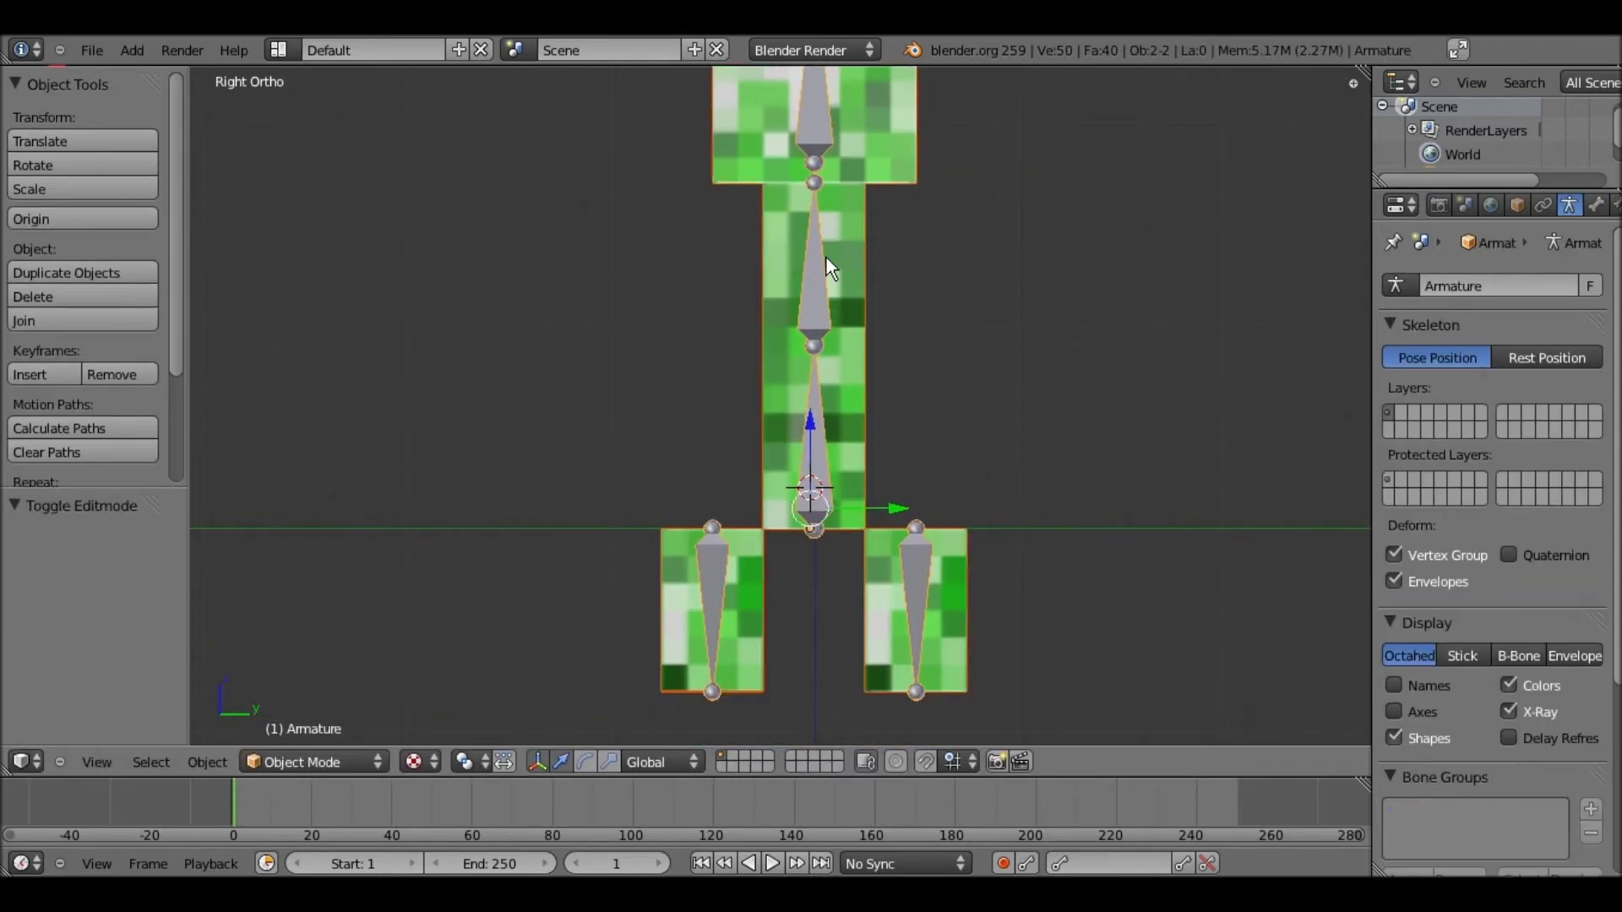
key(ctrl+p)
click(825, 256)
scroll(843, 201, up, 1)
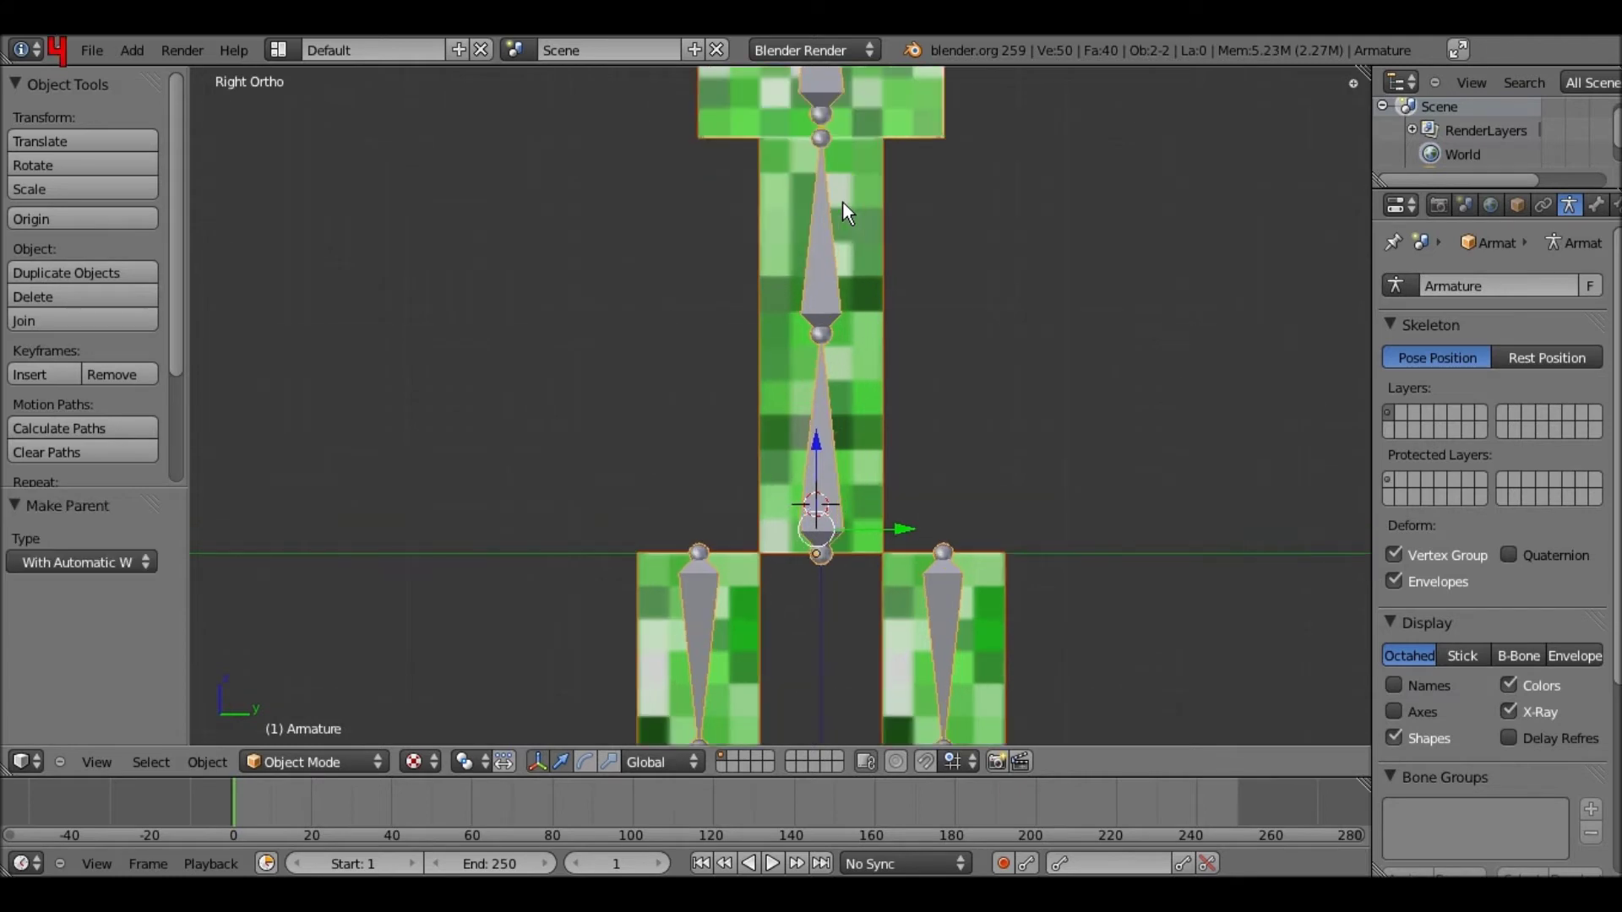
scroll(843, 201, up, 2)
key(Tab)
scroll(849, 186, down, 3)
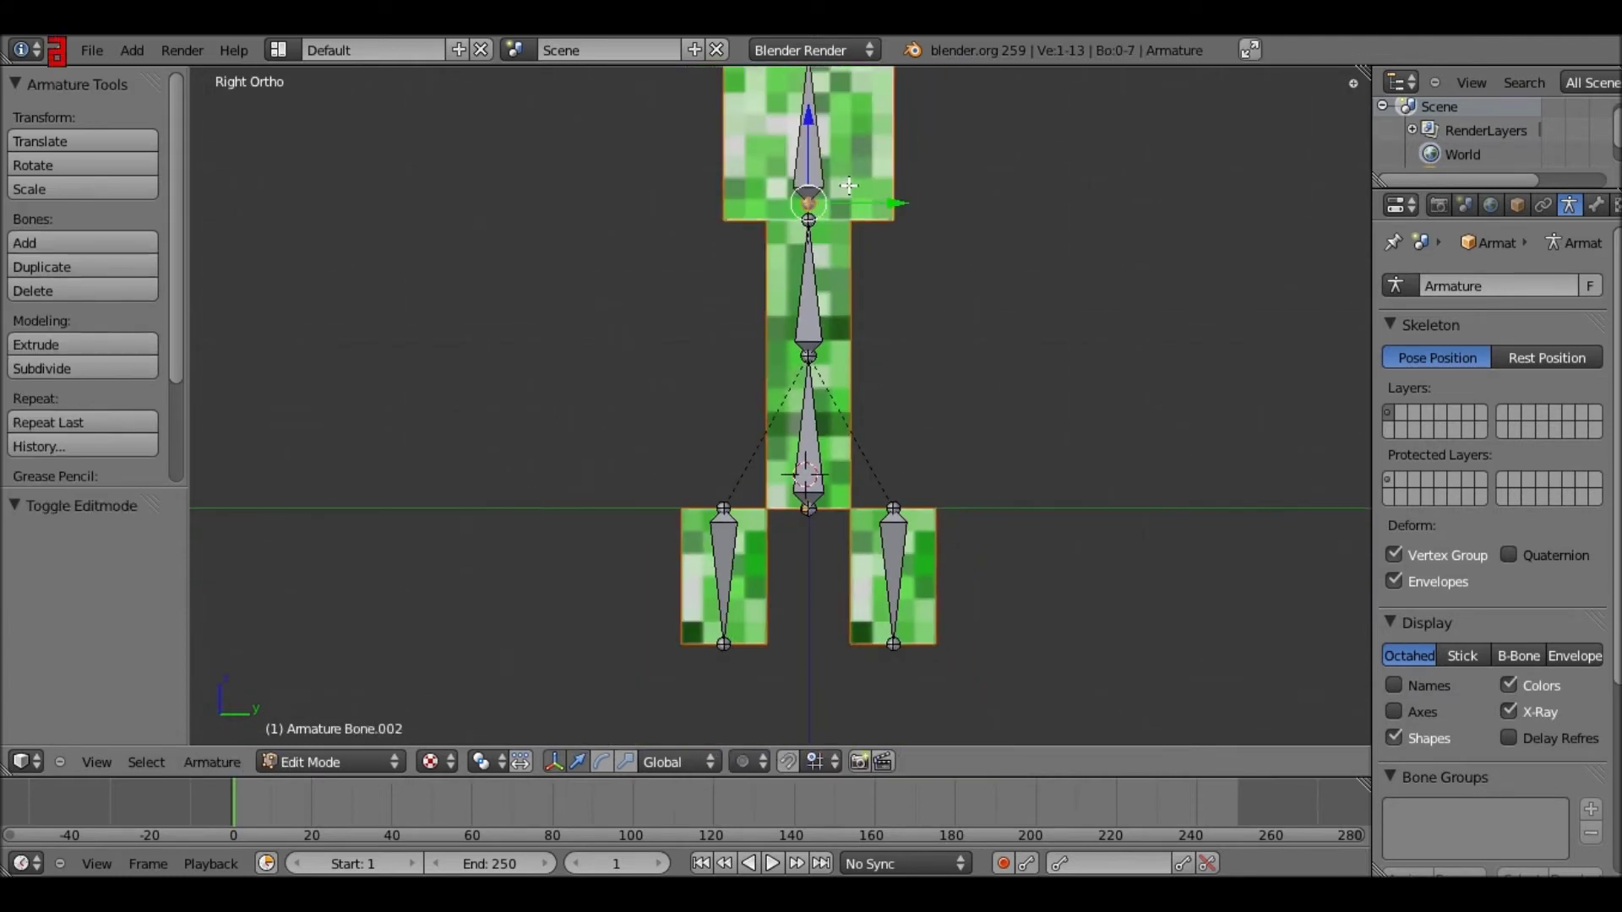
scroll(848, 185, down, 2)
scroll(758, 266, up, 5)
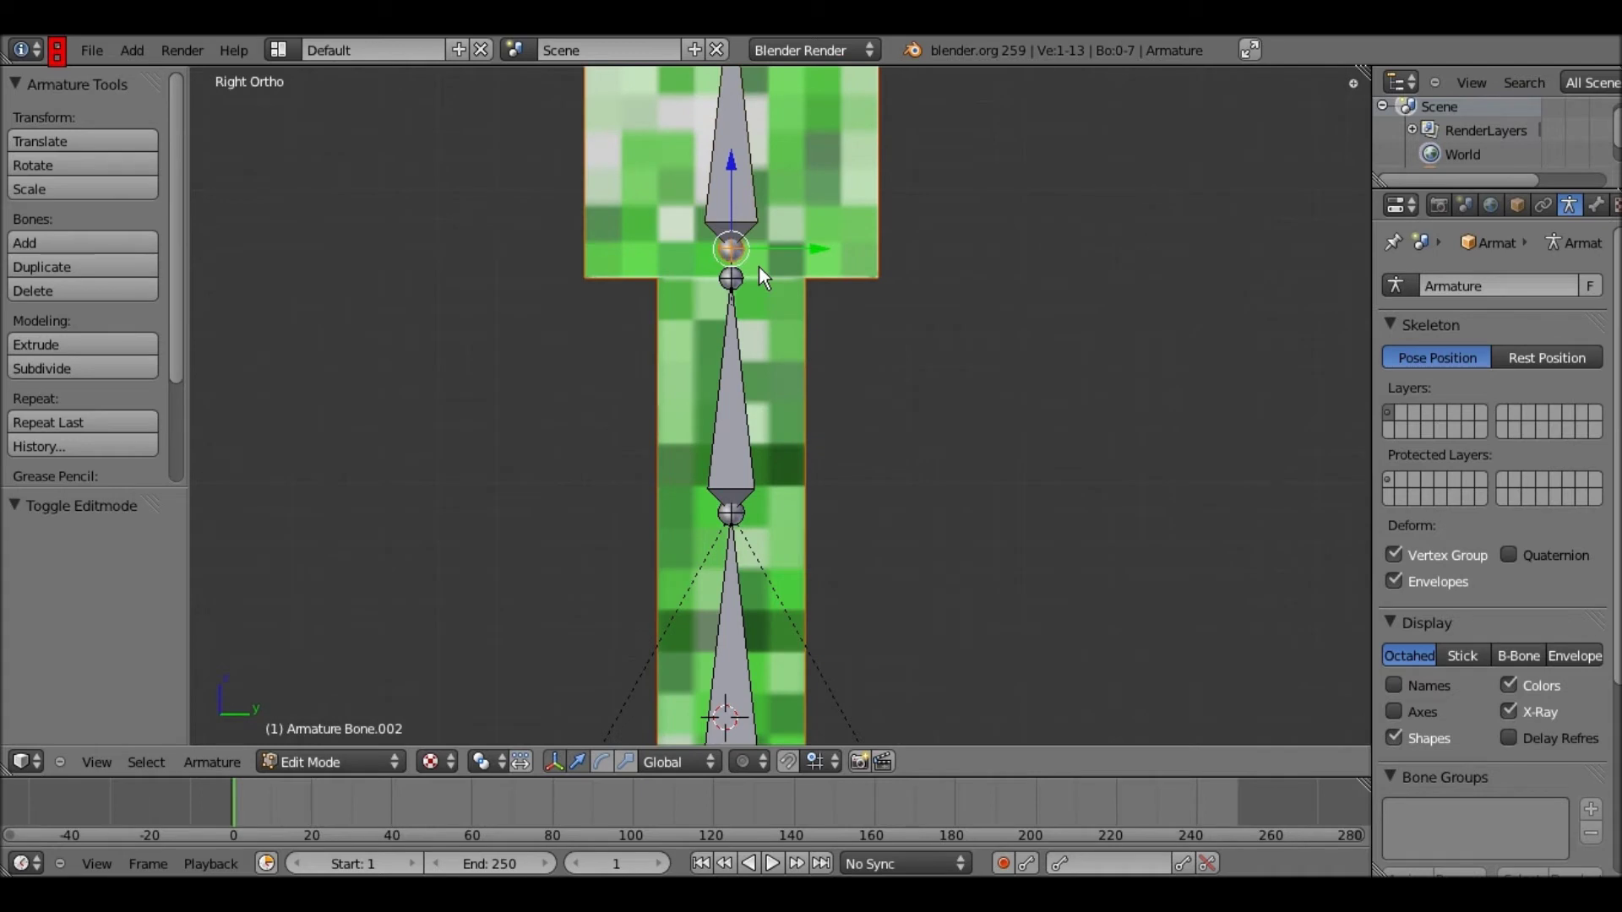
scroll(759, 266, up, 1)
key(Tab)
In Pose Mode, test-rotate the new head bone and undo the rotation
click(363, 761)
click(320, 686)
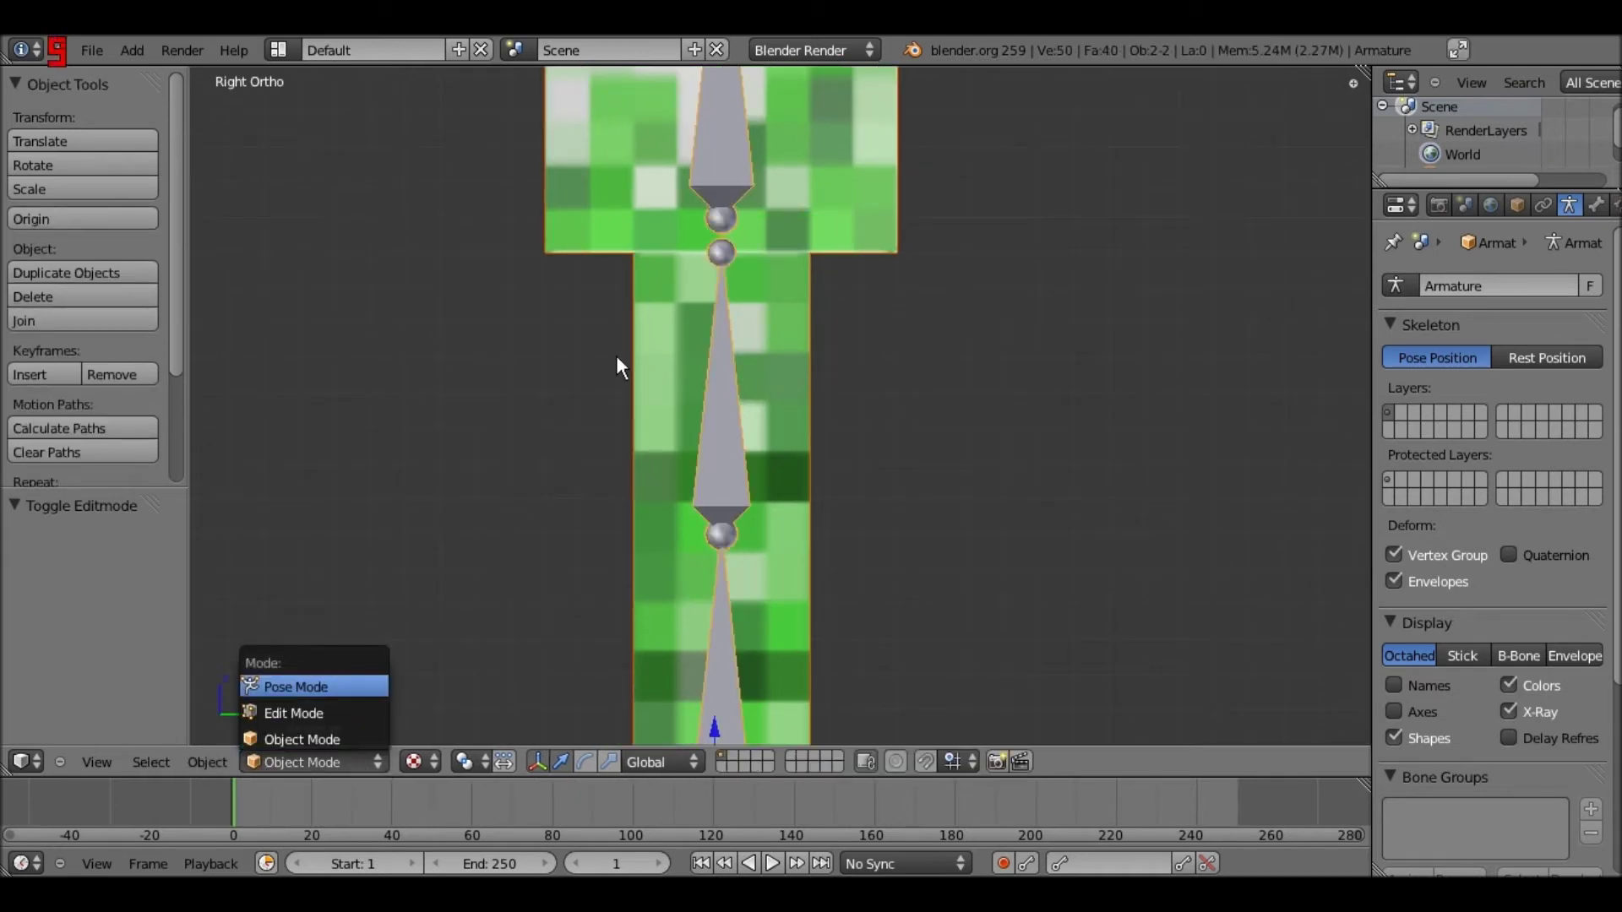
right_click(733, 99)
key(r)
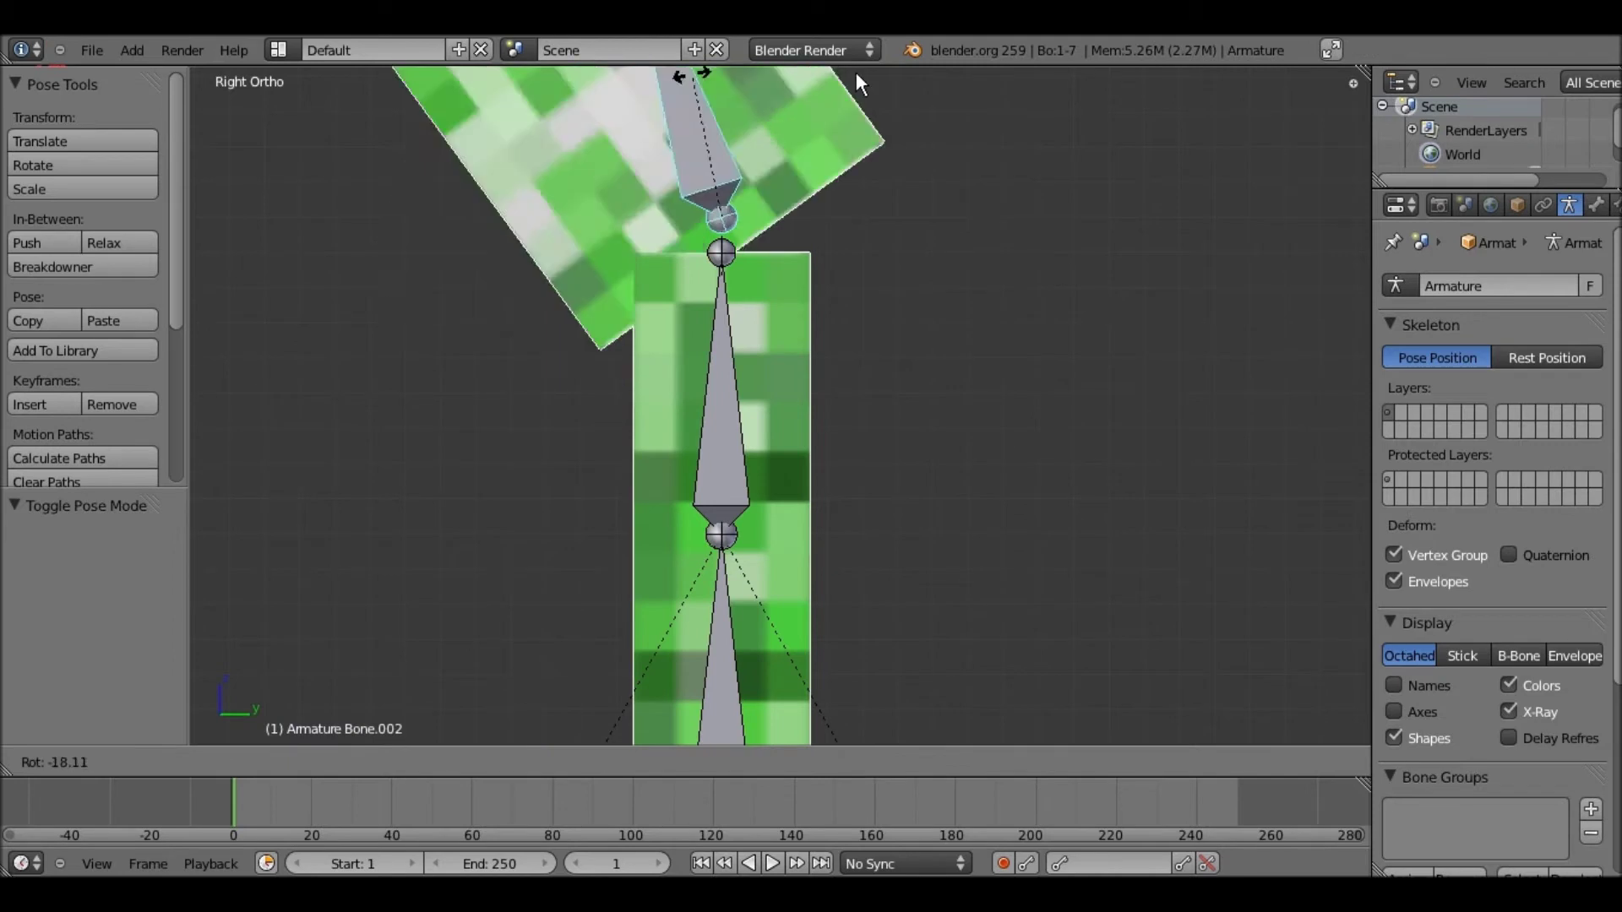
click(735, 166)
key(ctrl+z)
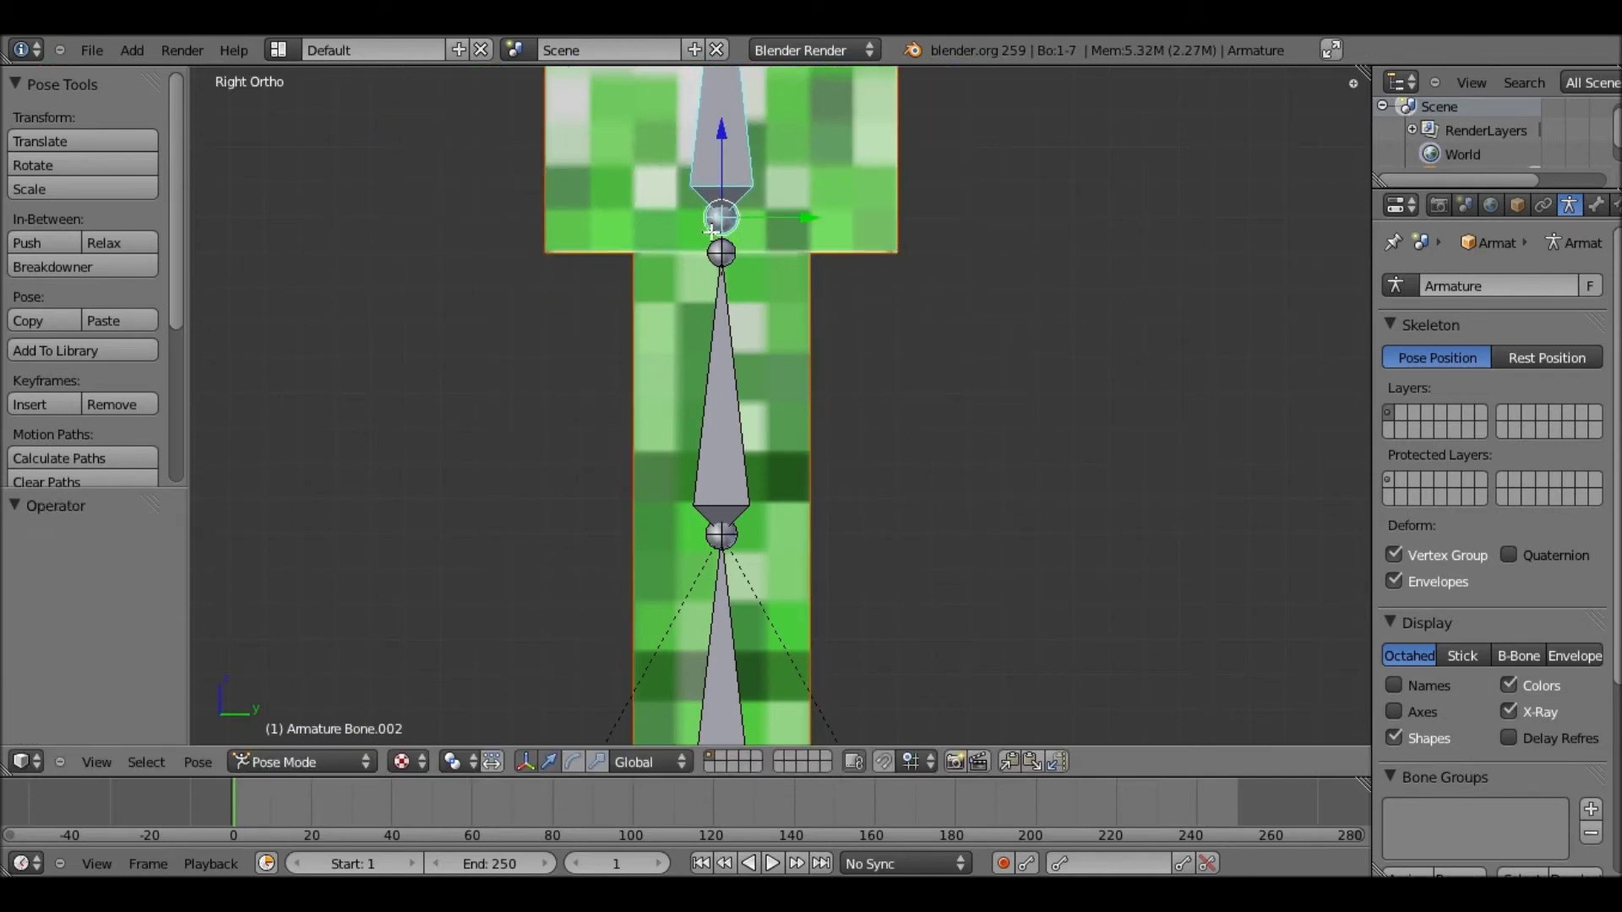
In Edit Mode, parent the head bone to the upper body bone as Connected
key(Tab)
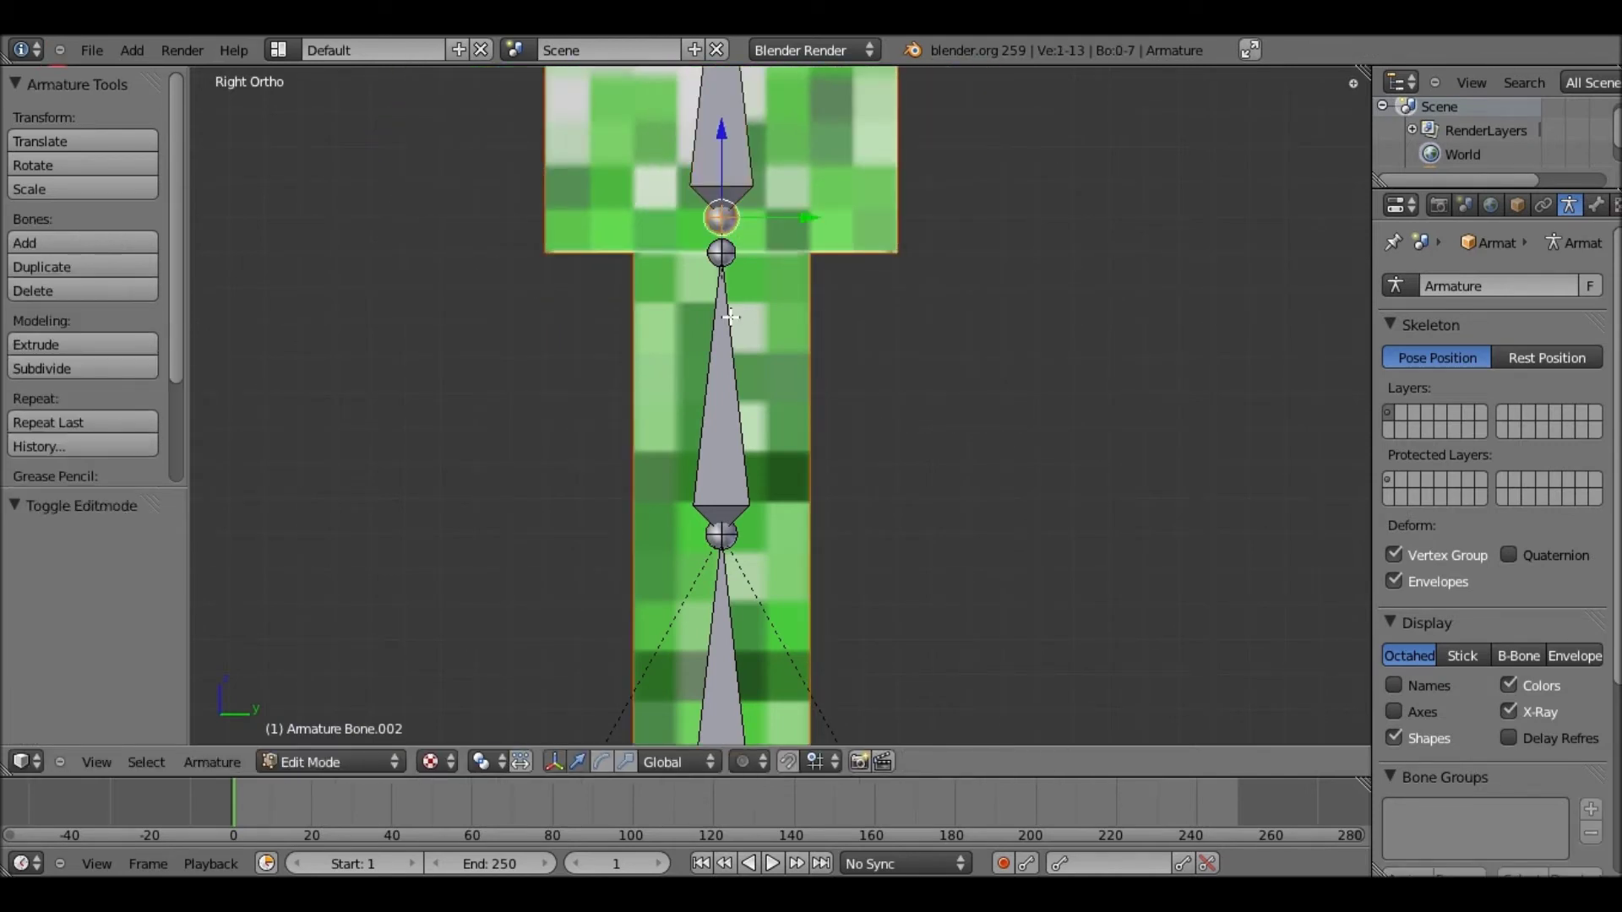
shift+right_click(731, 317)
key(ctrl+p)
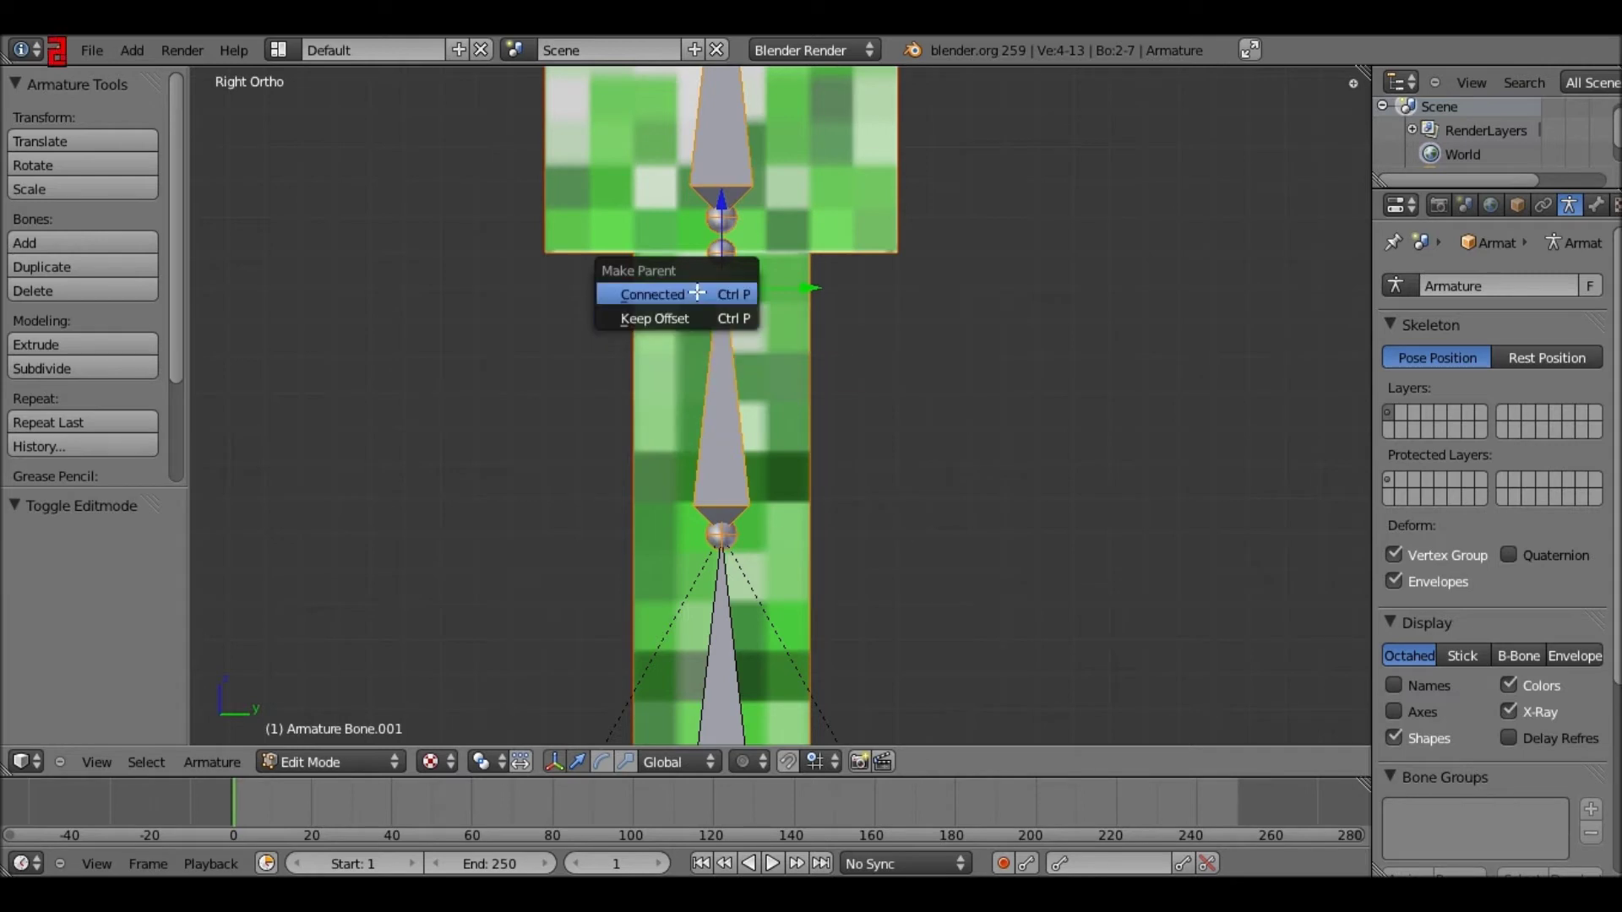
click(650, 294)
Move the head bone's tip 0.1 units up along Z to the top of the head
scroll(737, 135, down, 1)
scroll(737, 135, down, 1)
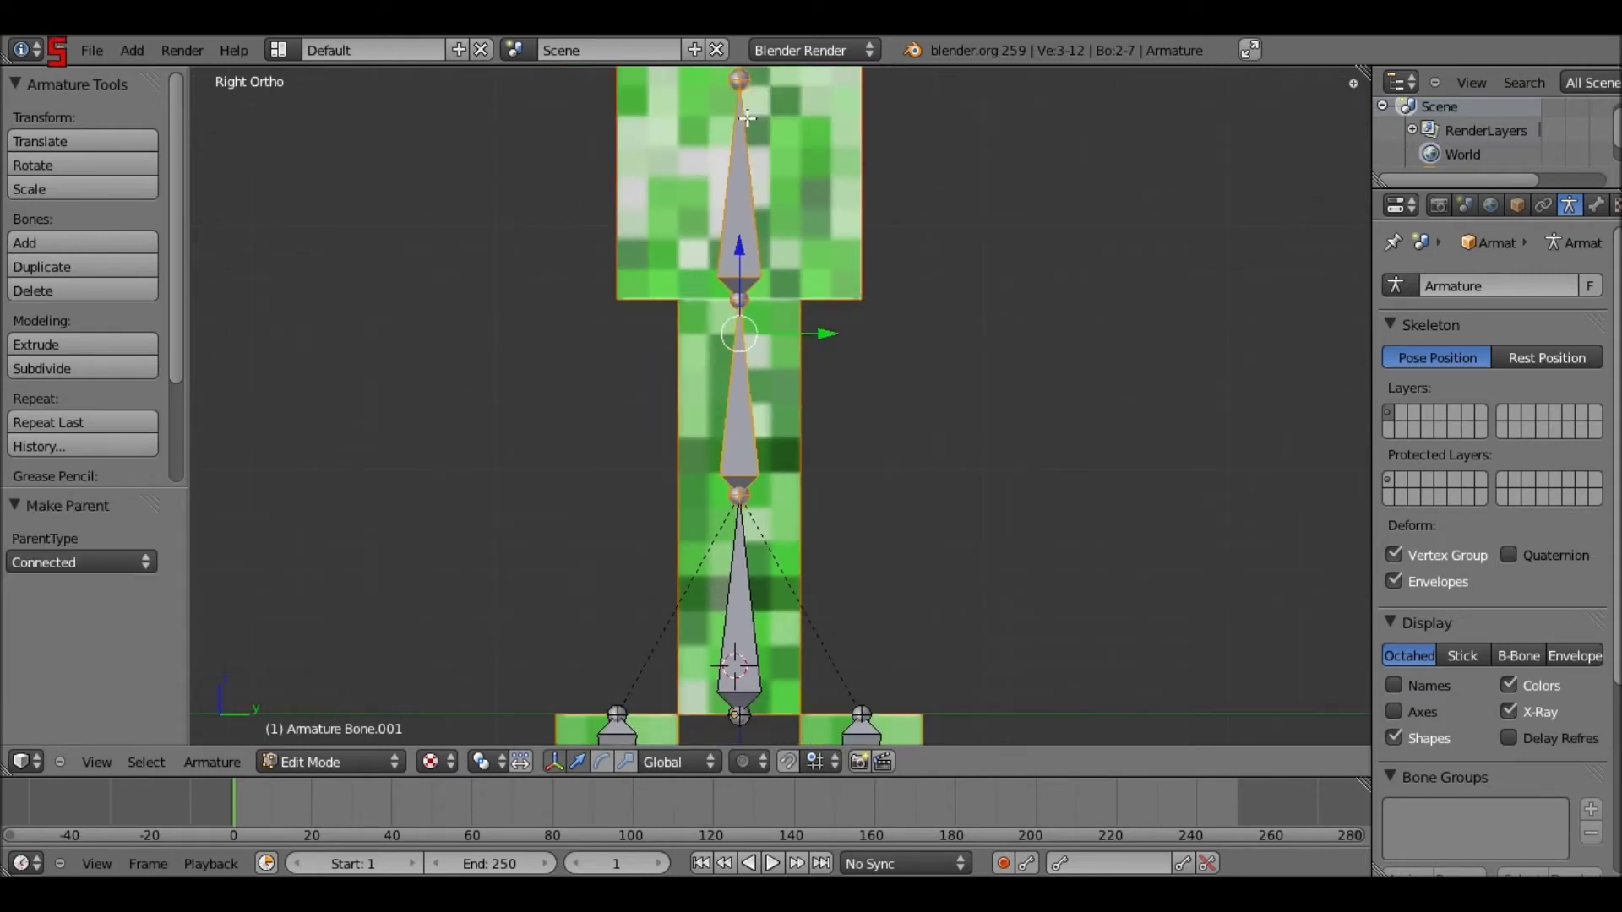
scroll(747, 119, down, 1)
right_click(747, 113)
key(g)
key(z)
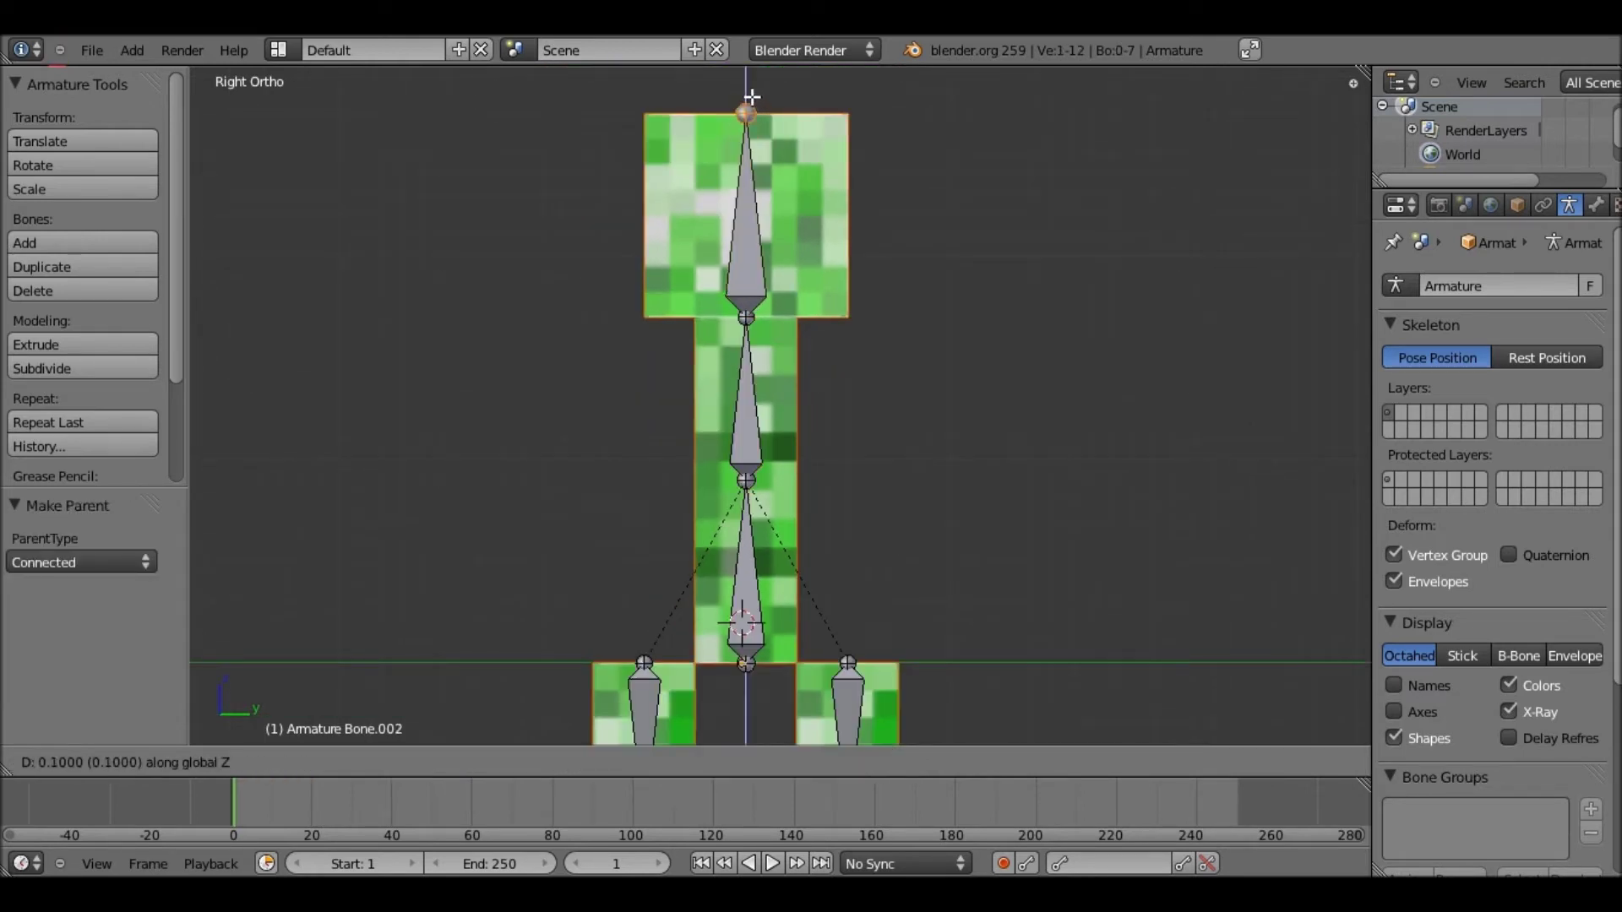
click(810, 167)
Back in Pose Mode, swing the connected head bone around as a test and undo the rotation
key(ctrl+Tab)
click(290, 758)
right_click(728, 170)
key(r)
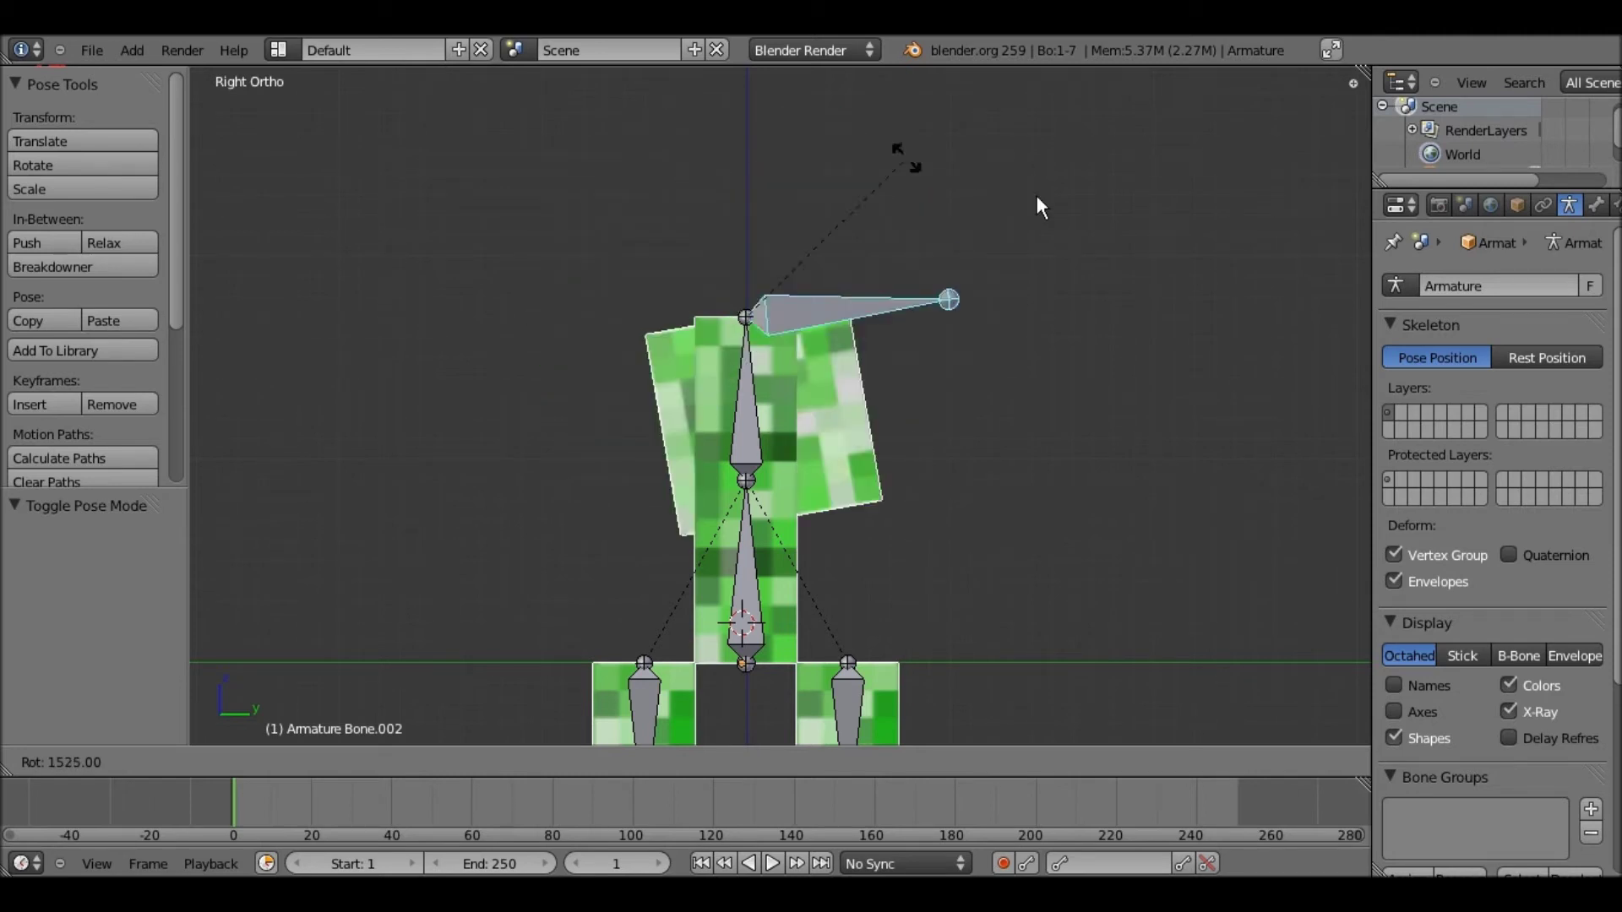
click(765, 309)
key(ctrl+z)
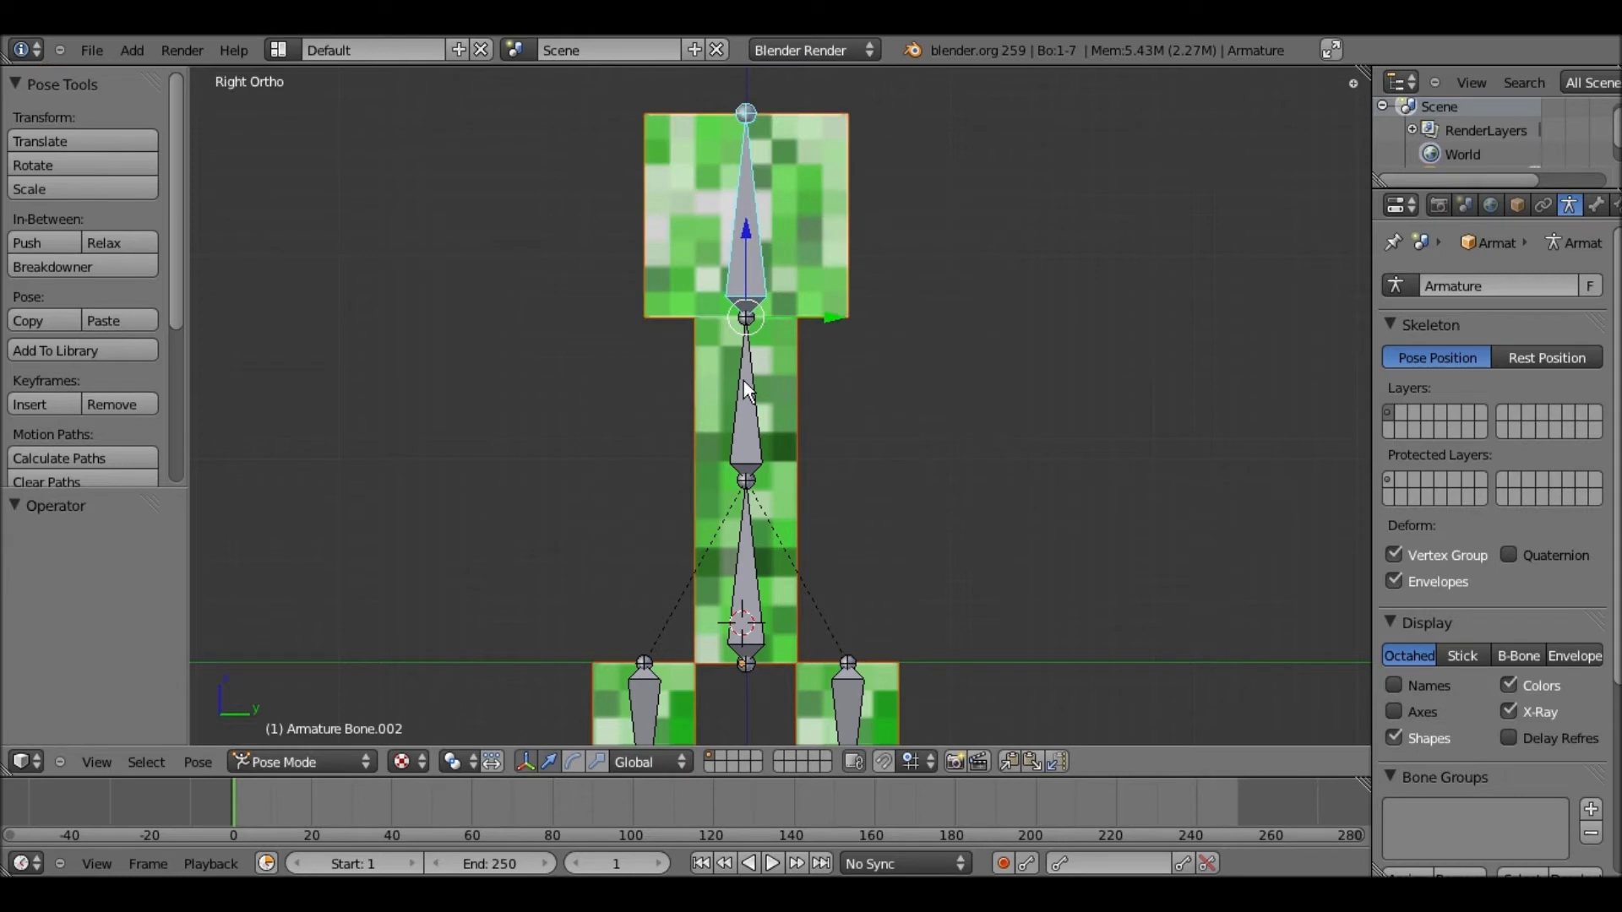
Test-rotate the upper body bone to check how the body bends, and reset its rotation
right_click(744, 382)
shift+middle_drag(799, 362, 804, 262)
scroll(804, 262, up, 1)
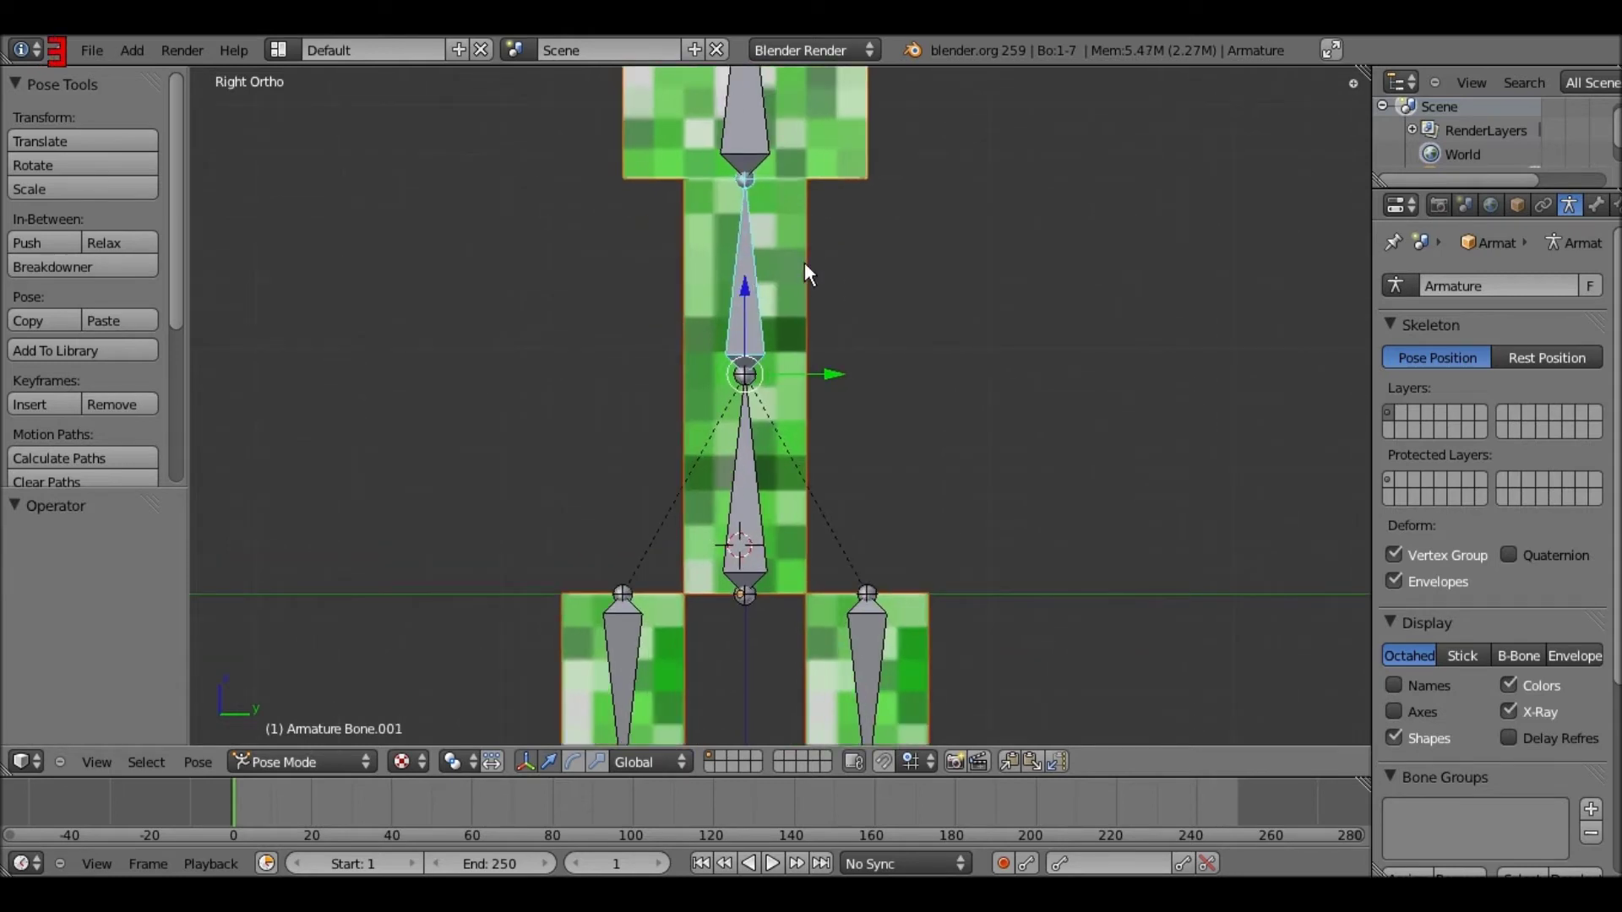
scroll(804, 262, up, 1)
scroll(784, 454, up, 1)
shift+middle_drag(723, 341, 807, 448)
scroll(784, 454, down, 1)
scroll(807, 456, down, 4)
shift+middle_drag(696, 290, 686, 245)
key(r)
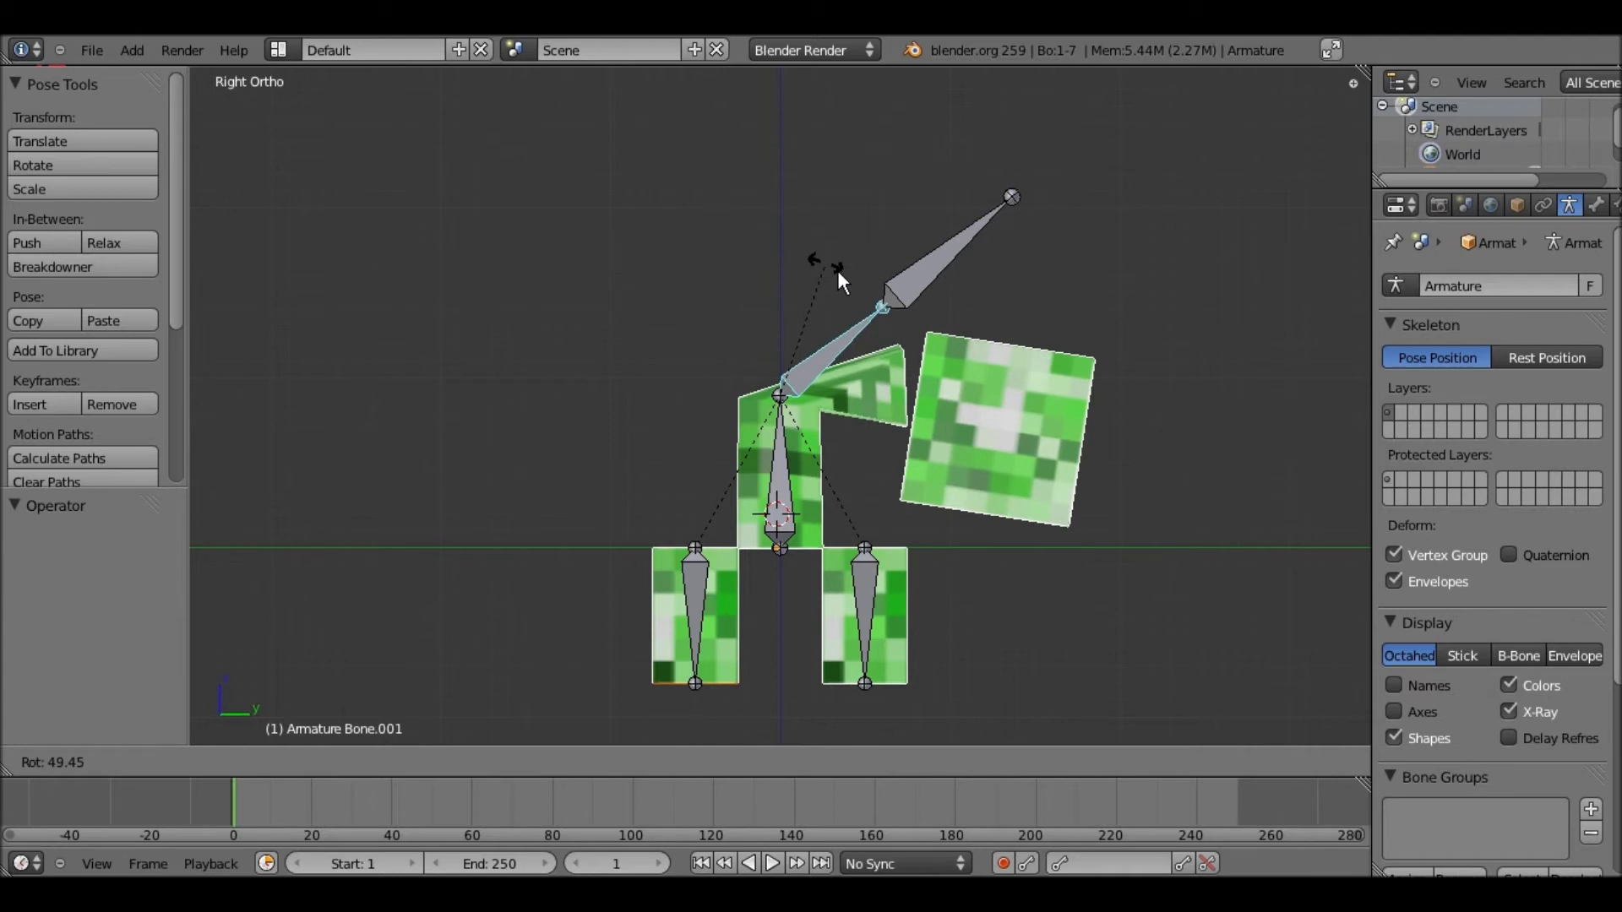
click(961, 407)
key(alt+r)
scroll(853, 331, up, 3)
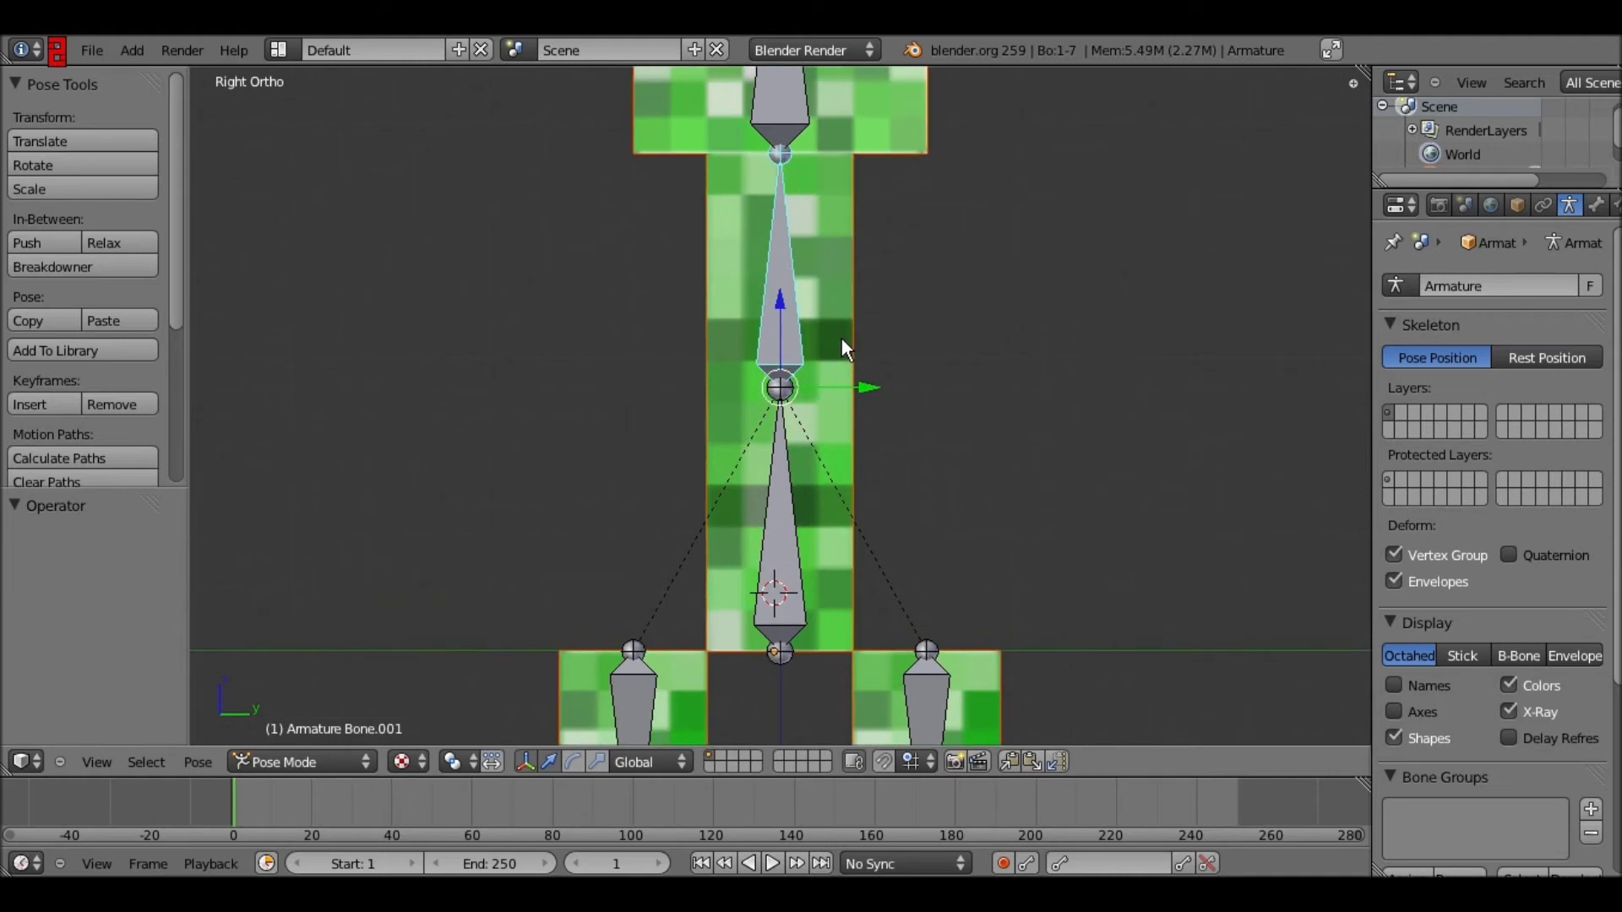
scroll(859, 272, up, 2)
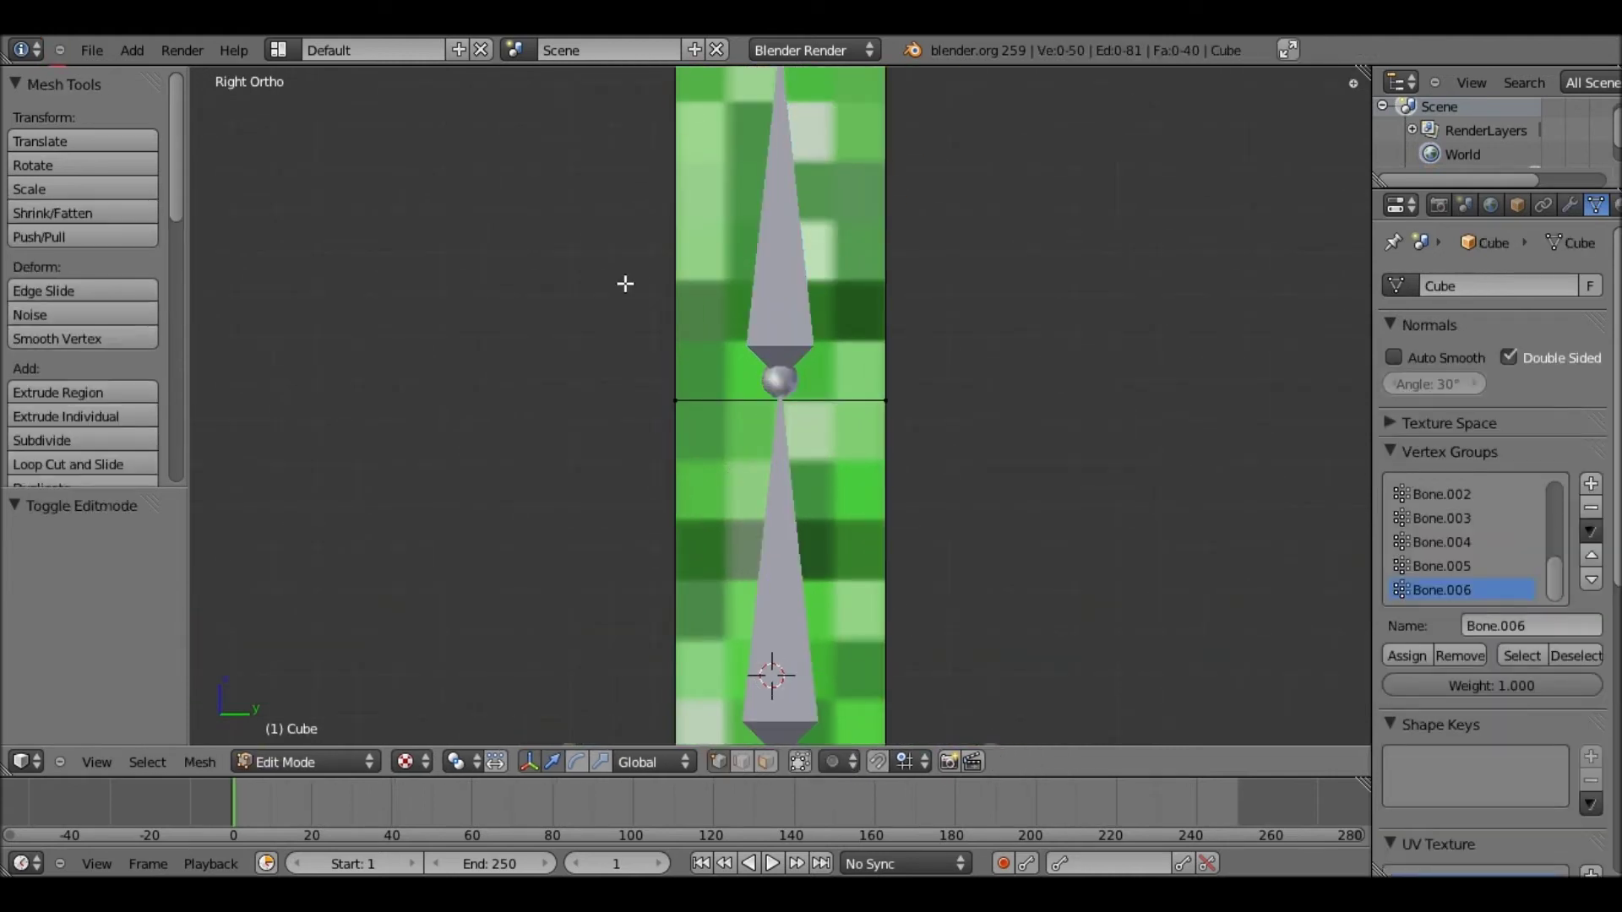
key(a)
scroll(625, 283, down, 3)
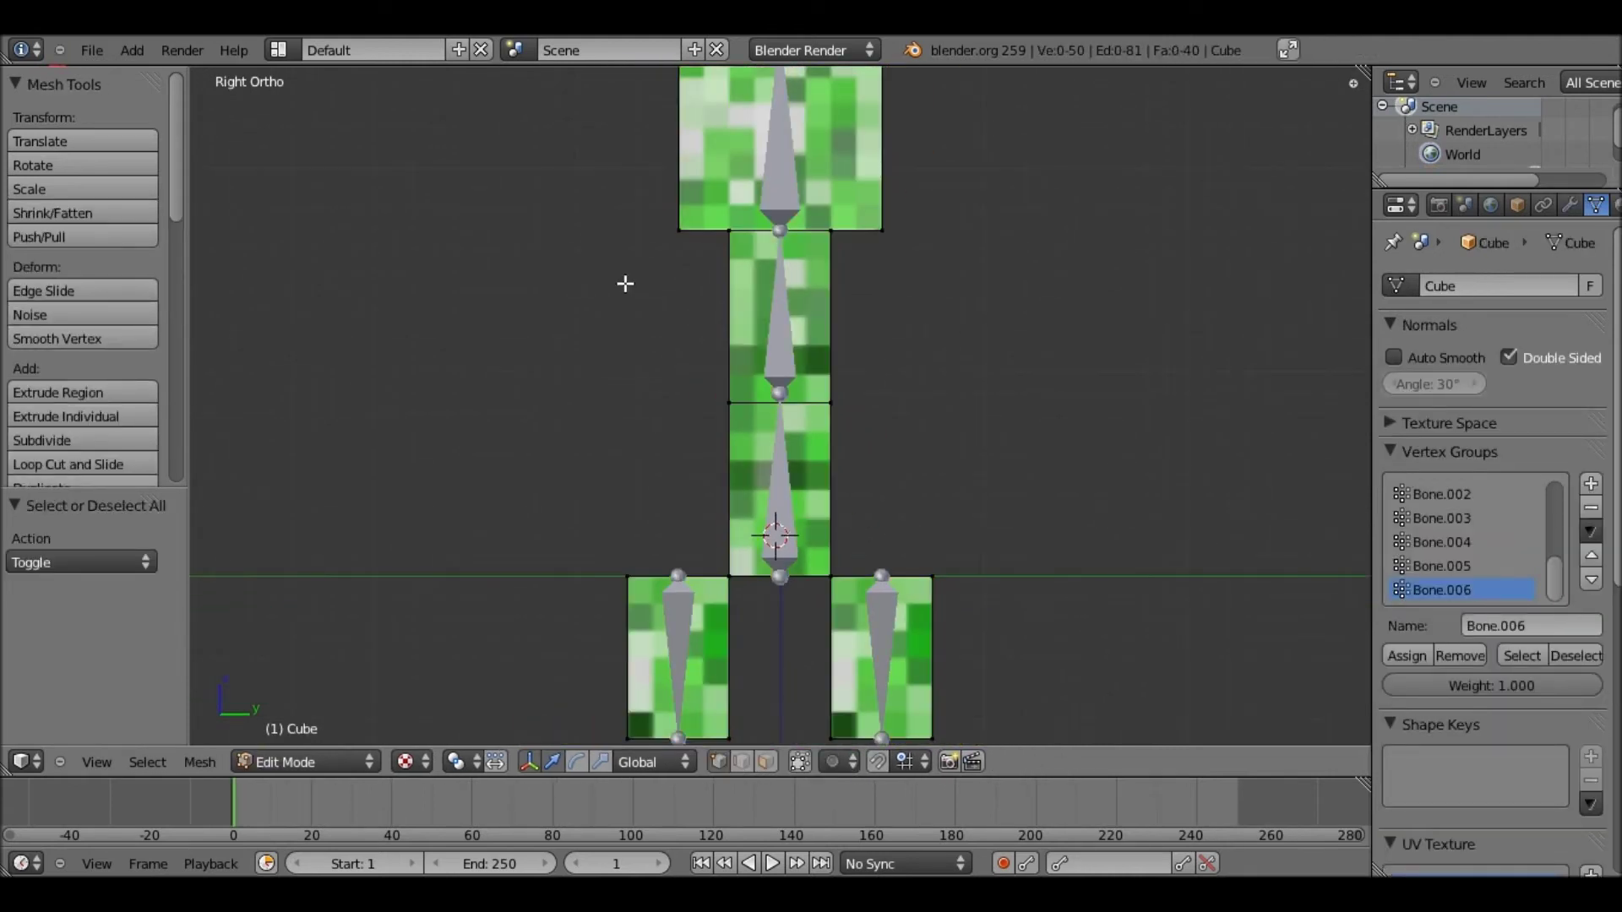
scroll(625, 283, down, 1)
scroll(625, 283, down, 1)
key(a)
key(w)
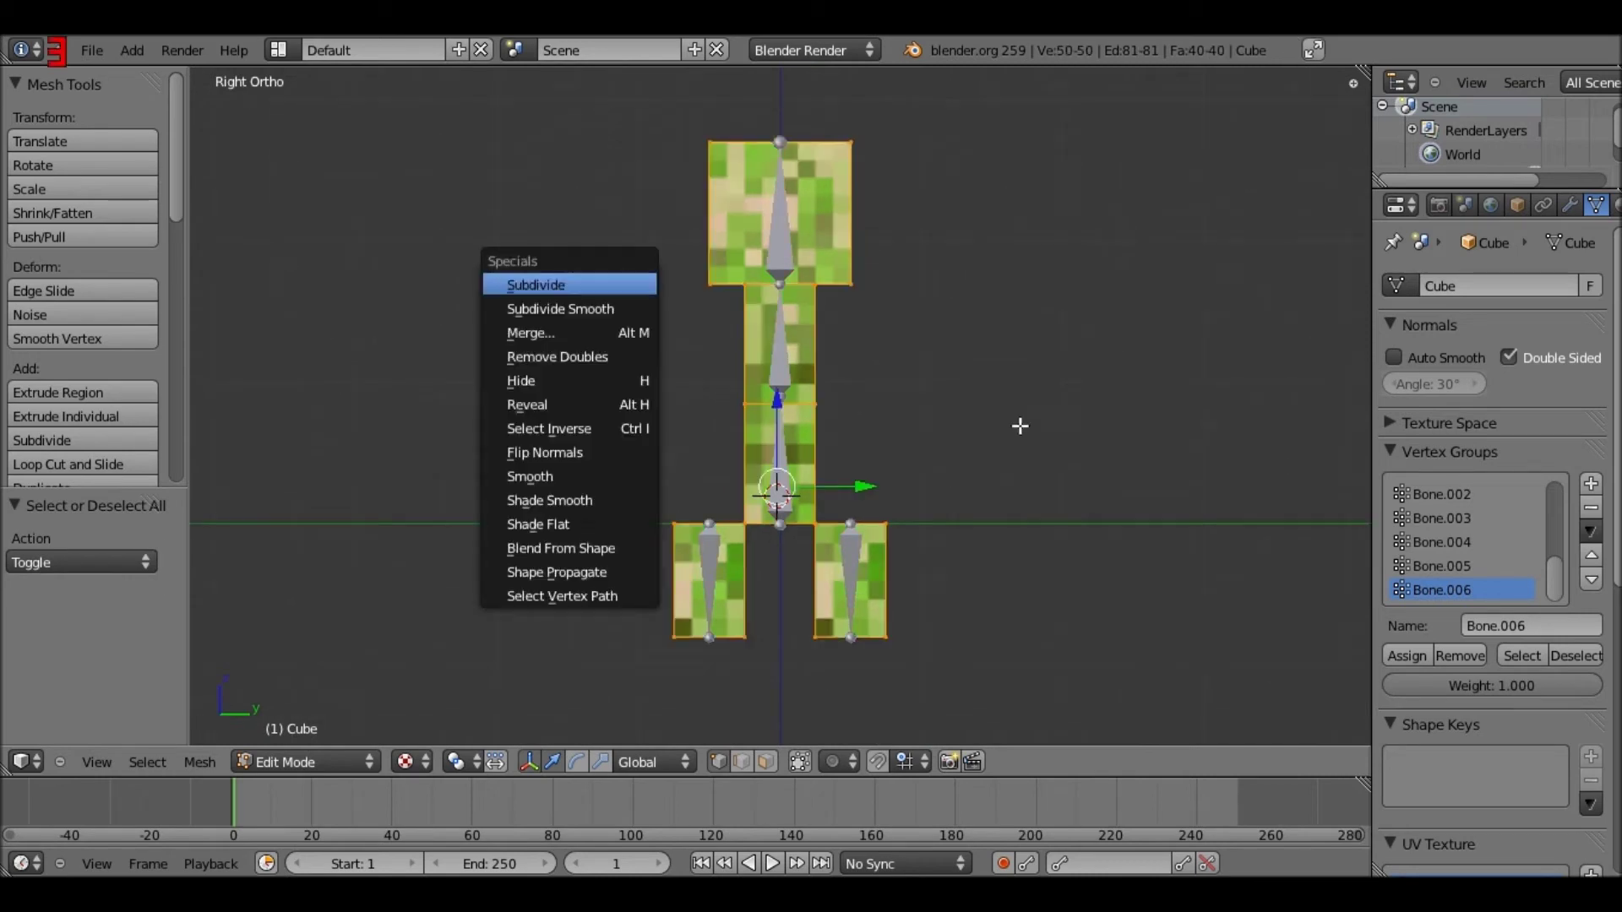
key(Tab)
Test-rotate a leg bone on the negative-Y side and undo the rotation
right_click(709, 577)
shift+middle_drag(734, 545, 797, 380)
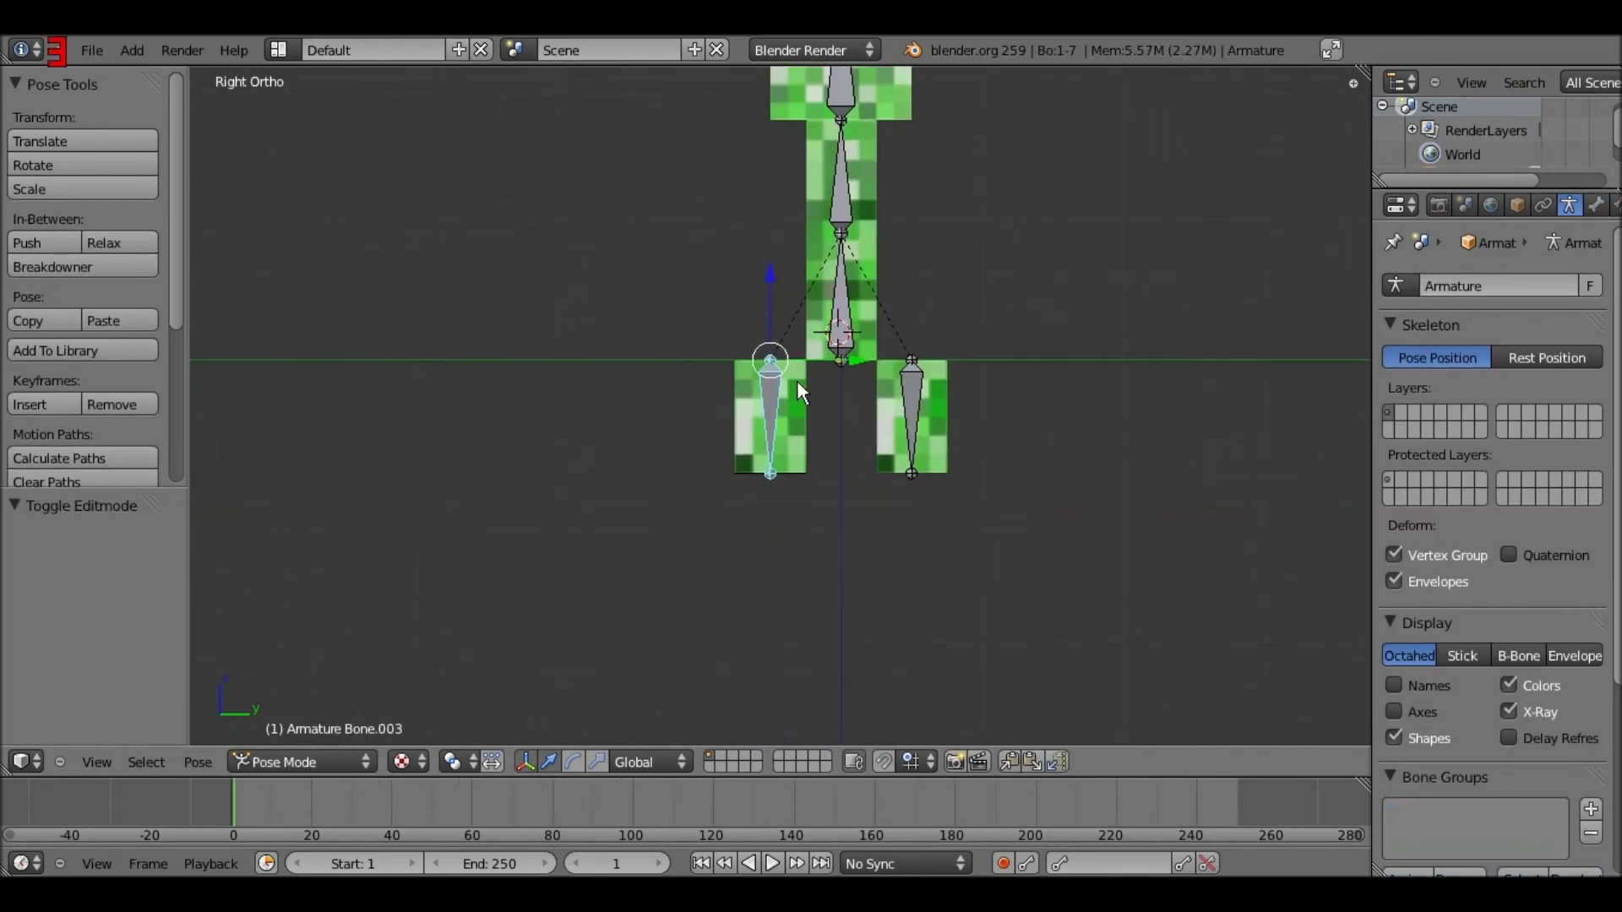
scroll(797, 380, up, 2)
key(r)
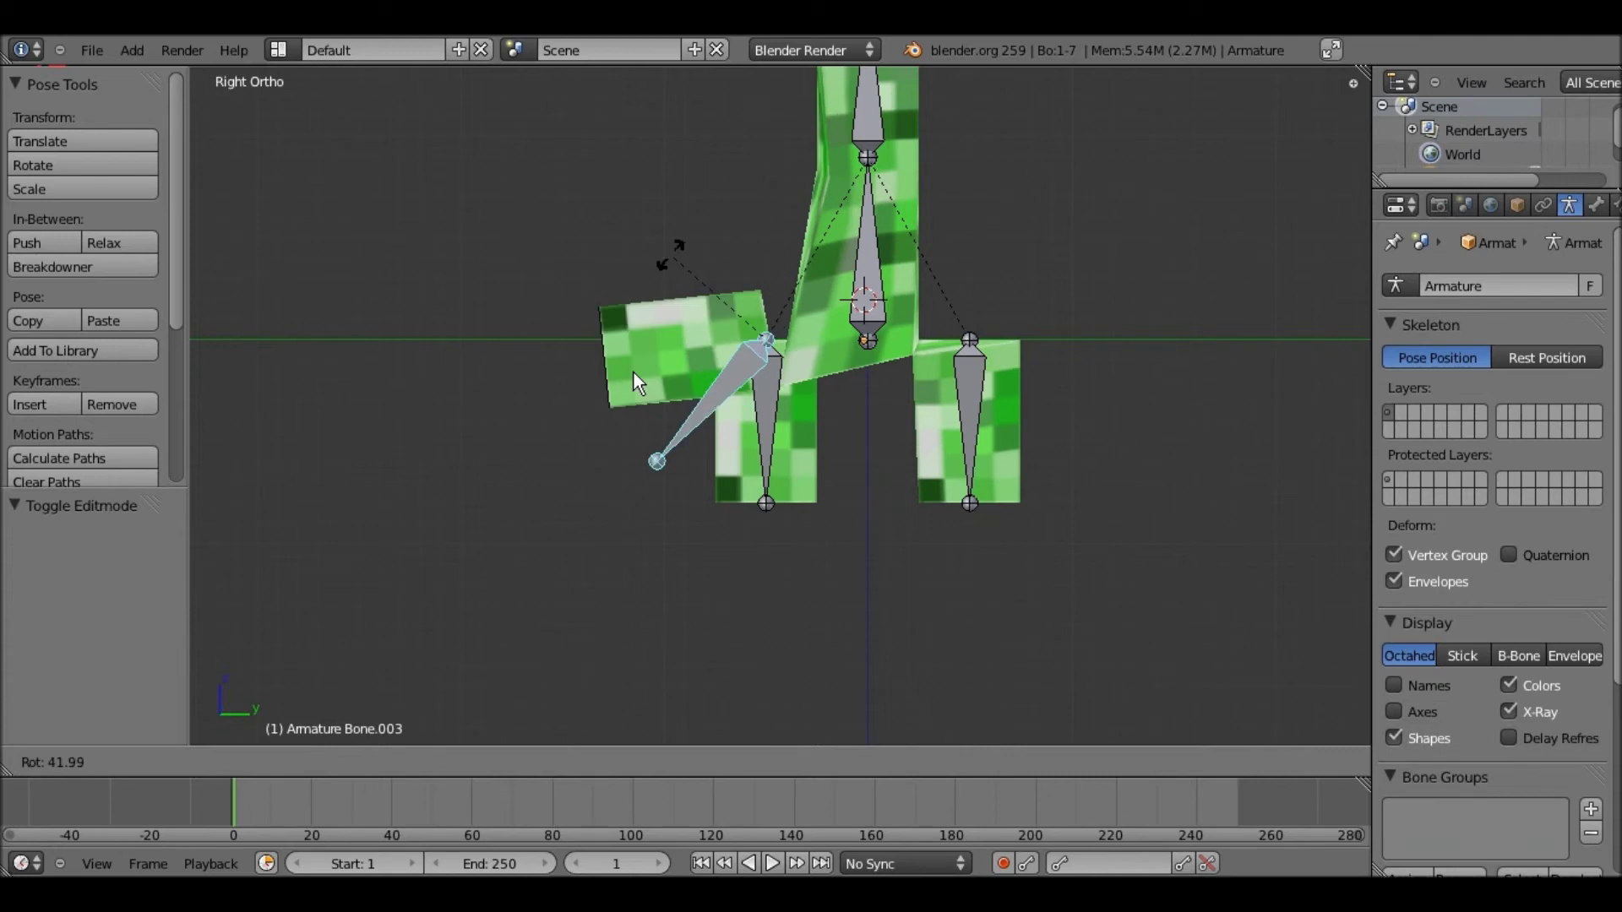
click(634, 380)
key(ctrl+z)
Test-rotate a leg bone on the positive-Y side and undo the rotation
right_click(971, 392)
key(r)
click(961, 461)
key(ctrl+z)
Test-rotate the other leg bone on the positive-Y side about the X axis and undo it
middle_drag(837, 444, 808, 478)
middle_drag(977, 363, 965, 374)
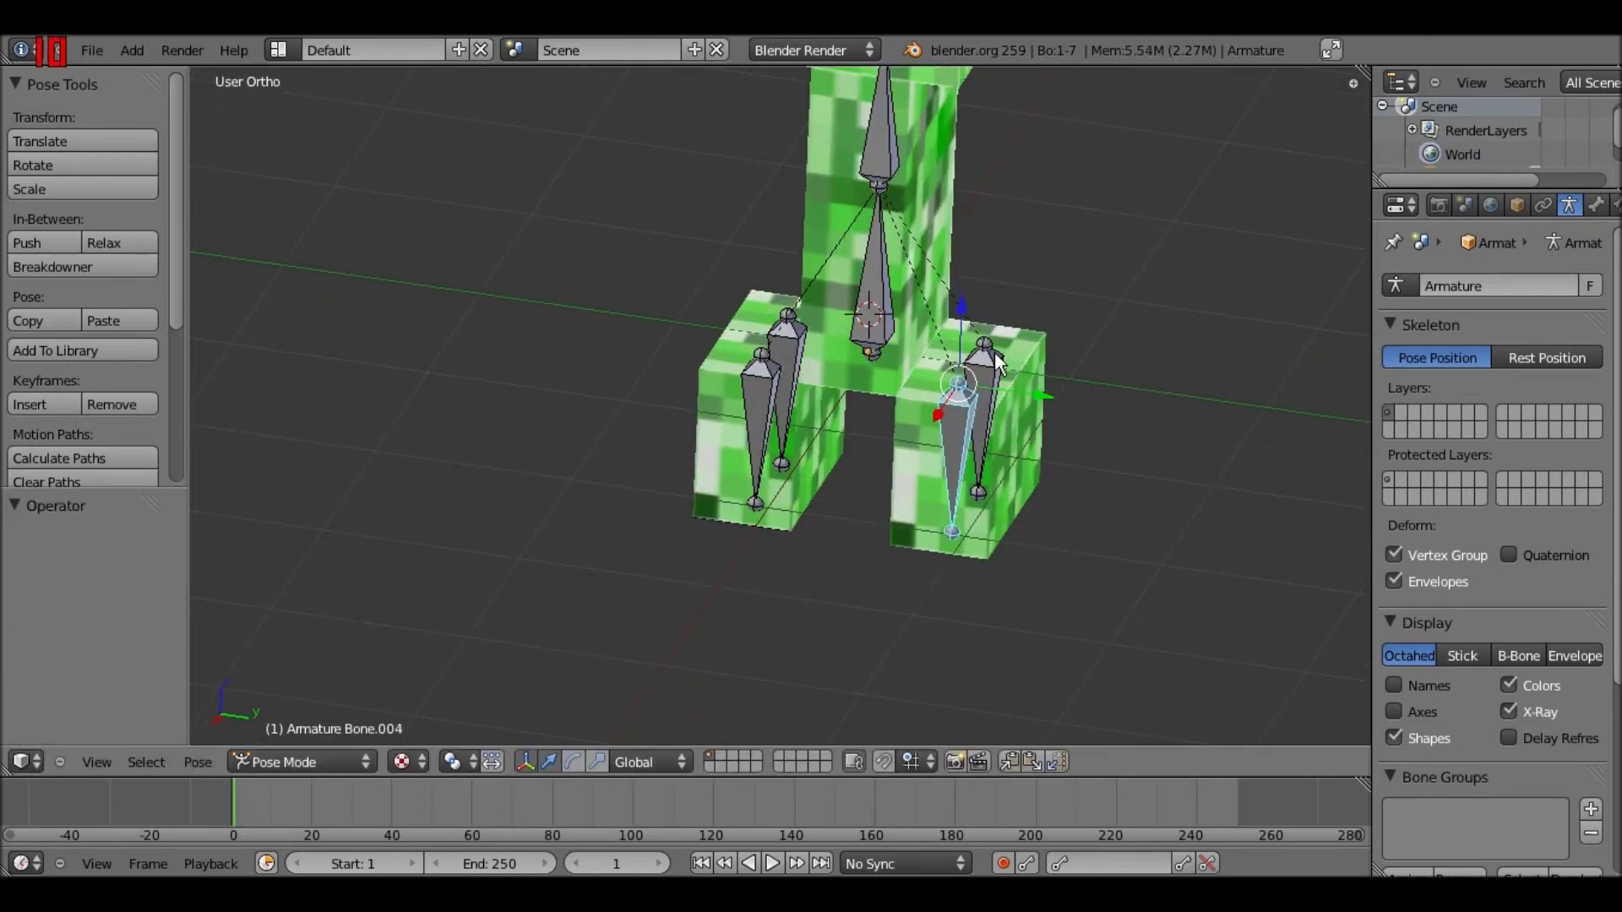
right_click(987, 372)
key(r)
key(x)
click(1024, 415)
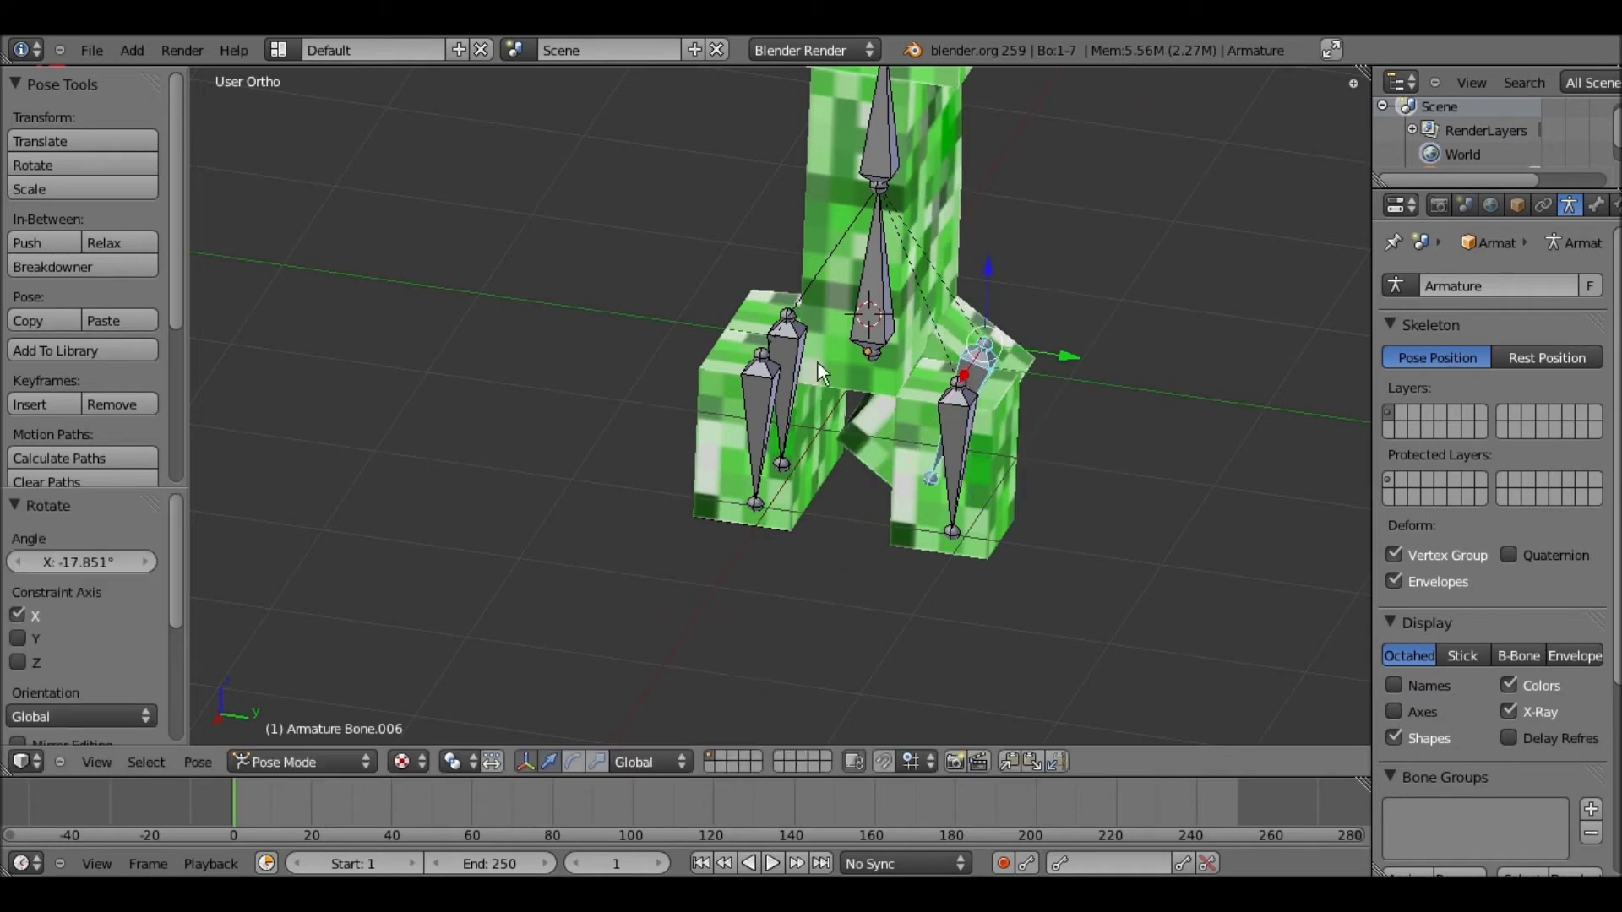
key(ctrl+z)
Test-rotate the leg bone Bone.005 on the negative-Y side about the X axis and clear its rotation
right_click(789, 324)
key(r)
key(x)
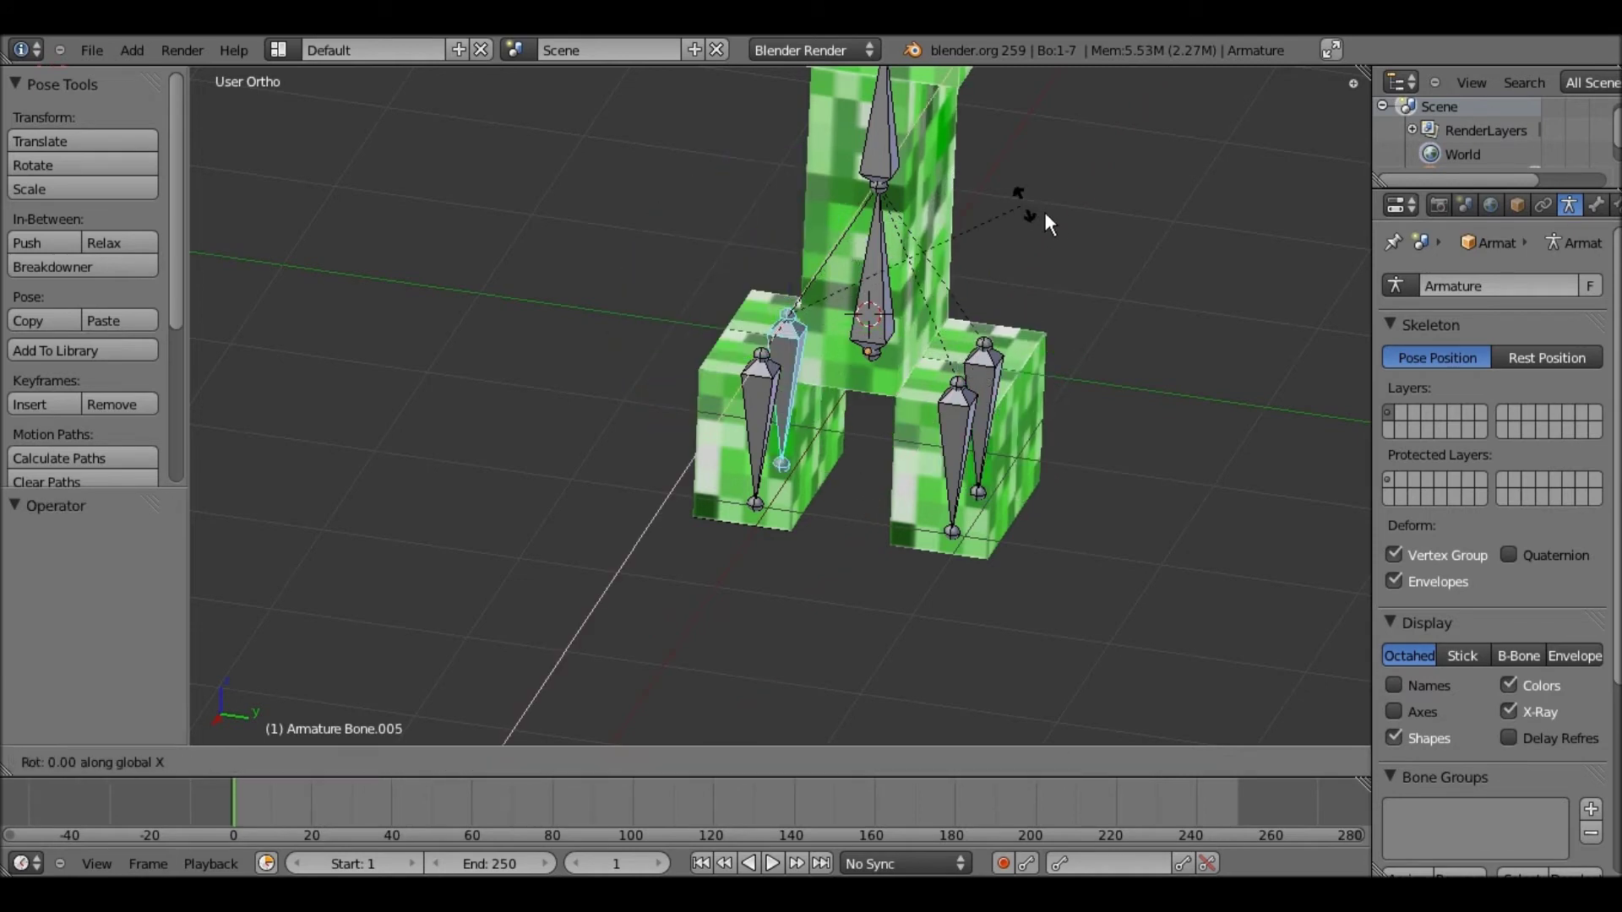
click(1041, 474)
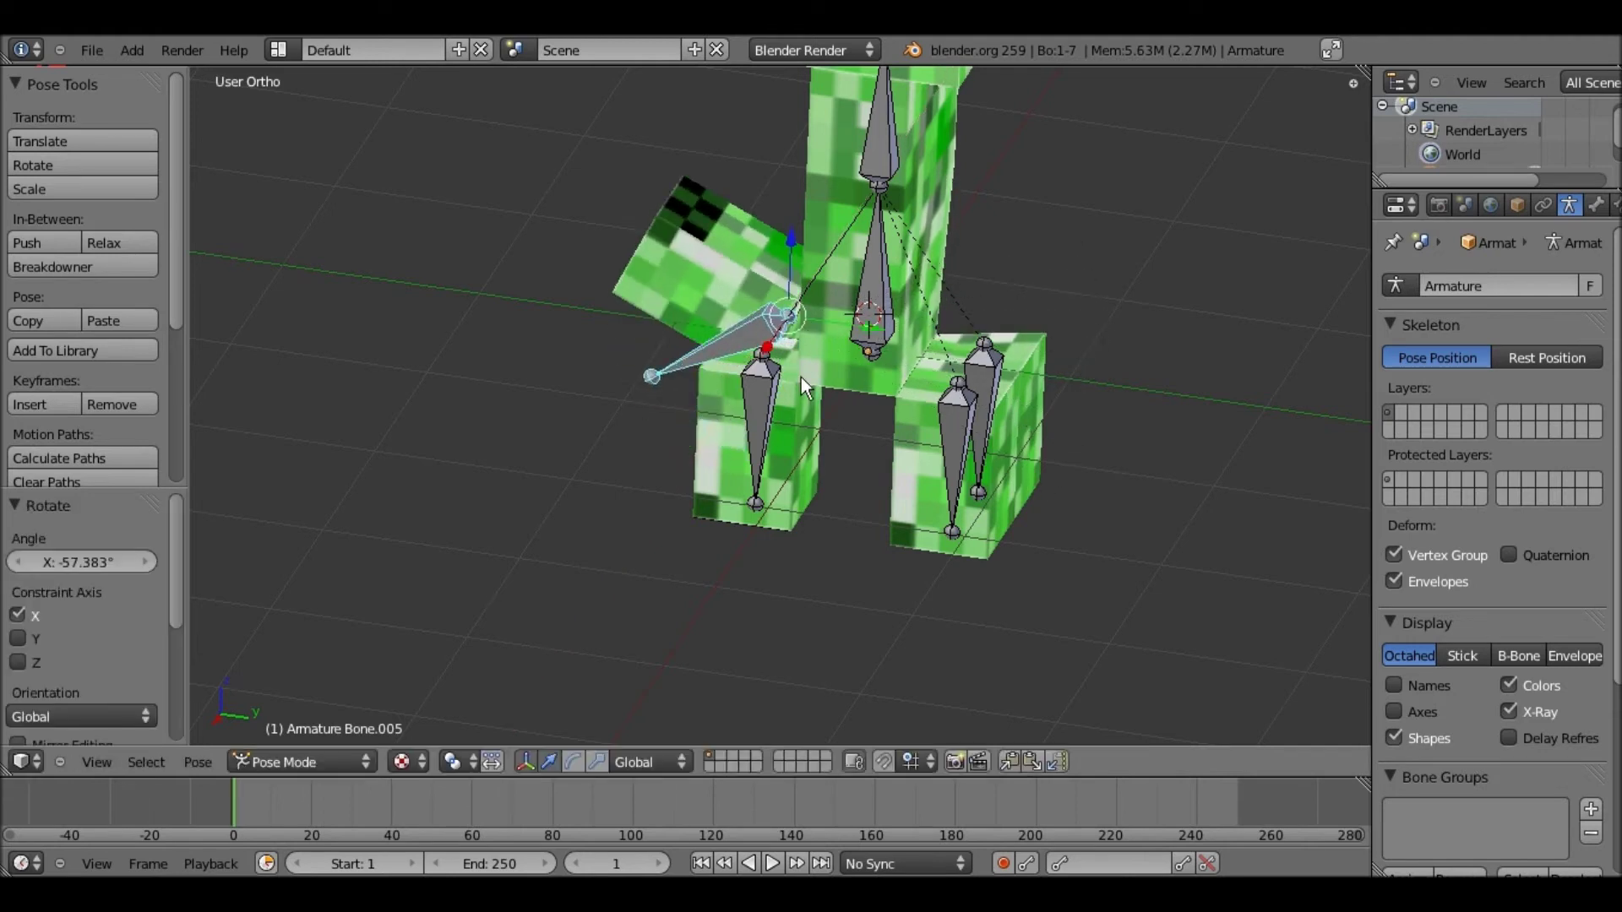
key(alt+r)
Test-rotate the other negative-Y leg bone, Bone.003, about the X axis and clear its rotation
right_click(764, 410)
key(r)
key(x)
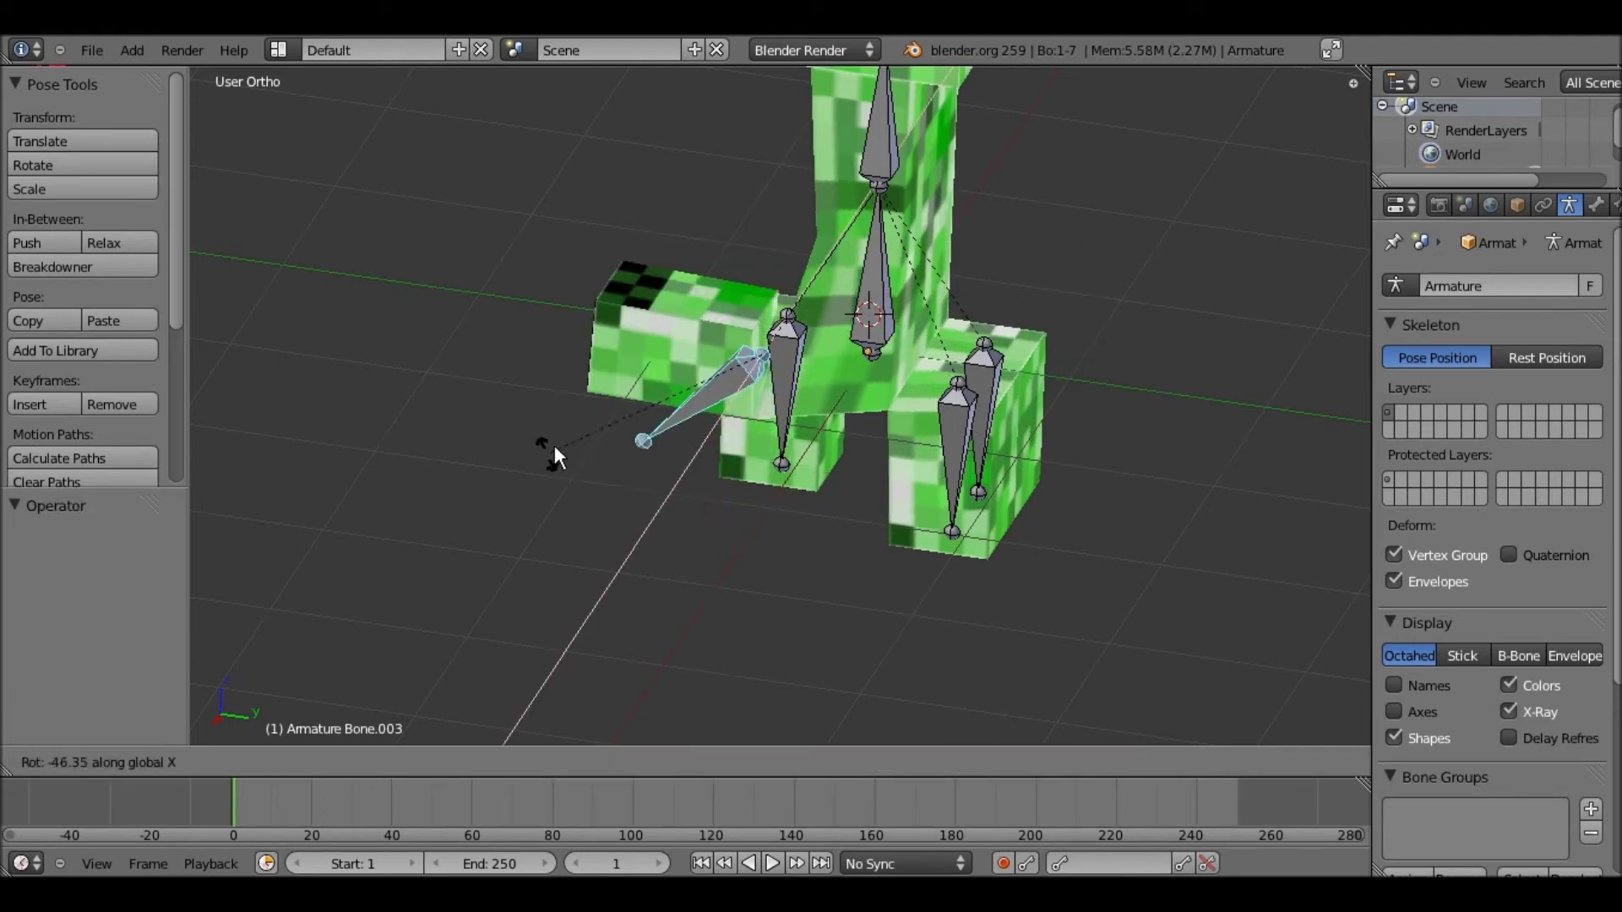
click(558, 443)
key(alt+r)
Move both leg bones on the negative-Y side along Y by 0.2 plus another 0.05 to align with the body's edge
key(KP_3)
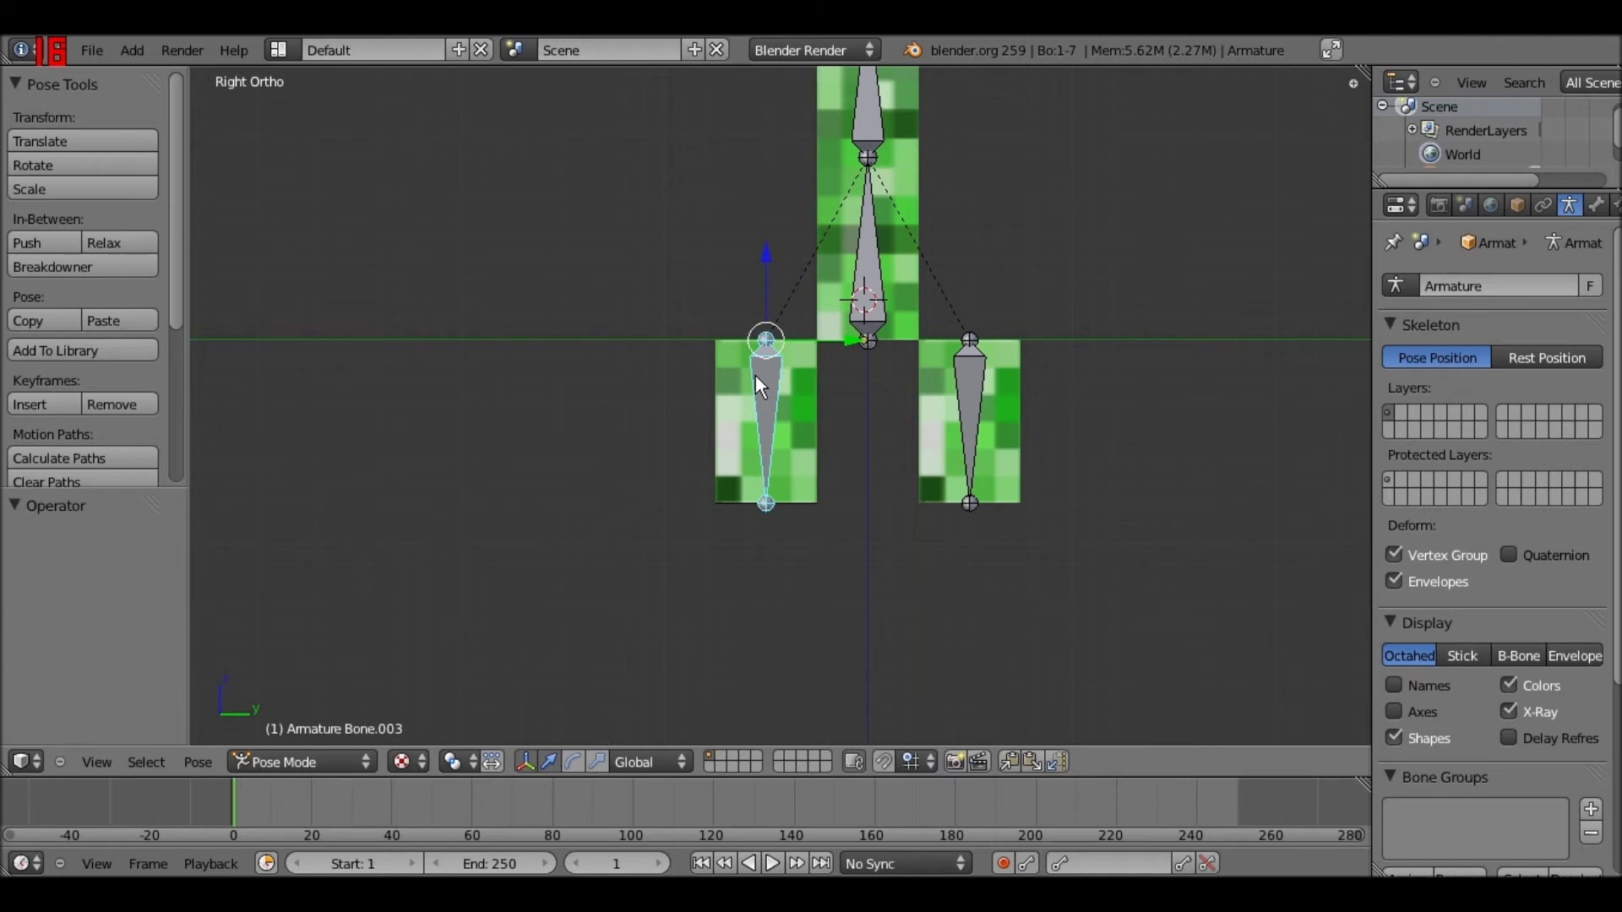
scroll(755, 375, up, 1)
key(Tab)
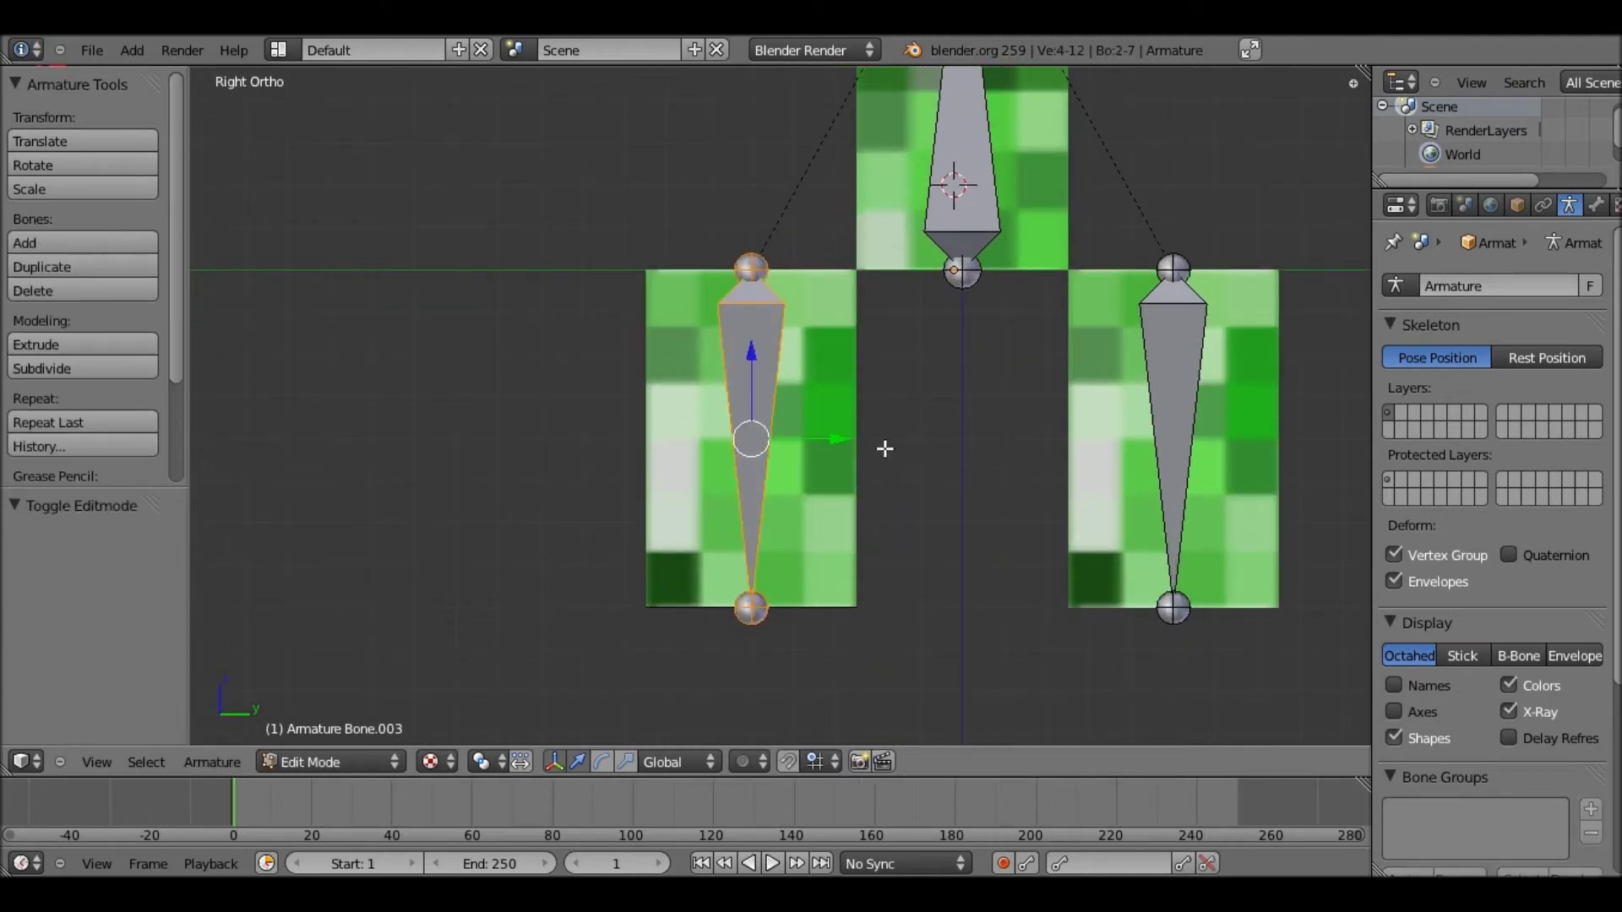
key(g)
key(y)
click(937, 436)
scroll(992, 372, up, 7)
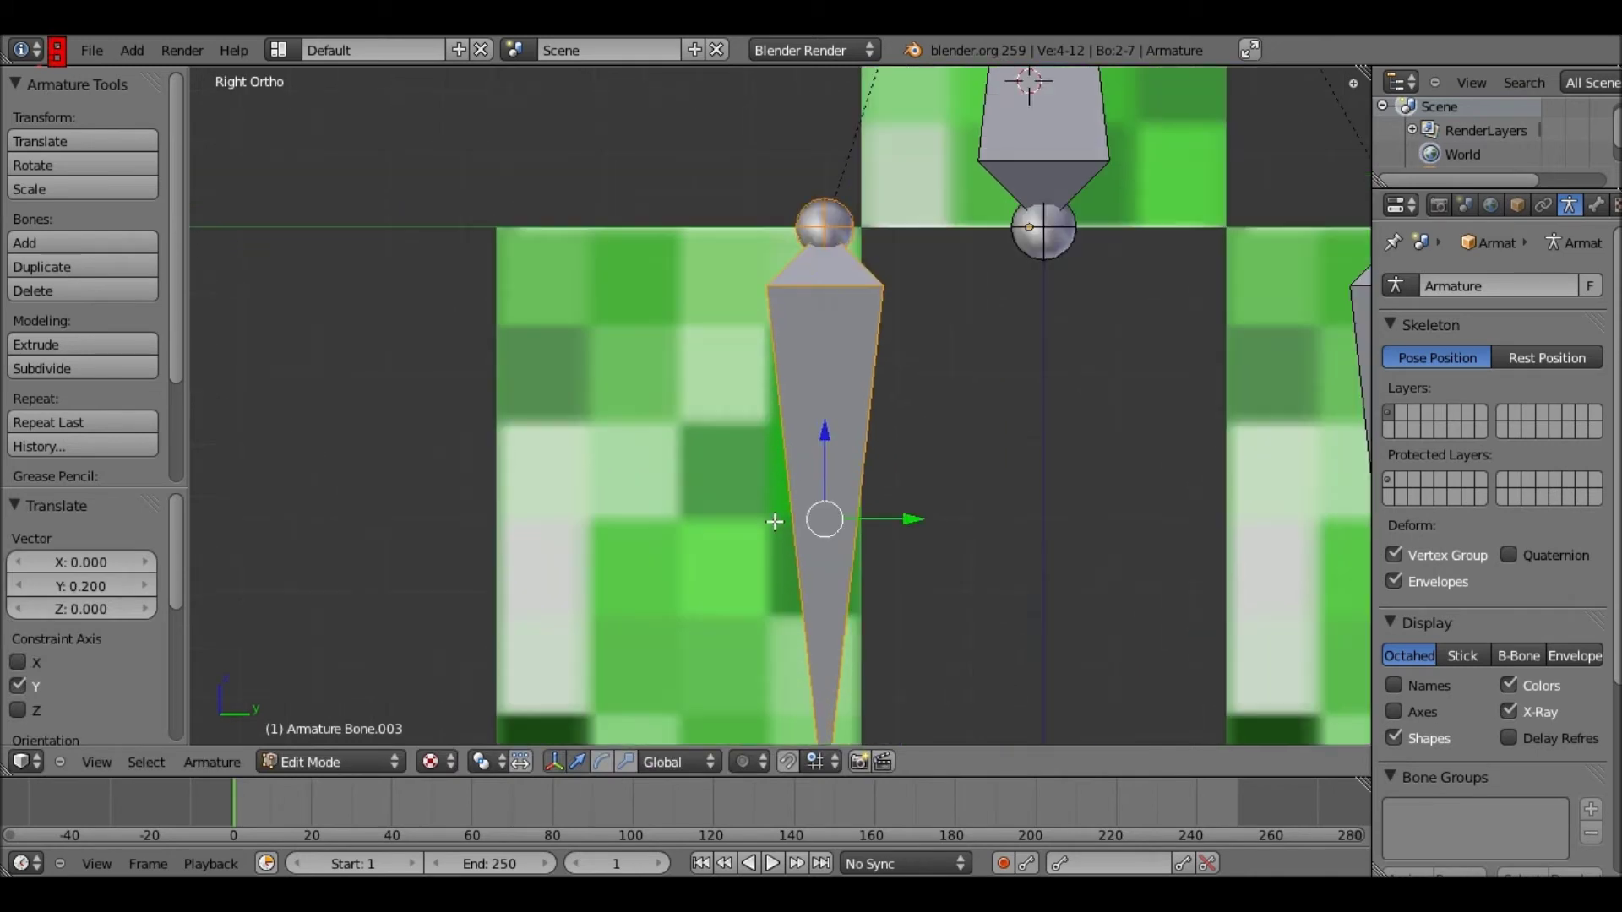
scroll(765, 398, up, 5)
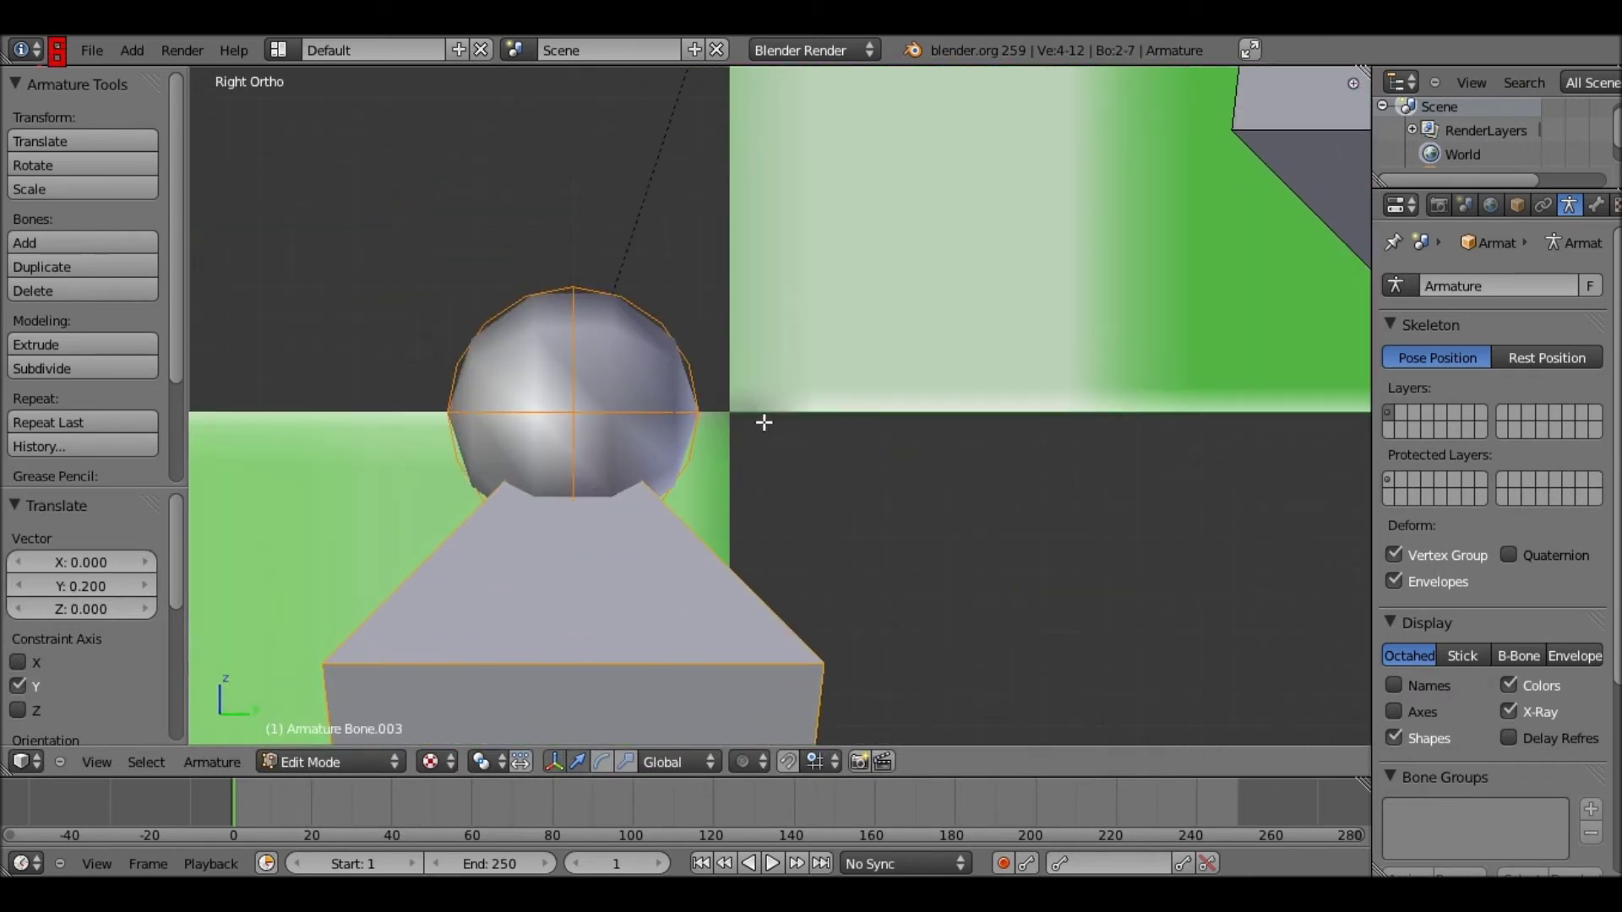
key(g)
key(y)
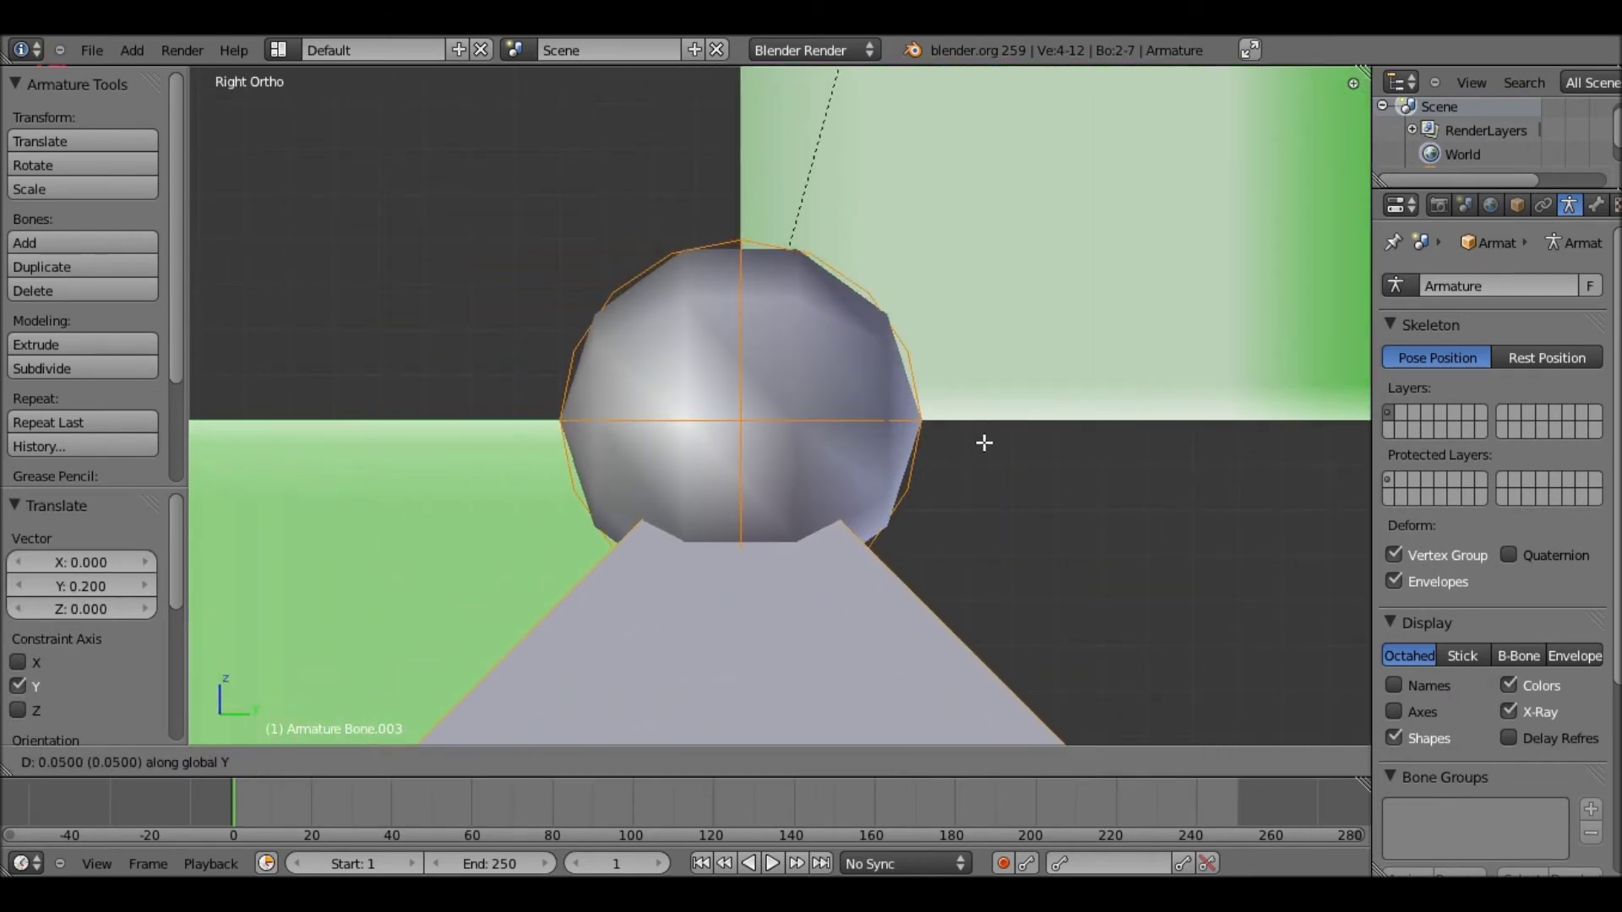
click(984, 443)
Move both leg bones on the positive-Y side along Y by -0.2 plus a small adjustment to align with the body's edge
scroll(993, 436, down, 6)
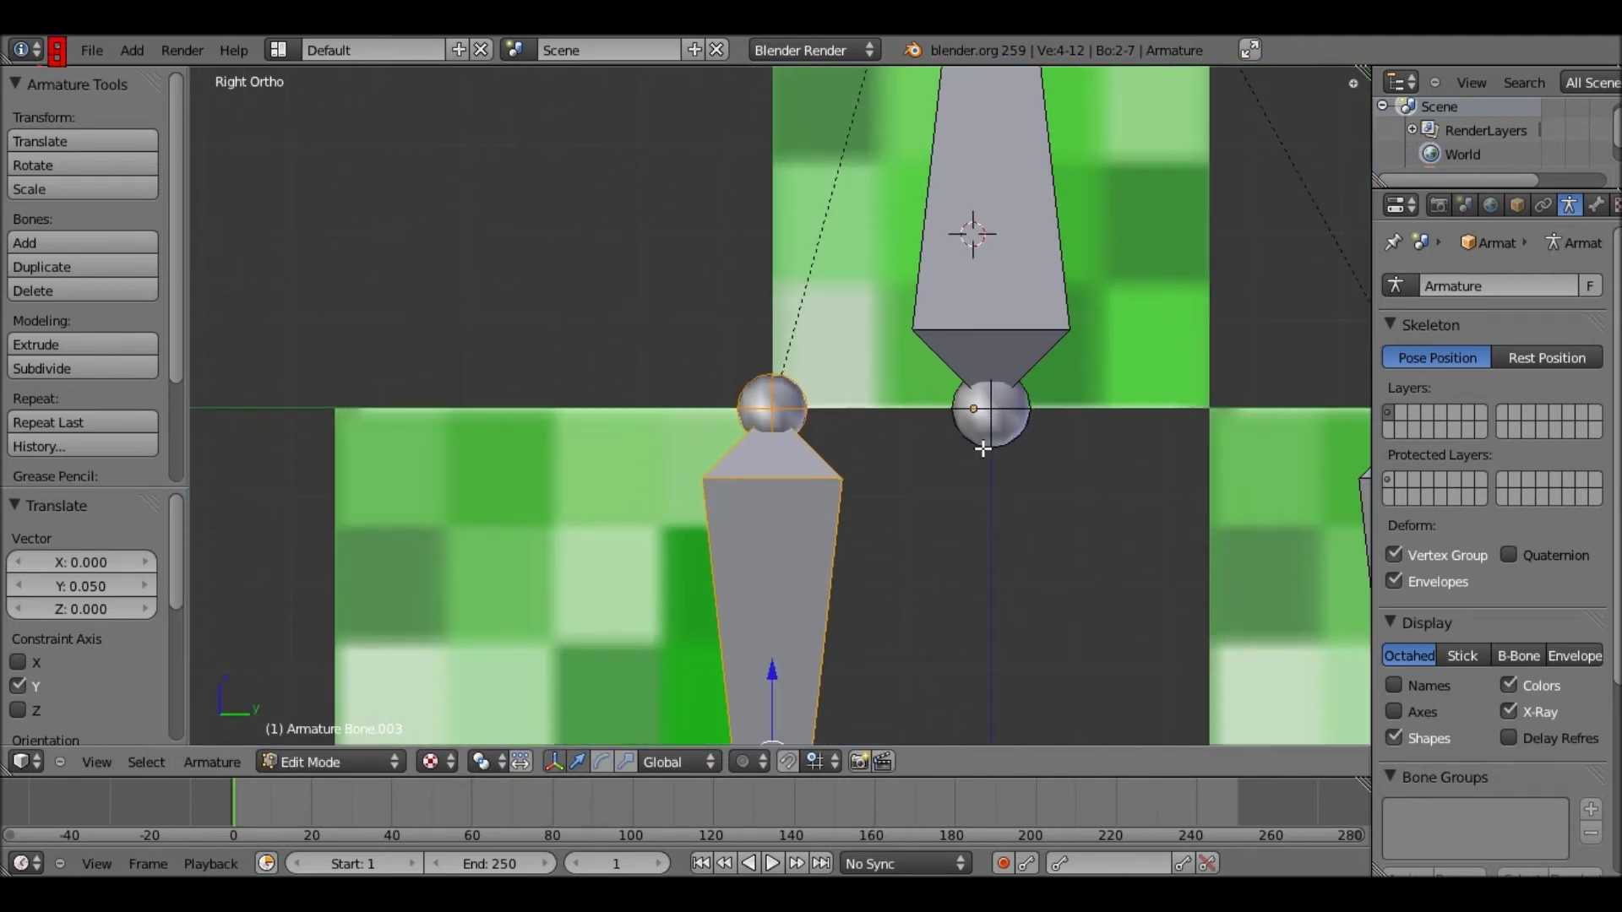
scroll(1072, 500, down, 2)
right_click(1090, 516)
shift+middle_drag(1030, 448, 897, 340)
key(g)
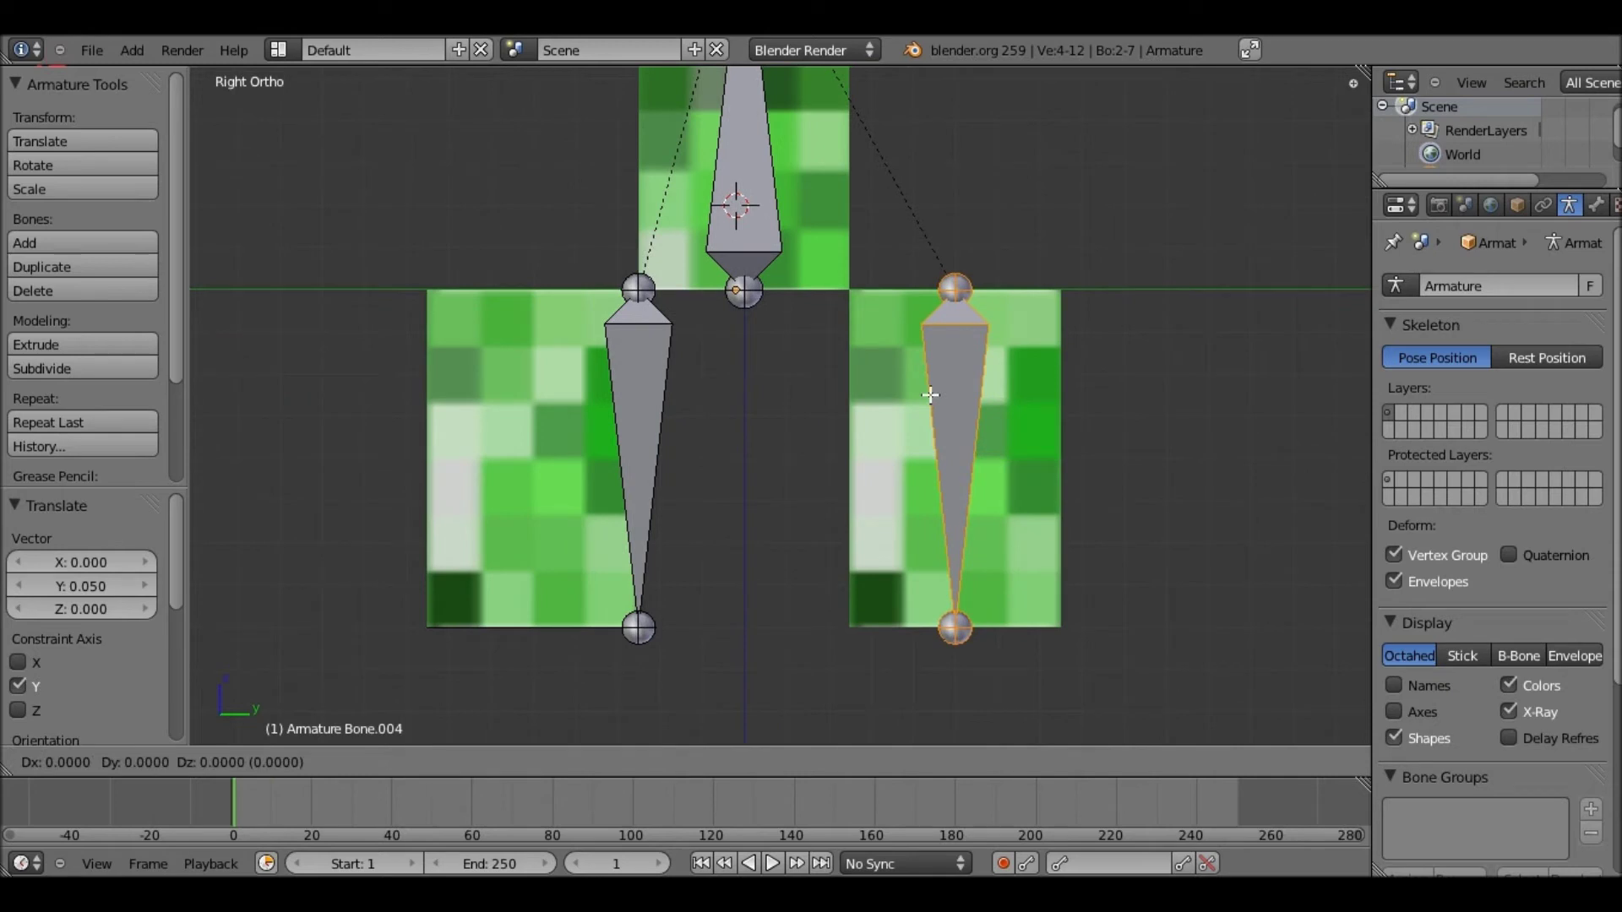
click(913, 398)
scroll(844, 456, up, 6)
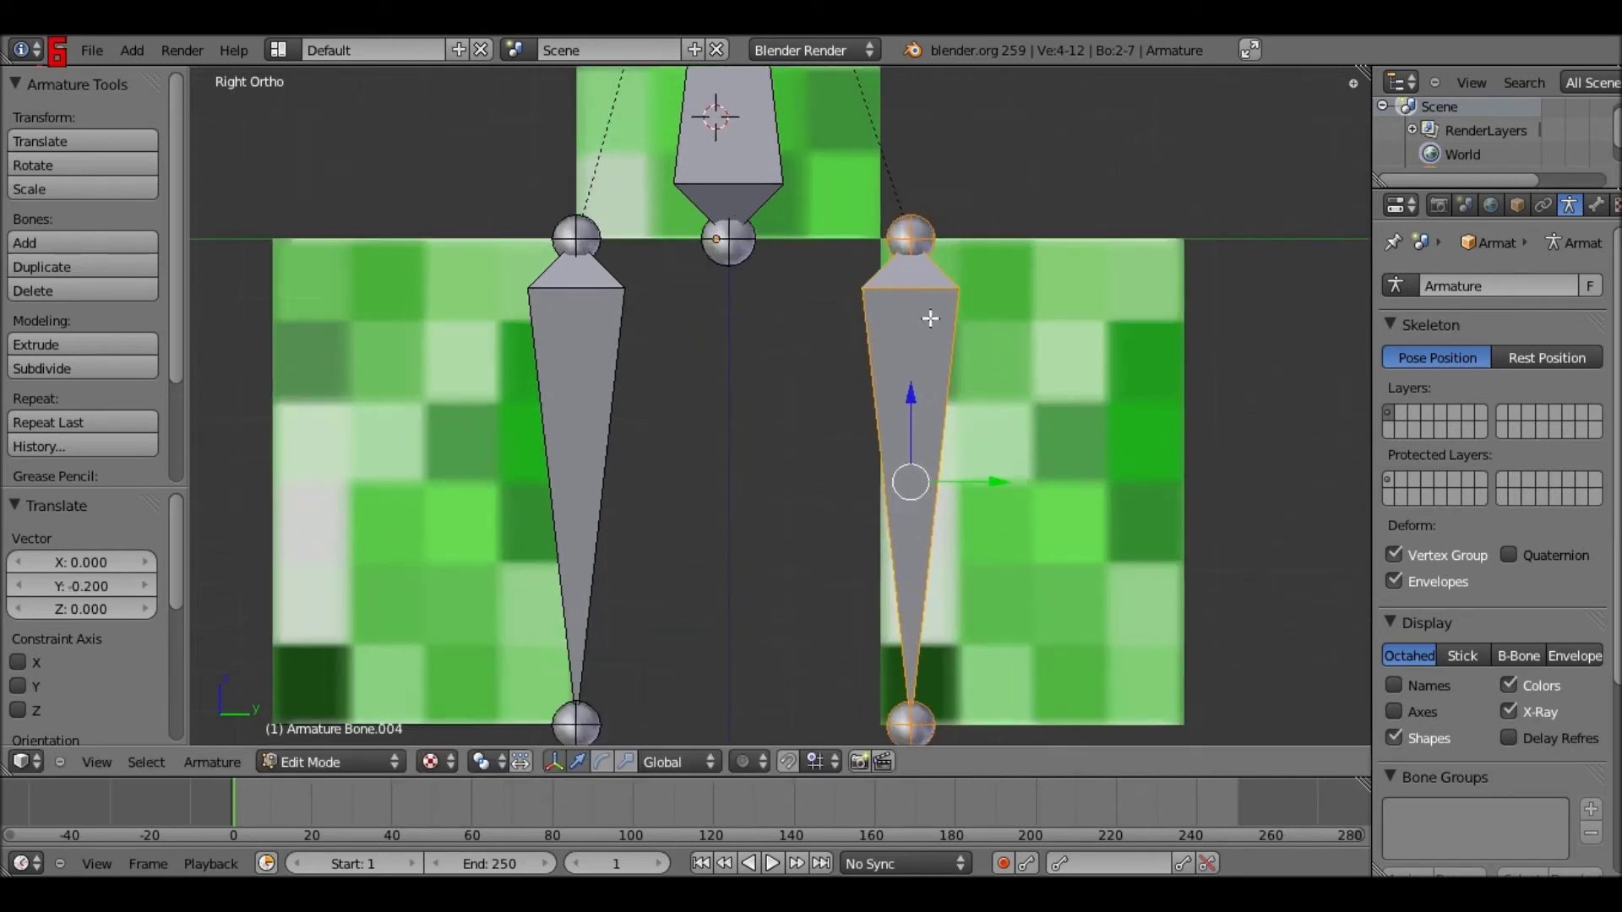
scroll(803, 504, up, 8)
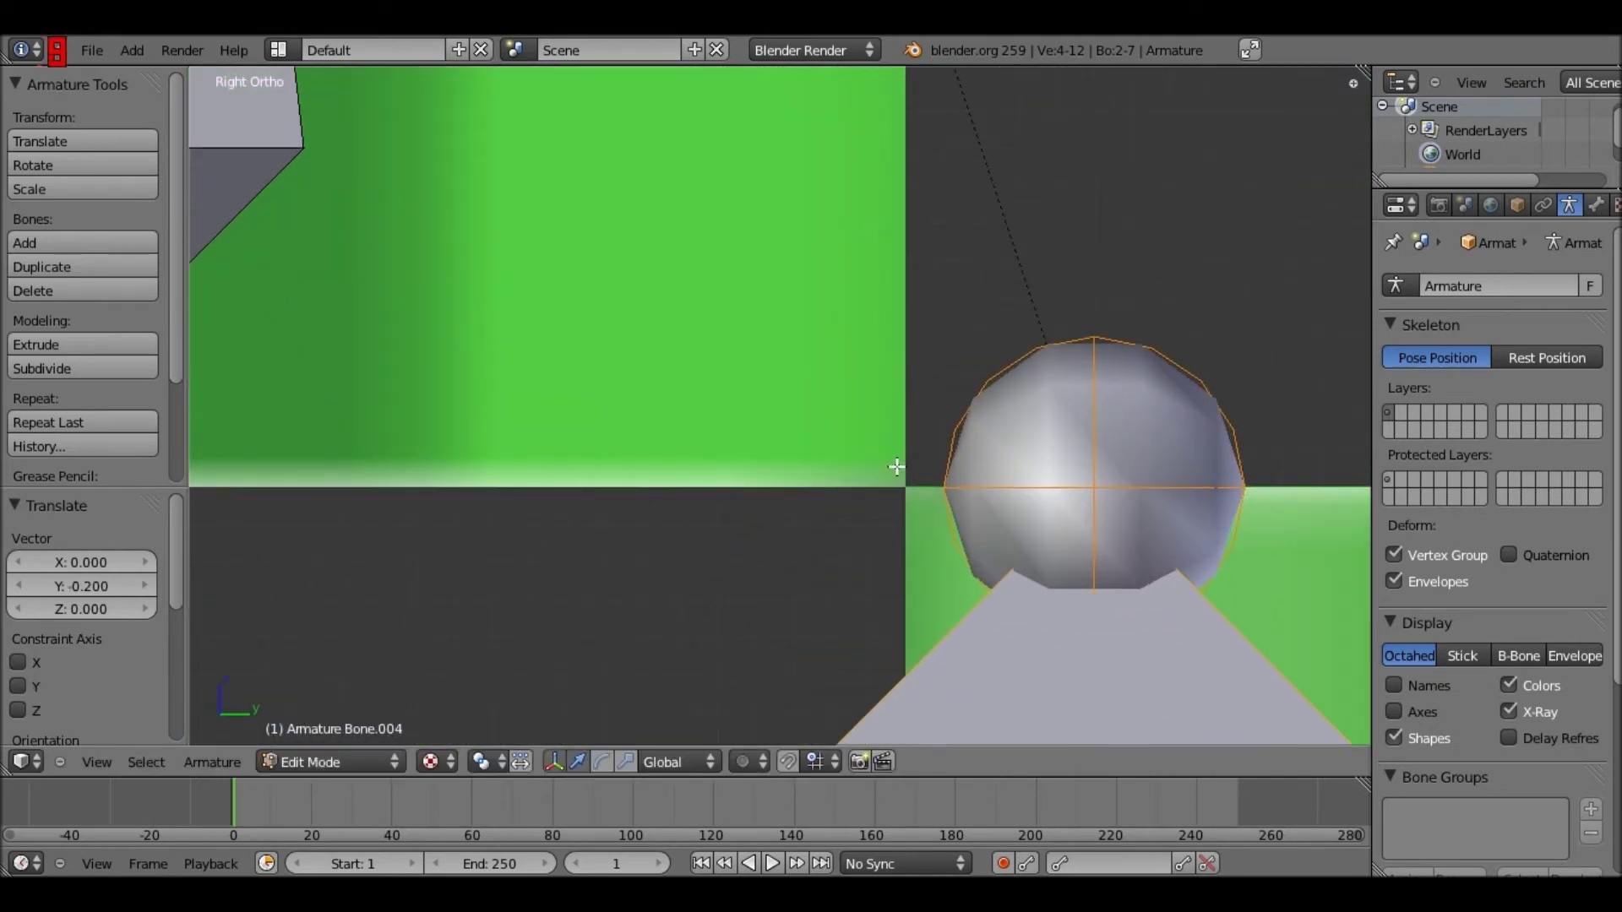
key(g)
key(y)
click(646, 478)
Test-rotate the repositioned leg bone Bone.003 in Pose Mode and undo the rotation
key(ctrl+Tab)
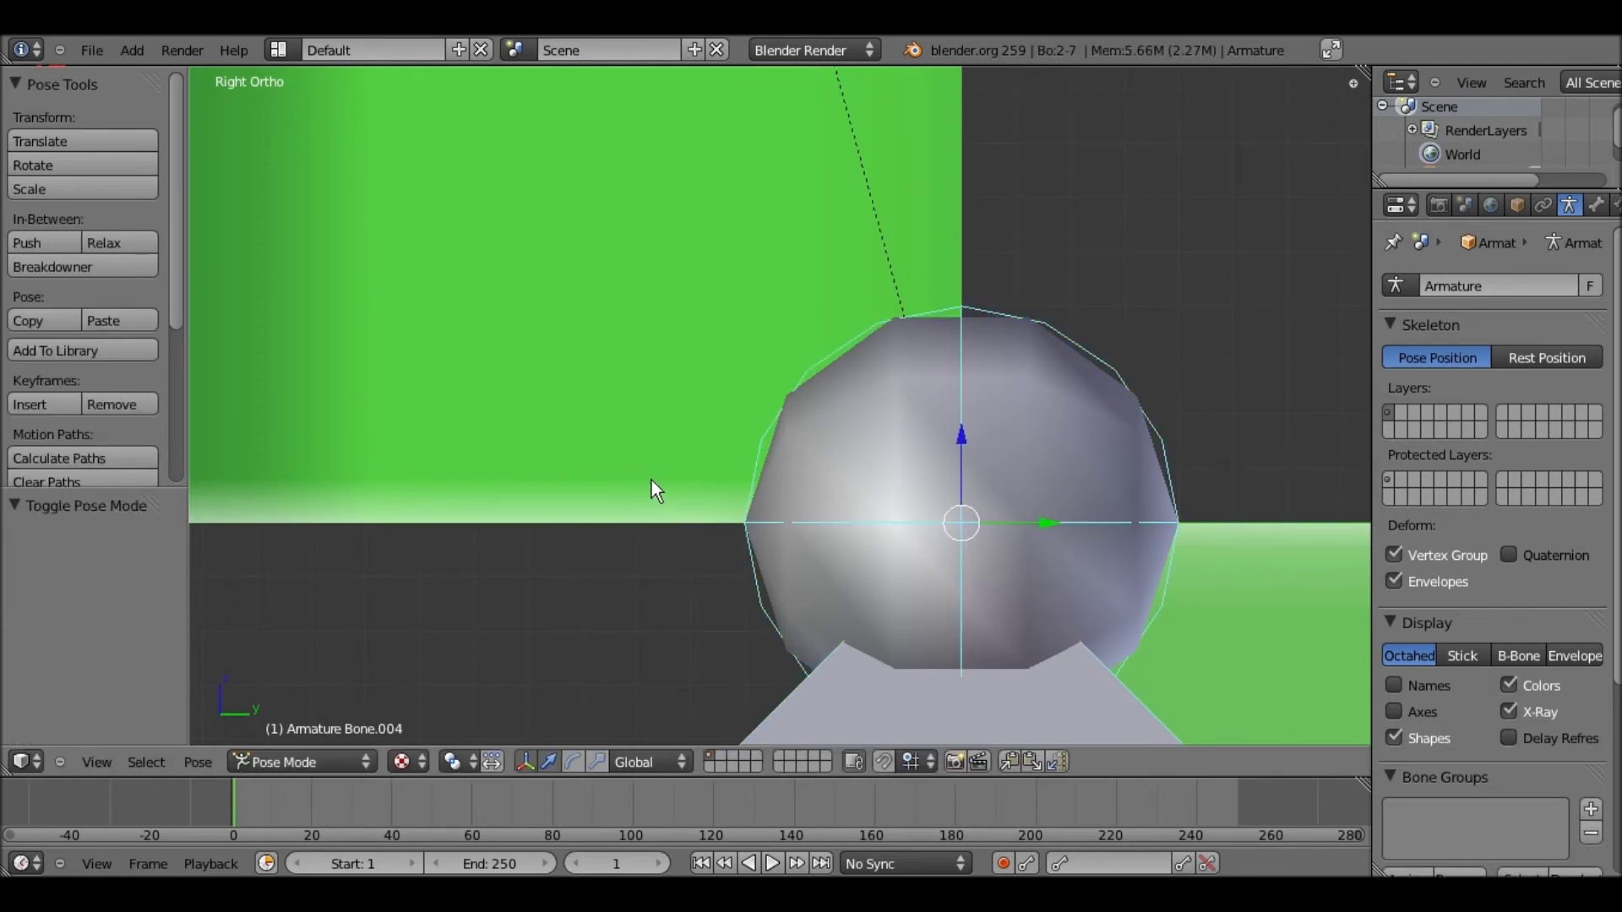
scroll(684, 400, down, 5)
scroll(791, 520, down, 6)
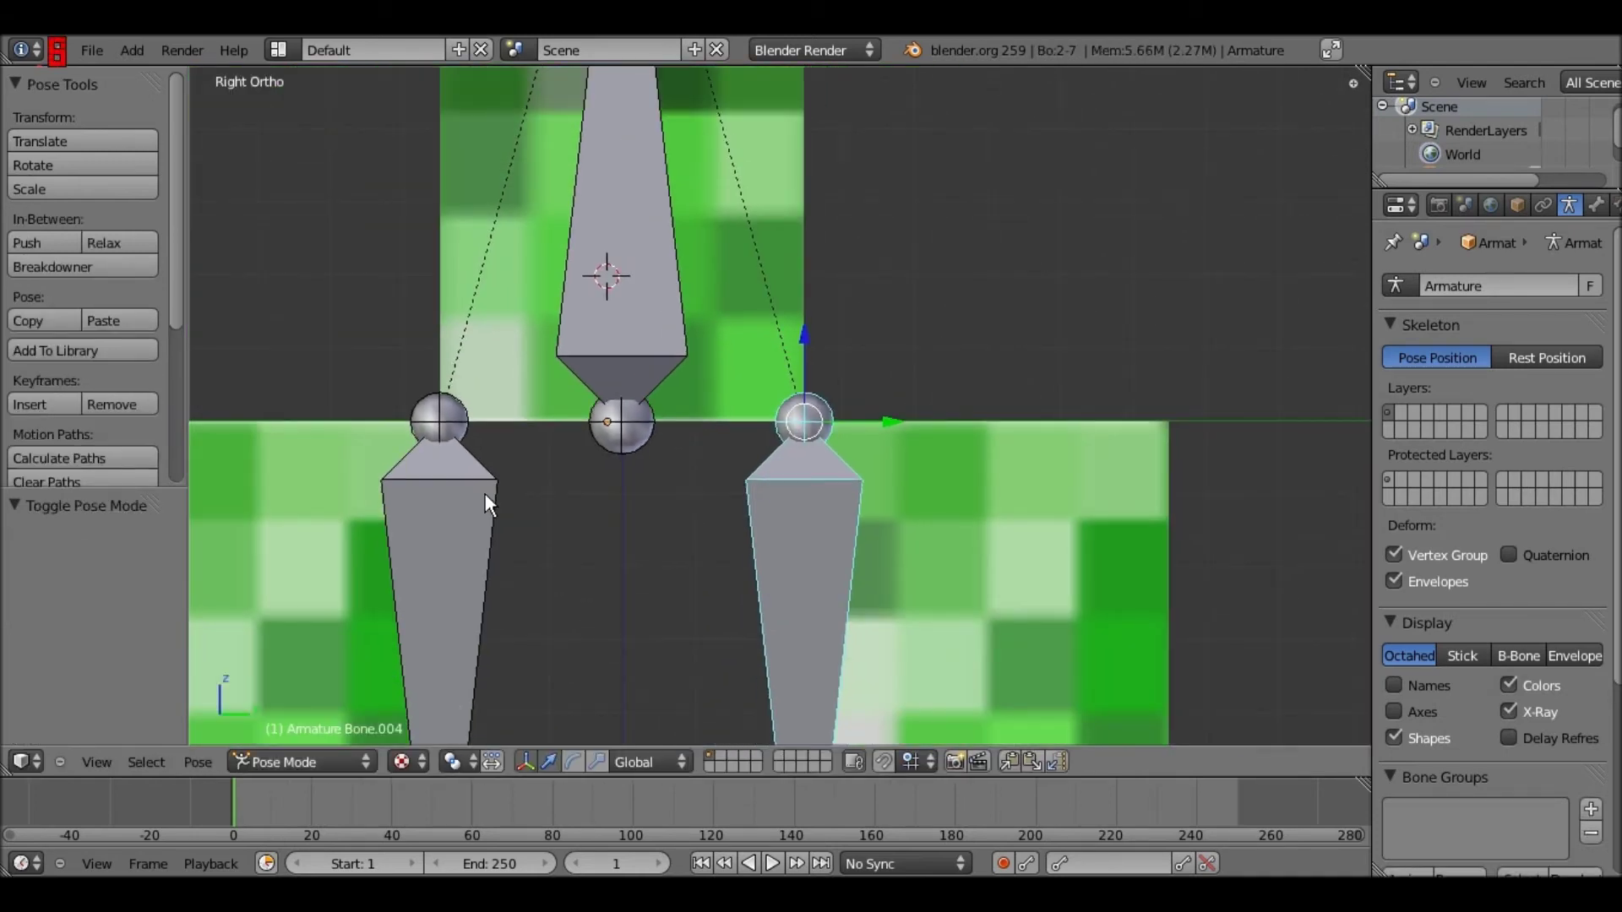
right_click(488, 503)
key(r)
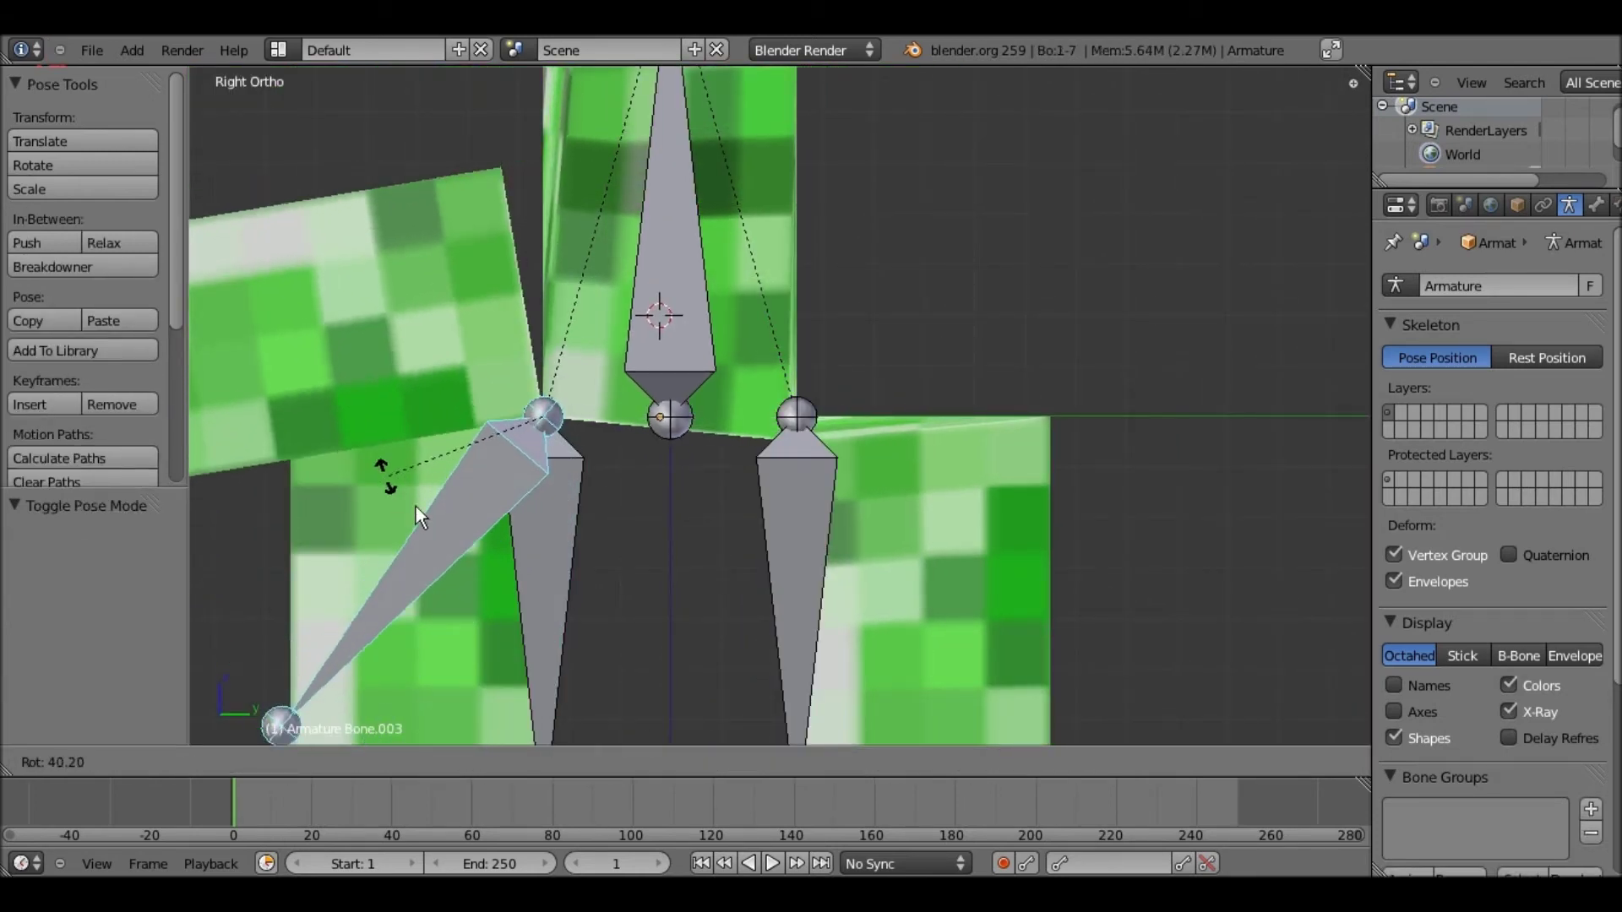
click(448, 500)
key(ctrl+z)
Subdivide the entire creeper mesh three times in Edit Mode and undo the last subdivision
shift+middle_drag(521, 421, 647, 363)
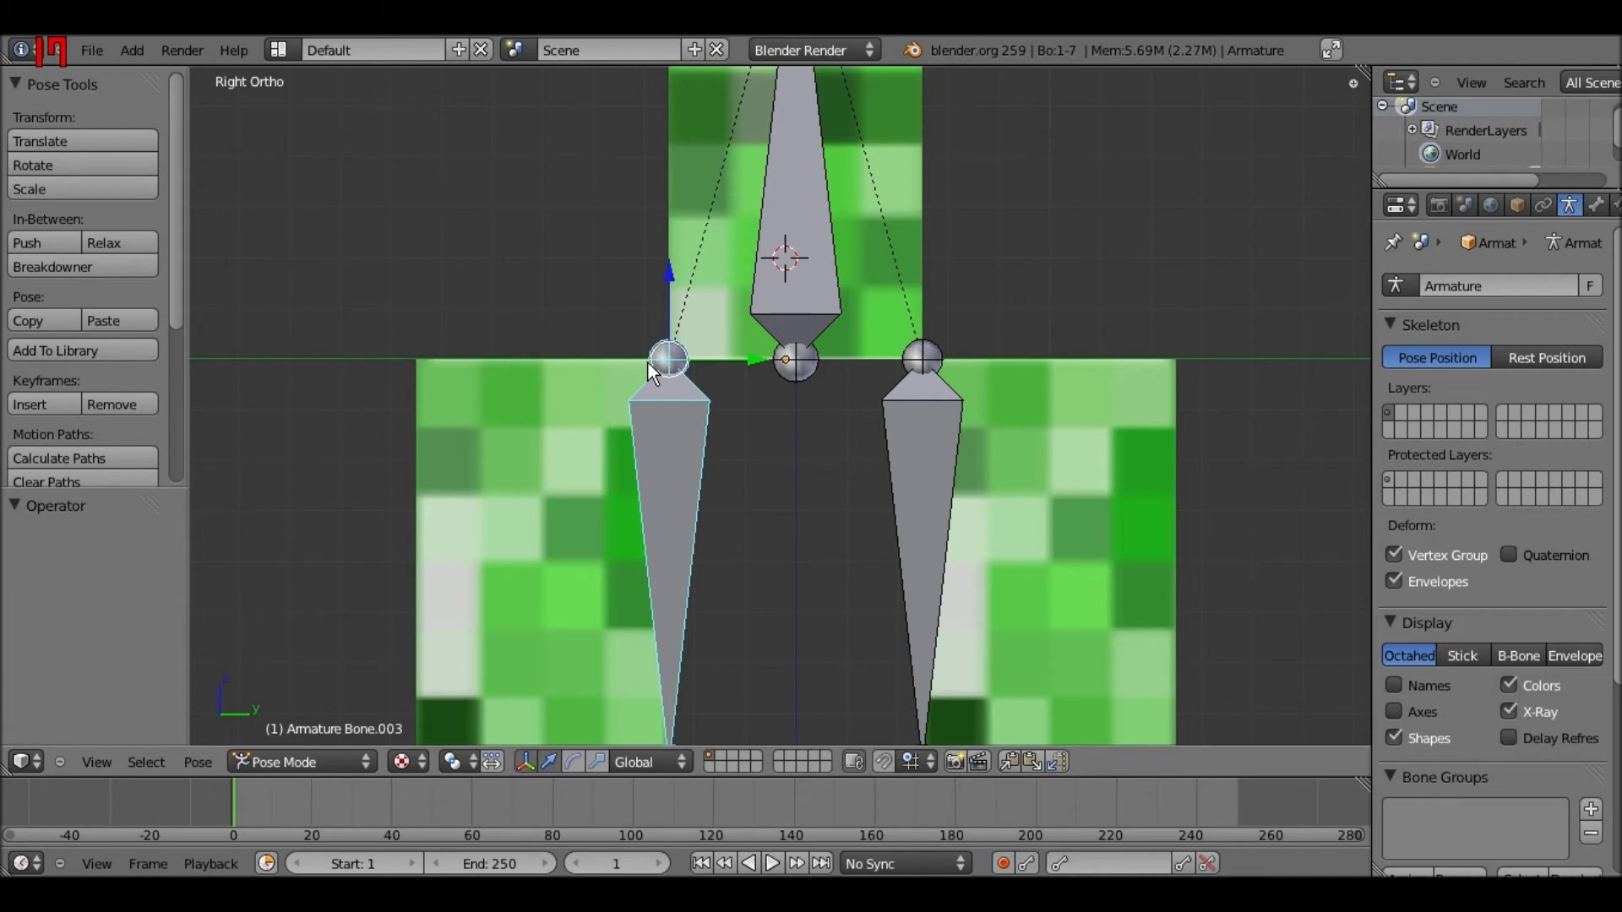
shift+middle_drag(647, 364, 723, 311)
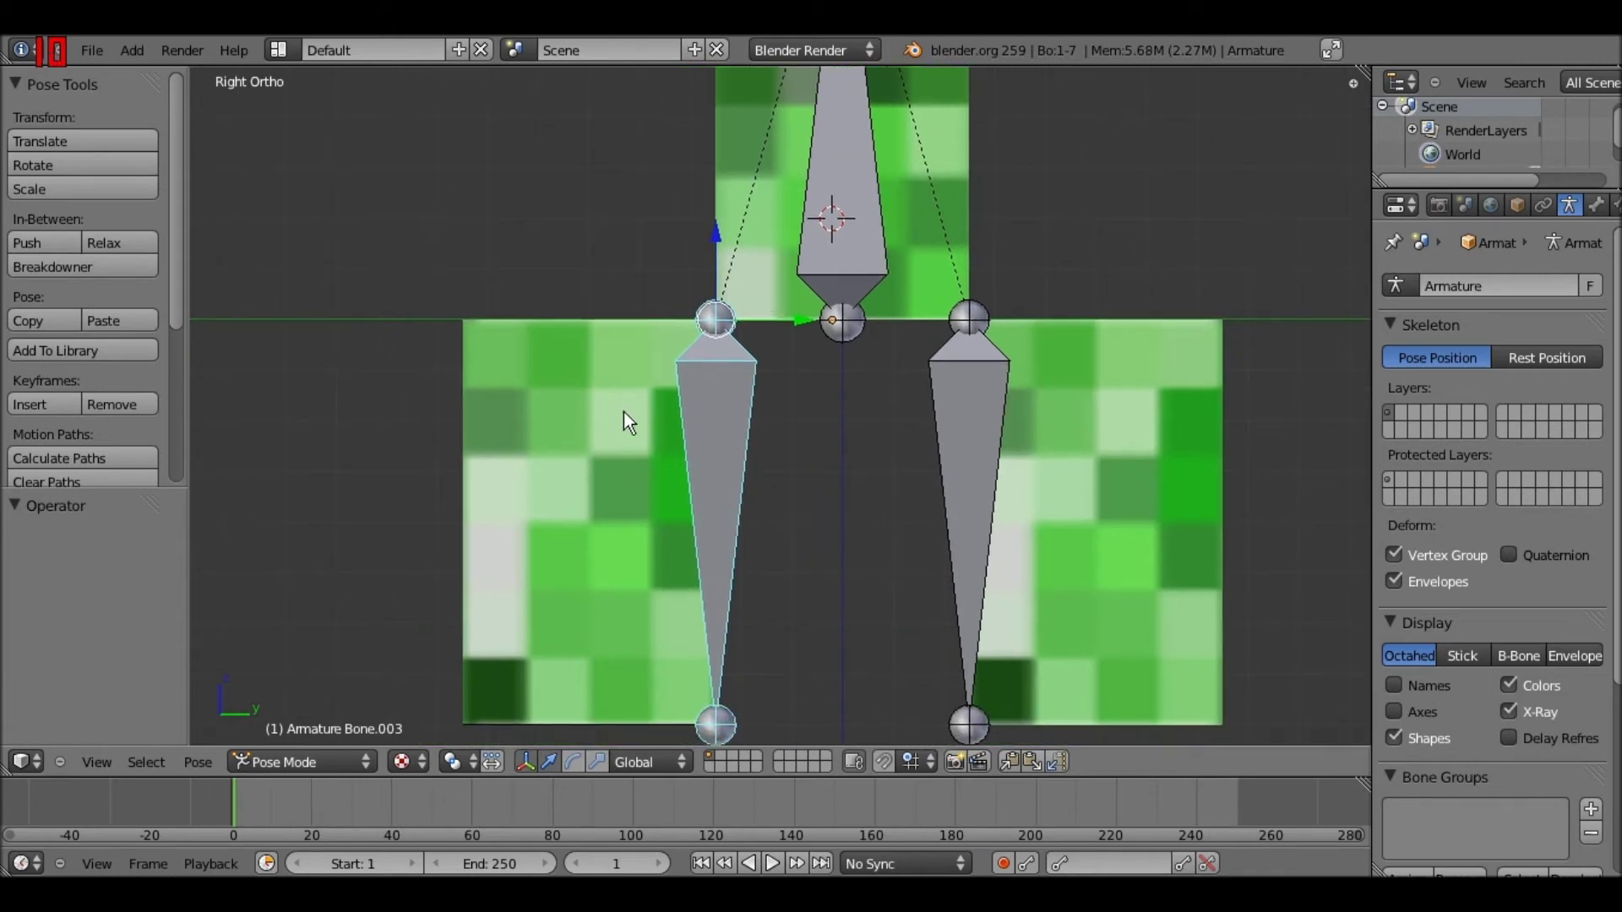
right_click(624, 412)
click(323, 765)
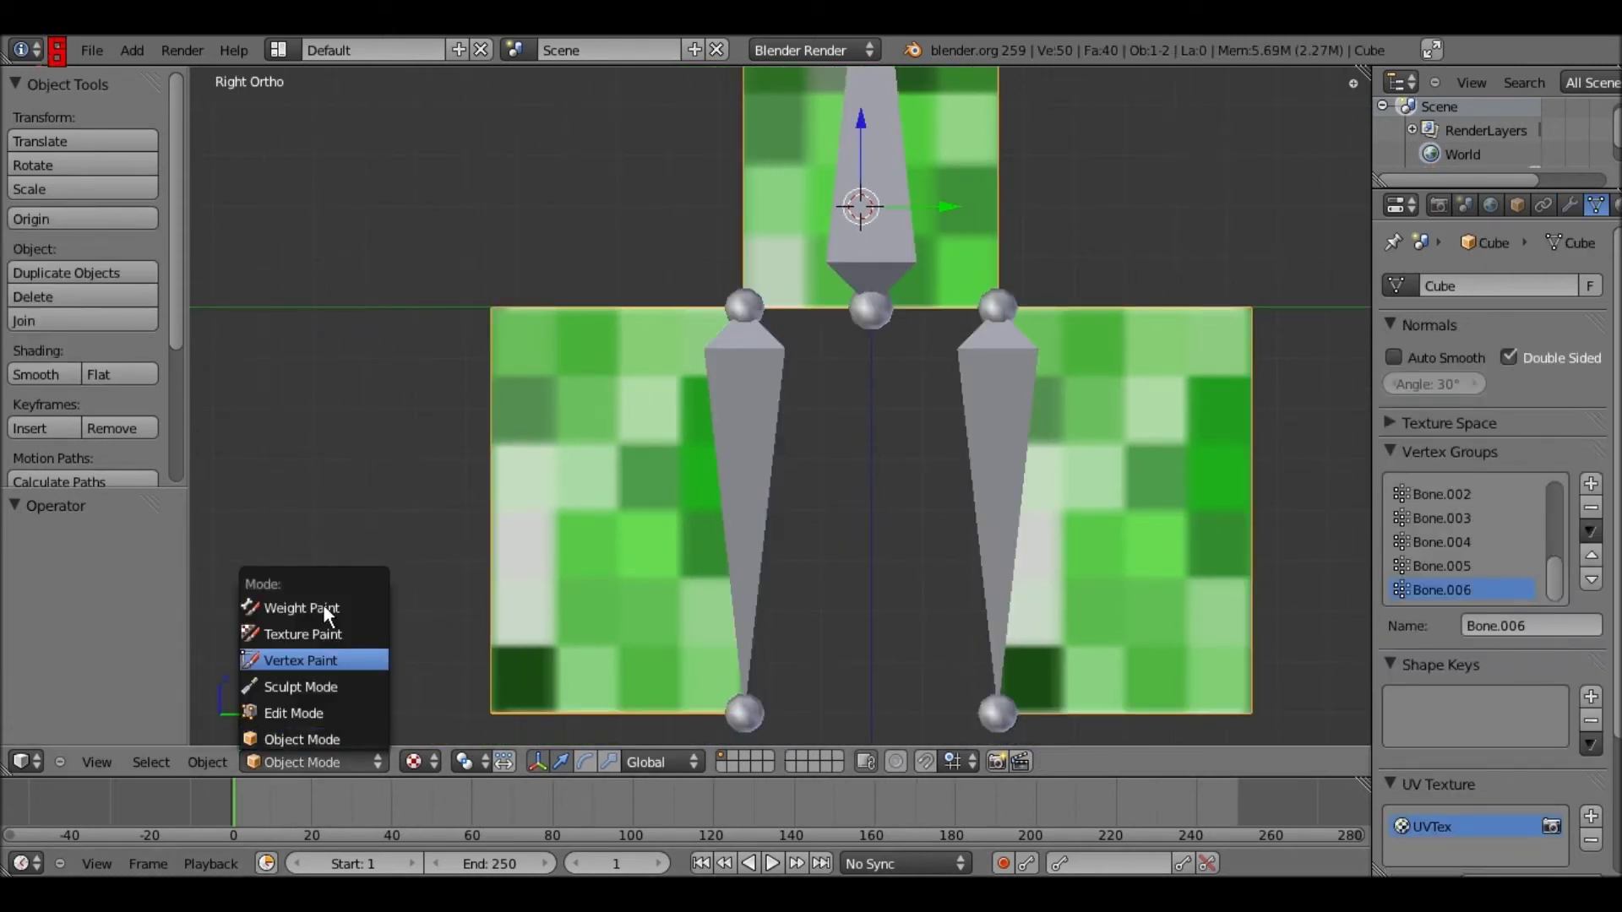
key(Tab)
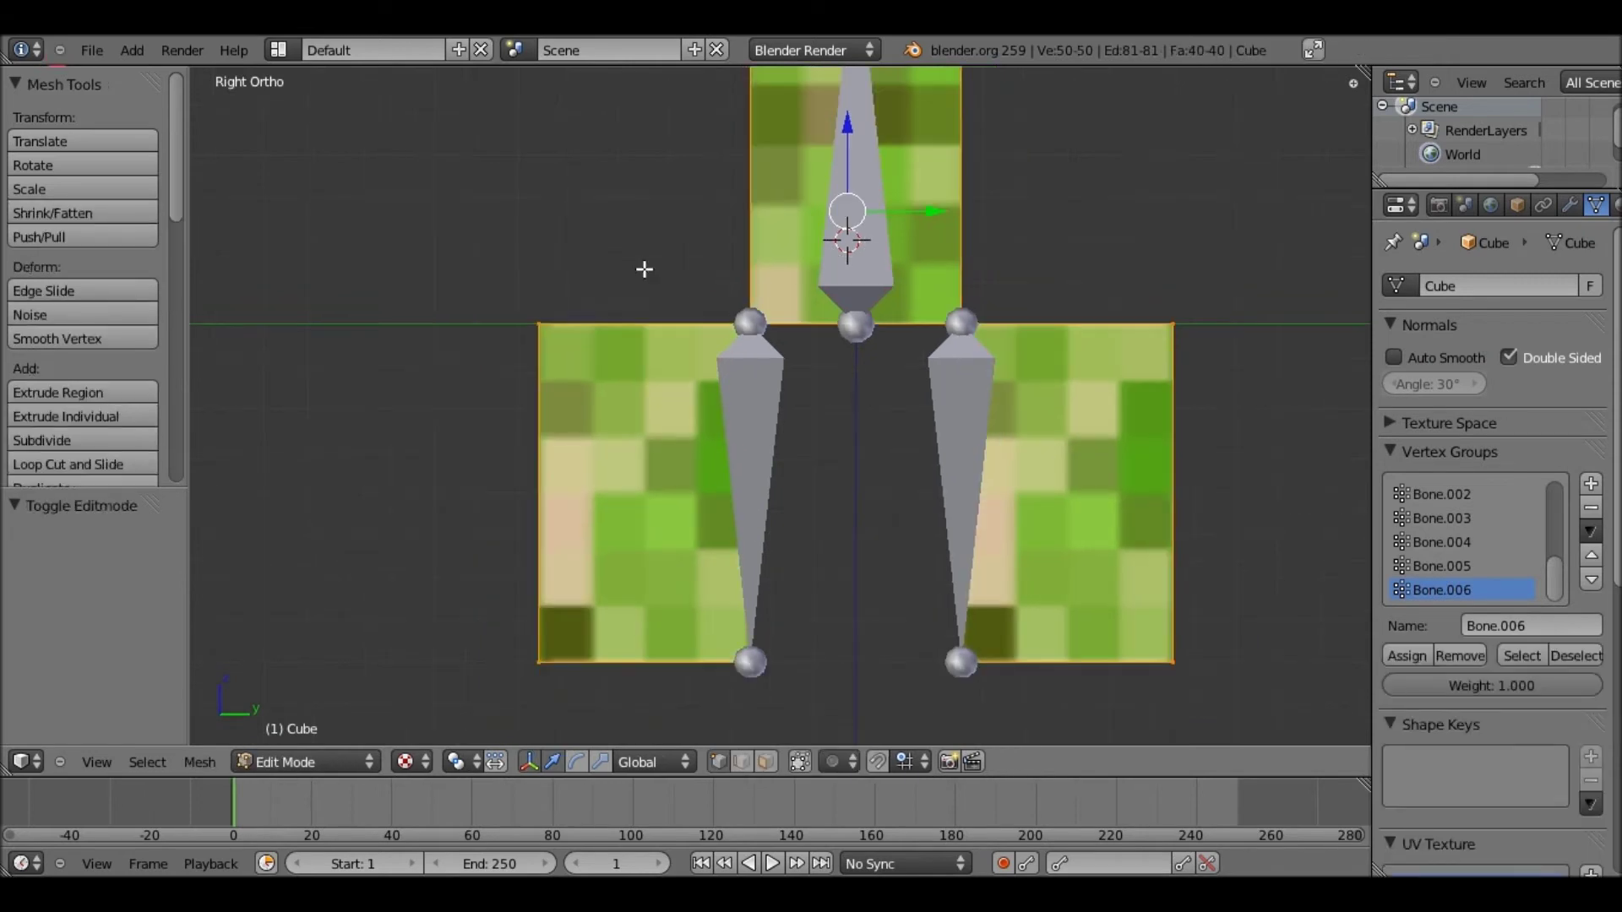
key(w)
click(642, 269)
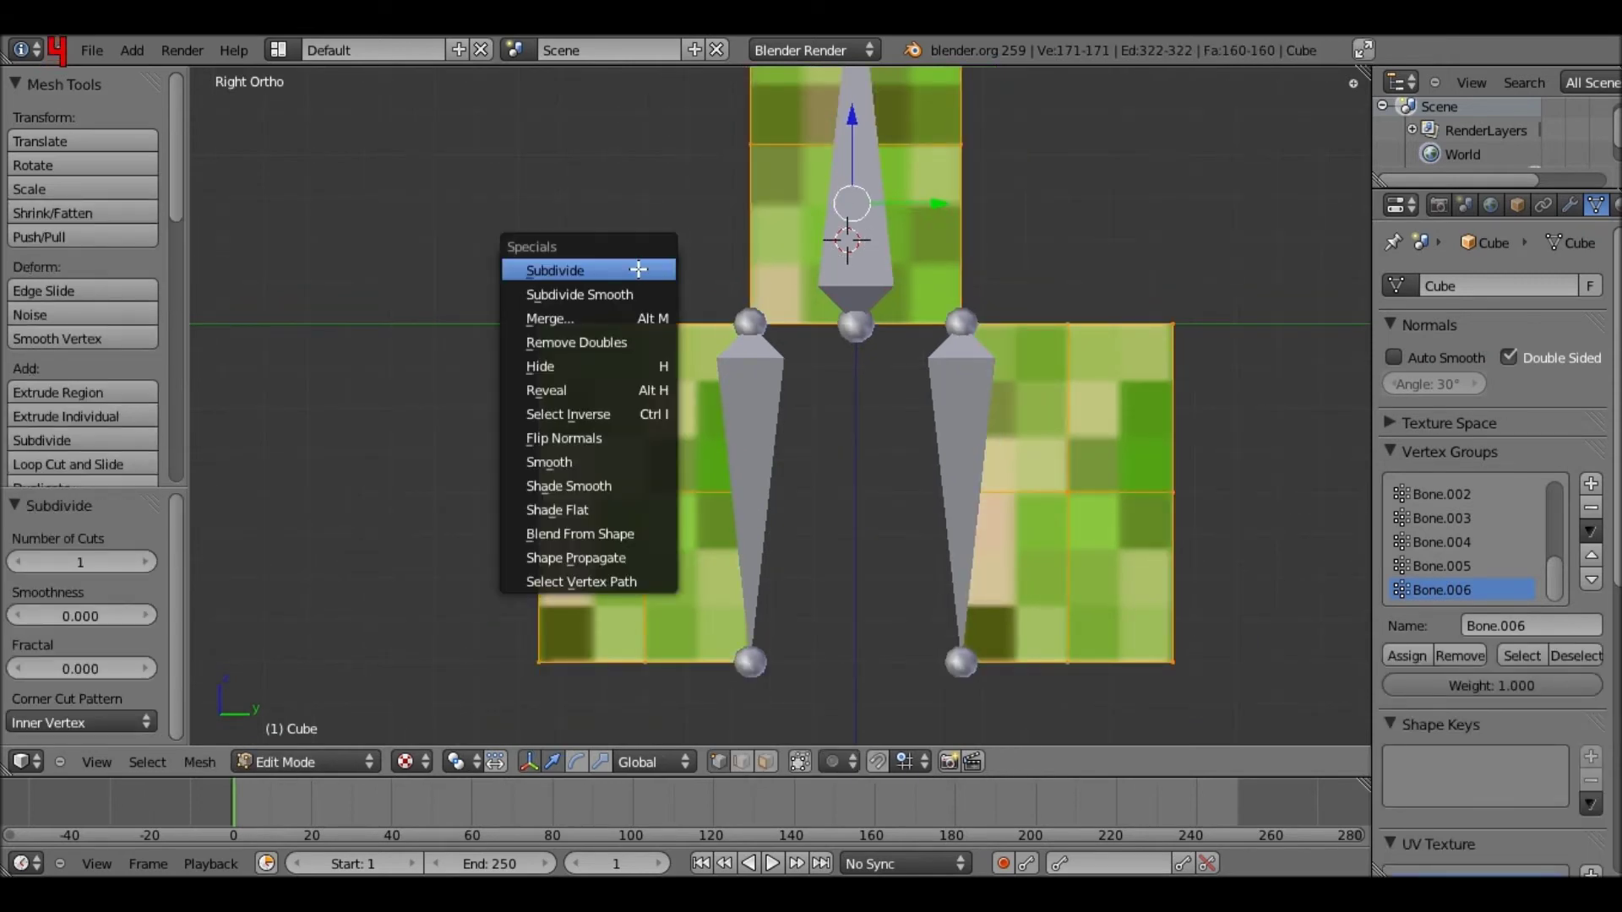
click(671, 267)
scroll(731, 253, down, 2)
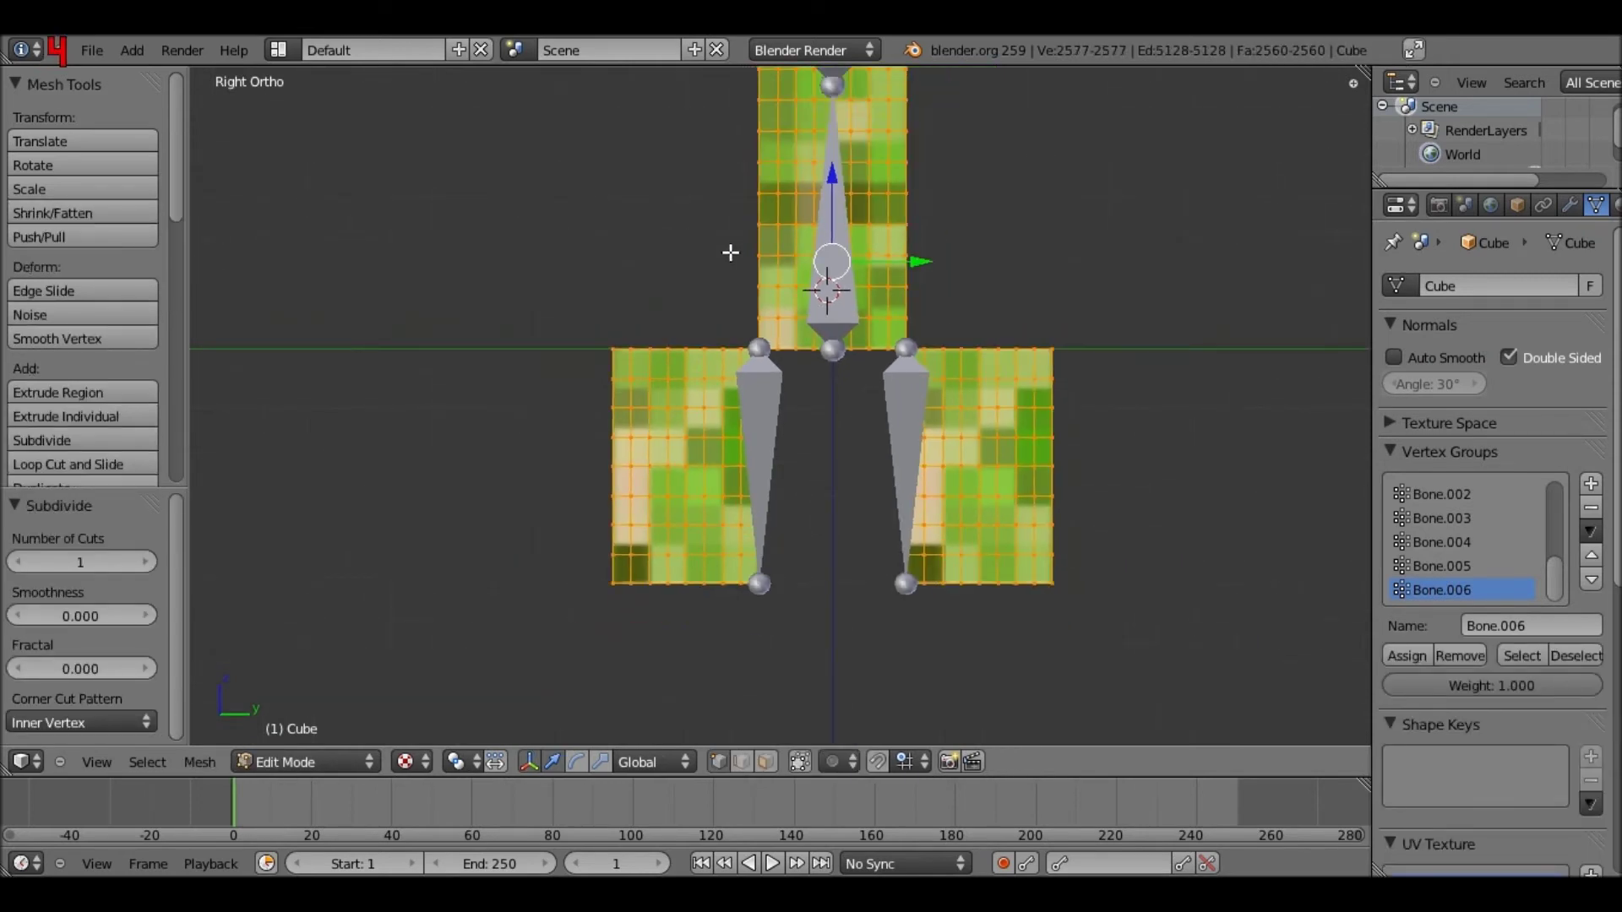
key(ctrl+z)
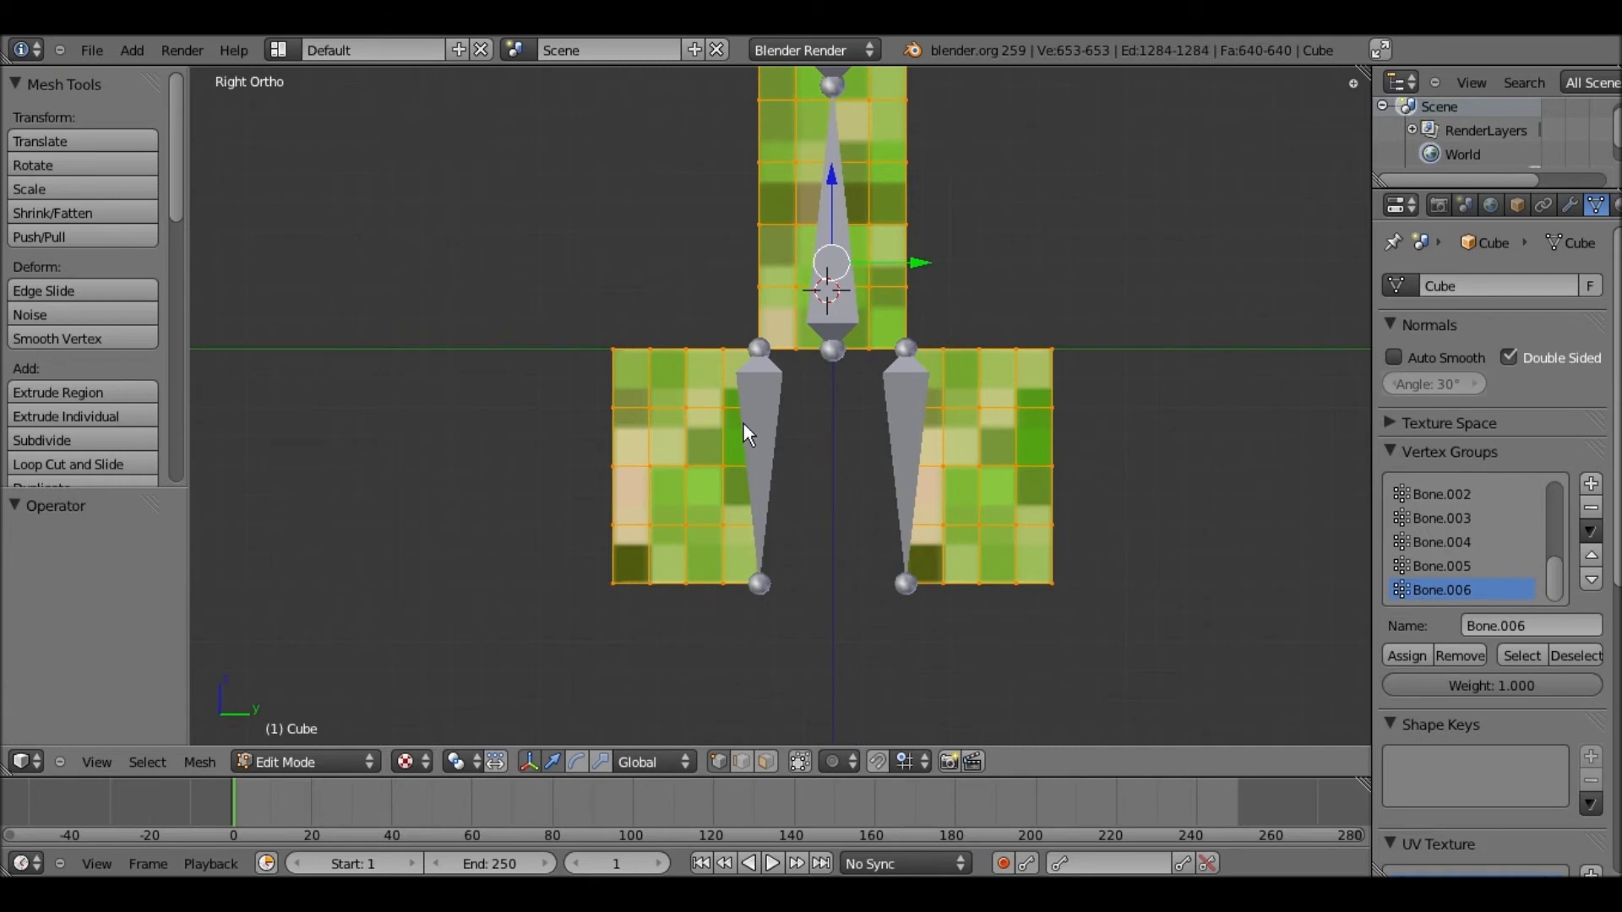
Return to posing the armature, test-rotate the lower body bone and clear its rotation
key(Tab)
right_click(862, 234)
key(ctrl+Tab)
key(r)
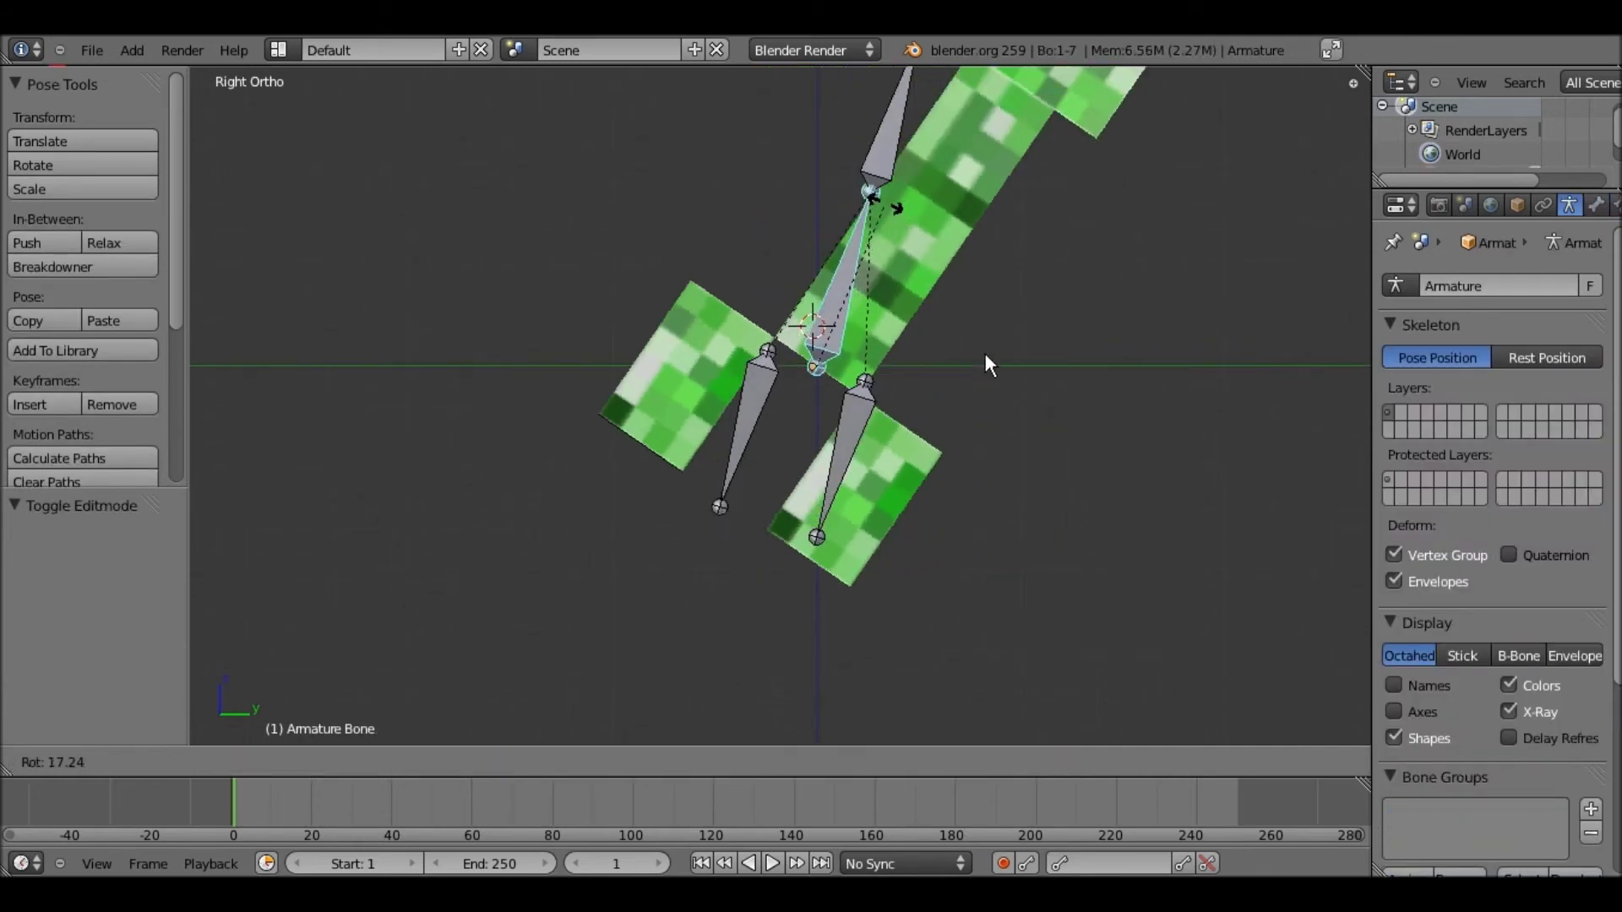
click(864, 422)
key(alt+r)
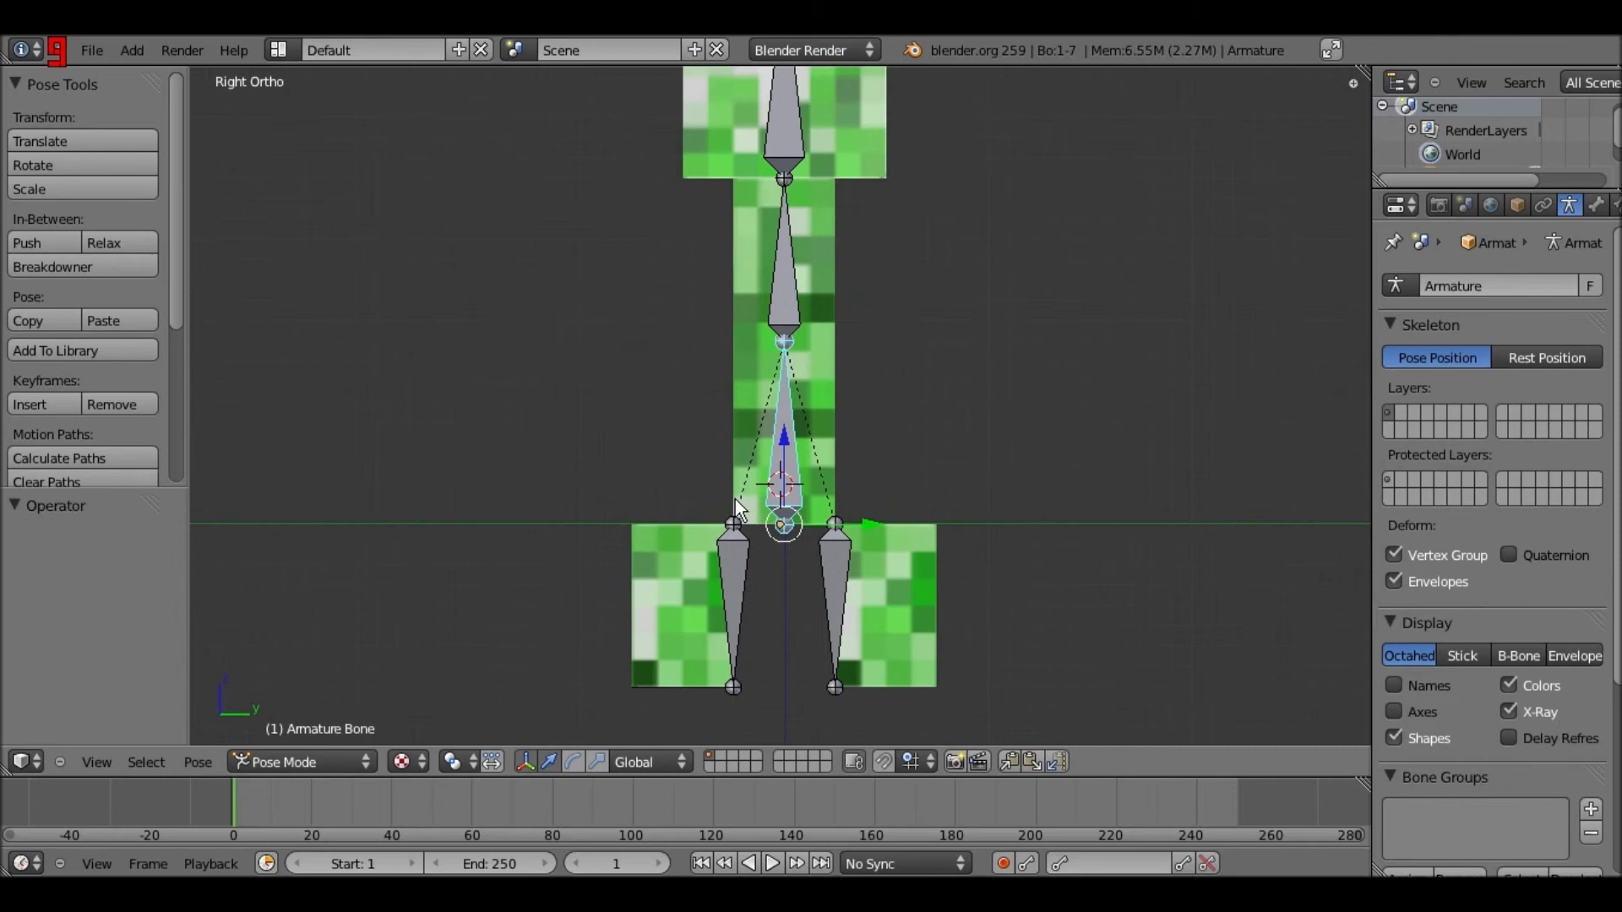
Test-rotate the upper body bone to check the bend of the subdivided body, and cancel the rotation
shift+scroll(743, 473, up, 4)
right_click(776, 427)
key(r)
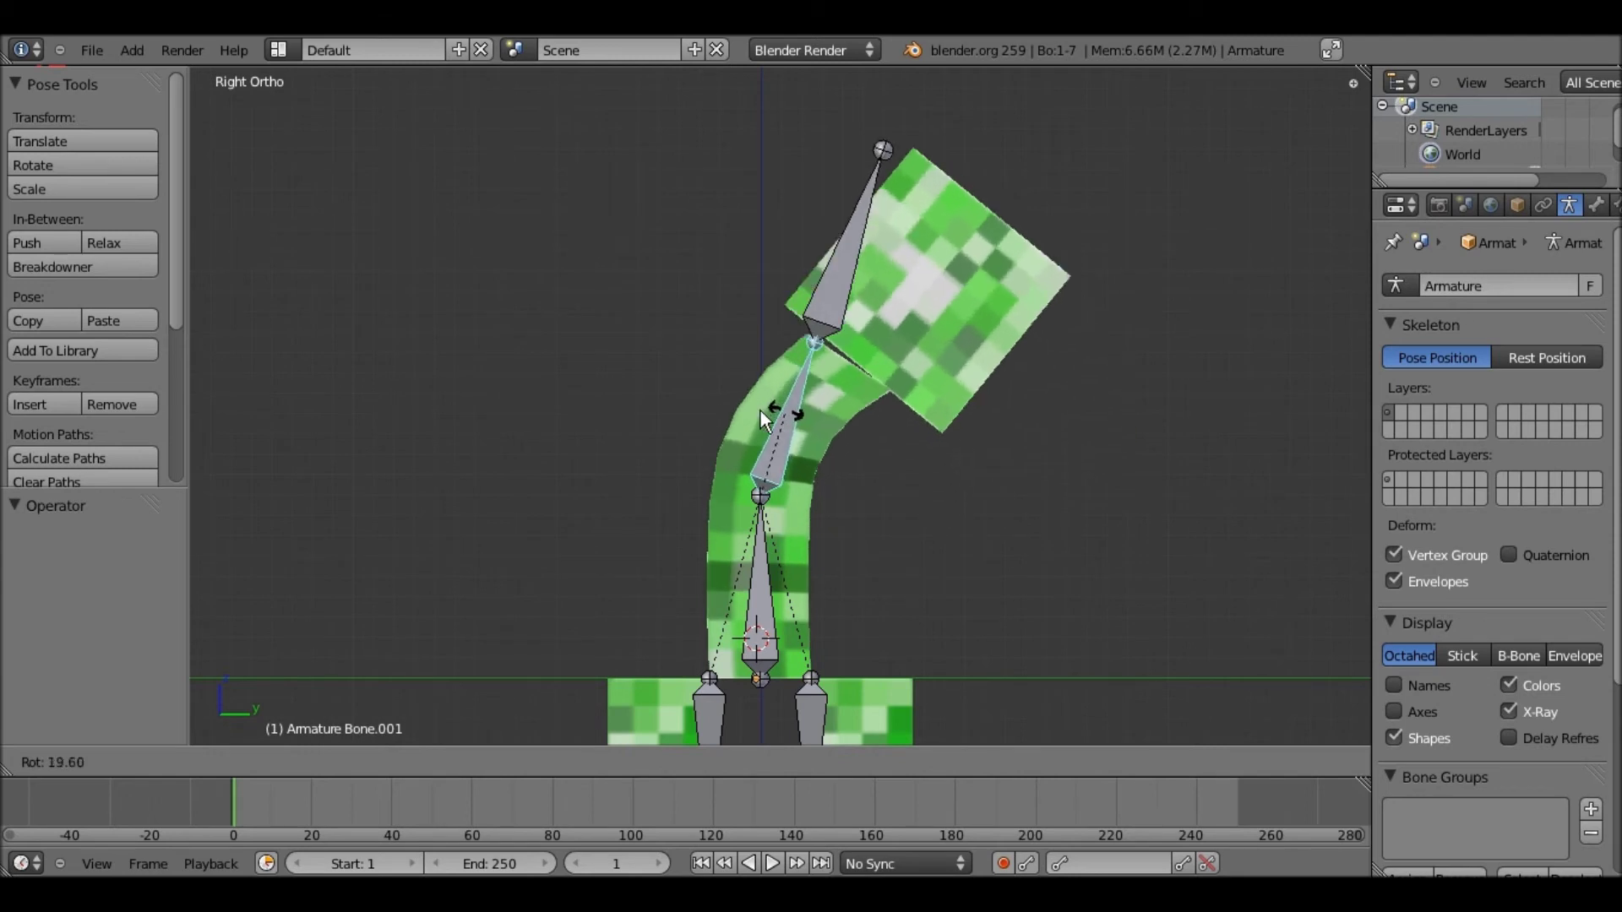
right_click(746, 346)
Test-rotate the head bone with free trackball and planar rotations, and undo the changes
right_click(786, 216)
key(r)
key(r)
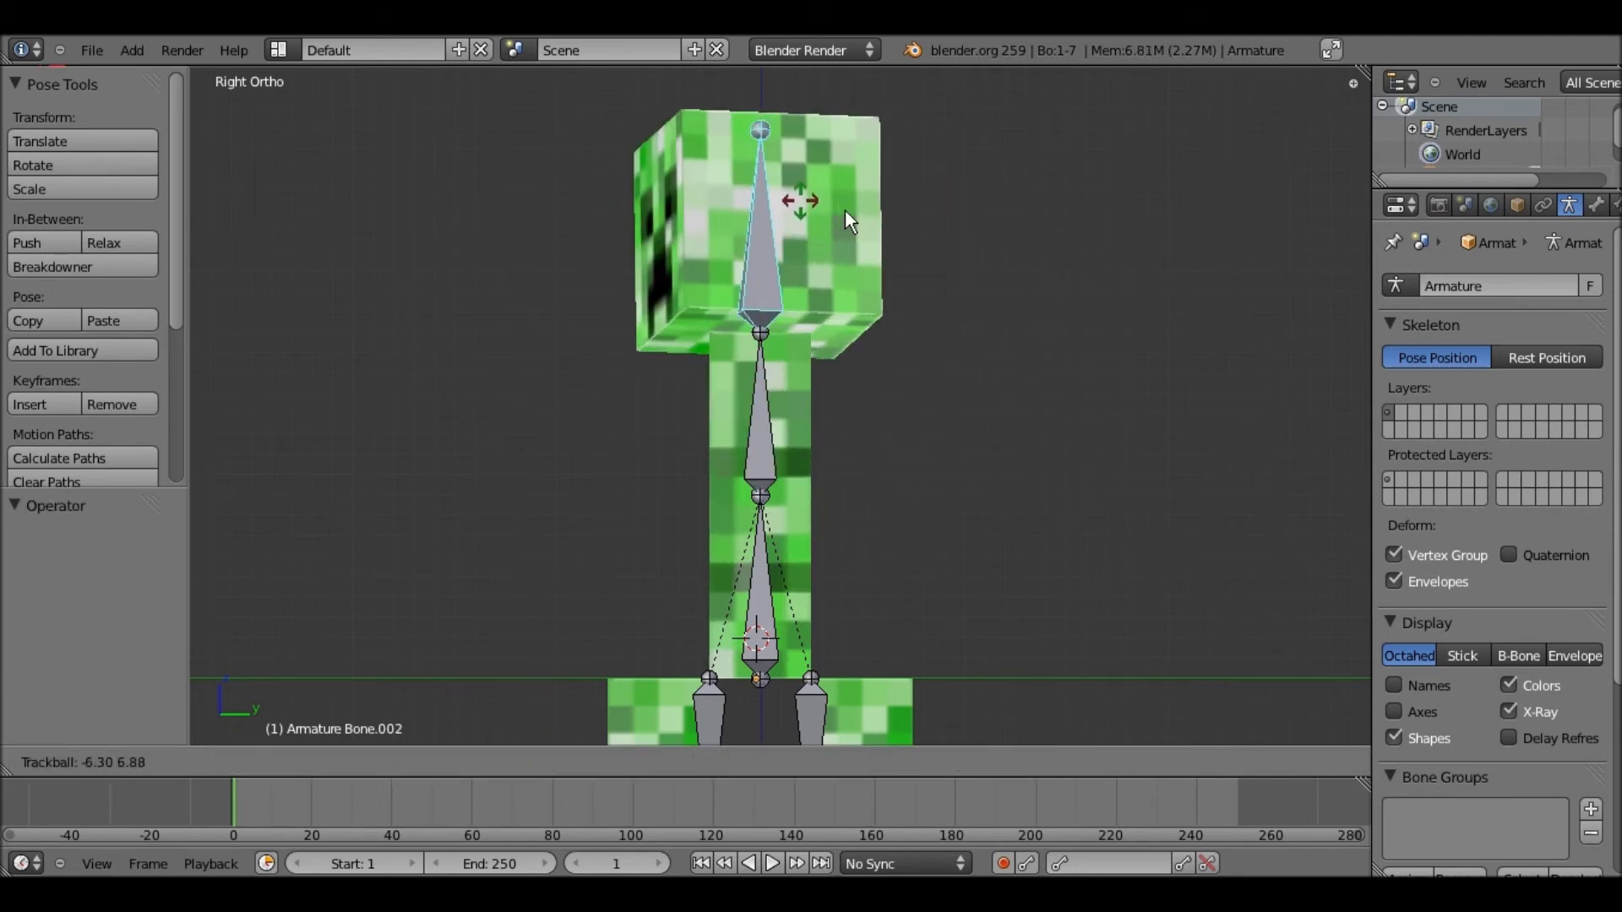
click(924, 220)
key(r)
click(843, 174)
key(ctrl+z)
Test-rotate the leg bone Bone.004 on the positive-Y side twice to check how it distorts the body, undoing the rotations
shift+middle_drag(853, 592, 914, 223)
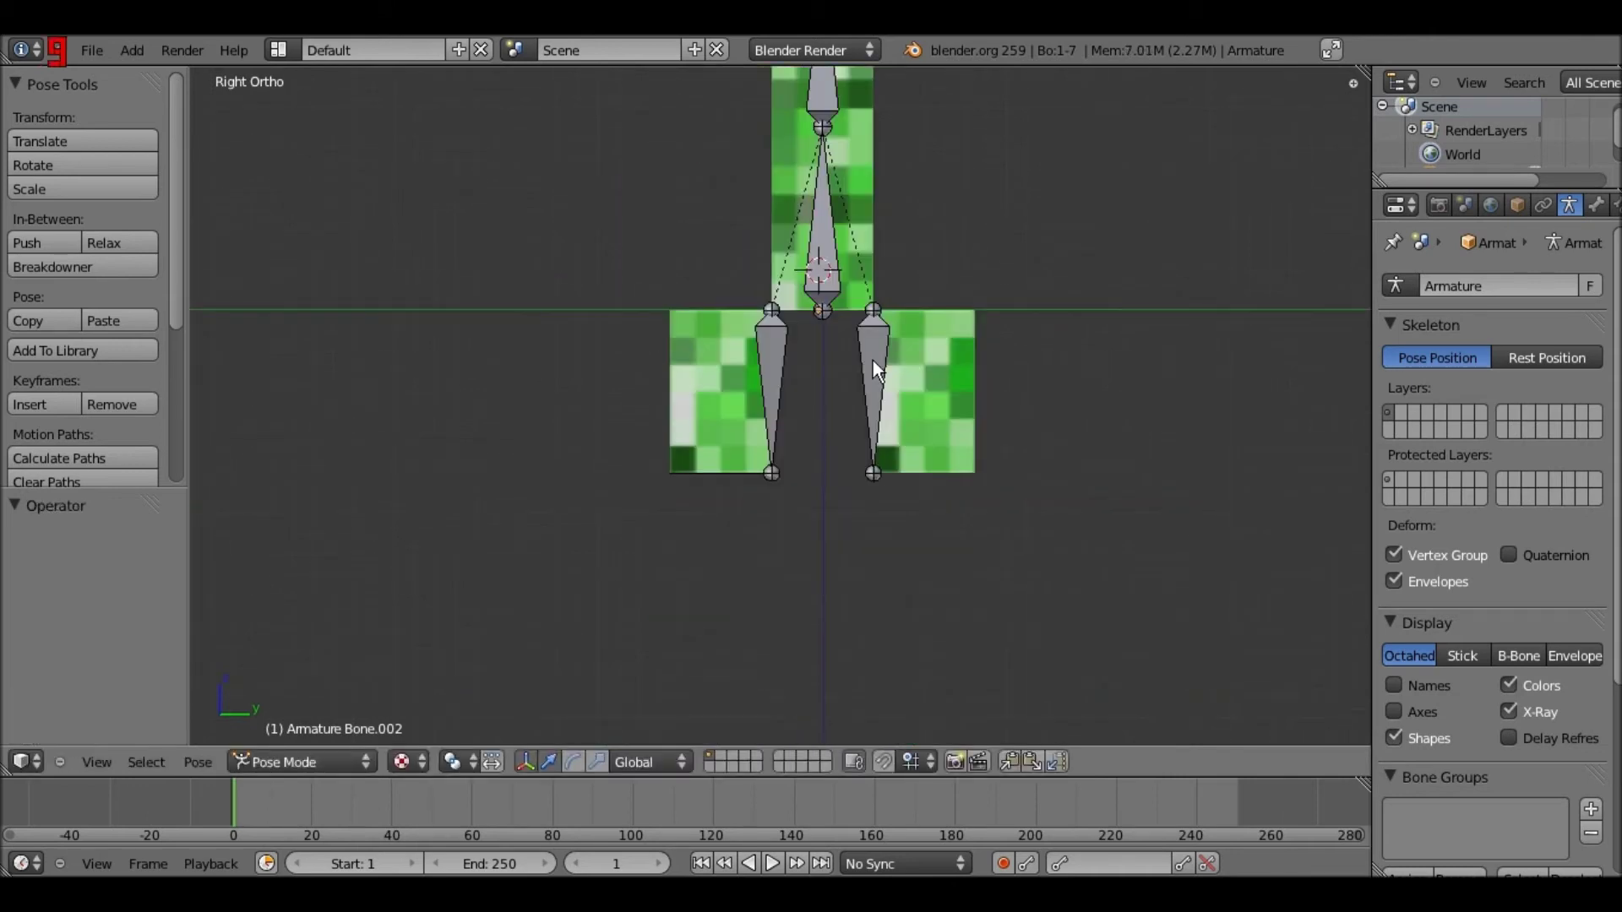
right_click(873, 361)
key(r)
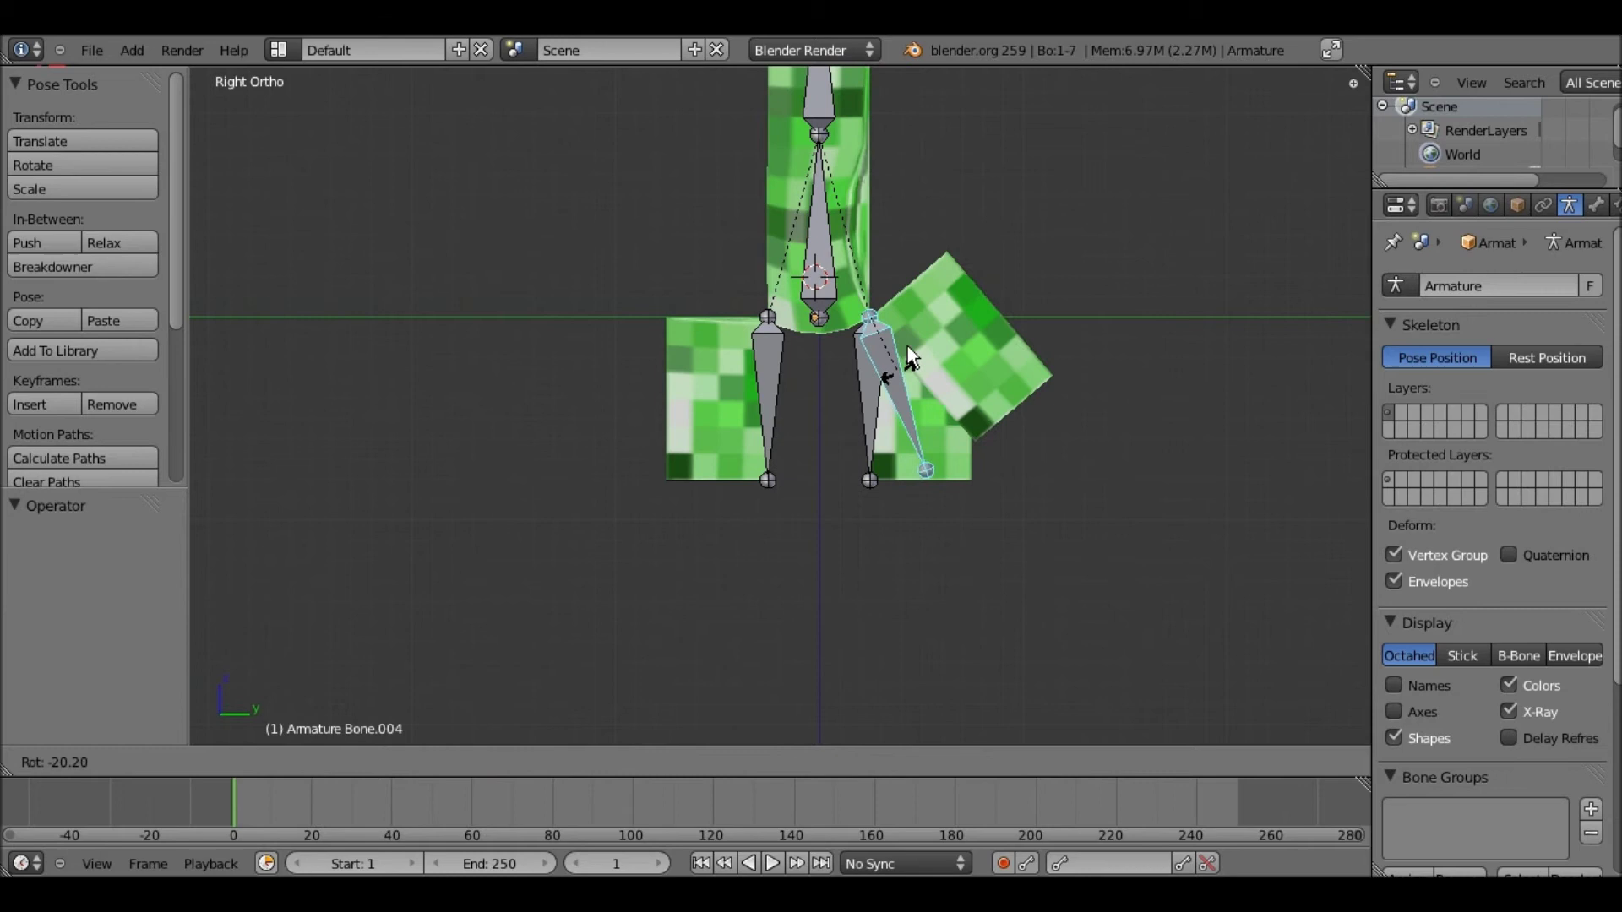
click(899, 343)
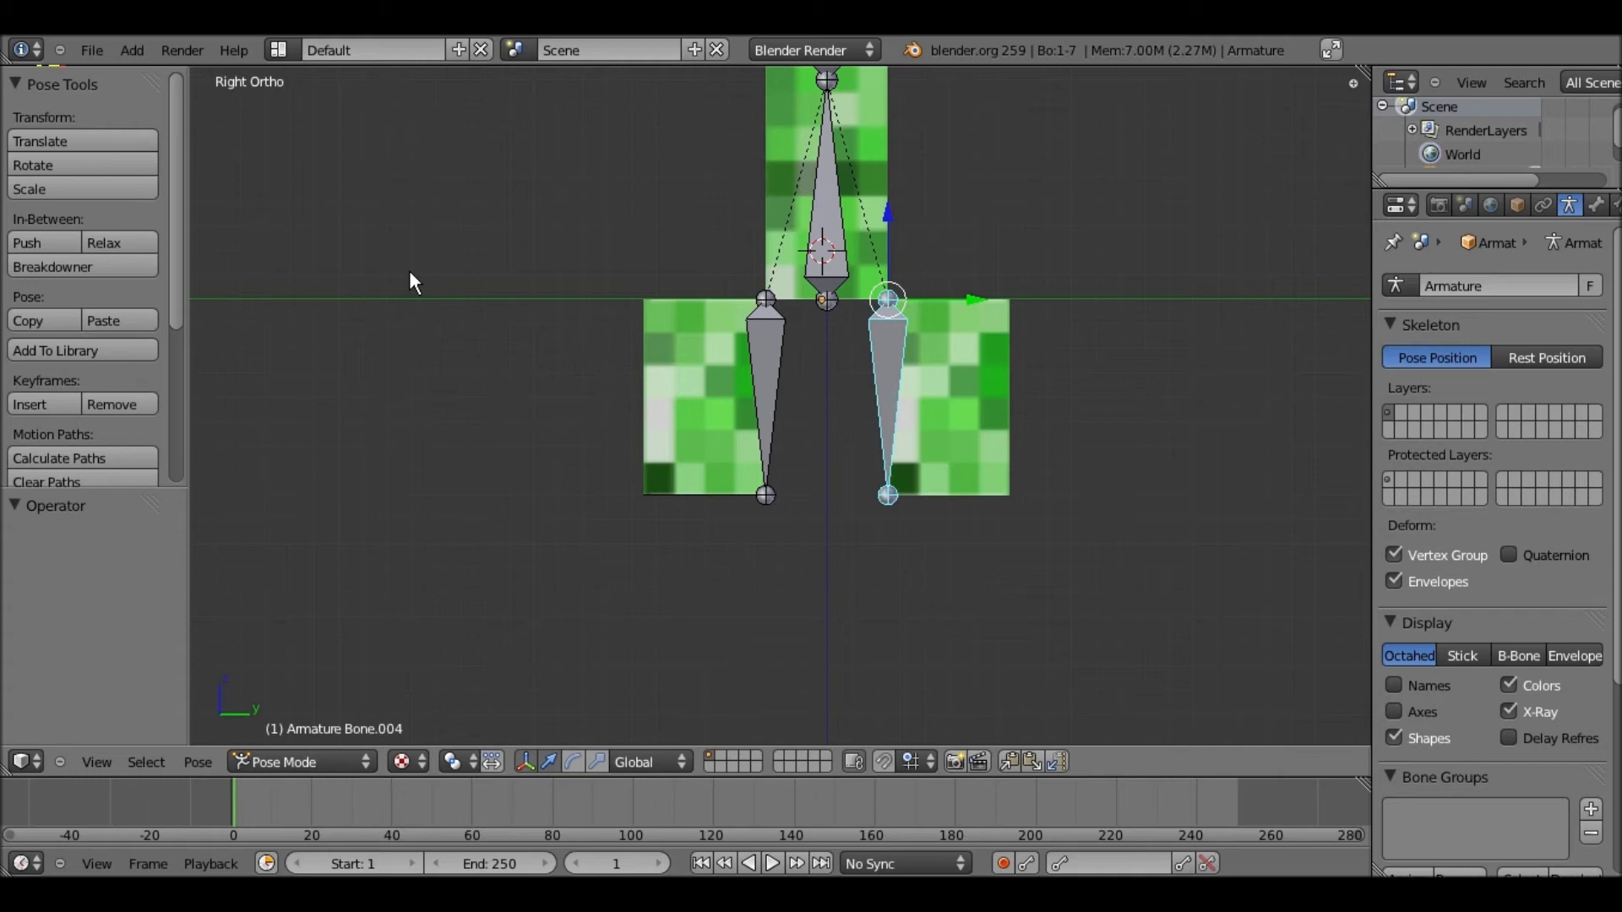
key(r)
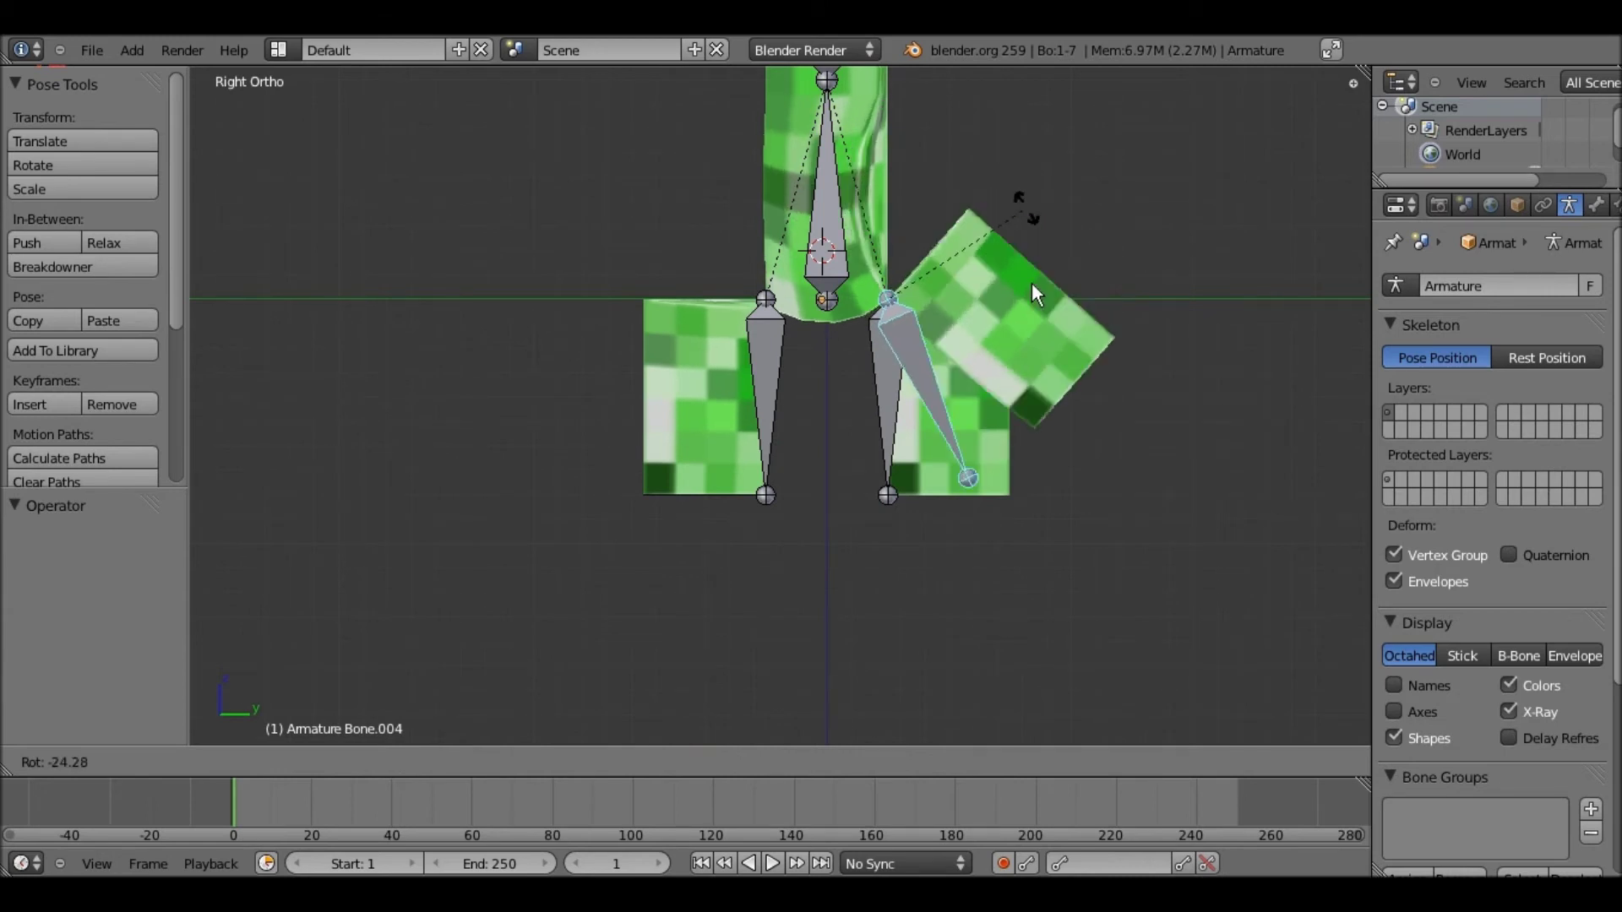
click(1025, 256)
key(ctrl+z)
Put the creeper mesh in Weight Paint mode with leg bone Bone.004 active, and toggle the face selection mask on and off
shift+middle_drag(899, 320, 882, 384)
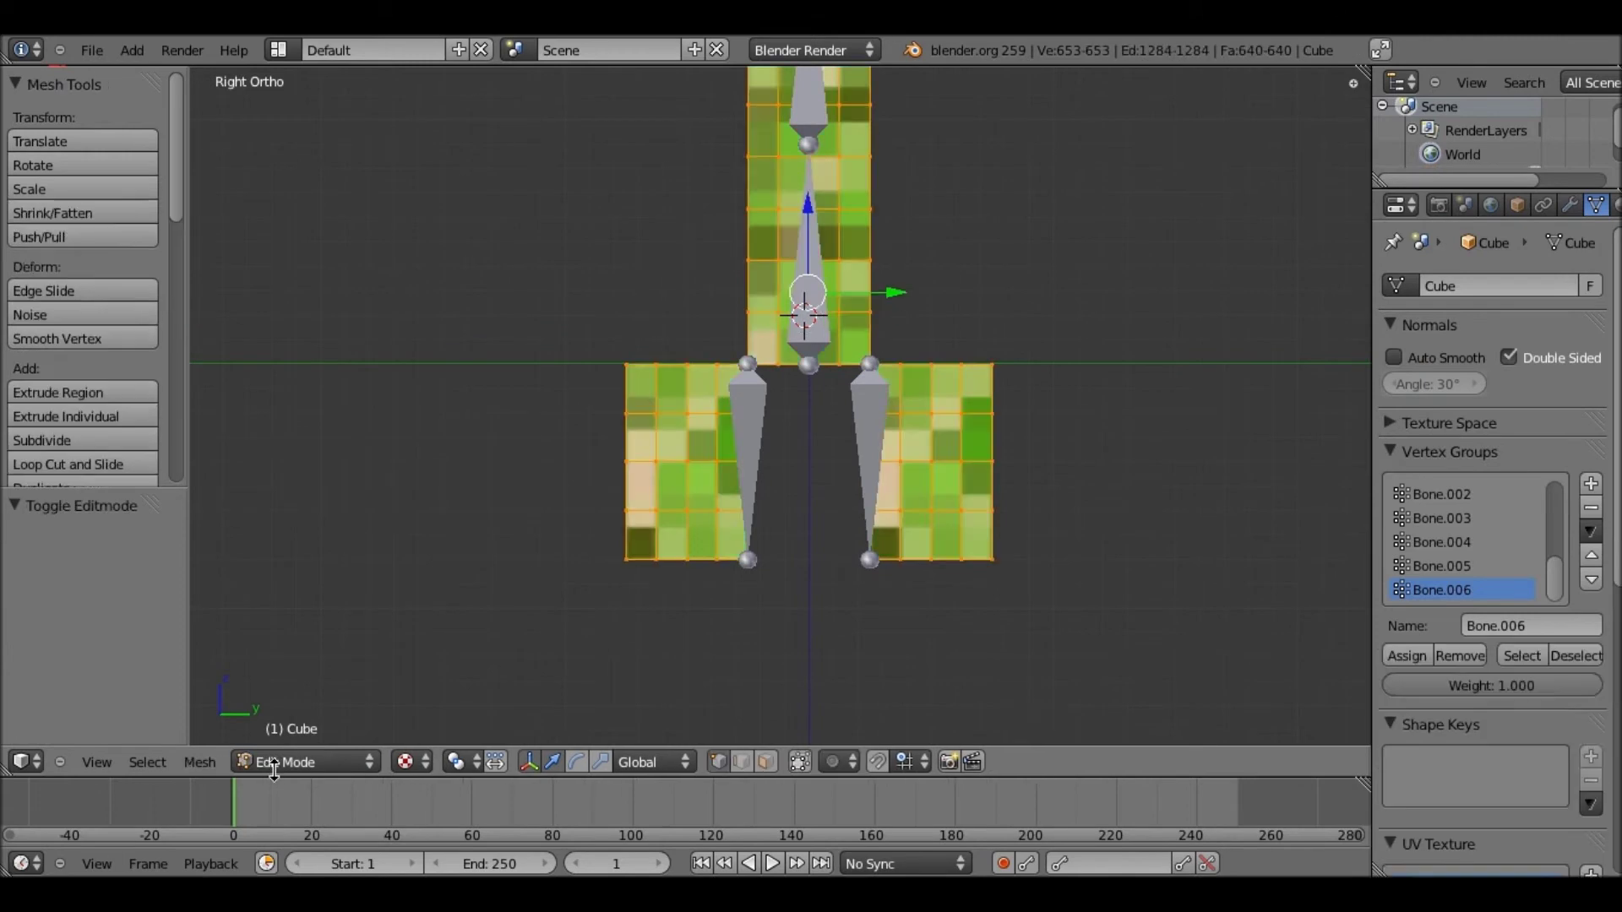
key(Tab)
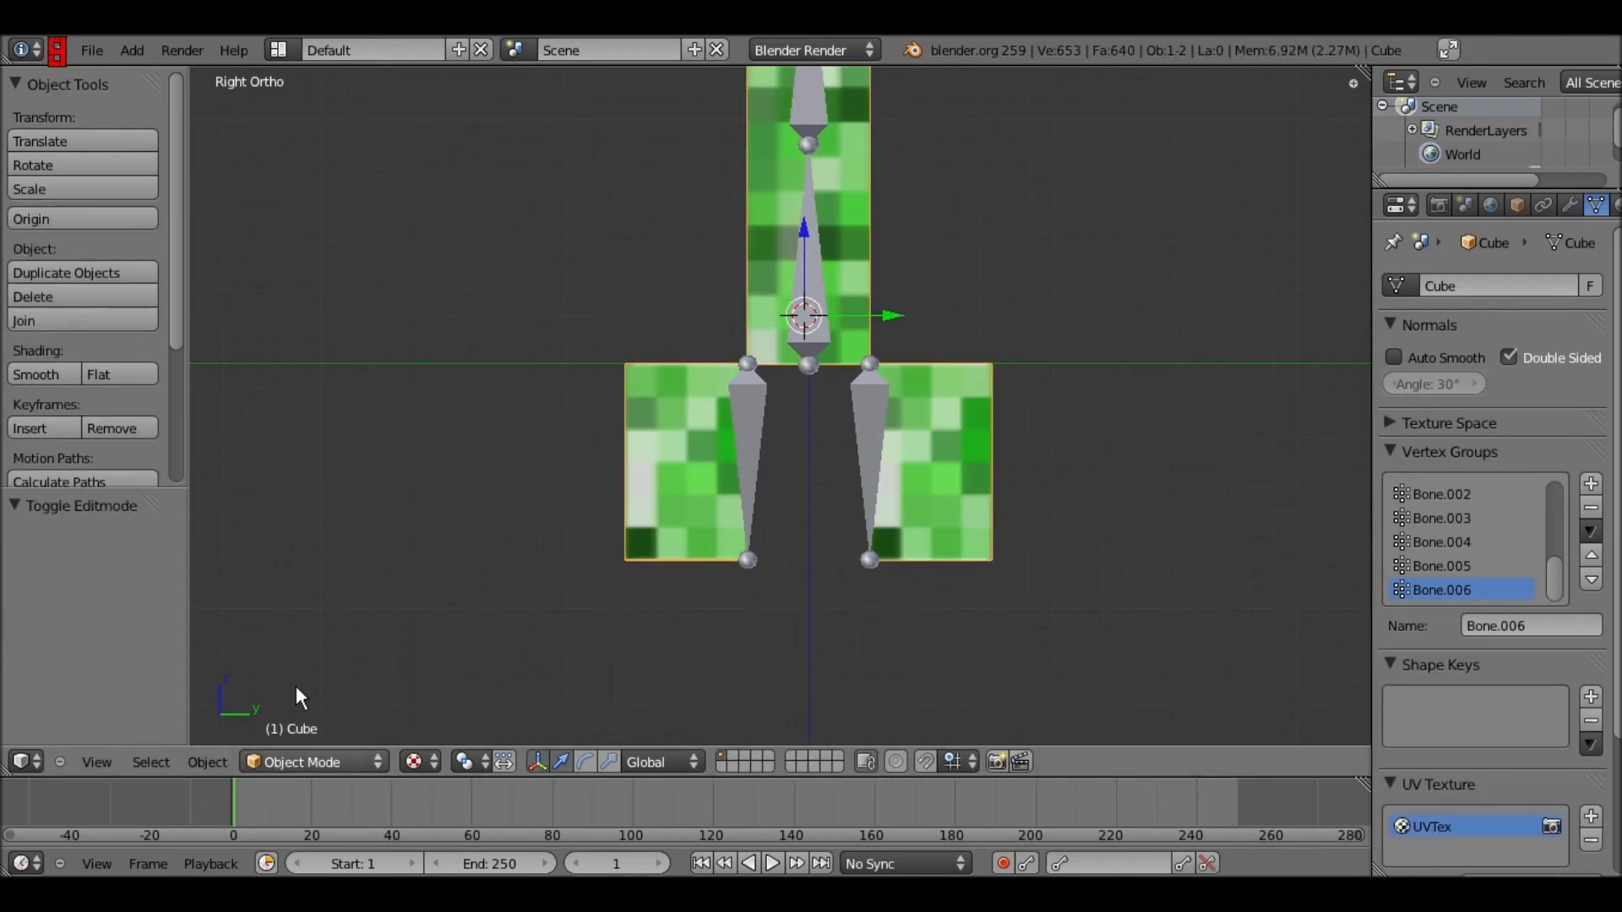
click(275, 762)
right_click(879, 417)
right_click(878, 414)
mouse_move(762, 394)
middle_down()
mouse_move(718, 413)
mouse_move(657, 353)
middle_up()
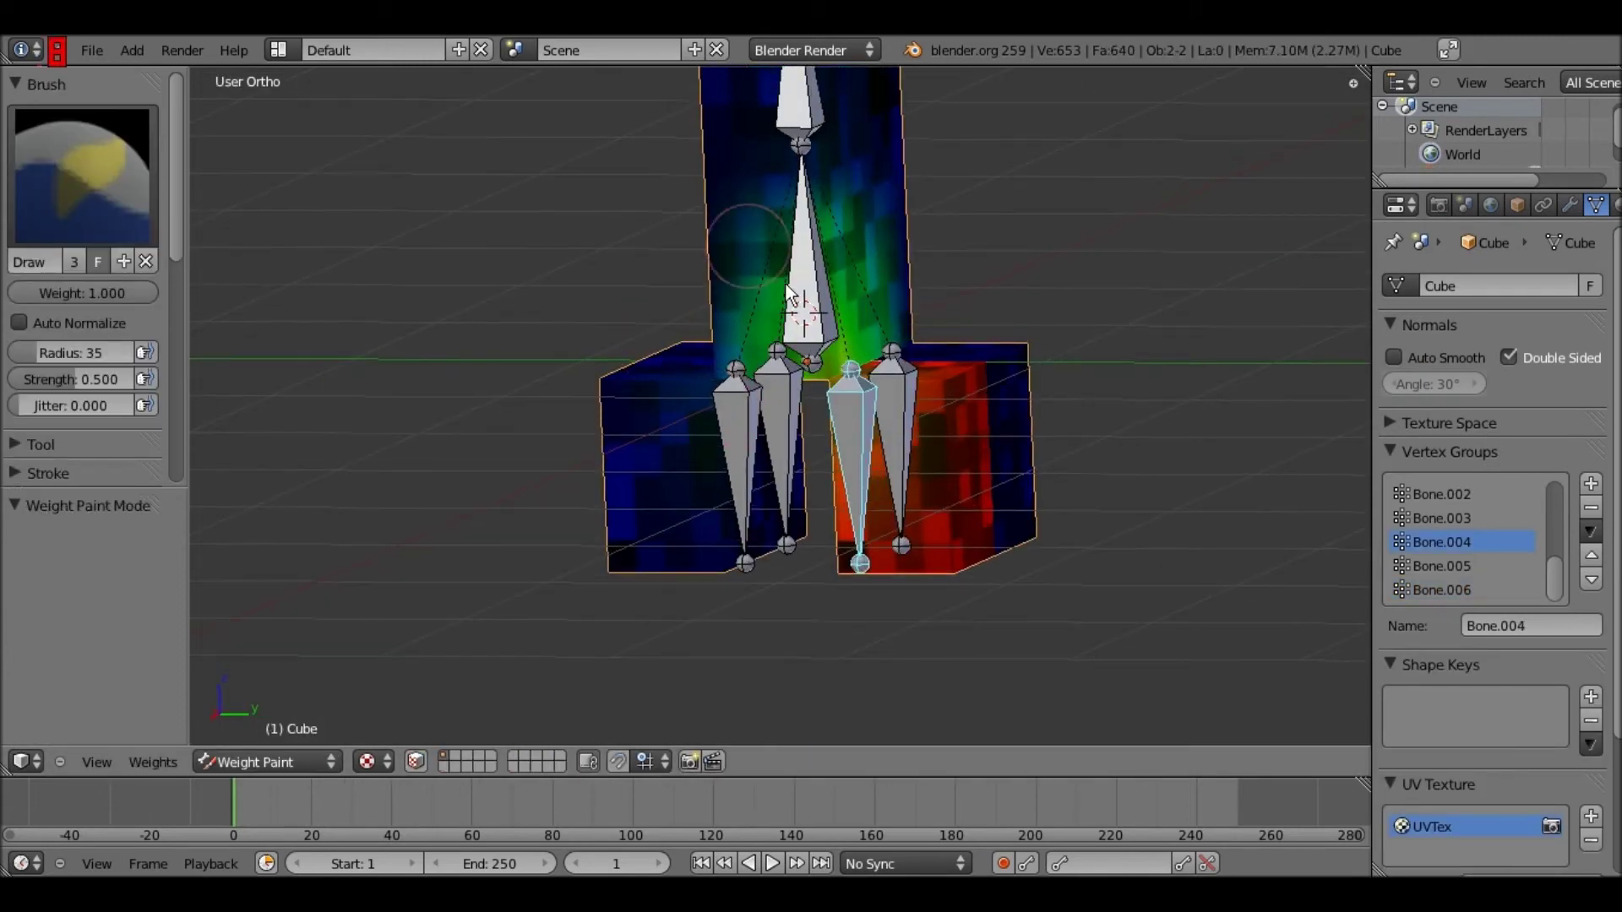
click(414, 762)
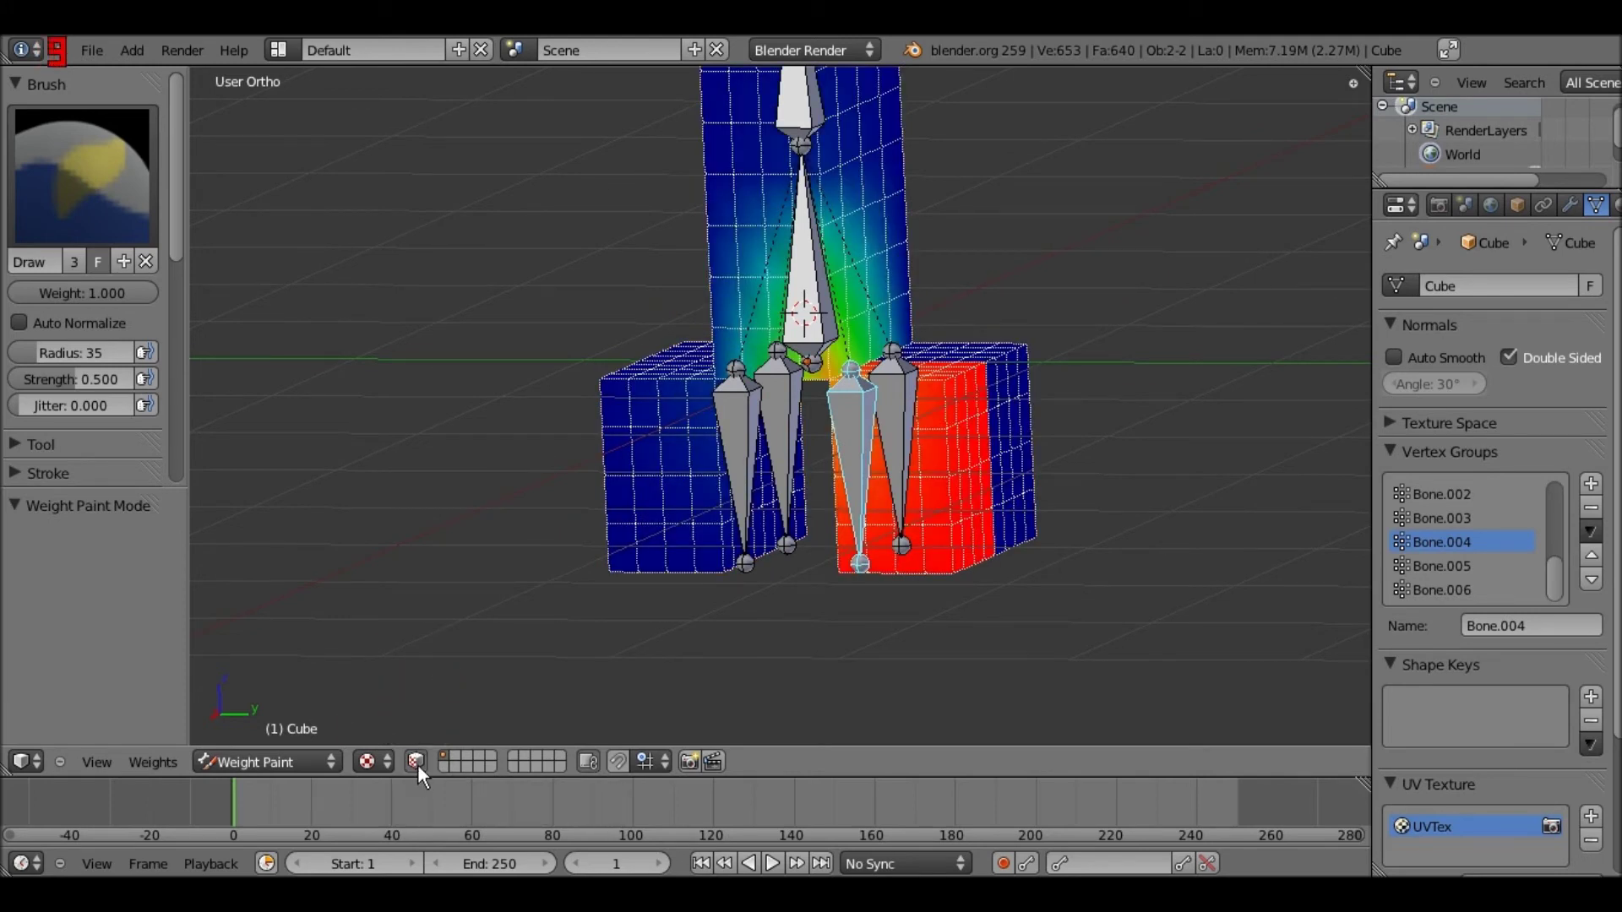
click(417, 762)
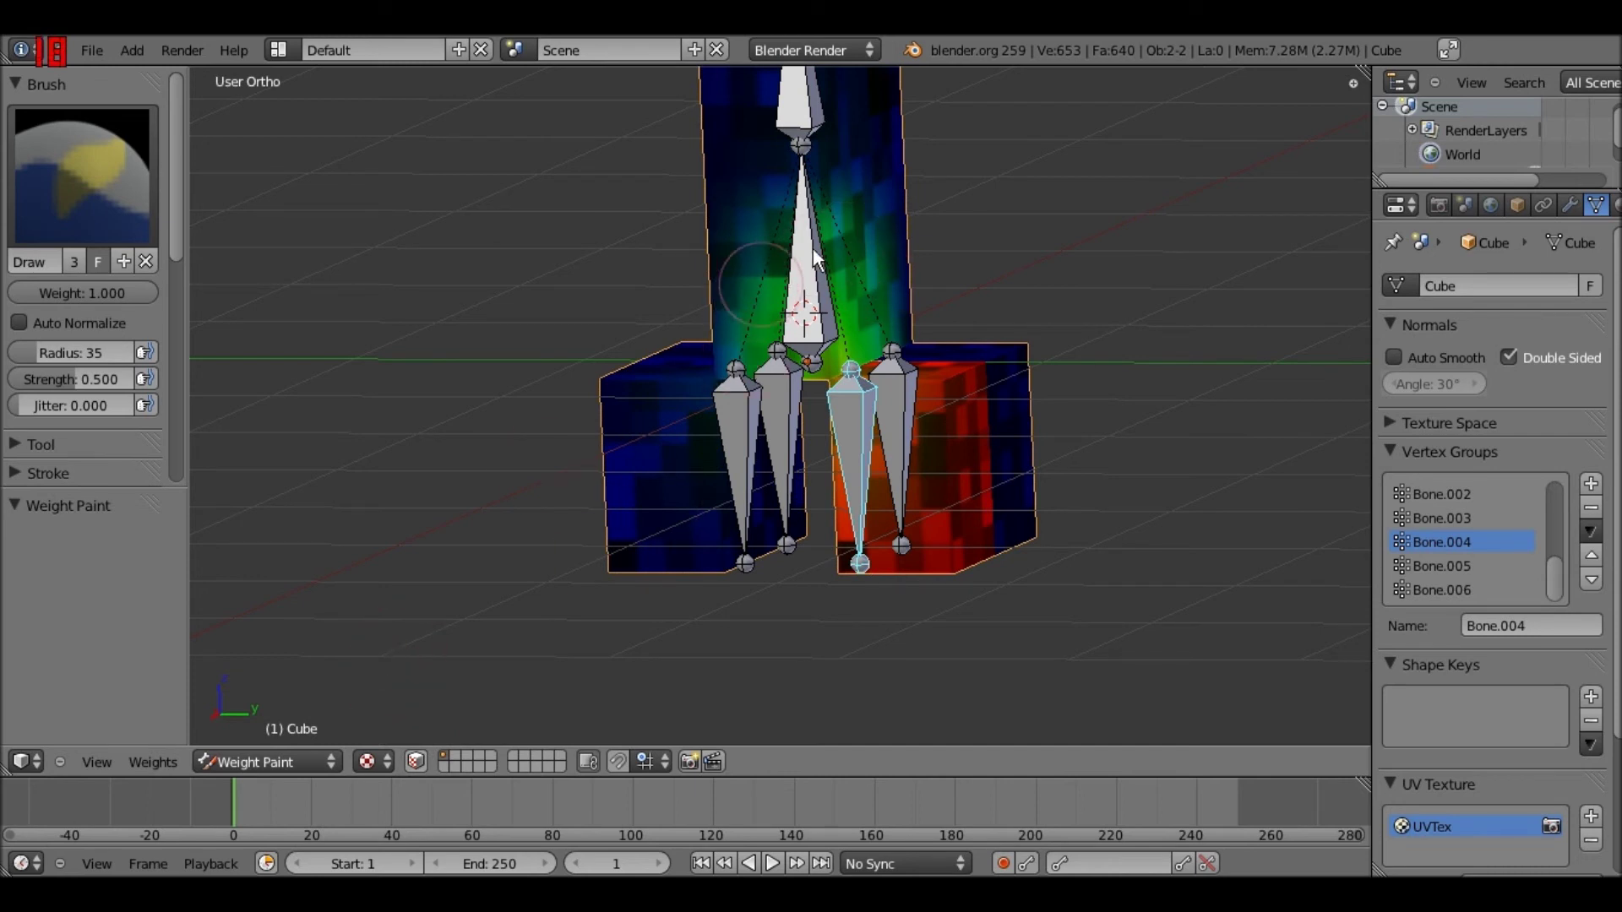
Enable the face selection mask on the creeper mesh and set the weight brush's blend mode to Subtract
click(417, 762)
middle_drag(777, 275, 696, 507)
scroll(862, 277, up, 2)
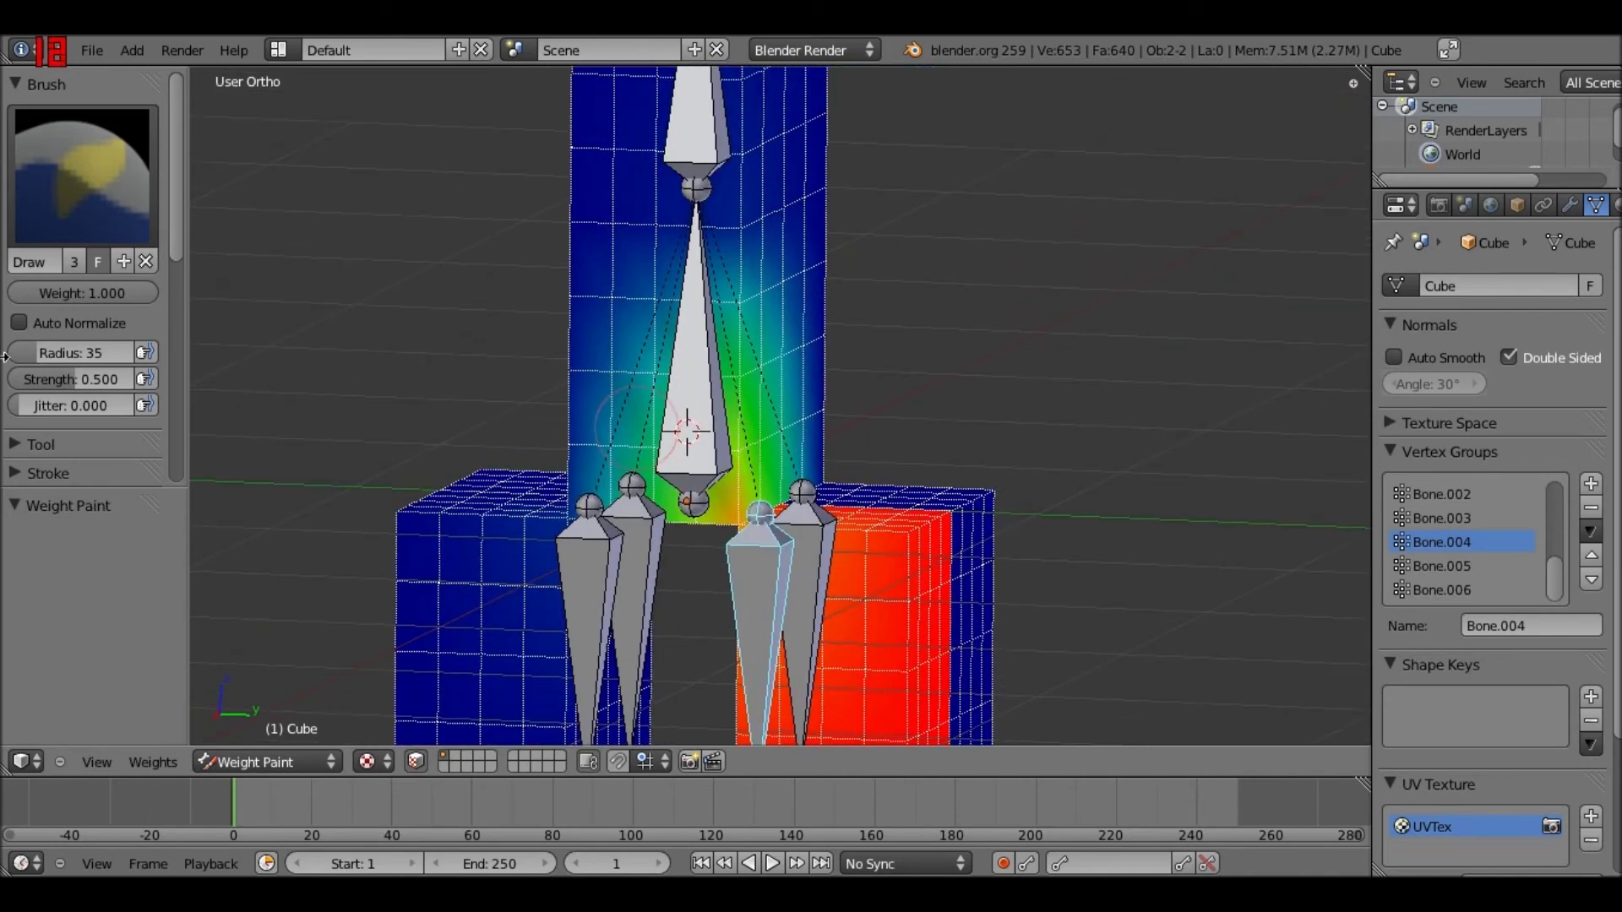
click(34, 444)
click(51, 477)
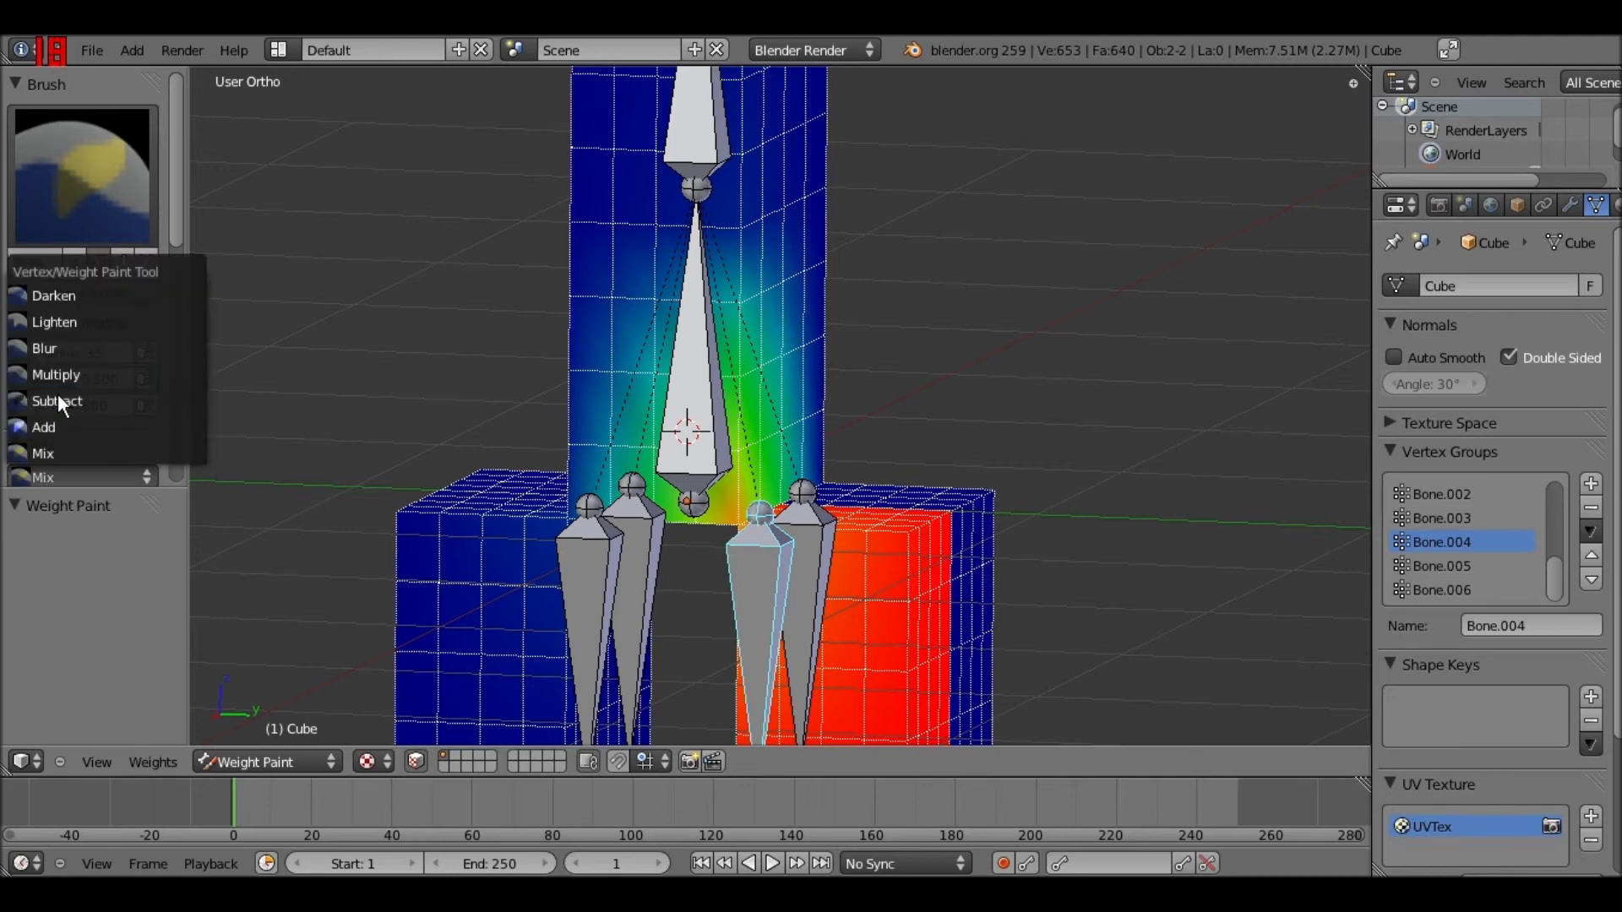
click(59, 401)
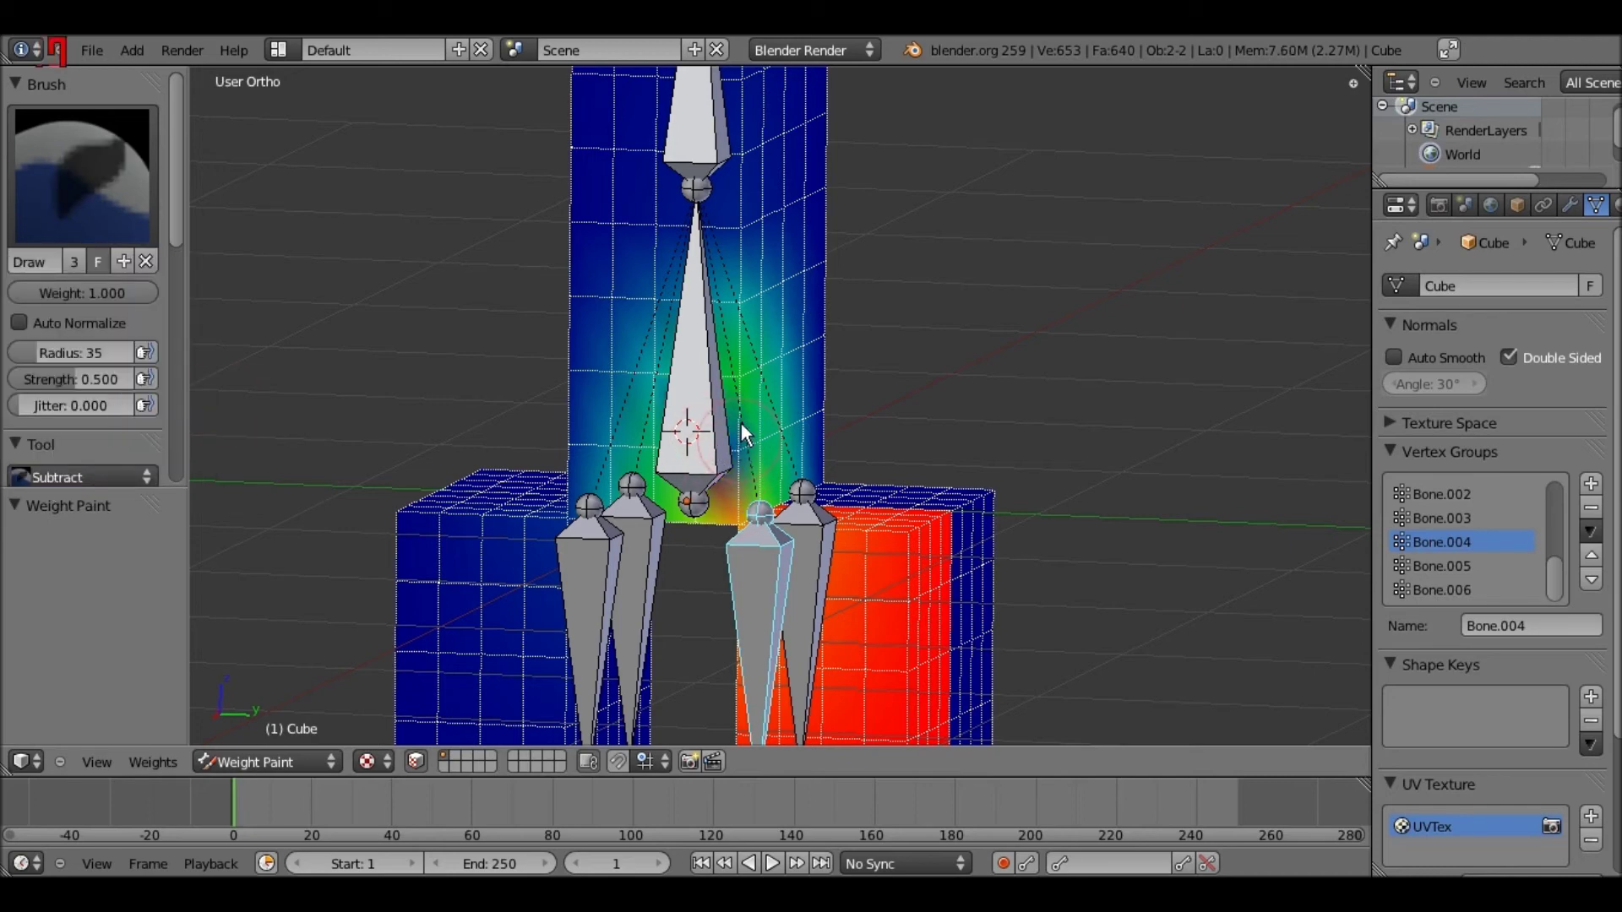
Subtract Bone.004's weight from the lower and middle part of the body's side in right orthographic view
key(KP_1)
key(KP_3)
mouse_move(729, 442)
mouse_down()
mouse_move(733, 471)
mouse_move(748, 447)
mouse_move(718, 497)
mouse_up()
drag(595, 491, 650, 454)
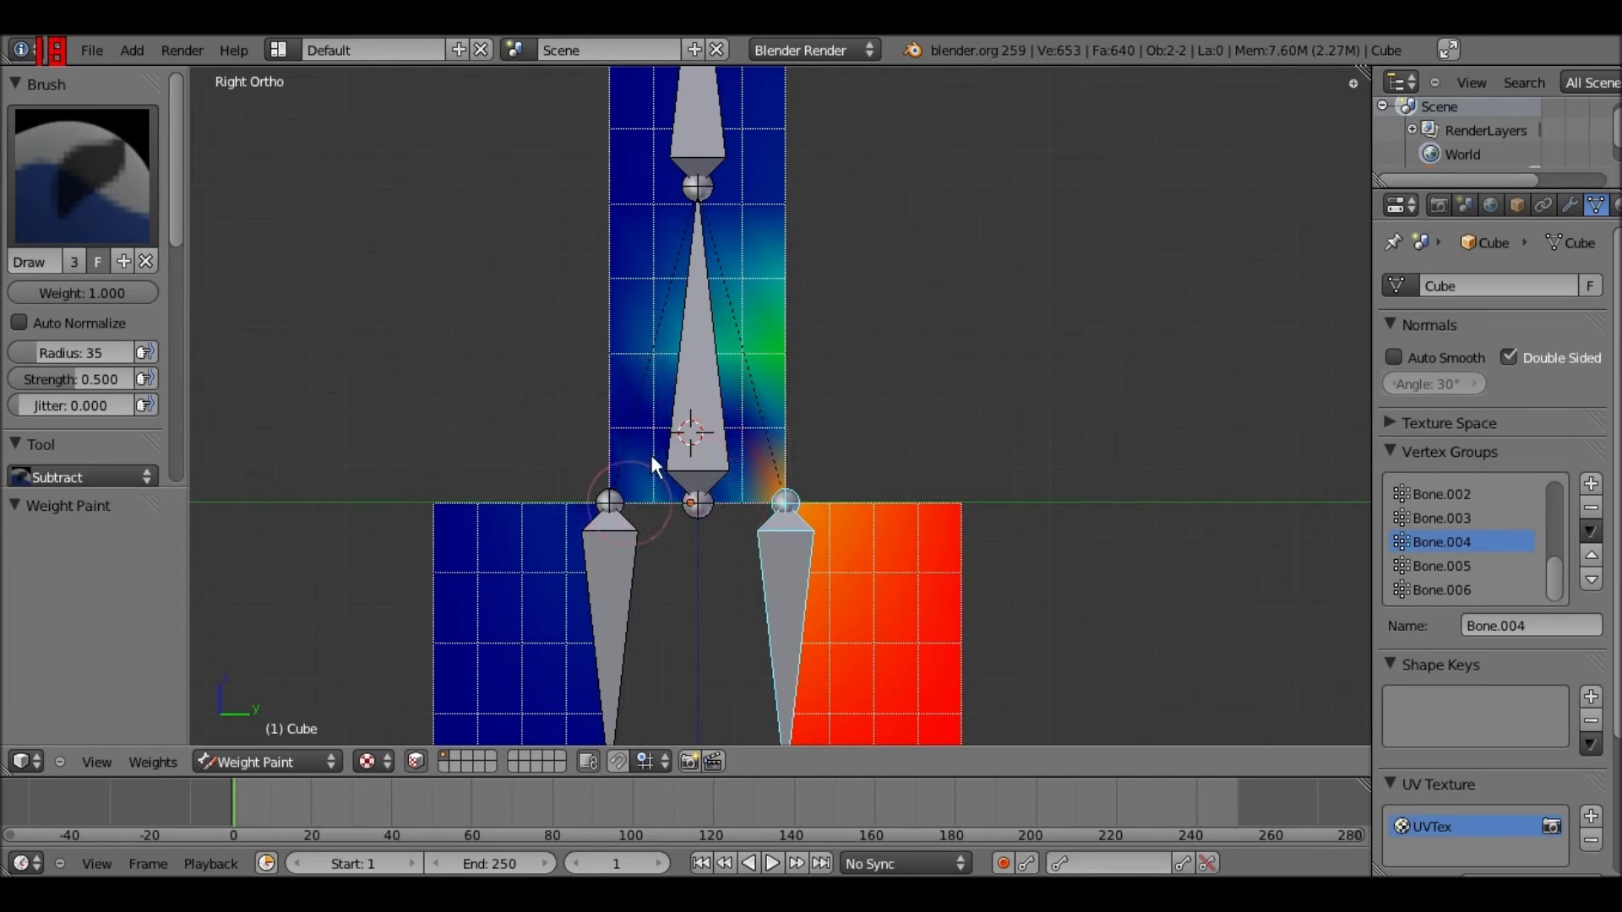
mouse_move(678, 322)
mouse_down()
mouse_move(980, 297)
mouse_move(767, 245)
mouse_move(783, 309)
mouse_up()
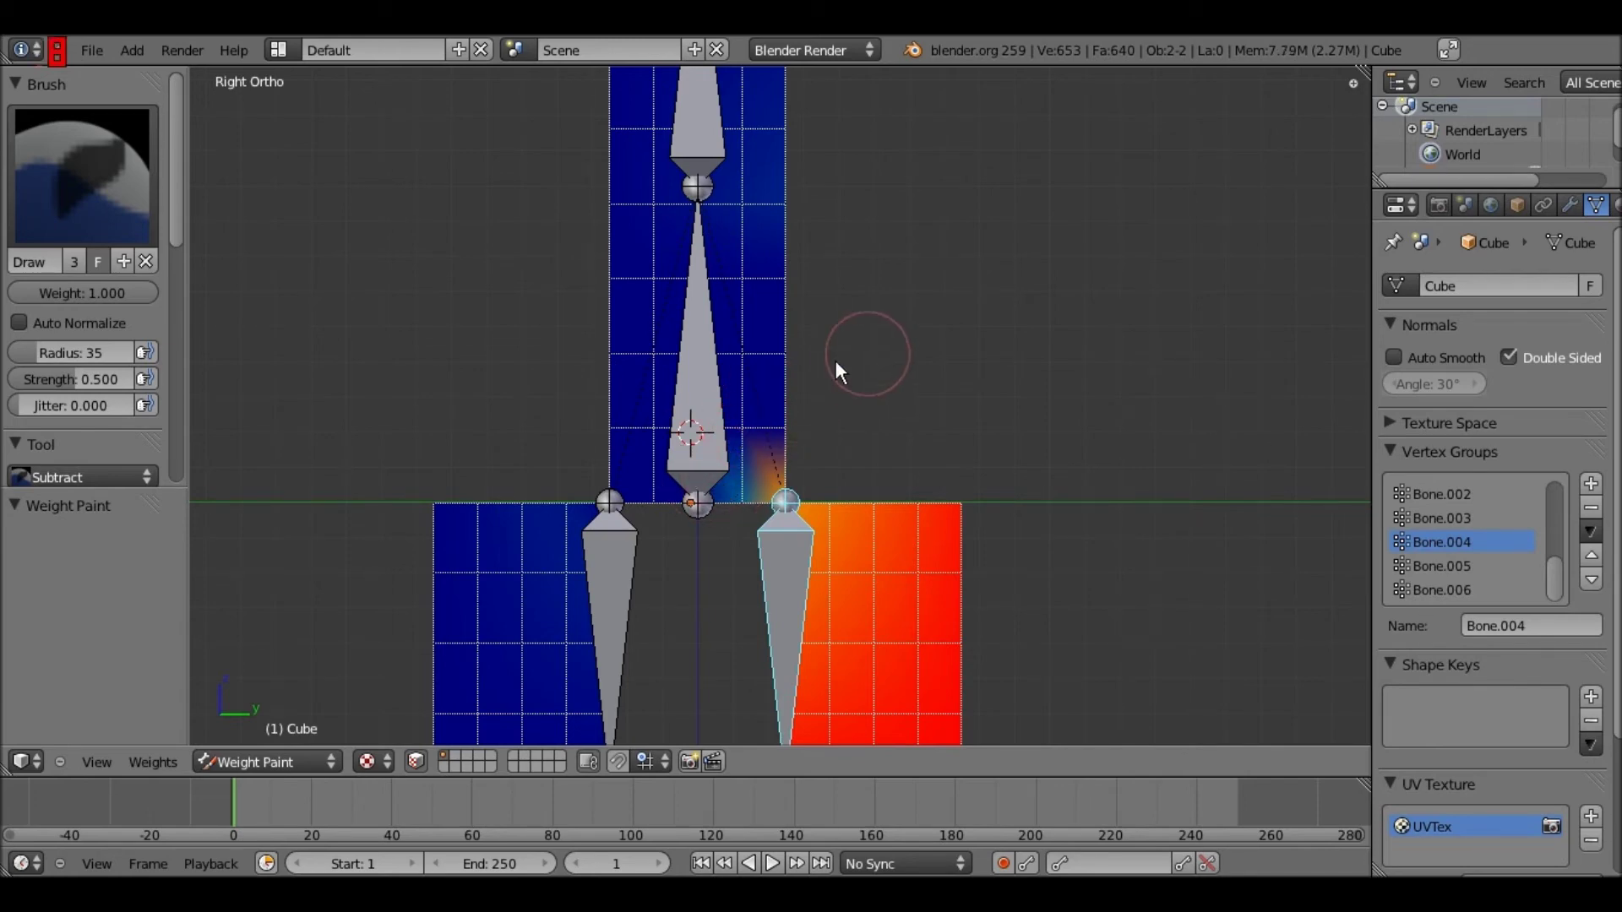
Subtract Bone.004's weight from the body's positive-Y face above the legs, undoing and repainting one stroke
middle_drag(828, 361, 618, 358)
mouse_move(656, 347)
mouse_down()
mouse_move(641, 250)
mouse_move(572, 358)
mouse_move(876, 427)
mouse_move(959, 420)
mouse_up()
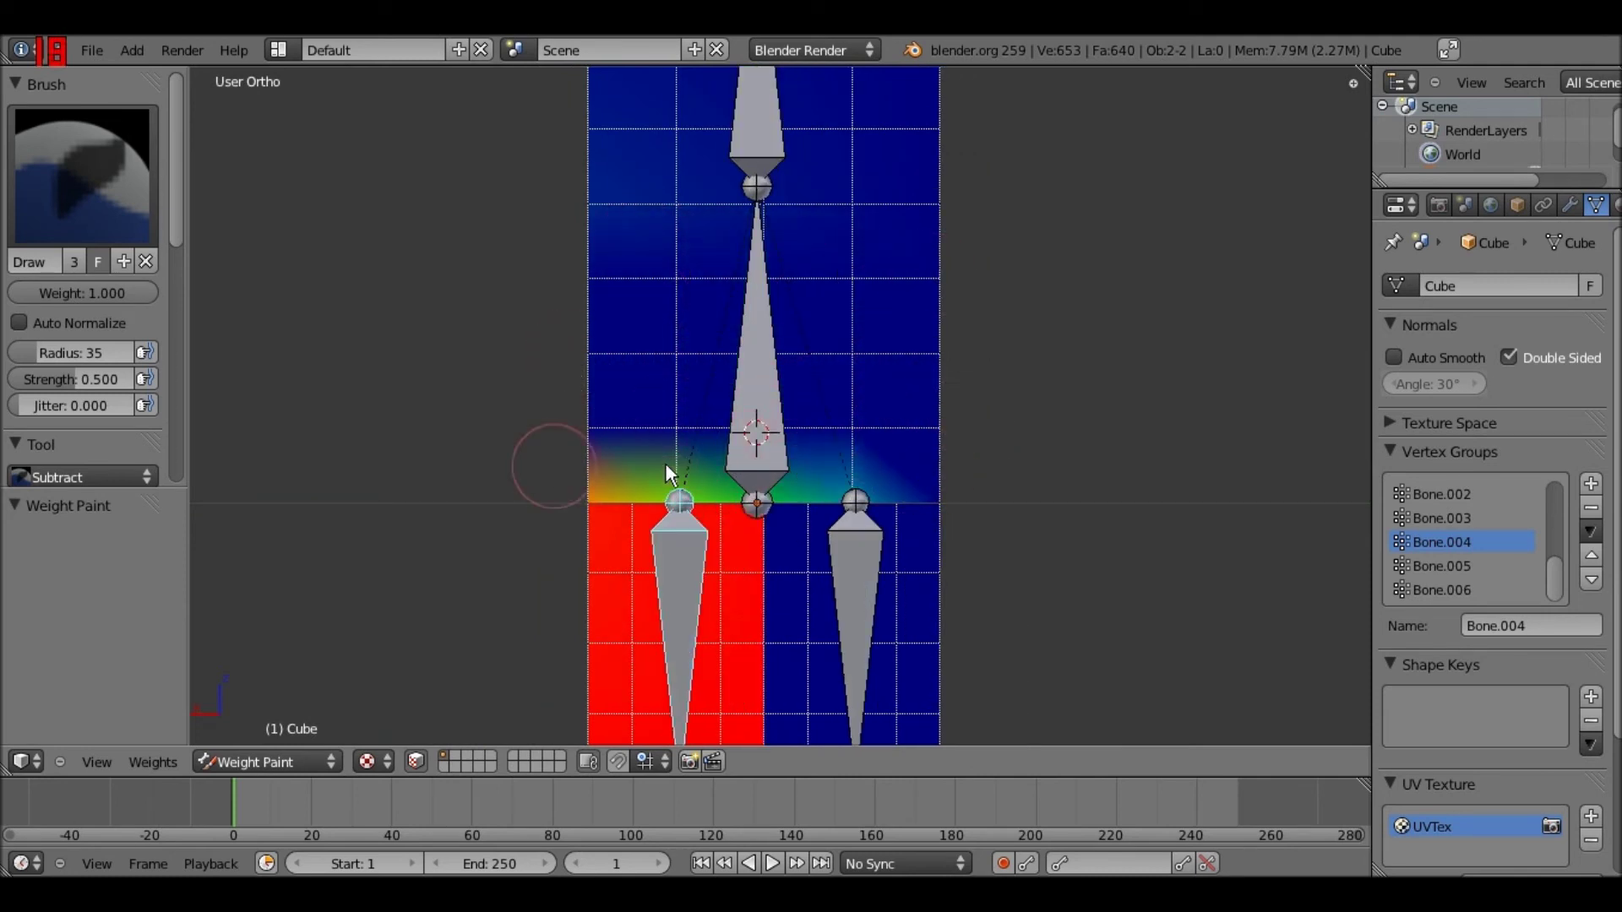
key(ctrl+z)
mouse_move(623, 306)
mouse_down()
mouse_move(916, 295)
mouse_move(850, 404)
mouse_move(601, 388)
mouse_move(906, 337)
mouse_move(950, 363)
mouse_up()
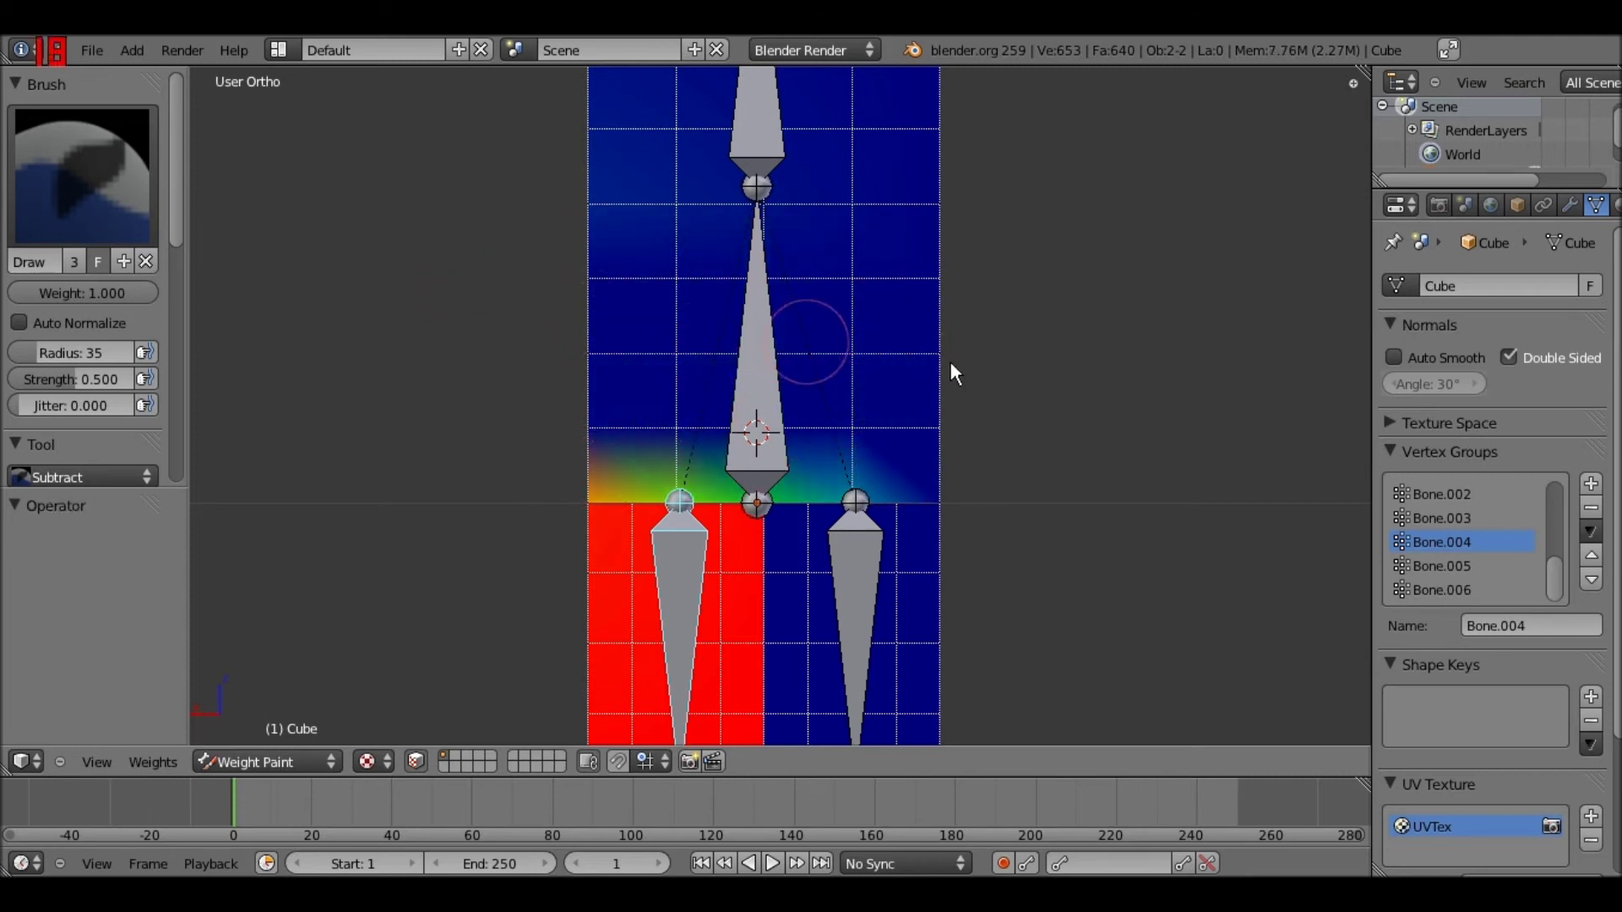
Test-move leg bone Bone.004 along positive Y in right view to check which body faces follow it, and undo the move
middle_drag(731, 432, 924, 437)
key(KP_1)
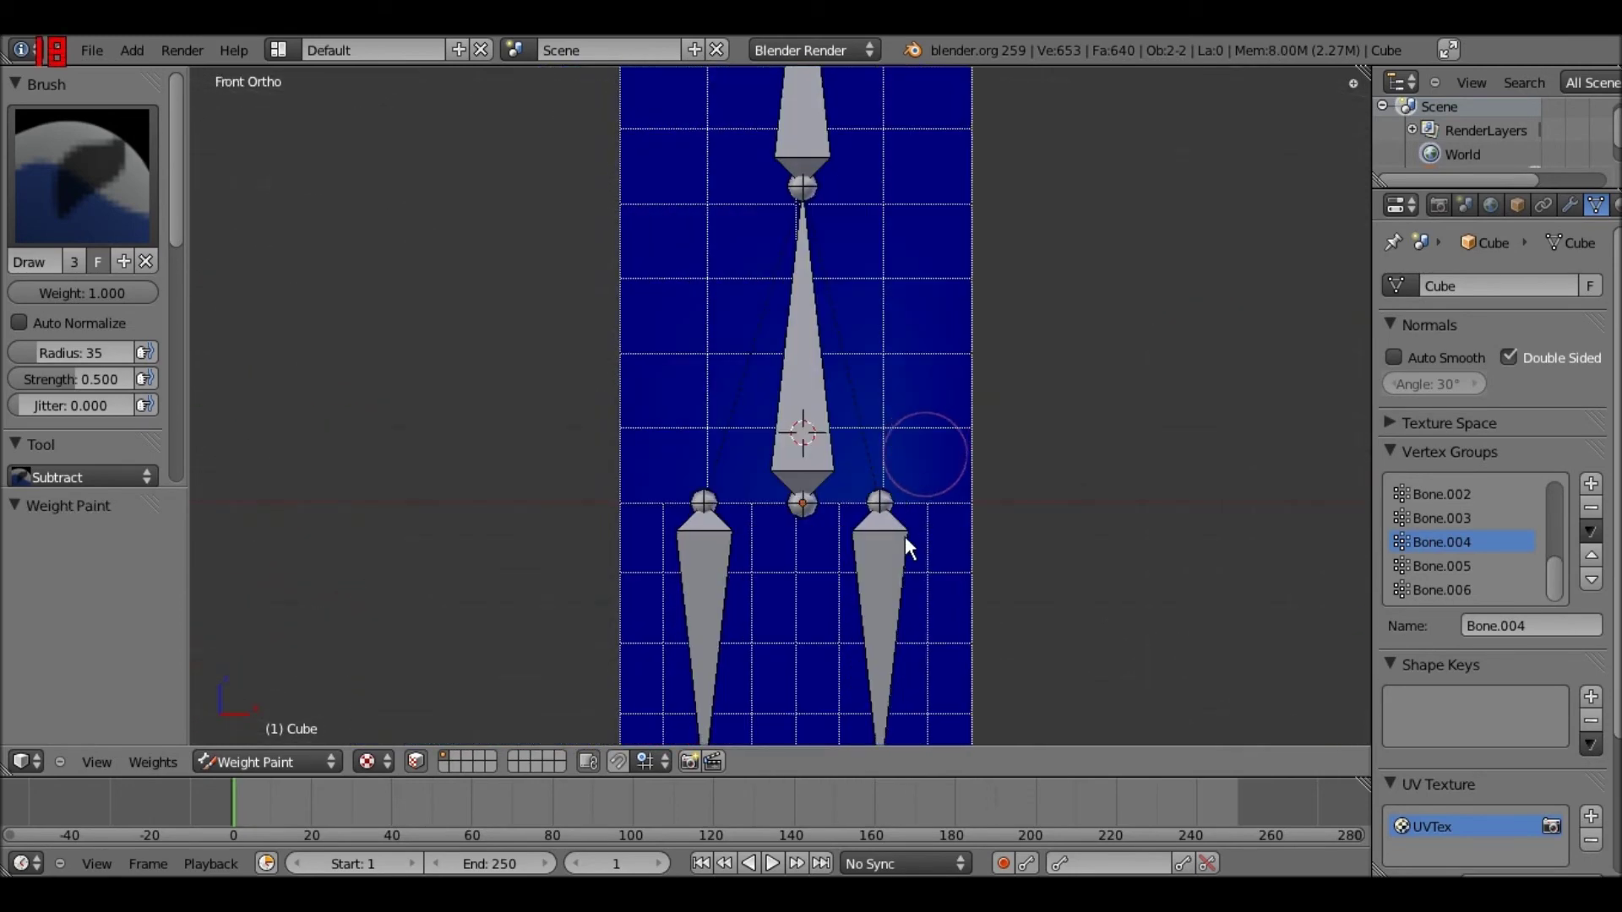
middle_drag(904, 535, 899, 551)
key(KP_3)
key(g)
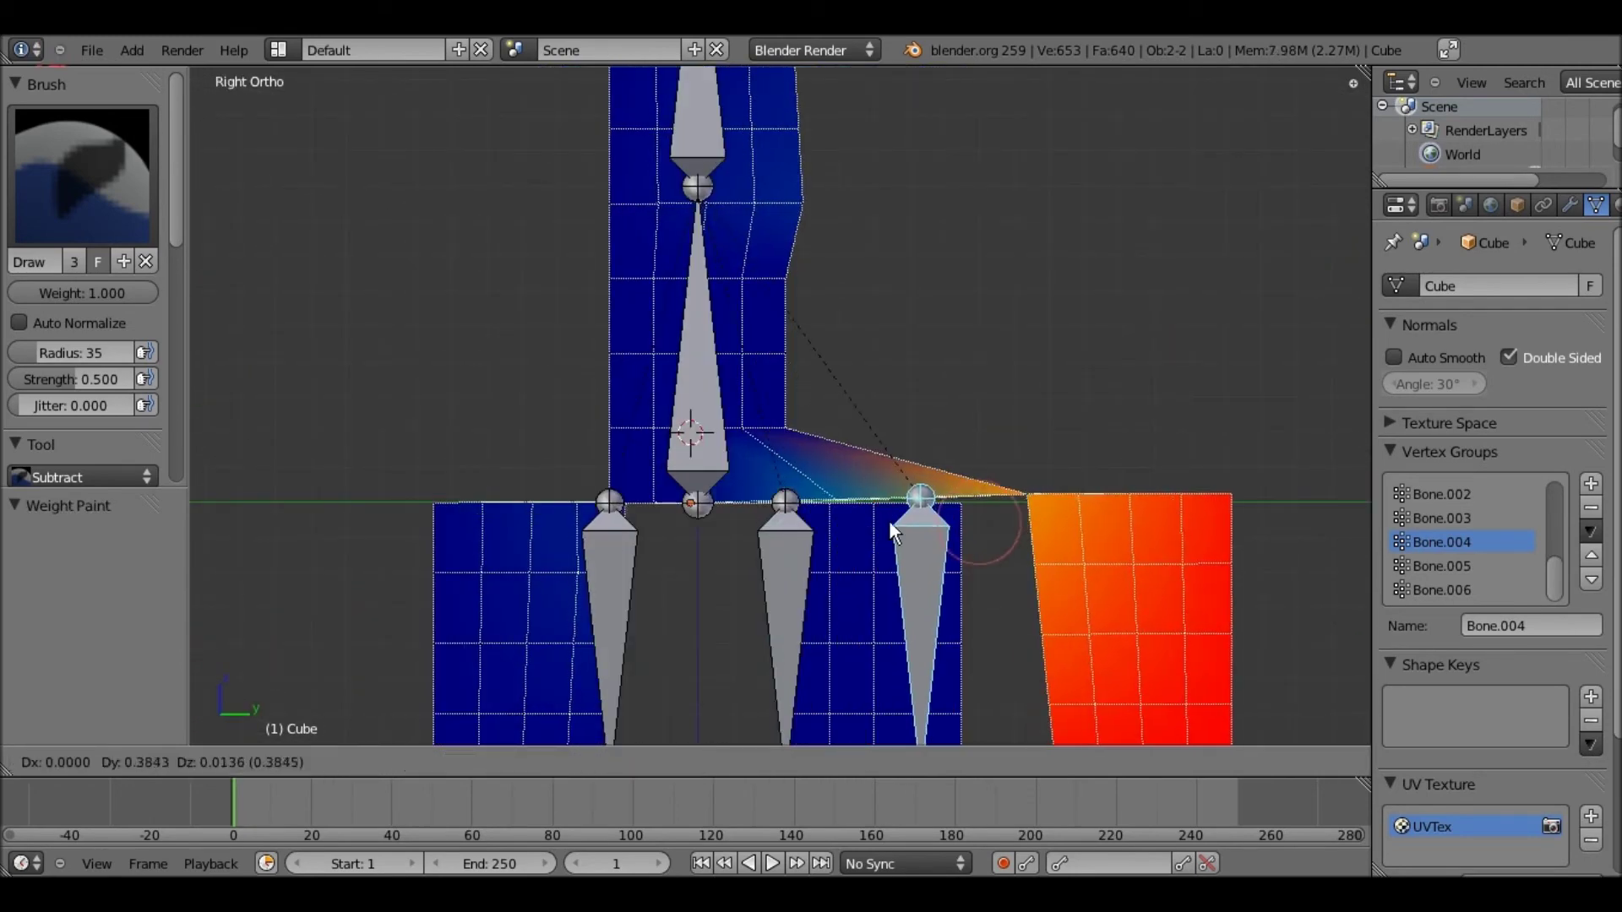
click(829, 515)
key(ctrl+z)
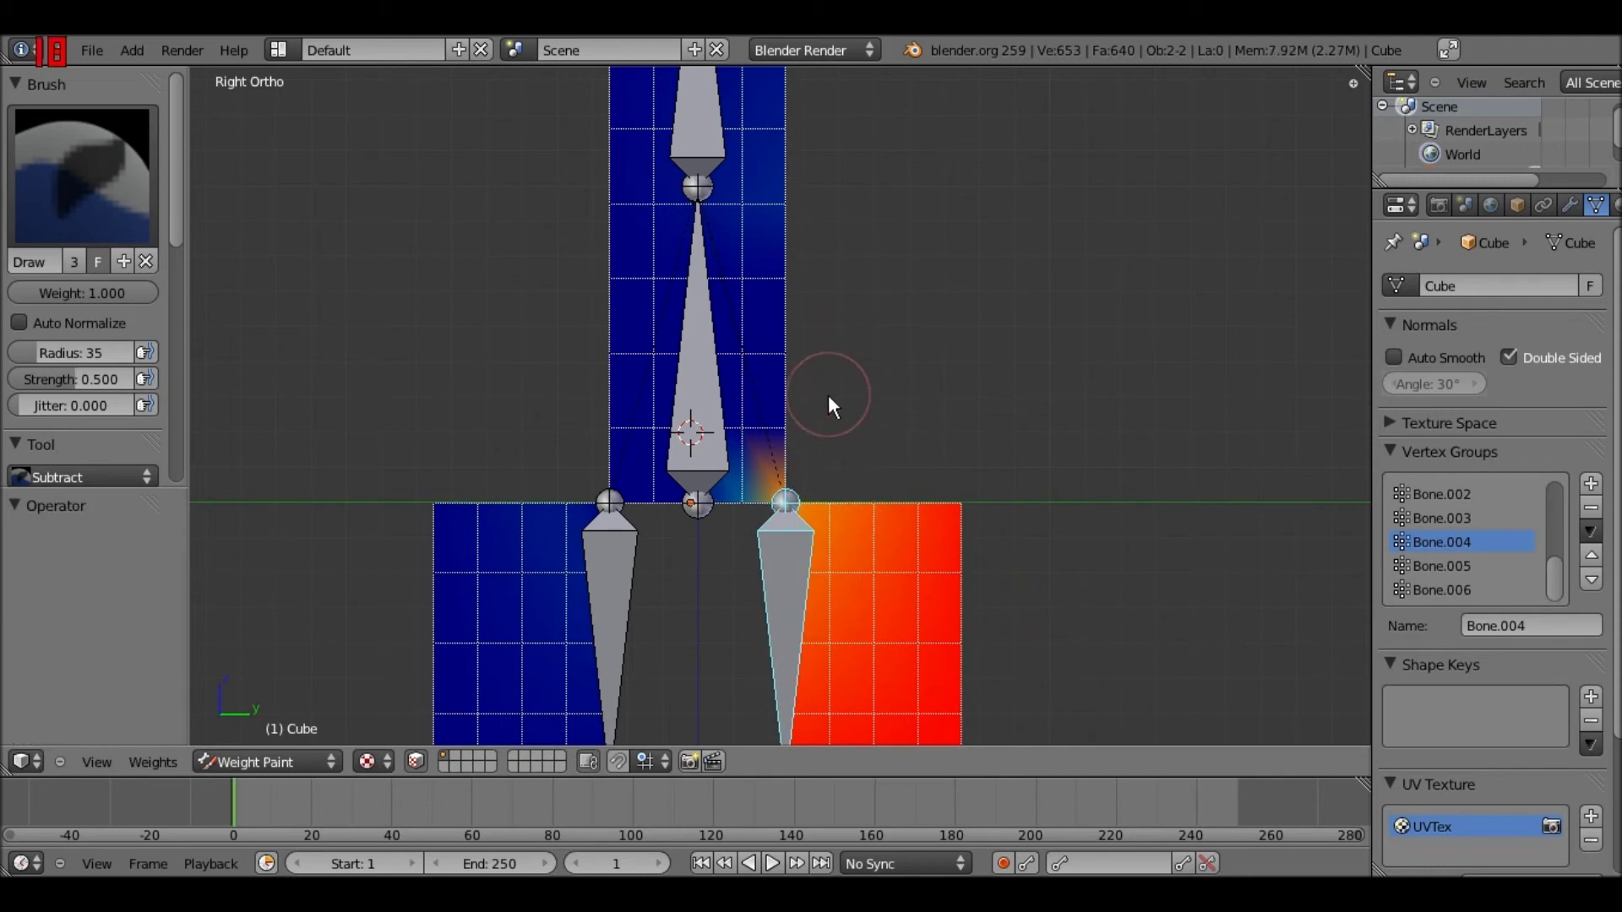
Move Bone.004 out 1.000 along Y and subtract its weight from the faces stretched between the lower body and the leg
key(g)
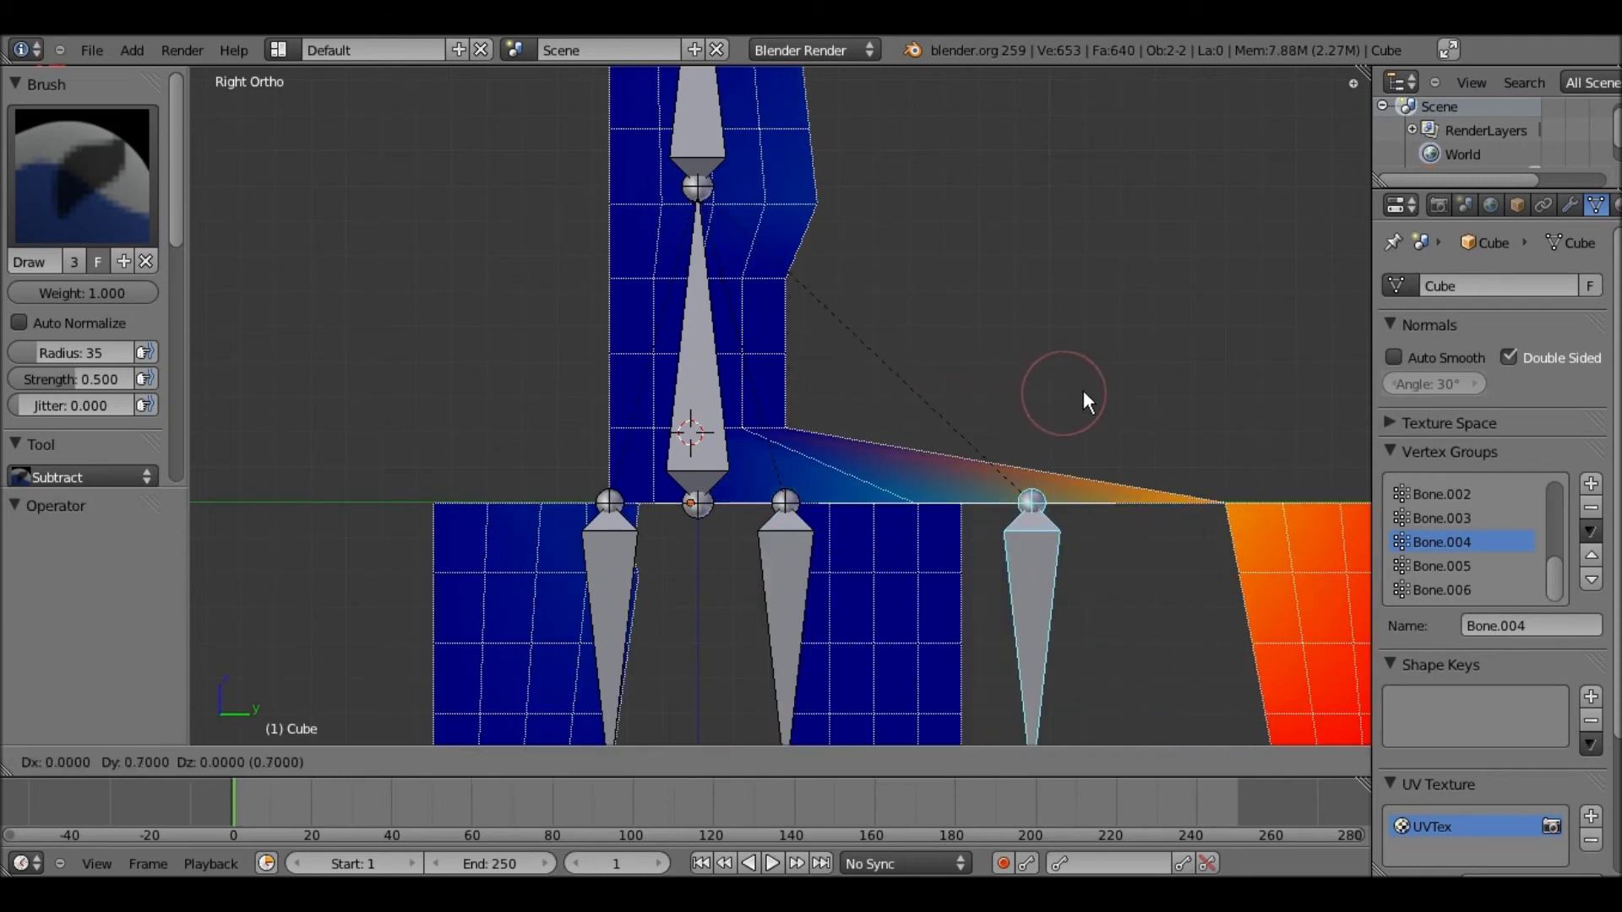
click(1173, 388)
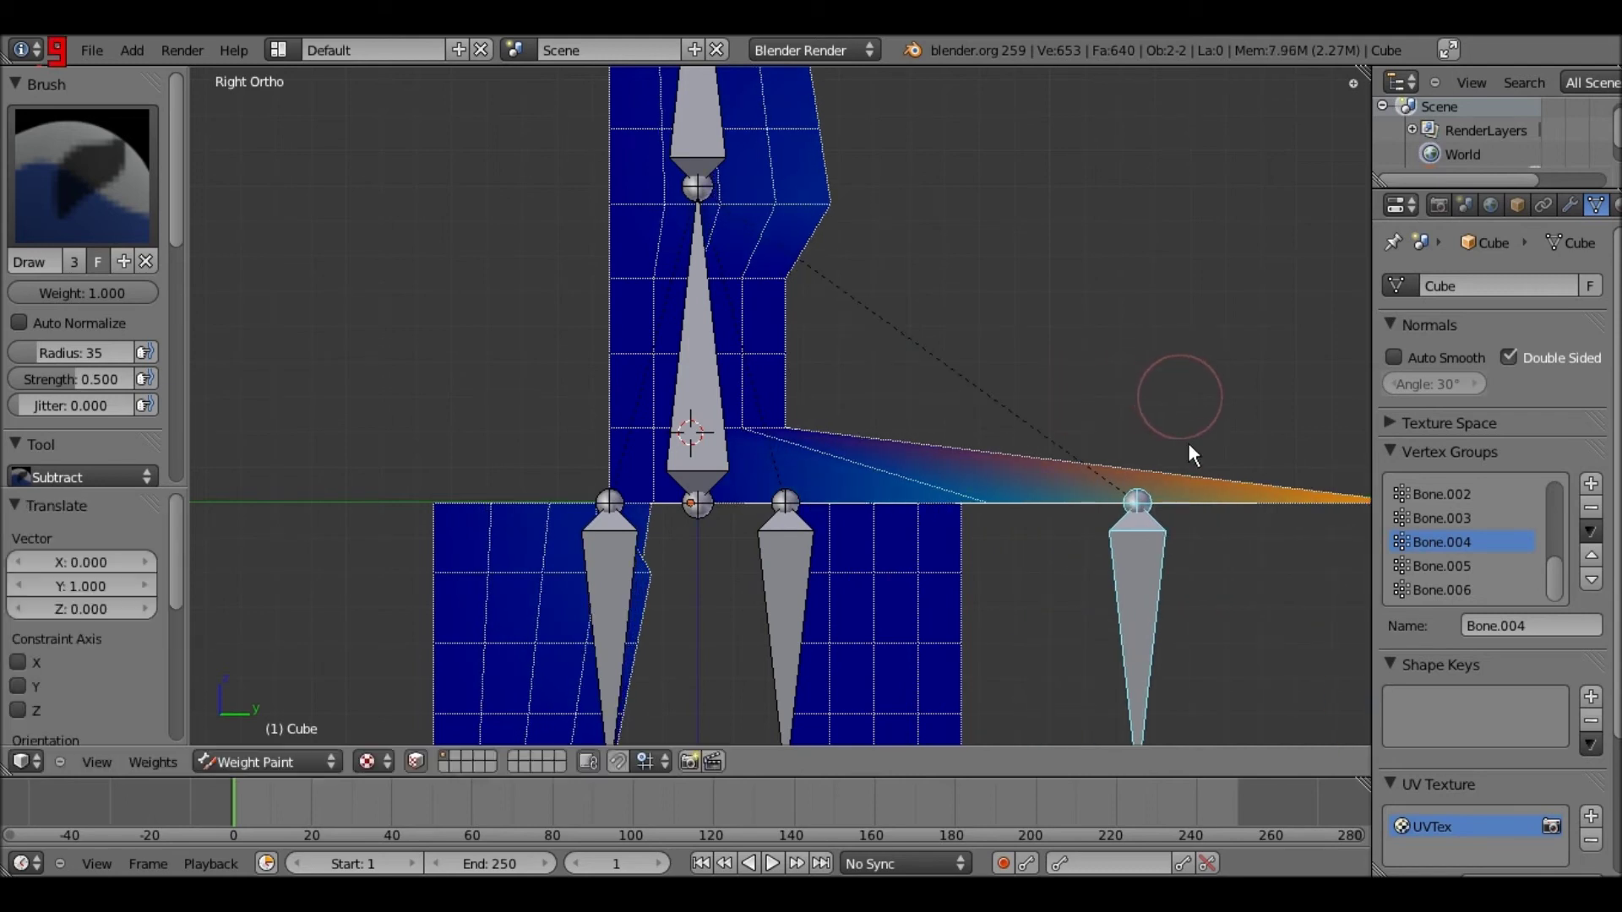
shift+middle_drag(1173, 388, 1037, 389)
drag(1256, 463, 1256, 497)
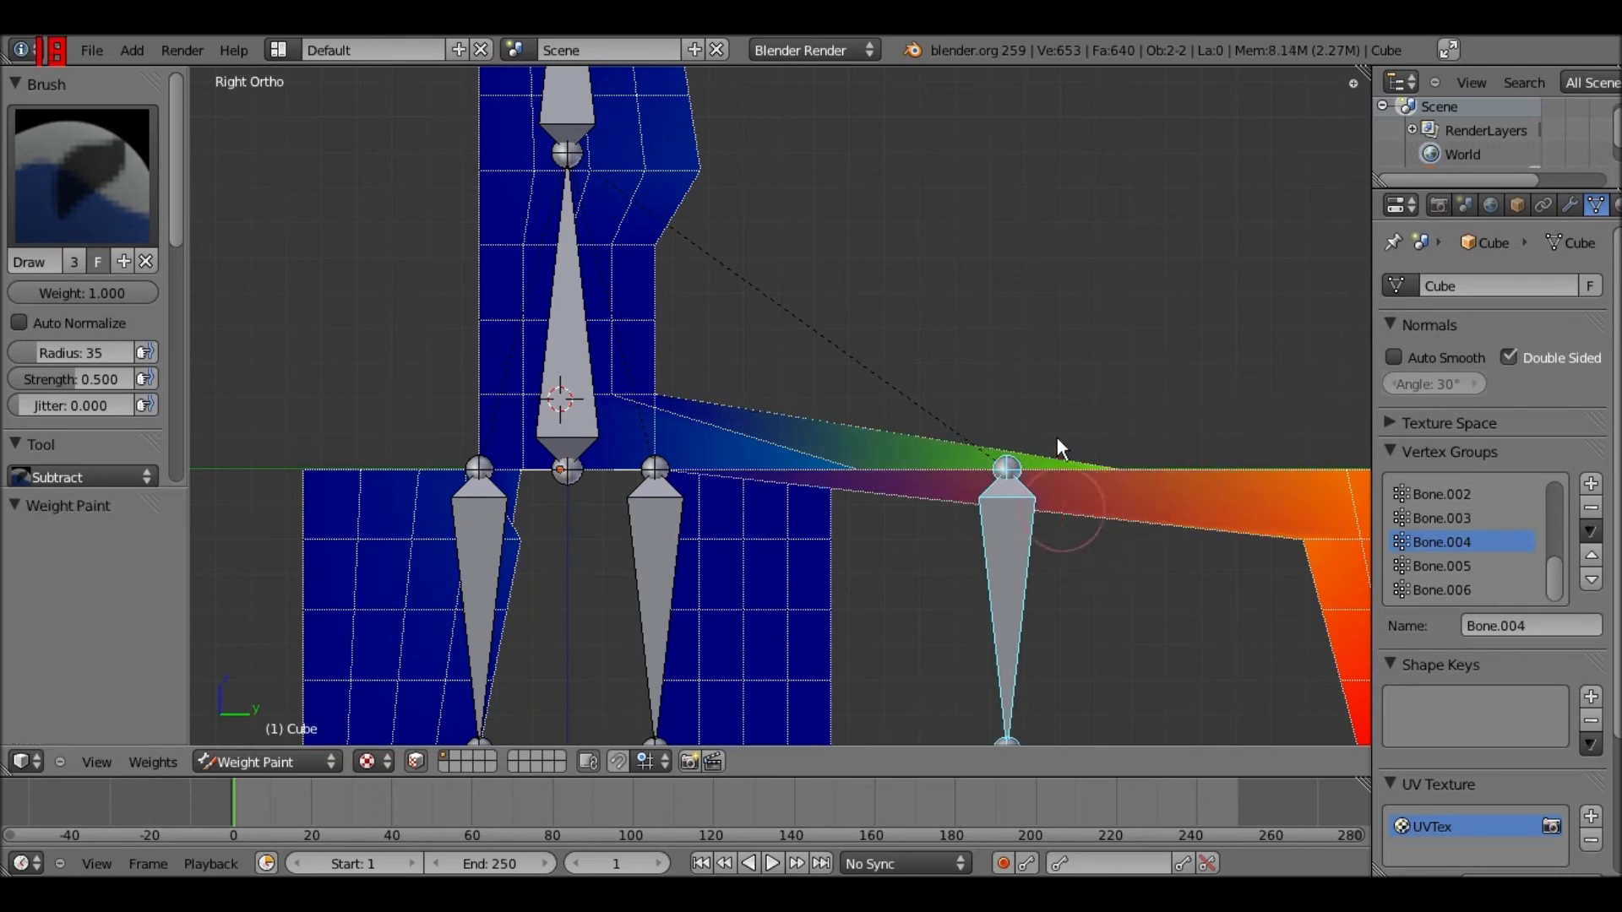
middle_drag(986, 475, 1037, 580)
mouse_move(1037, 580)
mouse_down()
mouse_move(1056, 623)
mouse_move(890, 517)
mouse_move(787, 503)
mouse_move(779, 535)
mouse_move(808, 529)
mouse_move(755, 525)
mouse_move(691, 412)
mouse_move(799, 560)
mouse_move(807, 527)
mouse_move(622, 451)
mouse_move(824, 505)
mouse_up()
middle_drag(1097, 506, 1112, 454)
key(KP_3)
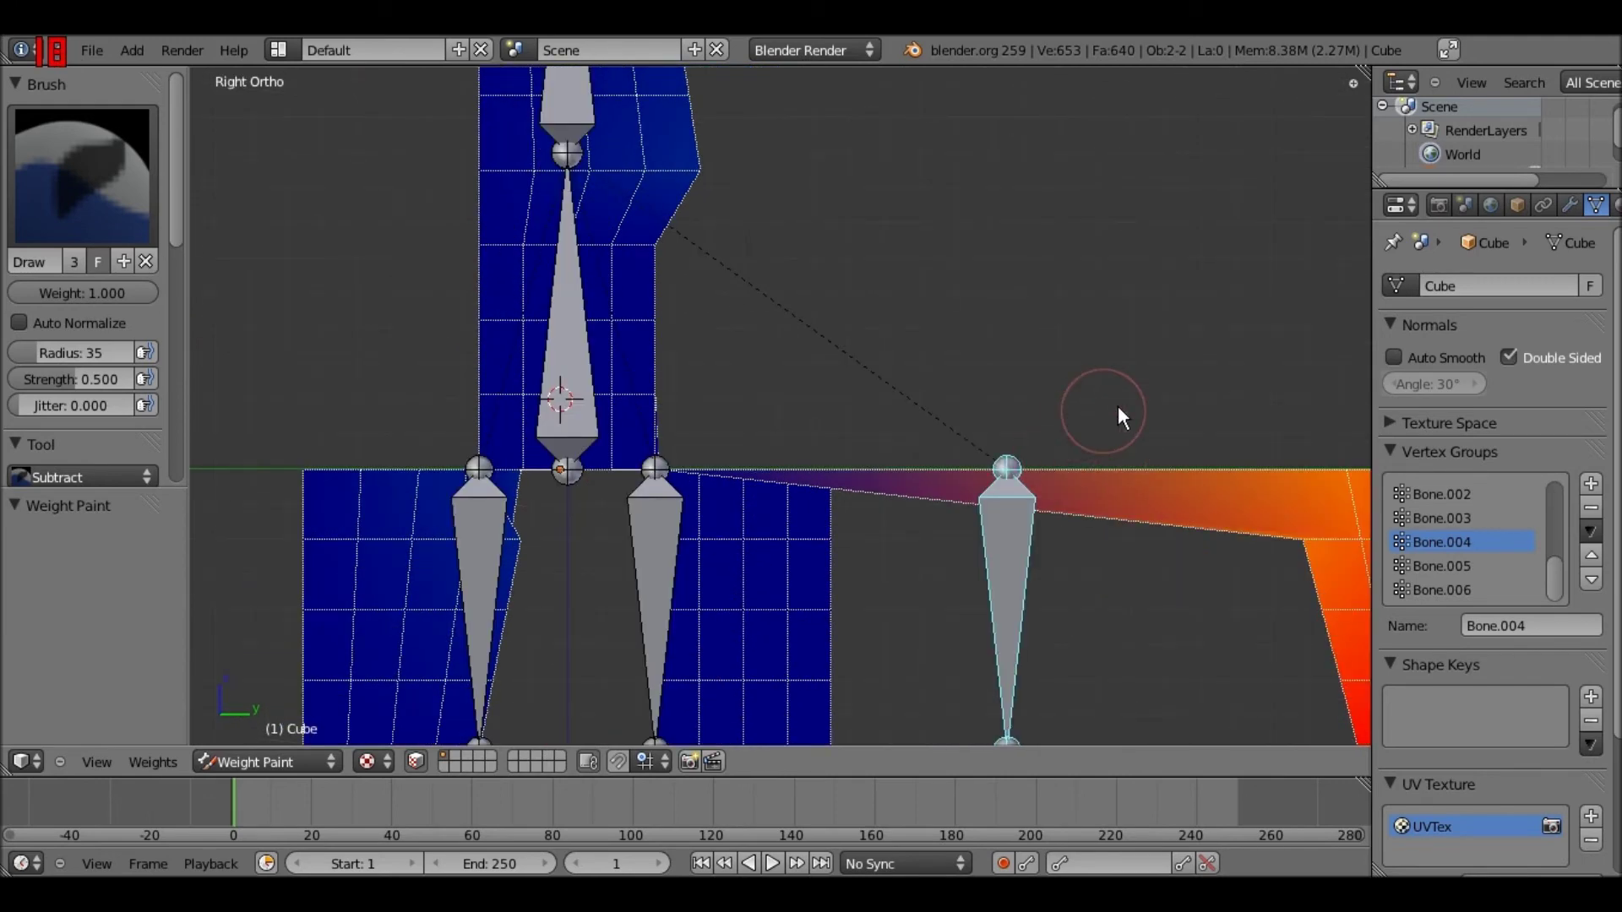
Move Bone.004 back by -1.000 along Y and test-rotate it in side view and about global X, clearing the rotation
key(g)
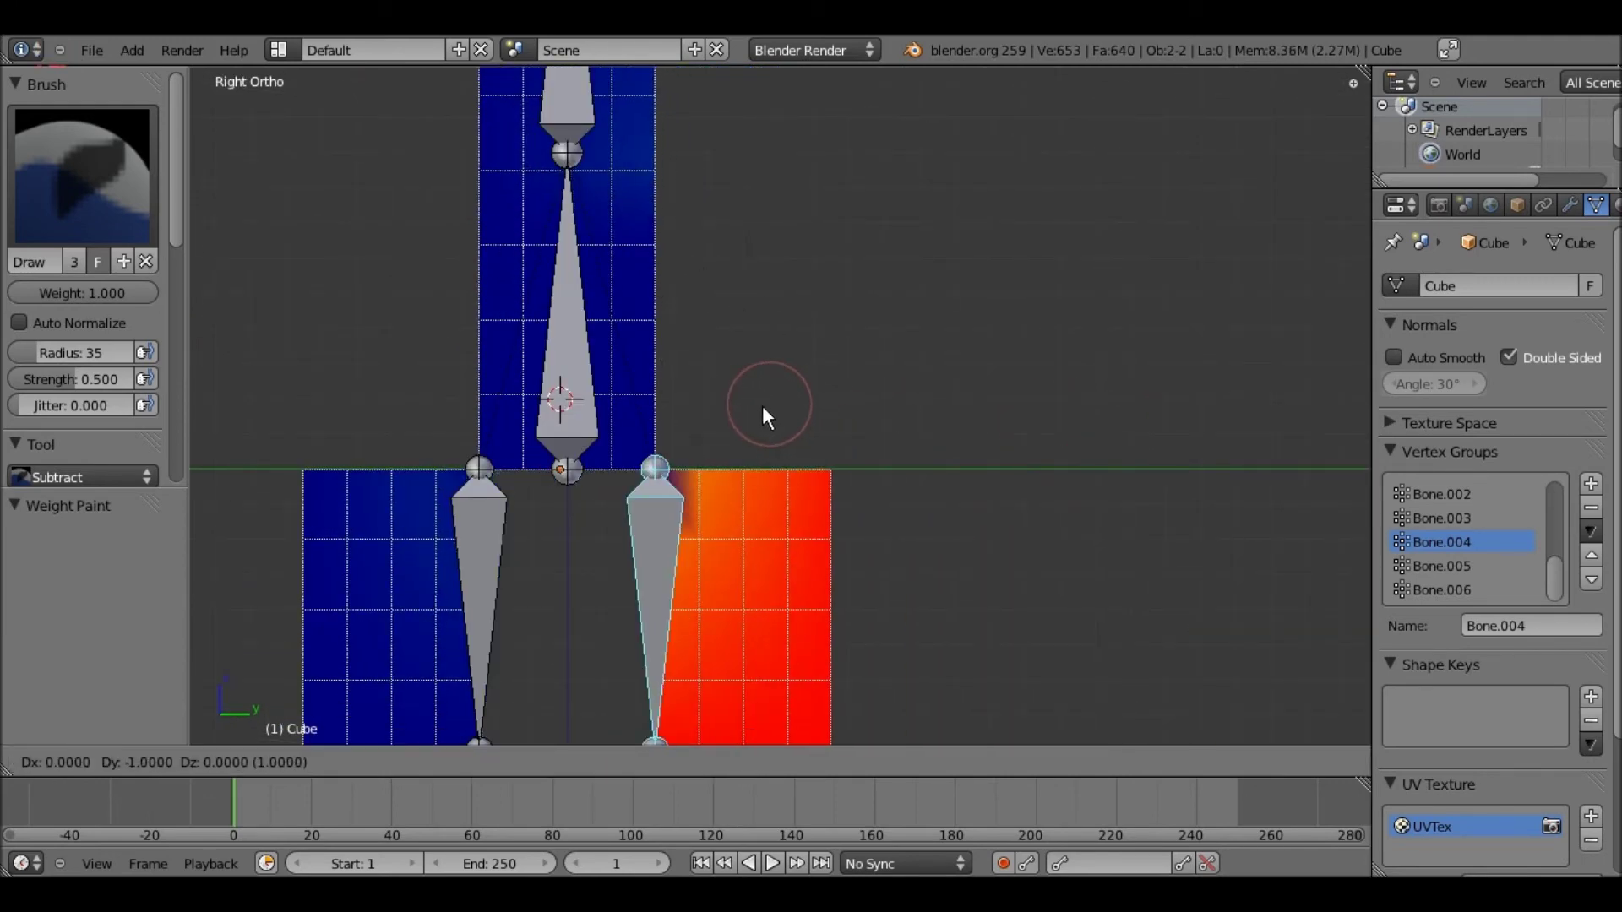
click(762, 406)
key(r)
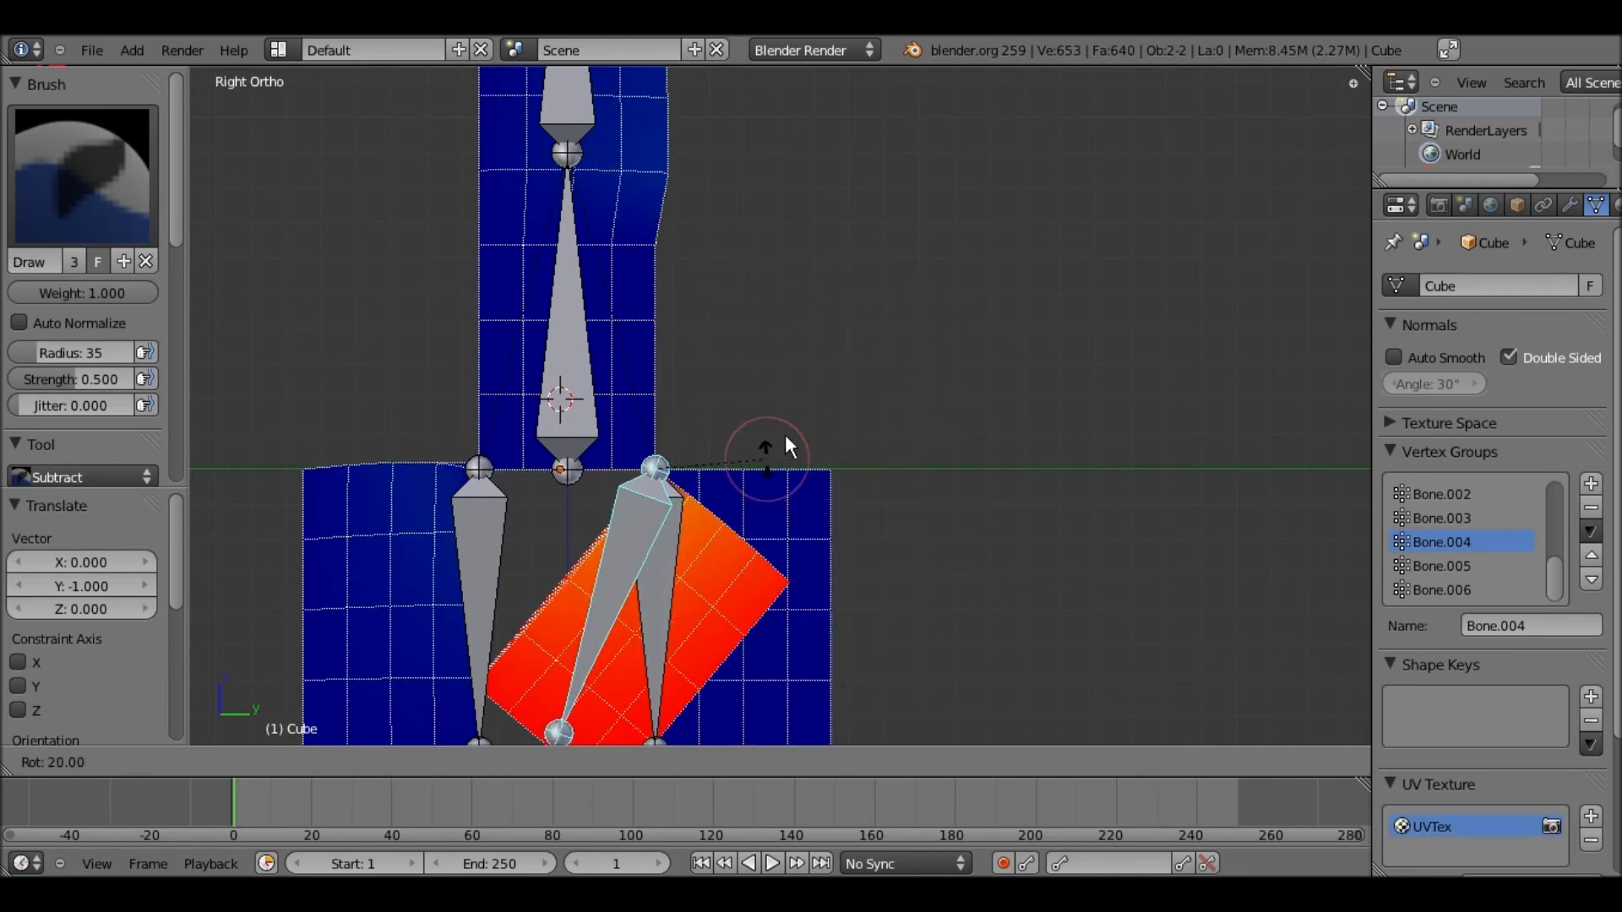
click(807, 393)
middle_drag(821, 372, 743, 402)
key(r)
key(x)
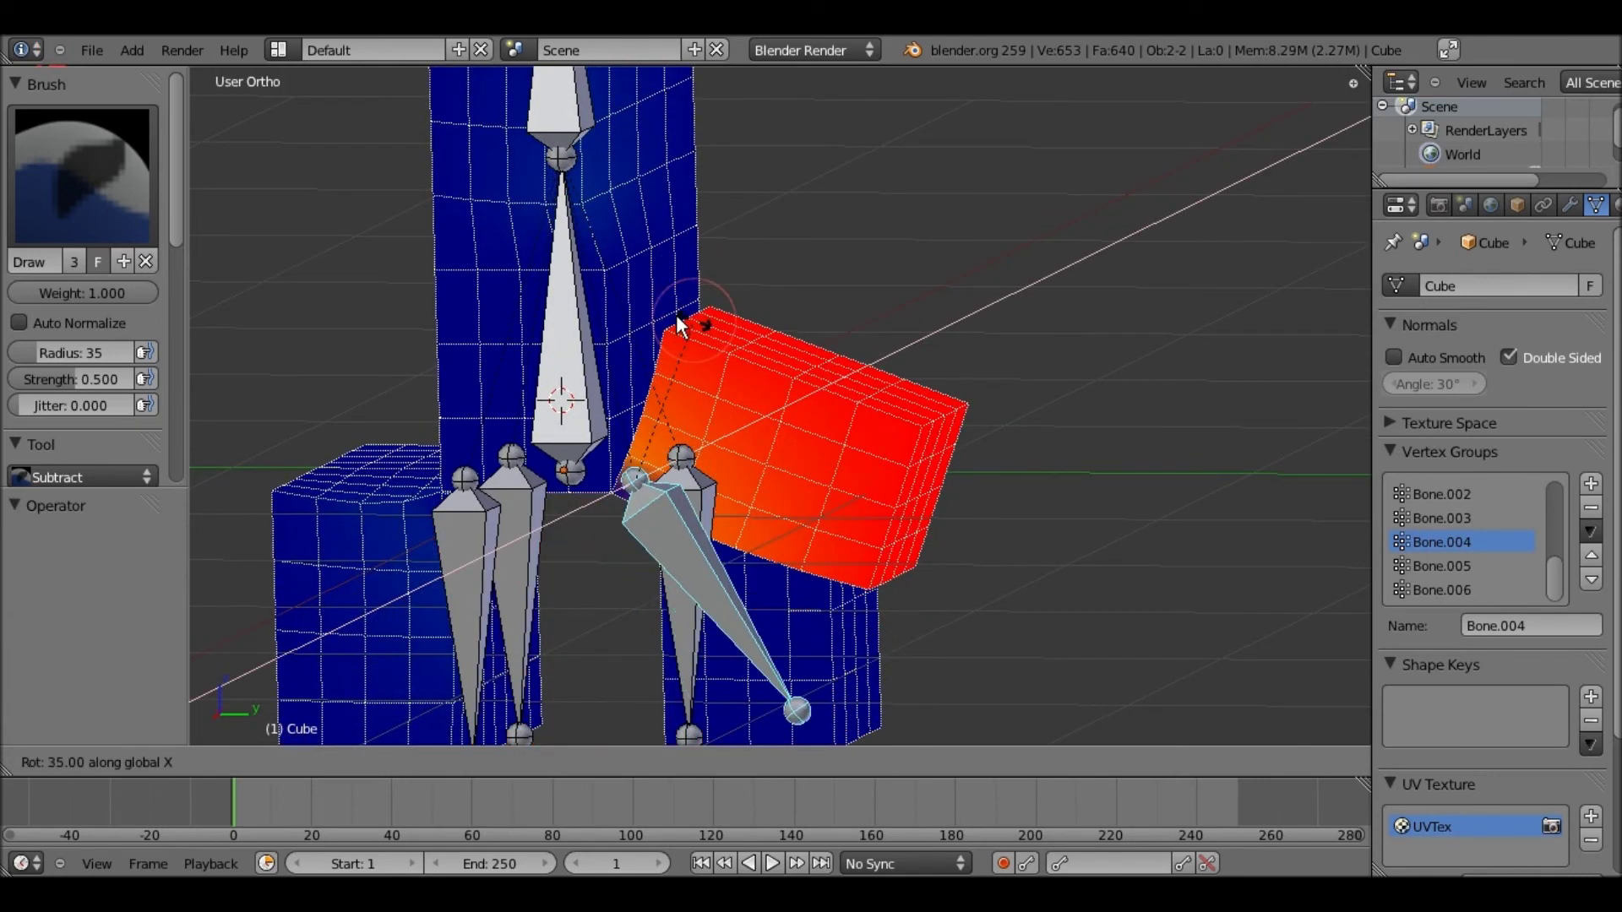
click(696, 311)
key(alt+r)
key(KP_3)
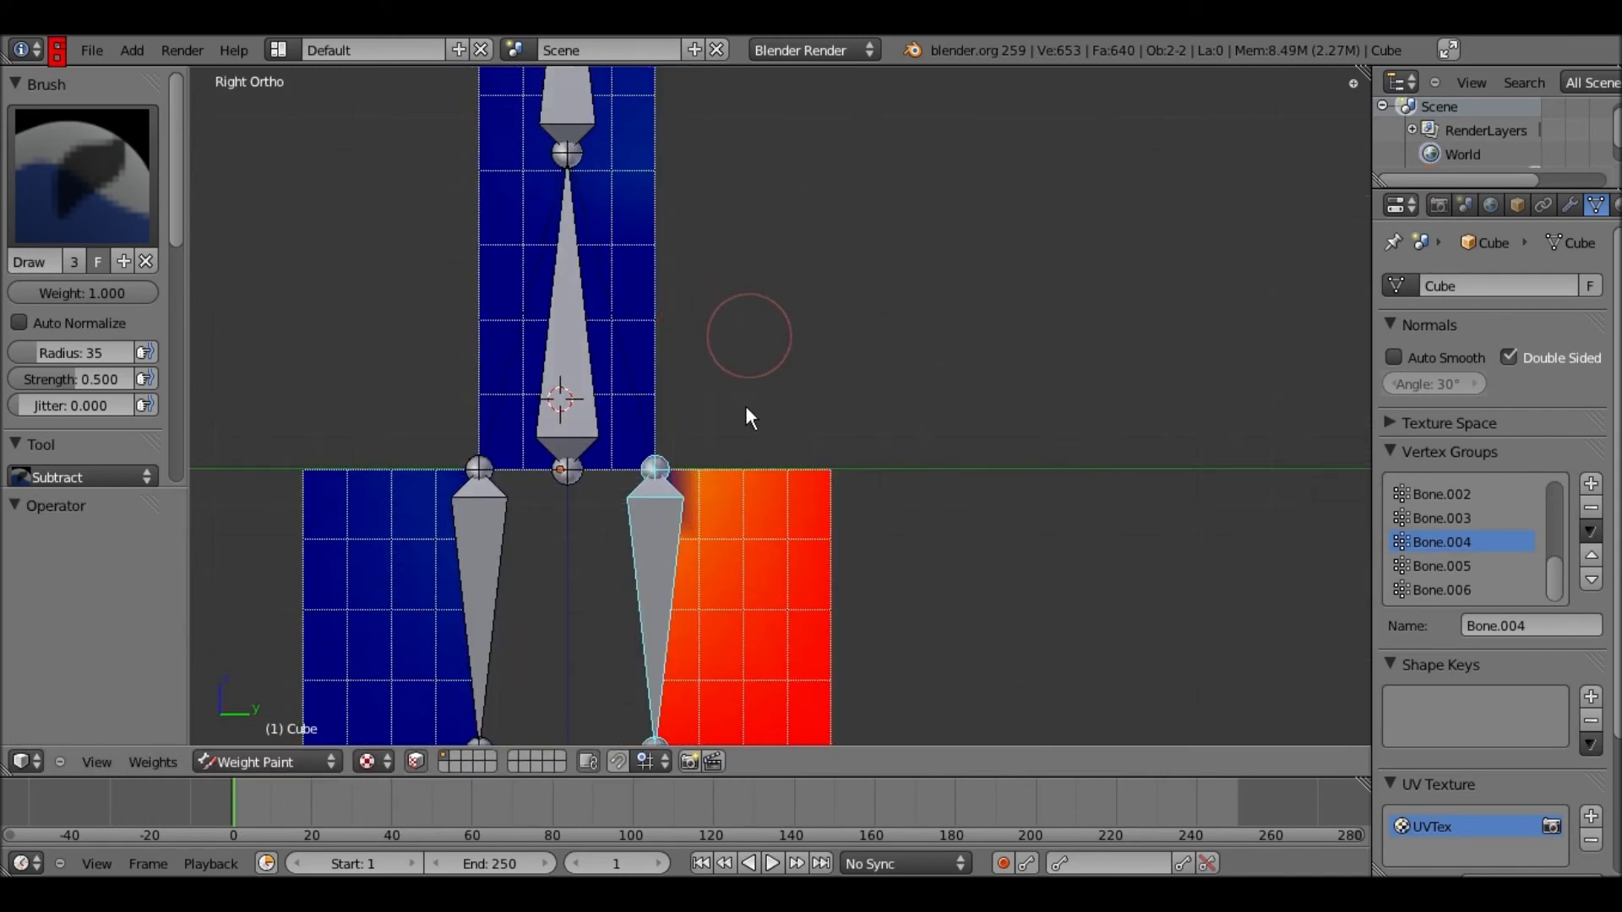
Move Bone.004 out along positive Y again and subtract its weight from the faces of the body that still follow it
key(g)
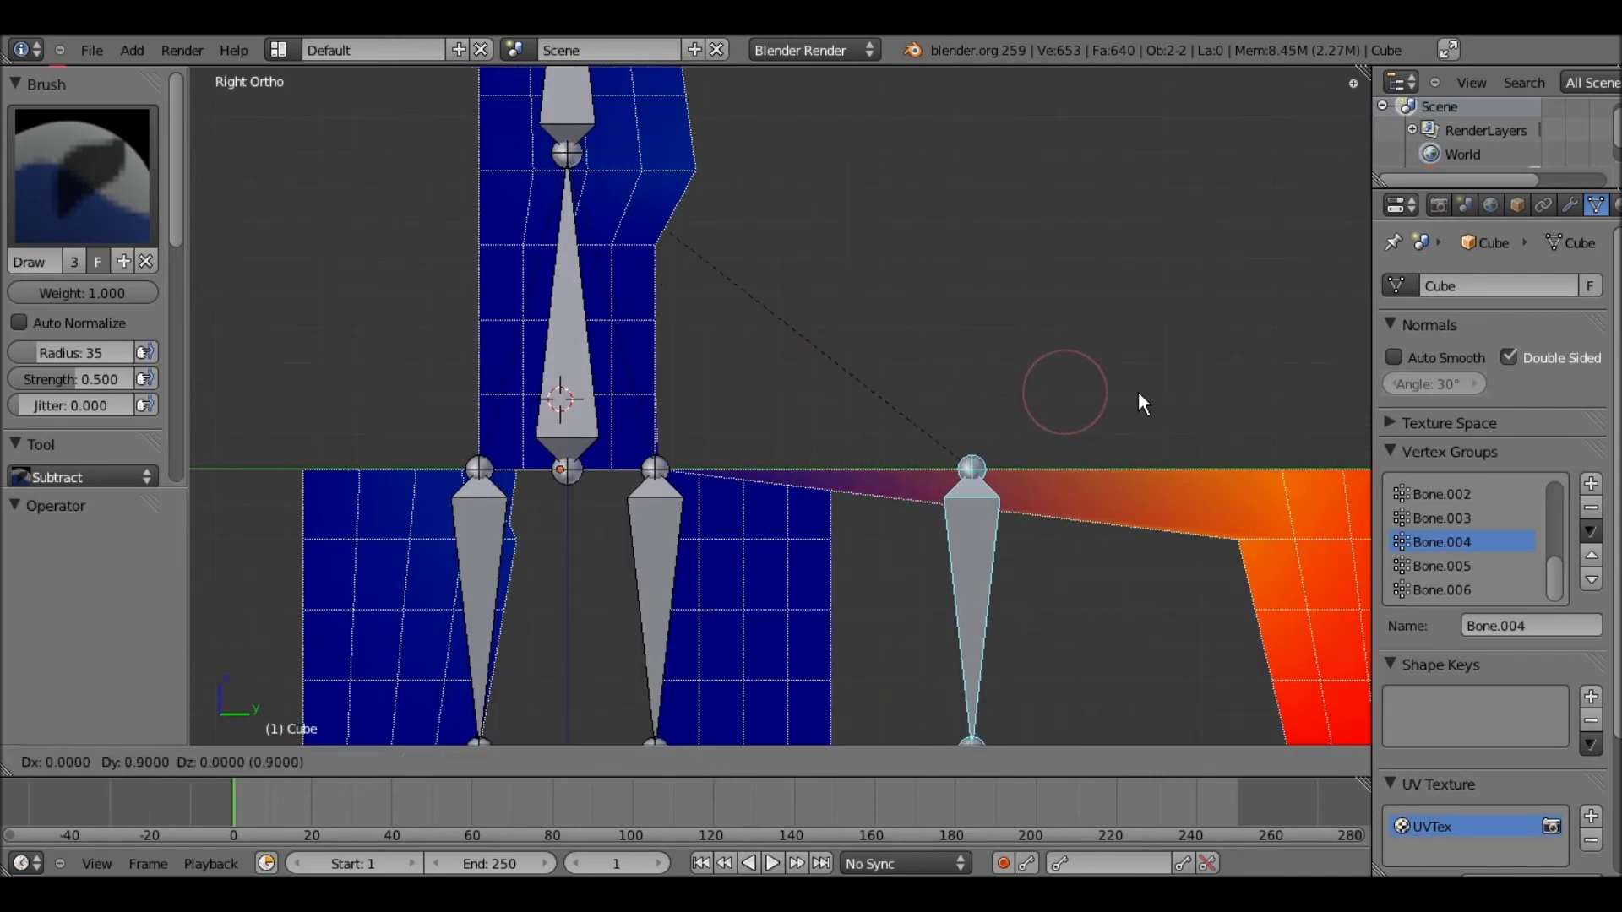
click(1234, 391)
shift+middle_drag(711, 307, 668, 268)
mouse_move(580, 210)
mouse_down()
mouse_move(505, 100)
mouse_move(532, 125)
mouse_up()
mouse_move(531, 171)
shift+middle_down()
mouse_move(510, 342)
mouse_move(445, 329)
shift+middle_up()
mouse_move(431, 213)
mouse_down()
mouse_move(478, 194)
mouse_move(362, 435)
mouse_move(366, 412)
mouse_move(327, 392)
mouse_up()
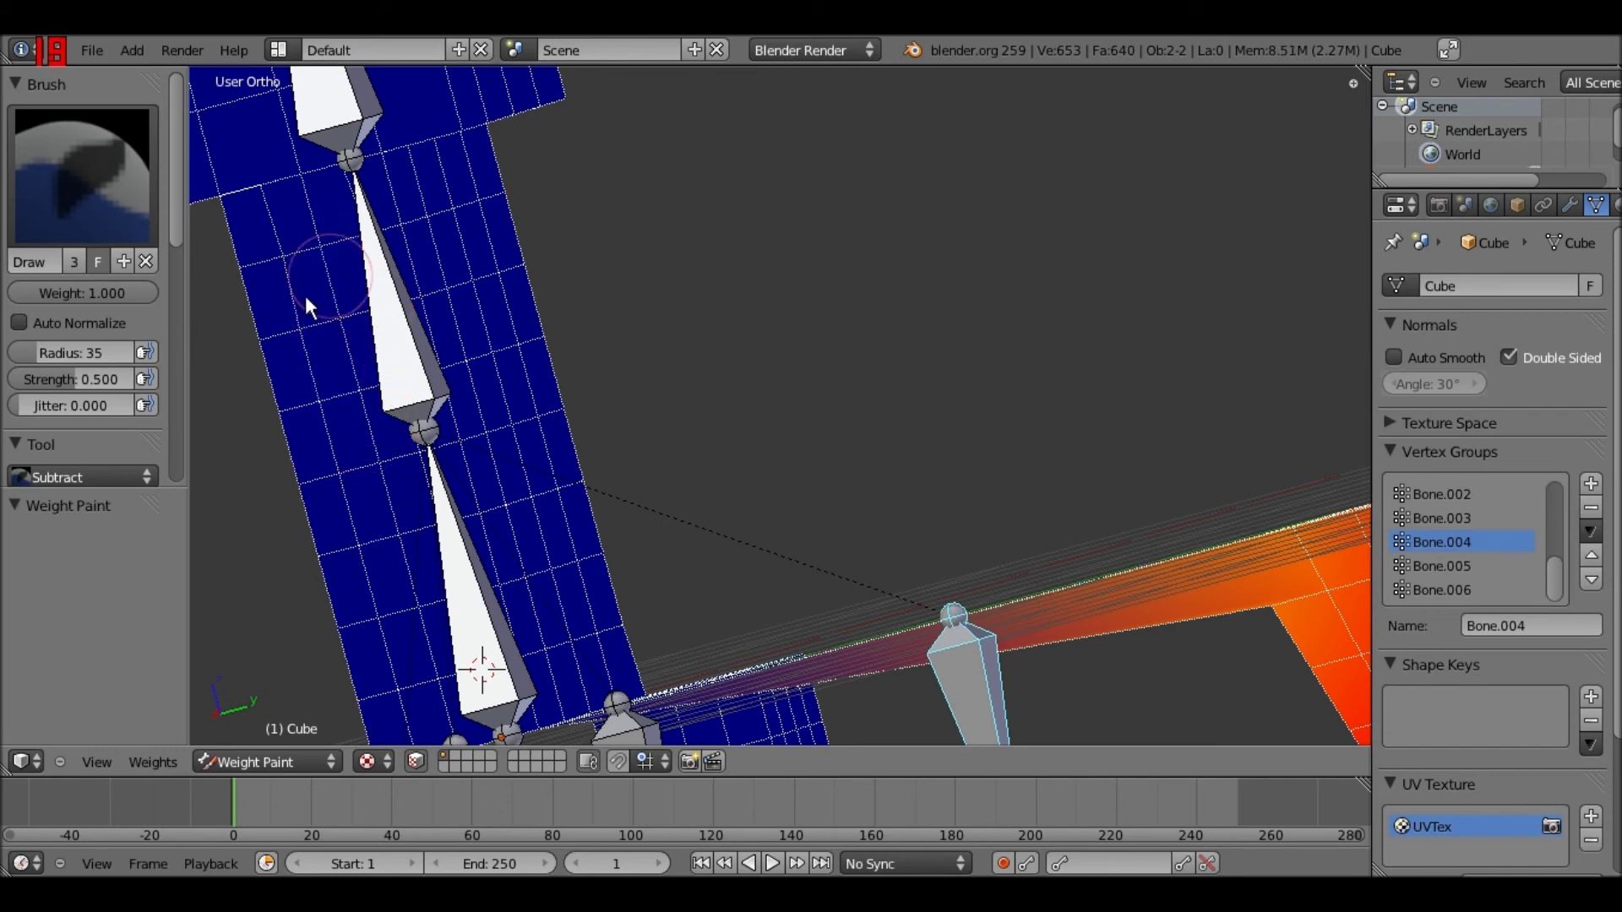
Subtract Bone.004's weight from the upper body and the negative-Y leg block in right orthographic view
key(KP_1)
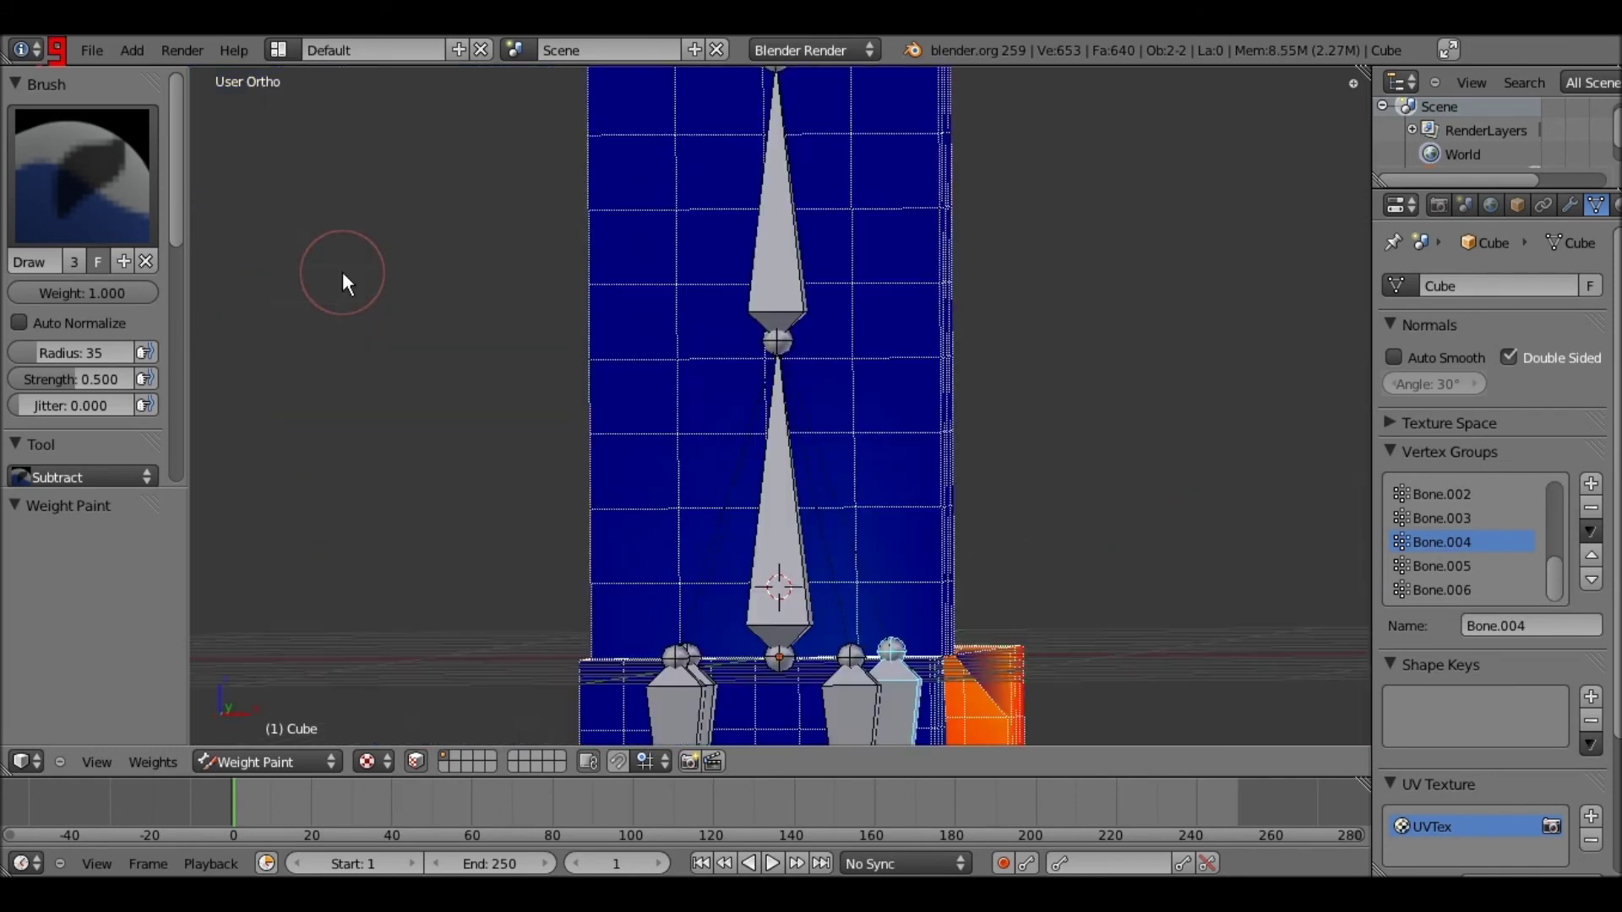
key(KP_3)
scroll(670, 464, down, 2)
shift+middle_drag(637, 528, 698, 416)
mouse_move(581, 159)
mouse_down()
mouse_move(636, 106)
mouse_move(607, 154)
mouse_up()
shift+middle_drag(566, 312, 670, 269)
mouse_move(605, 480)
mouse_down()
mouse_move(646, 449)
mouse_move(545, 539)
mouse_up()
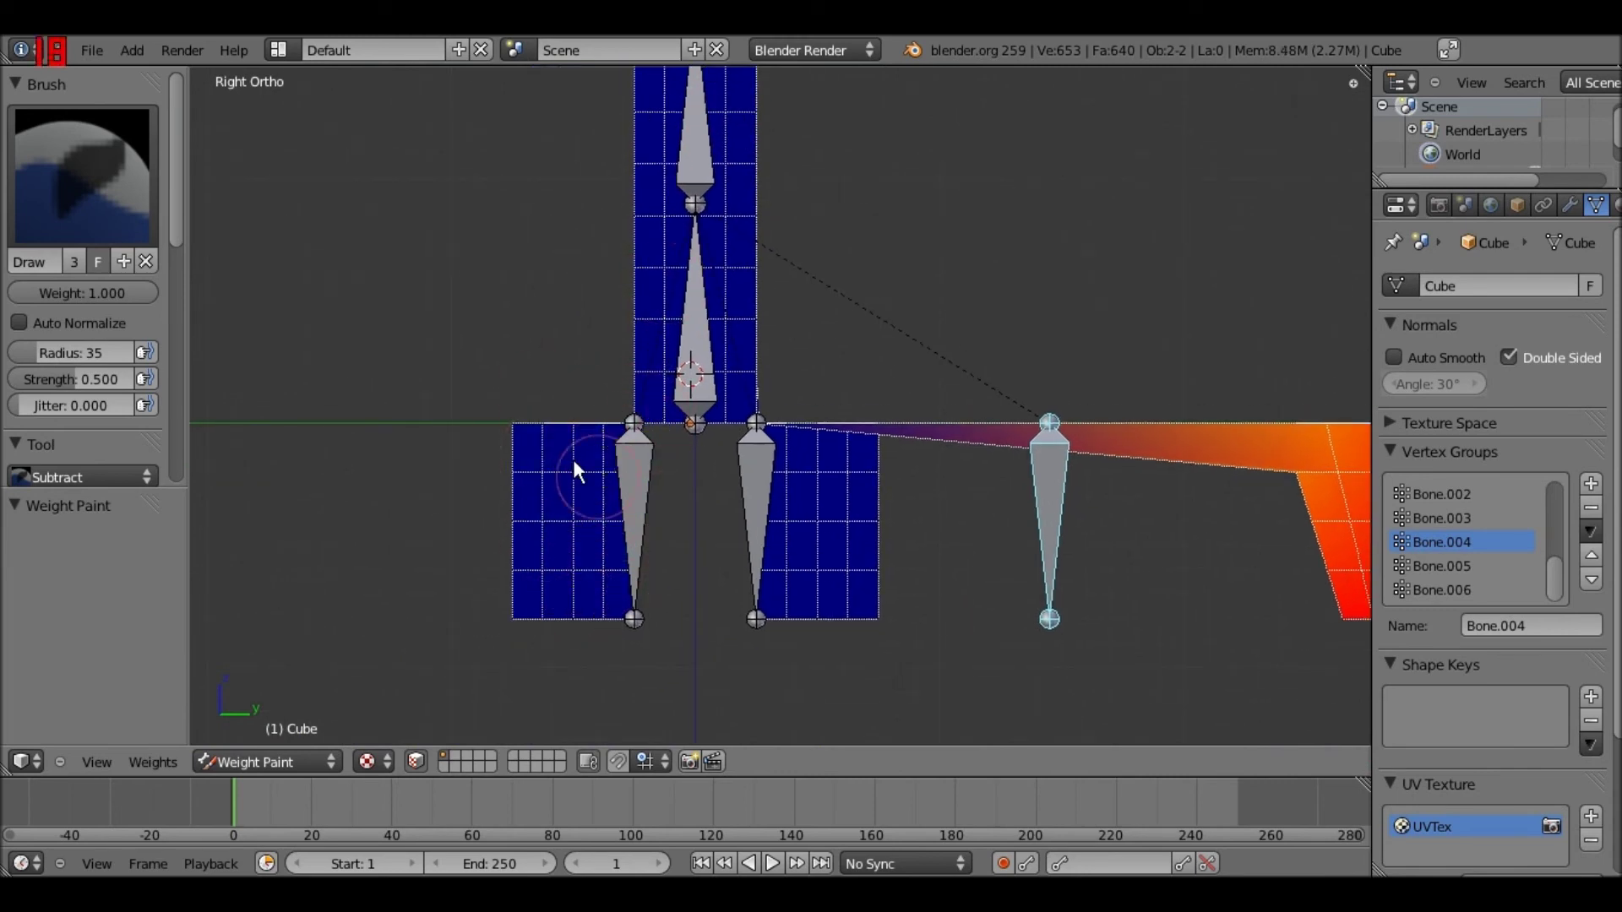
Try to subtract Bone.004's weight along the strip stretched from the body to its leg, and undo the stroke
mouse_move(691, 343)
middle_down()
mouse_move(591, 372)
mouse_move(840, 246)
mouse_move(1040, 388)
mouse_move(964, 451)
mouse_move(990, 447)
middle_up()
mouse_move(620, 562)
mouse_down()
mouse_move(605, 603)
mouse_move(553, 618)
mouse_up()
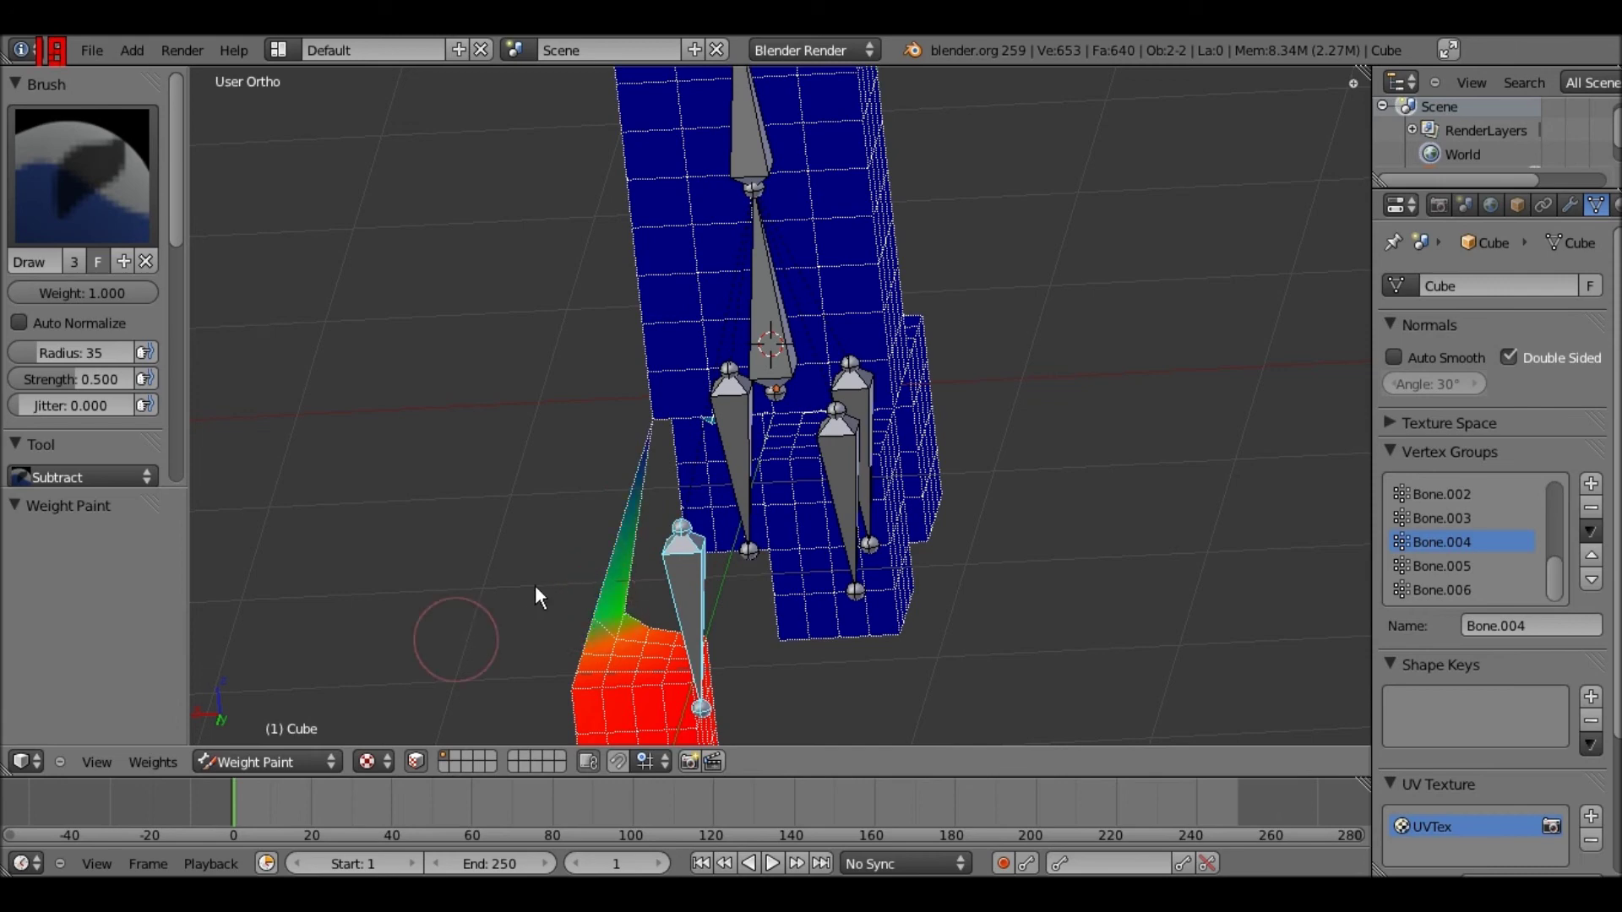
key(ctrl+z)
Subtract Bone.004's remaining weight from the base of the body between the leg blocks
middle_drag(636, 550, 759, 564)
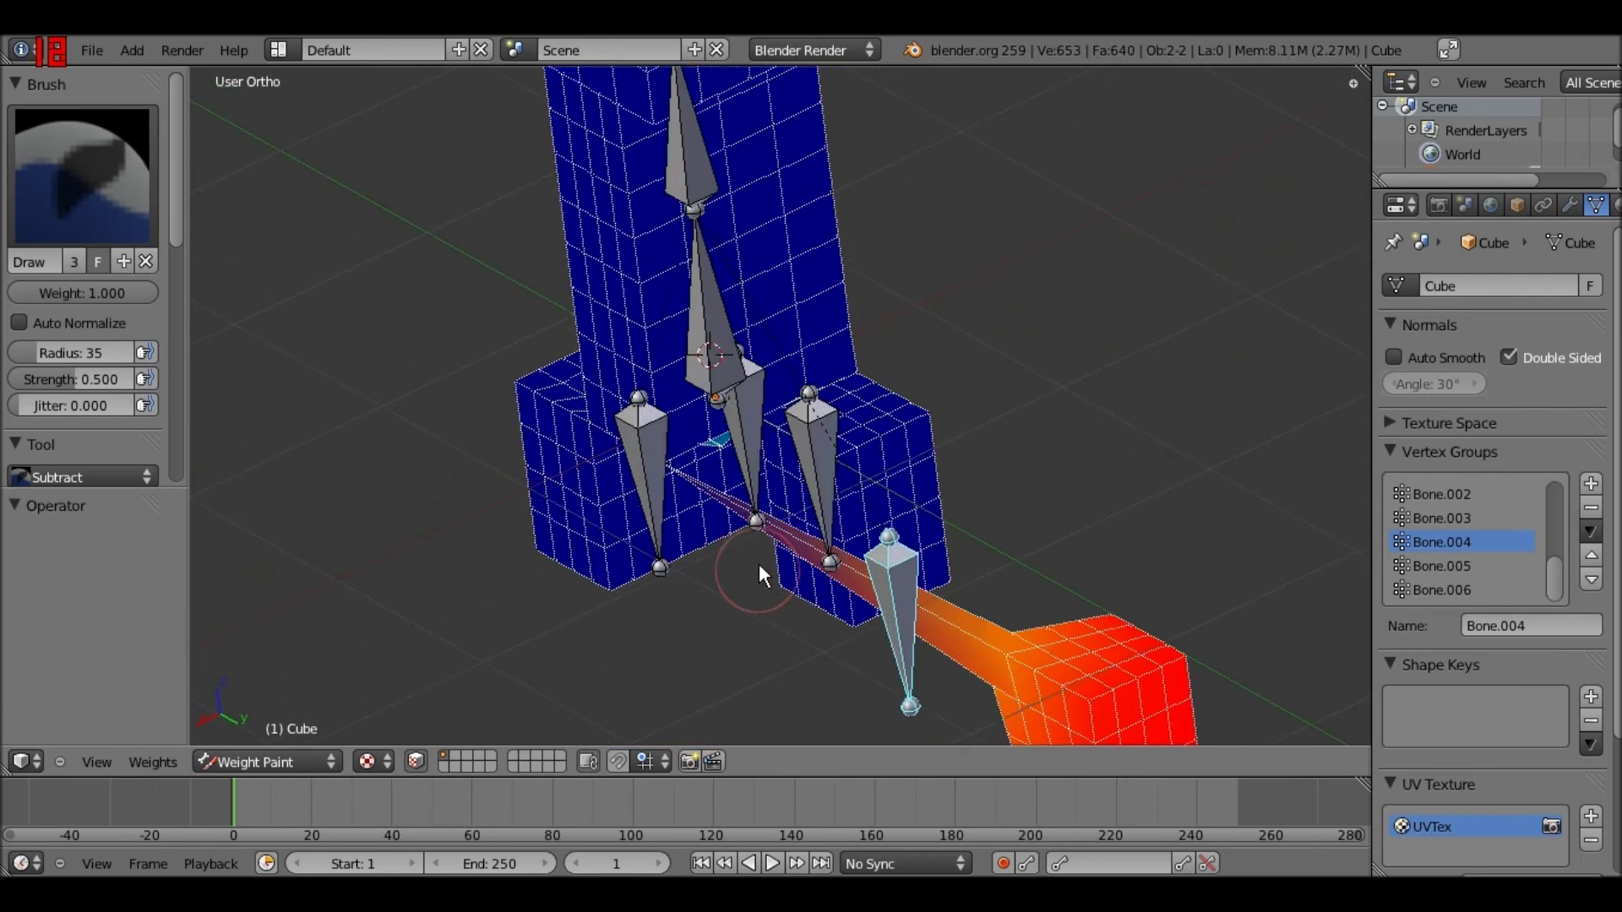
middle_drag(687, 458, 706, 469)
drag(743, 424, 721, 394)
mouse_move(728, 288)
middle_down()
mouse_move(796, 114)
mouse_move(674, 410)
middle_up()
mouse_move(676, 428)
mouse_down()
mouse_move(712, 444)
mouse_move(668, 461)
mouse_move(662, 432)
mouse_move(728, 434)
mouse_up()
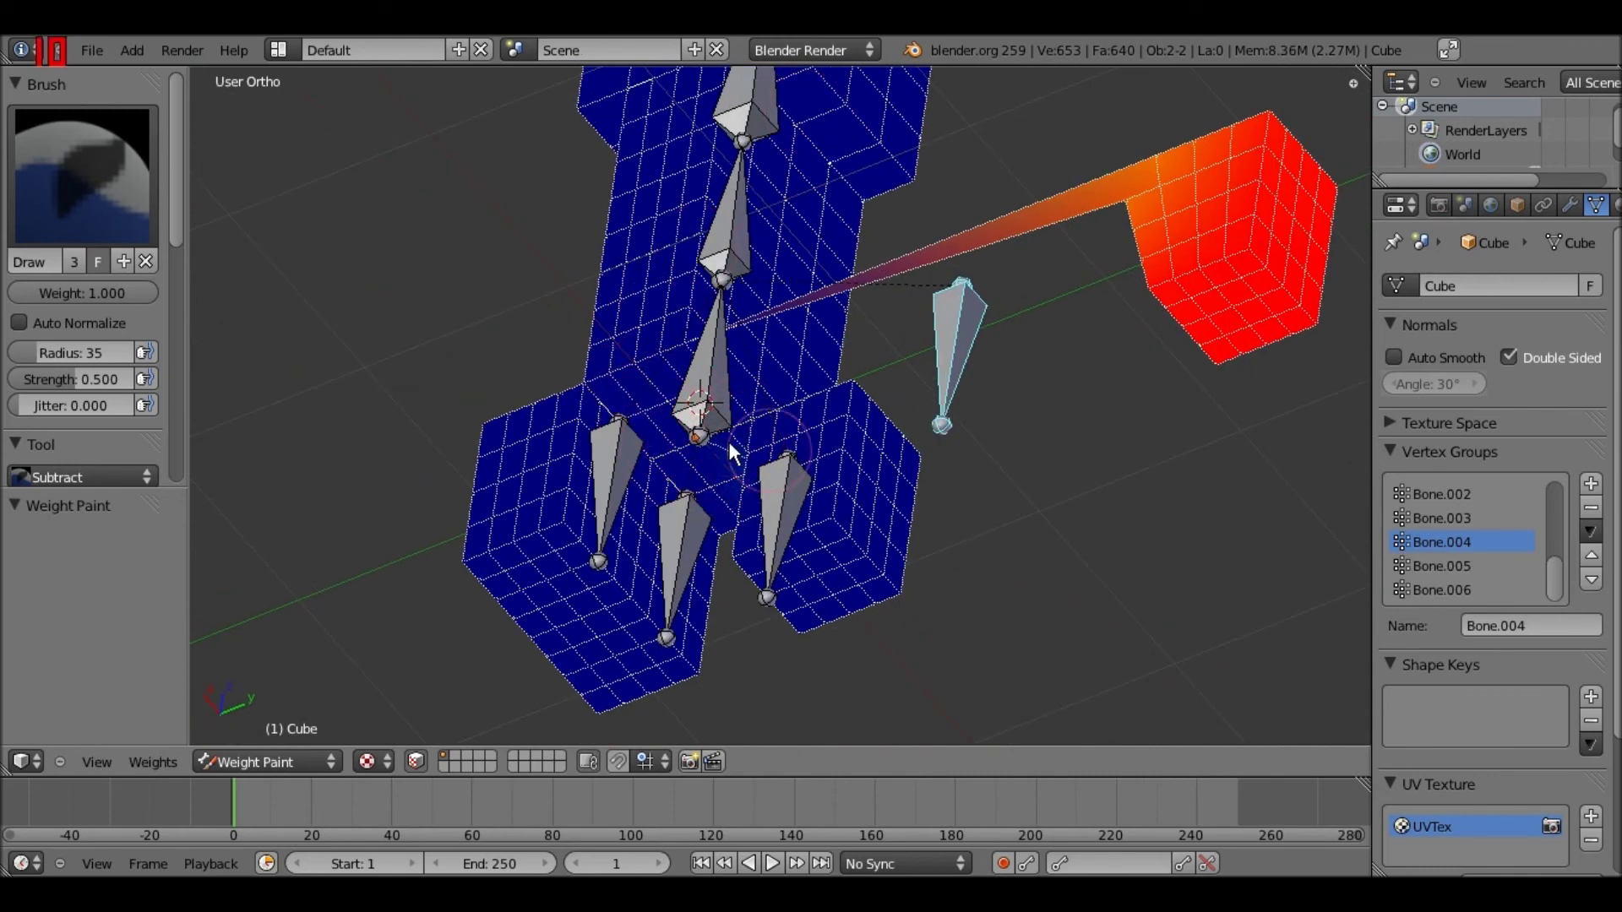
Examine the creeper mesh from below and from all sides for leftover Bone.004 influence outside its own leg
key(KP_1)
key(KP_2)
key(KP_2)
key(KP_2)
key(KP_2)
key(KP_2)
key(KP_2)
key(KP_2)
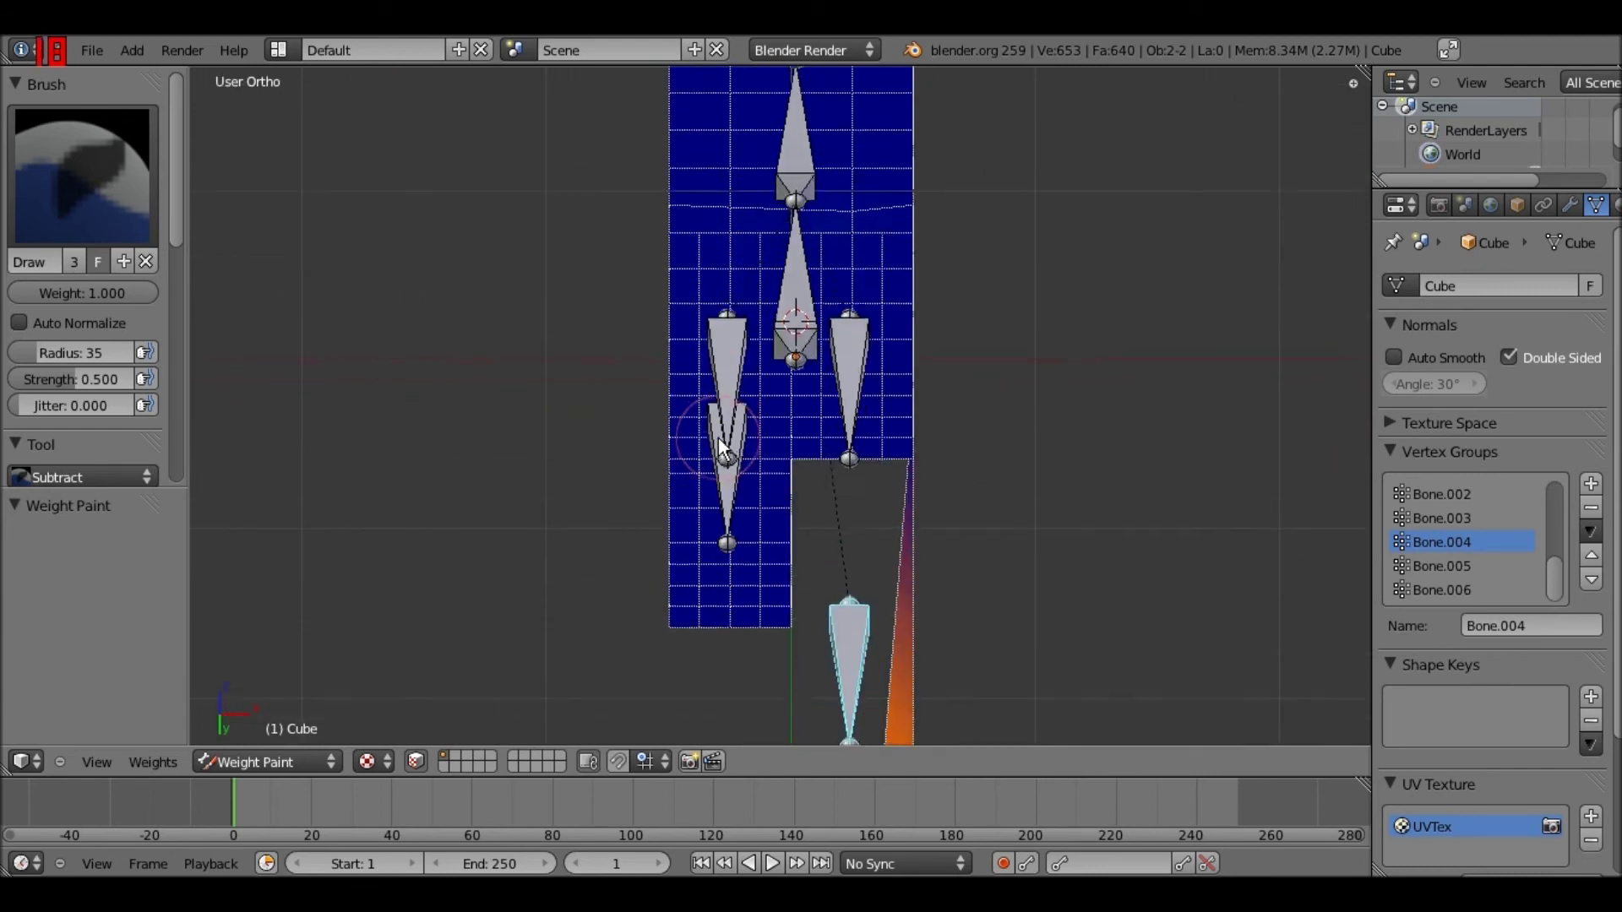
key(KP_8)
key(KP_8)
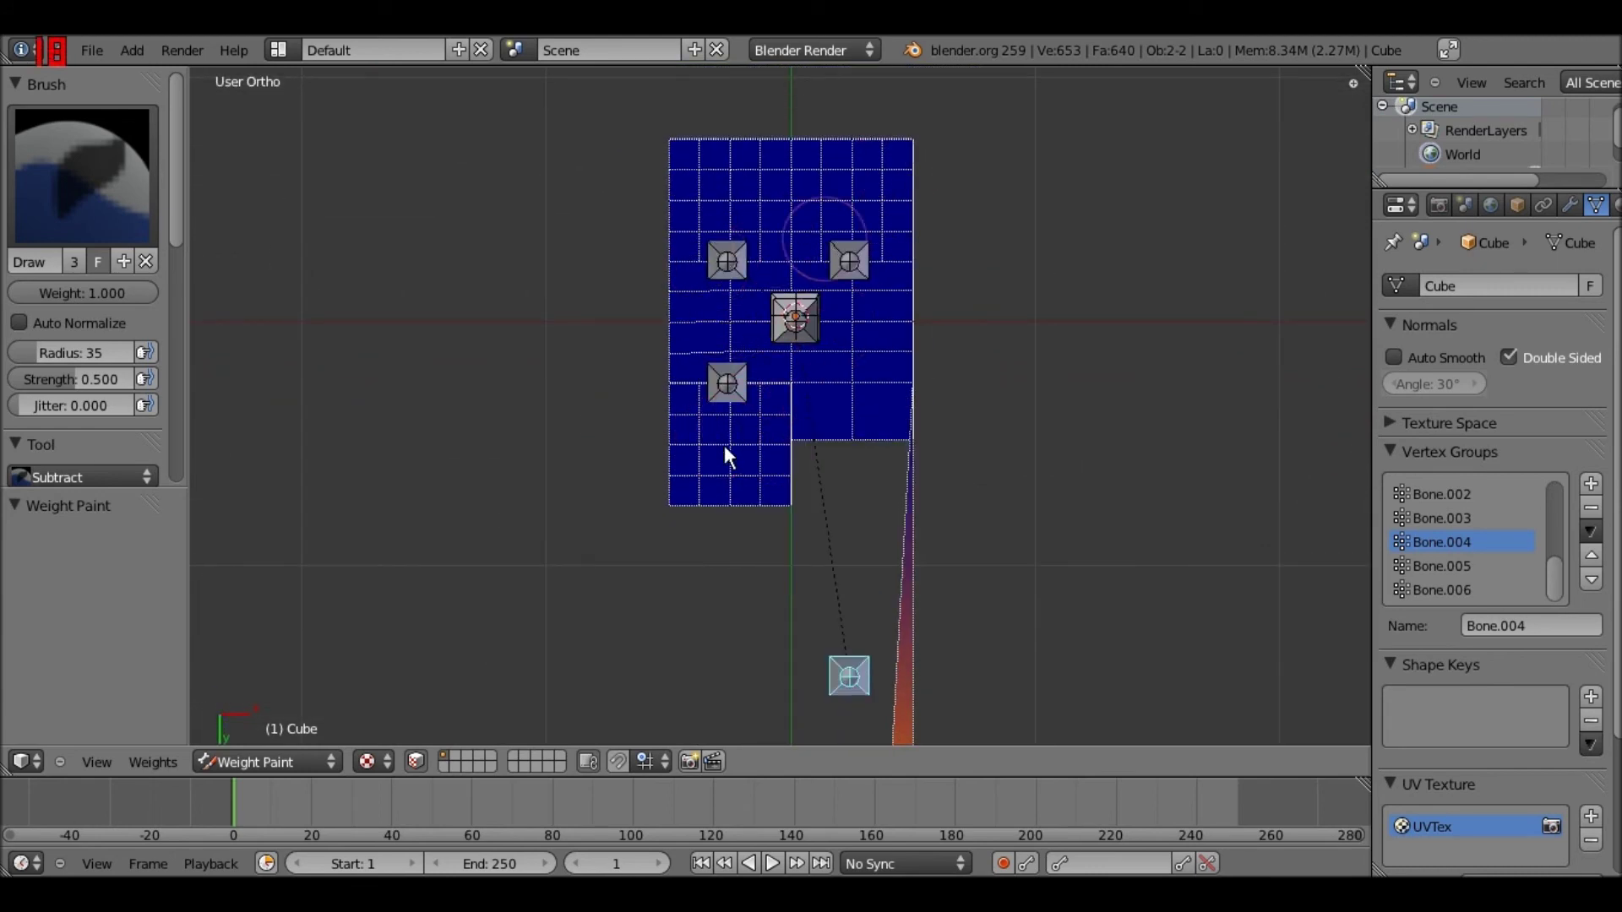
middle_drag(581, 315, 742, 300)
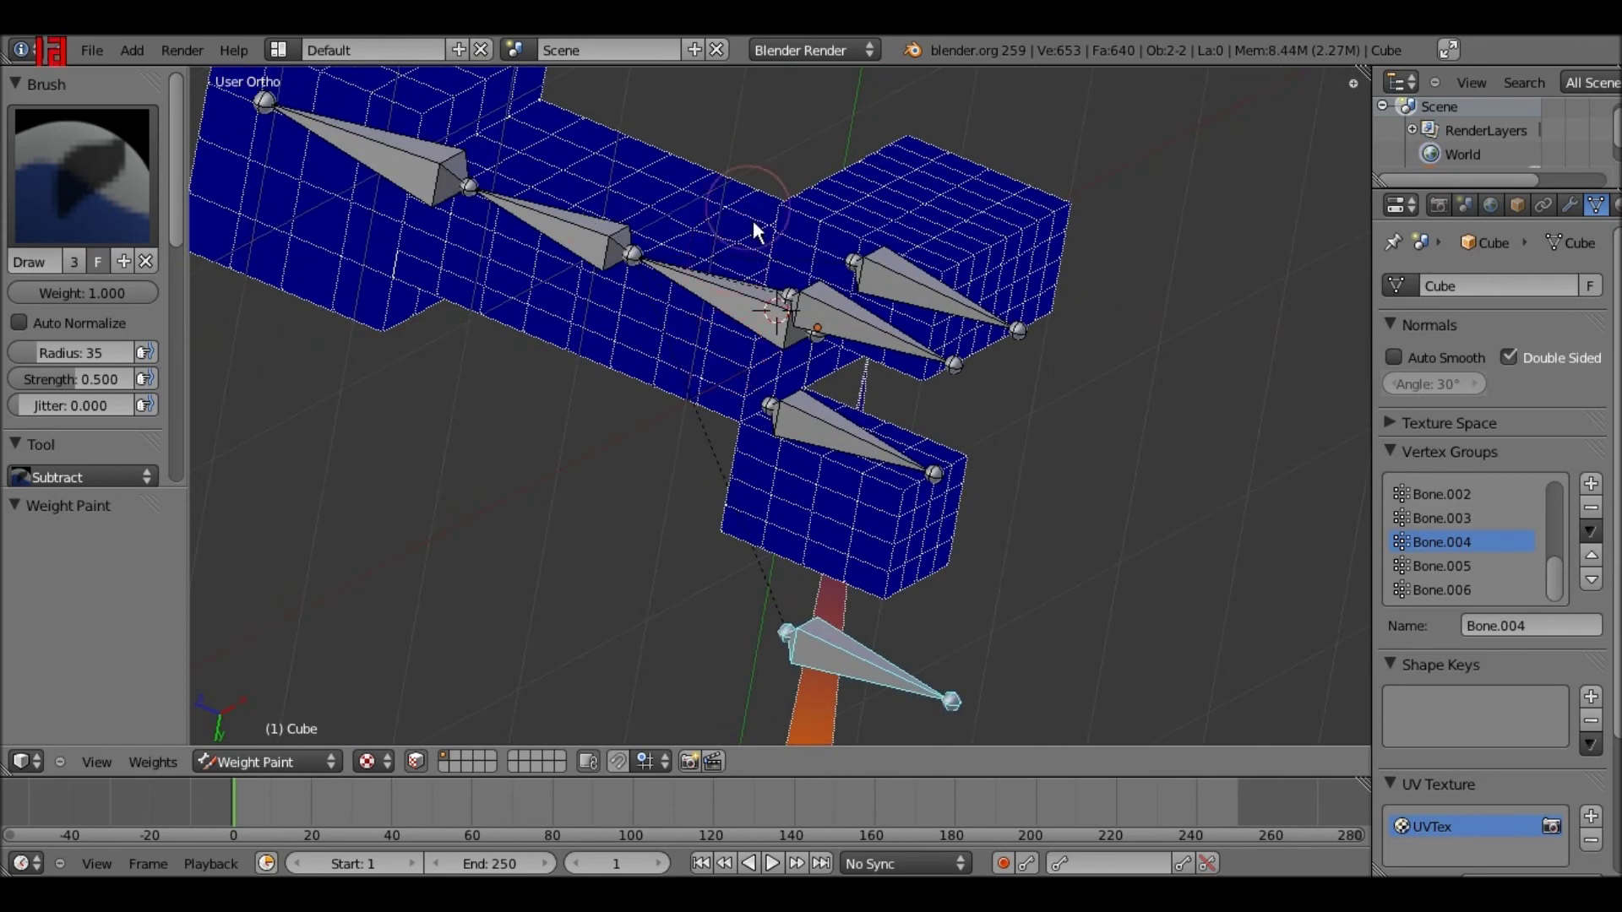
middle_drag(859, 300, 836, 253)
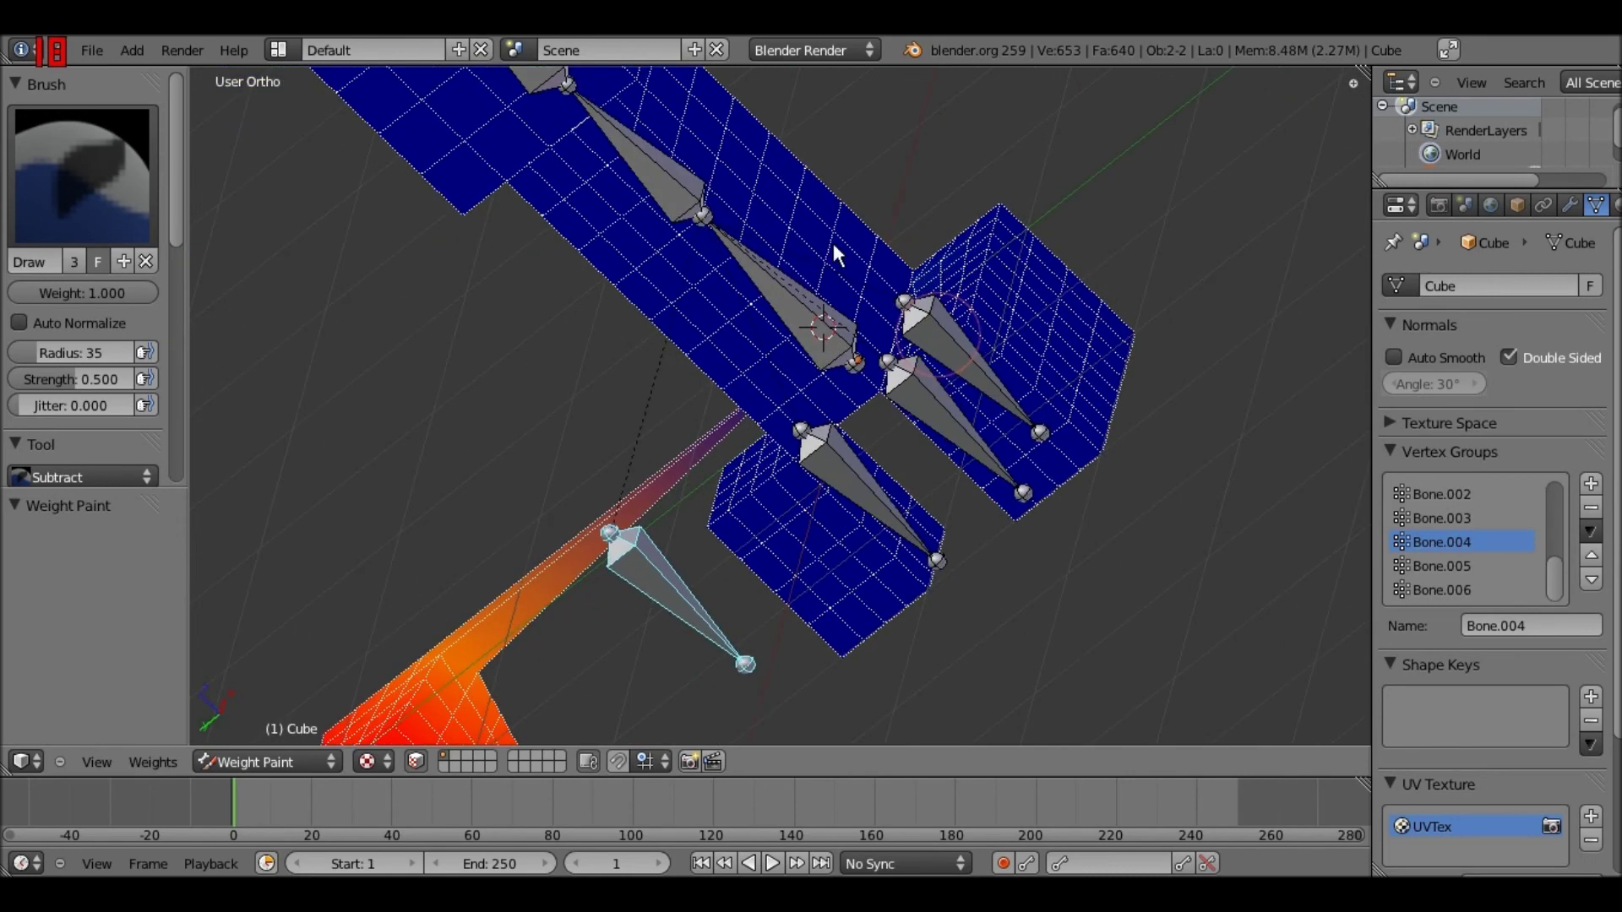
middle_drag(771, 333, 727, 405)
middle_drag(753, 282, 688, 236)
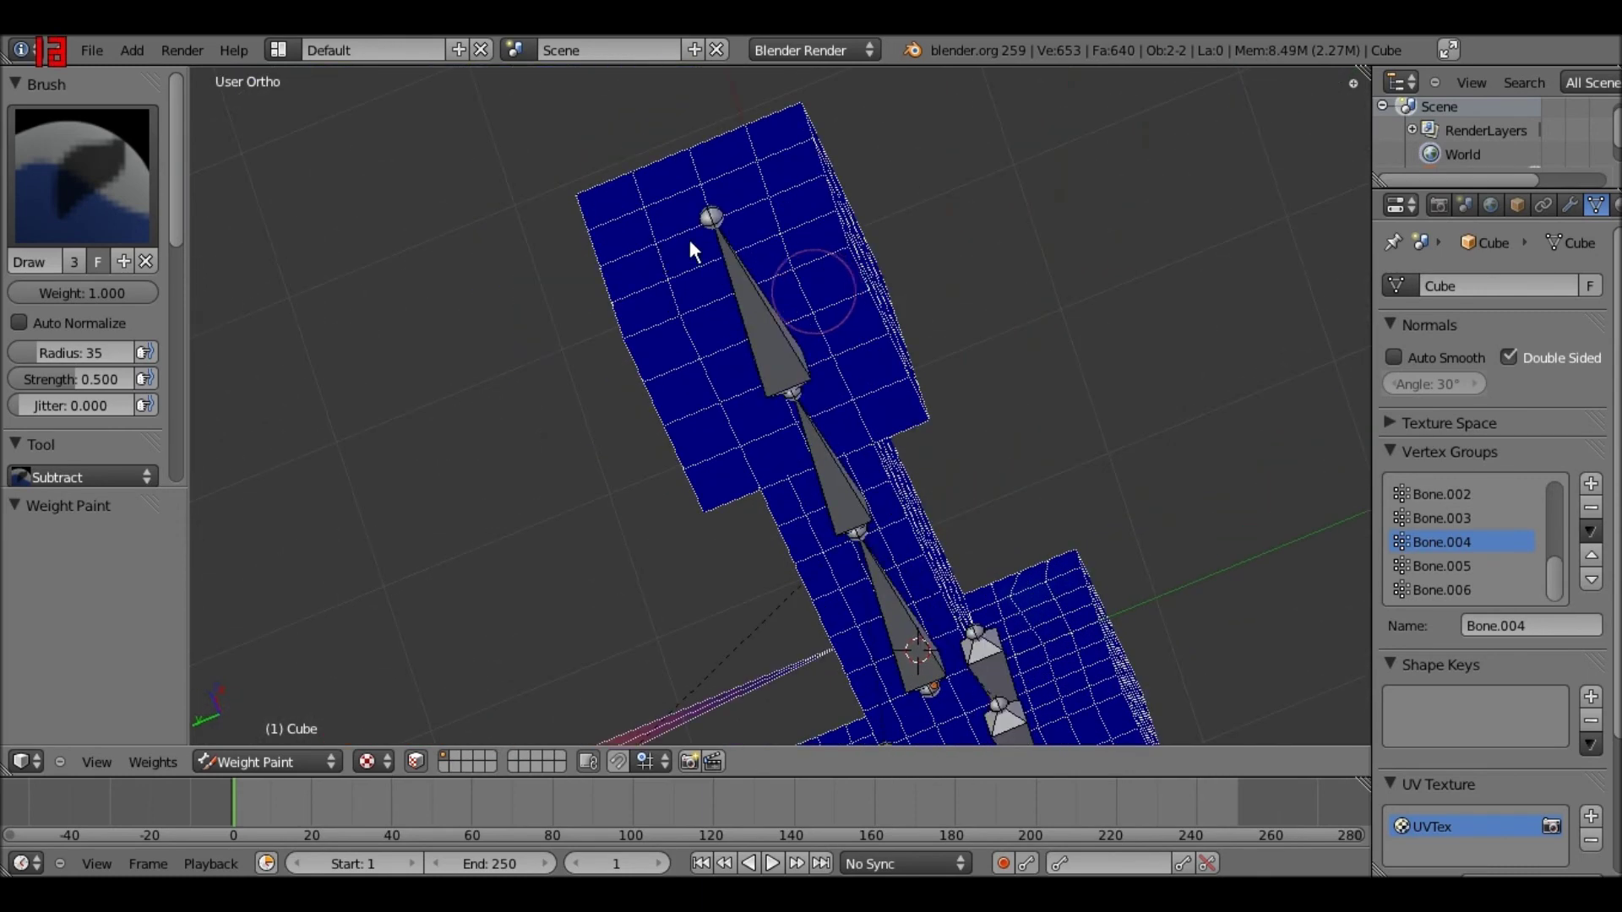
mouse_move(868, 305)
middle_down()
mouse_move(742, 357)
mouse_move(722, 254)
middle_up()
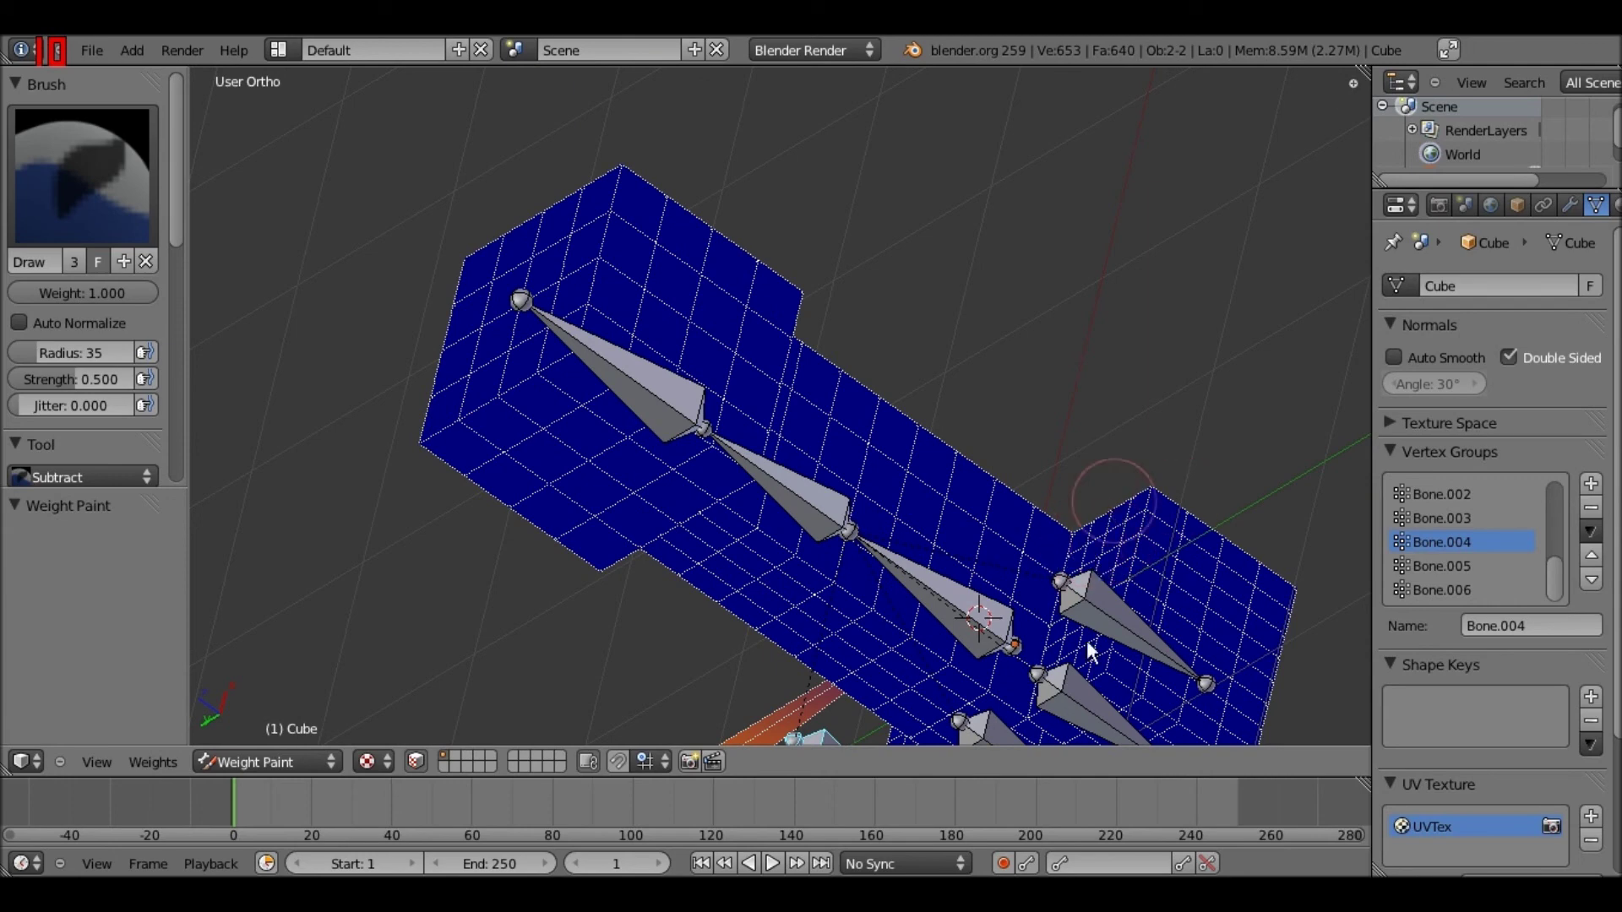
middle_drag(1115, 511, 924, 435)
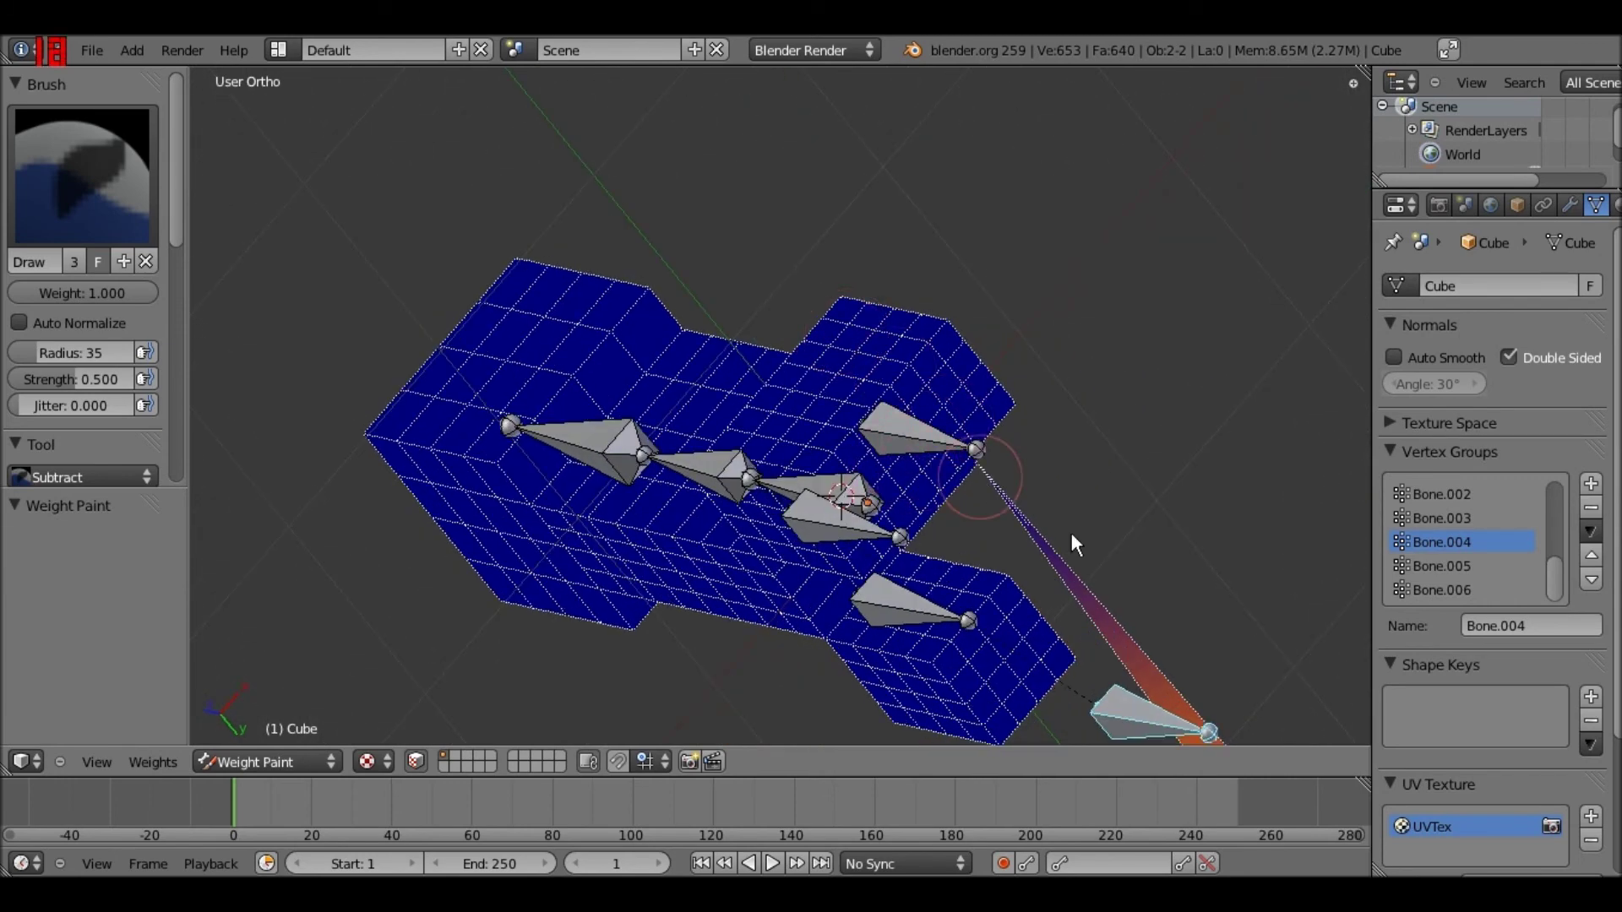
middle_drag(920, 403, 732, 393)
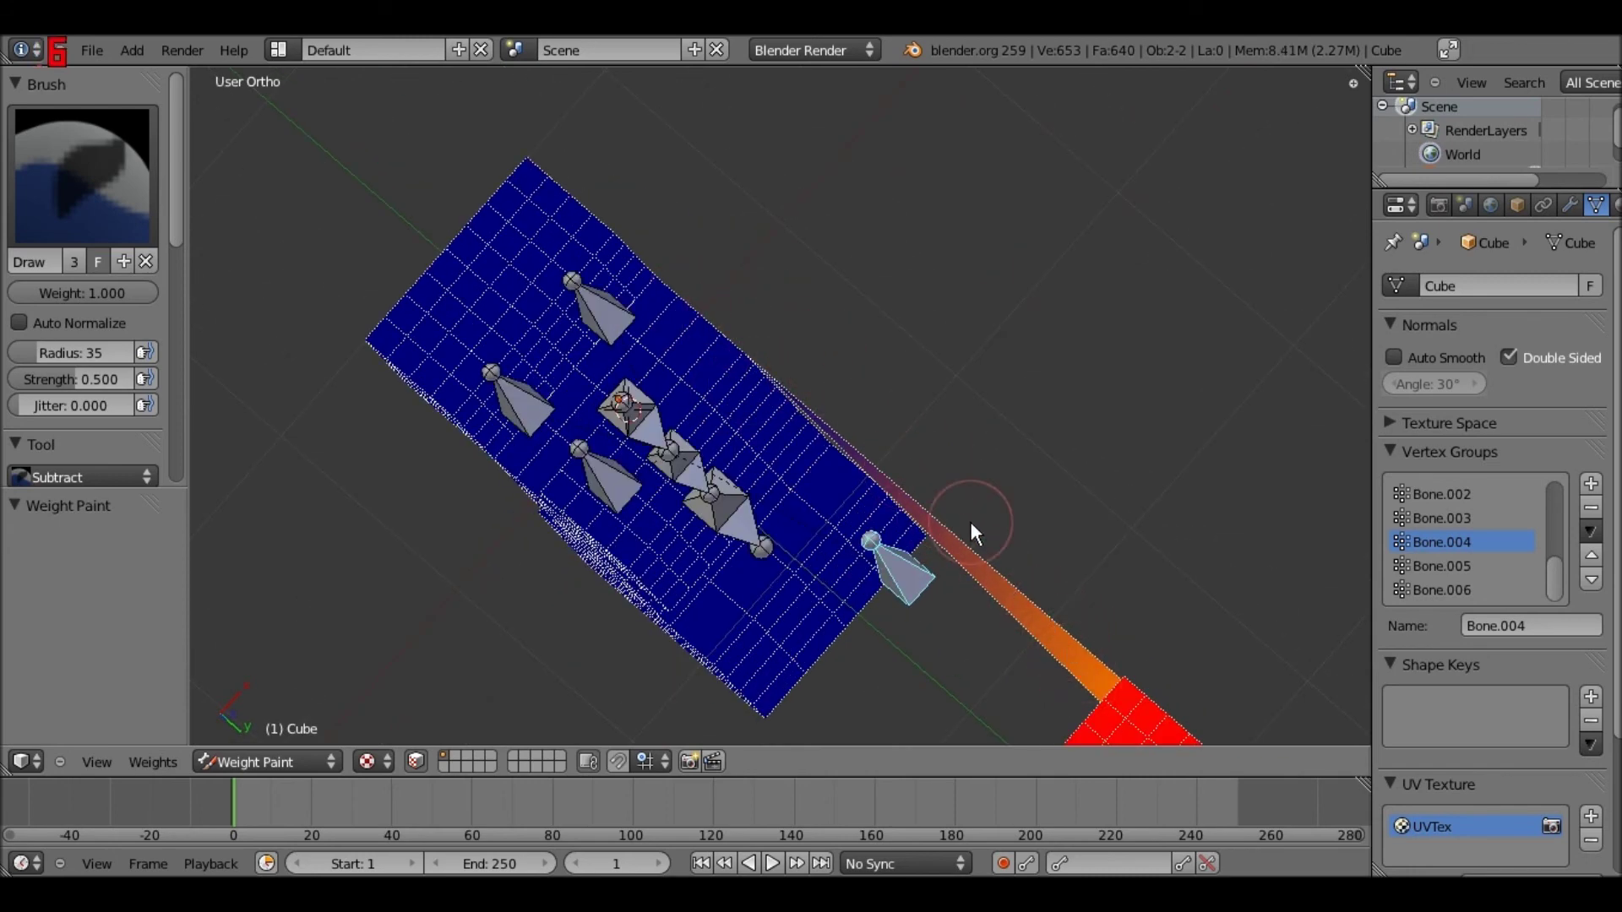
Move Bone.004 back by -1.200 along Y so its leg sits under the body again
key(KP_3)
key(g)
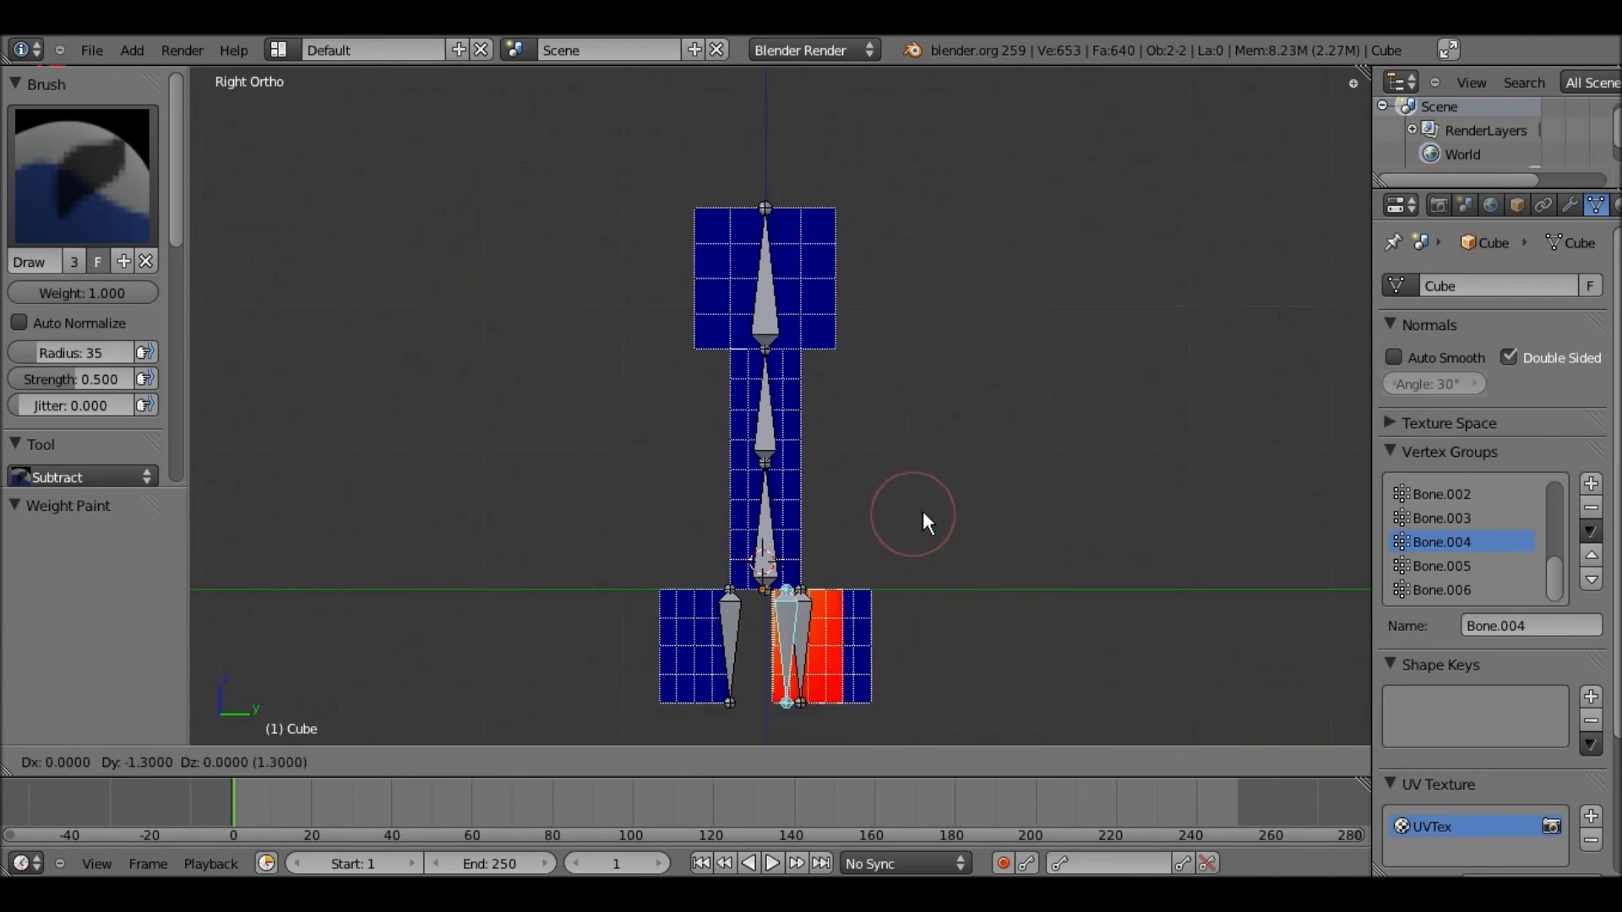
click(925, 510)
scroll(916, 416, up, 1)
scroll(916, 416, up, 4)
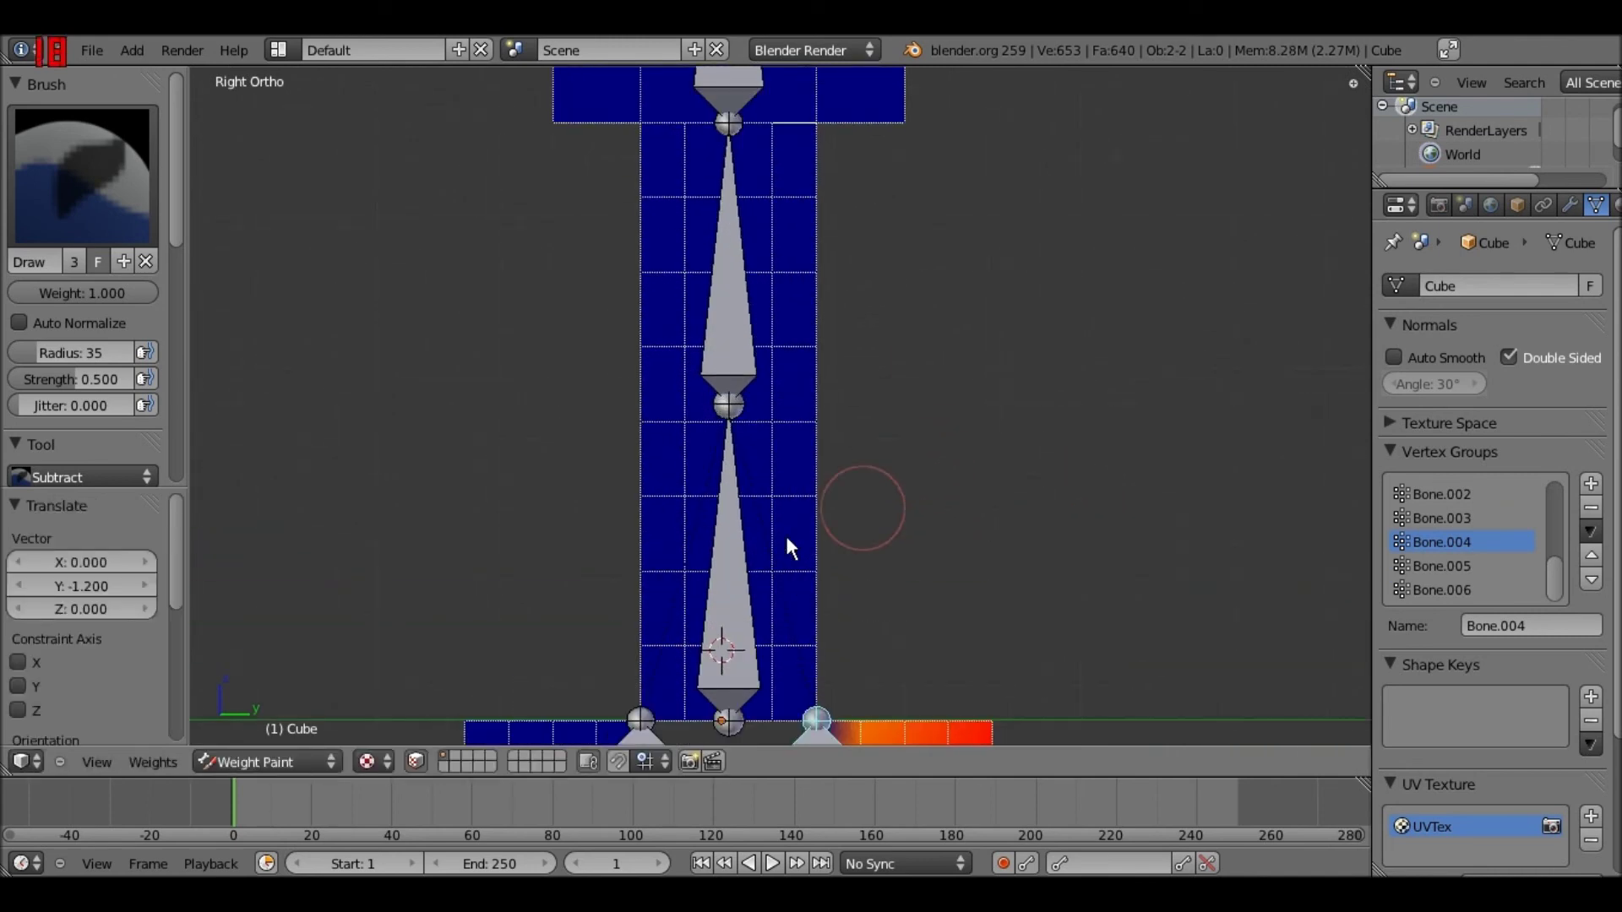
Switch the creeper mesh from Weight Paint back to Object Mode
shift+middle_drag(803, 540, 757, 273)
click(275, 754)
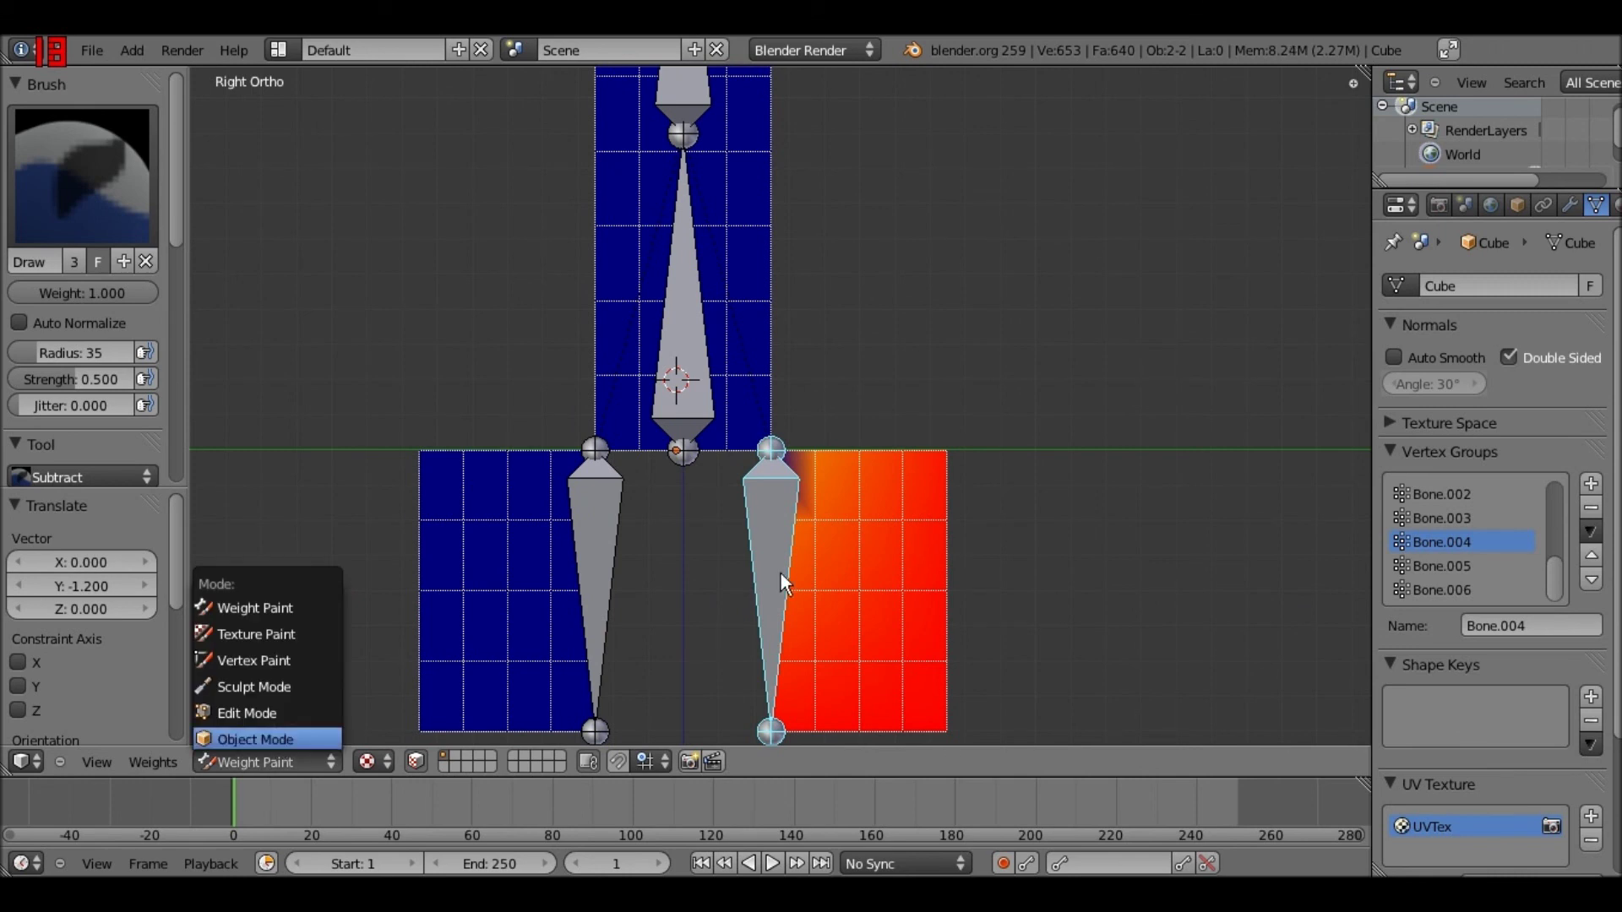
click(253, 735)
key(r)
click(834, 484)
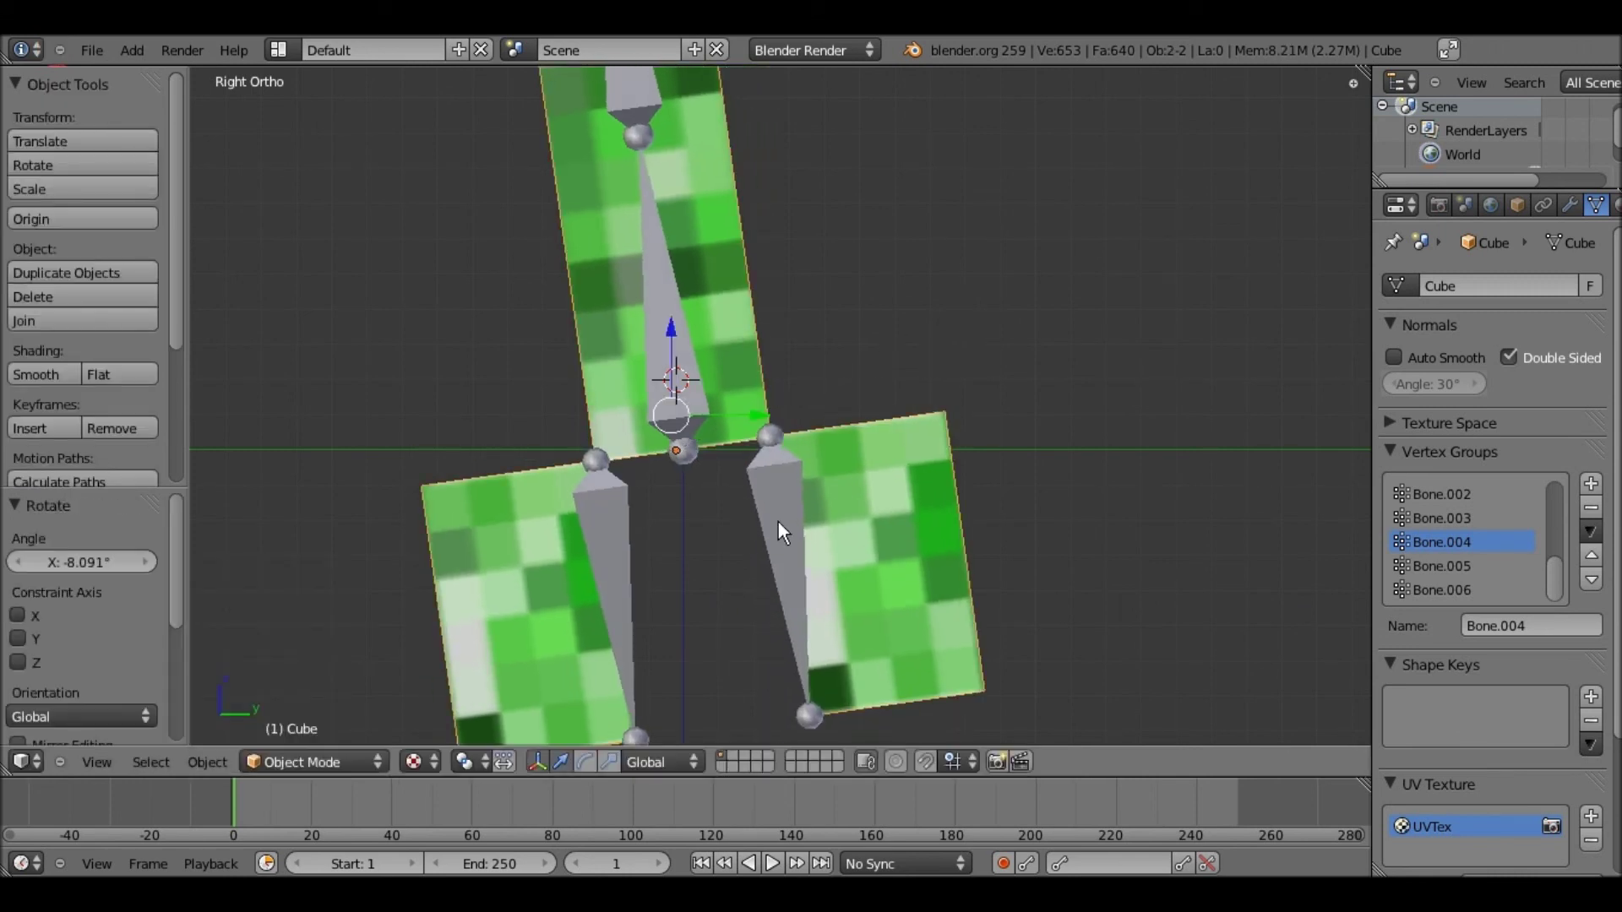
key(ctrl+z)
Test the leg's deformation by rotating Bone.004 -15° about X in Pose Mode, and undo the rotation
right_click(770, 512)
key(ctrl+Tab)
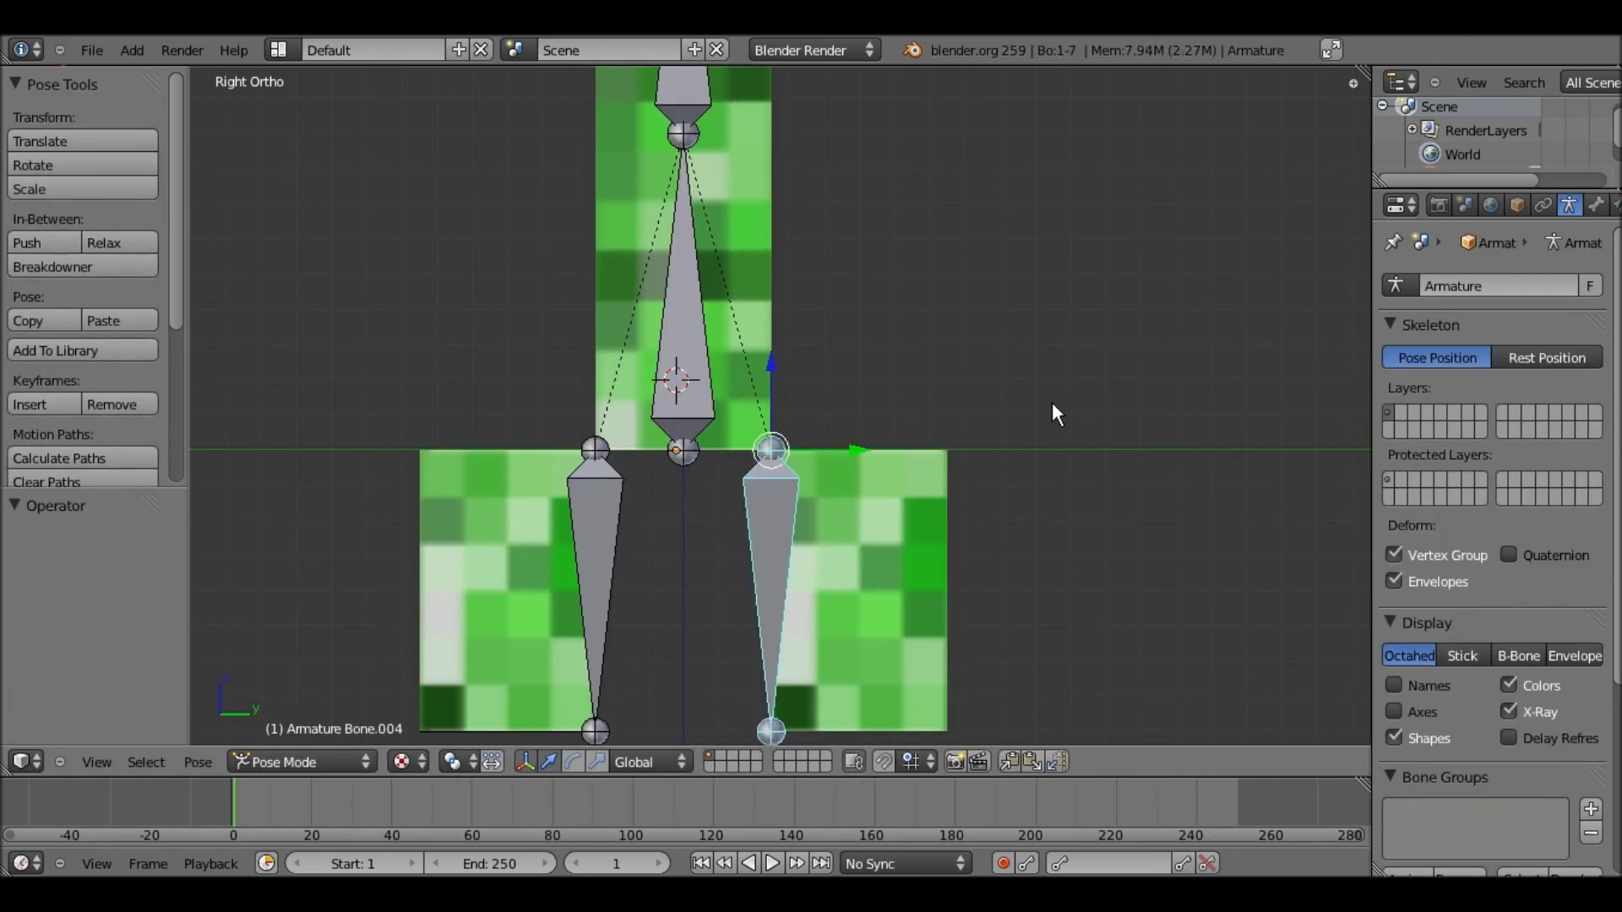
key(r)
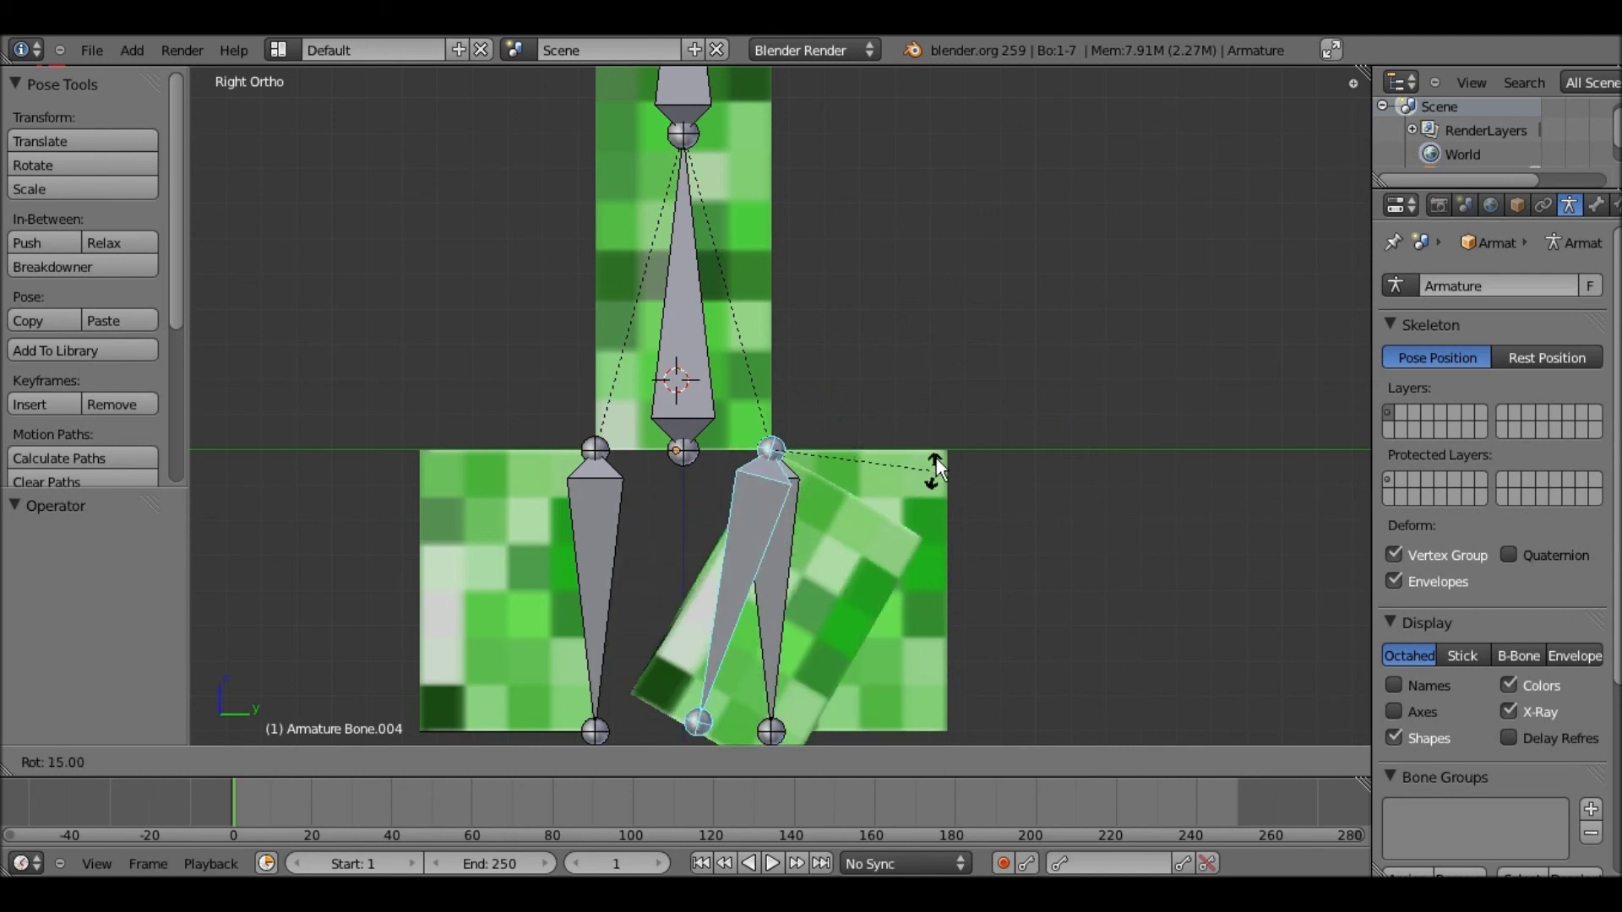
click(912, 399)
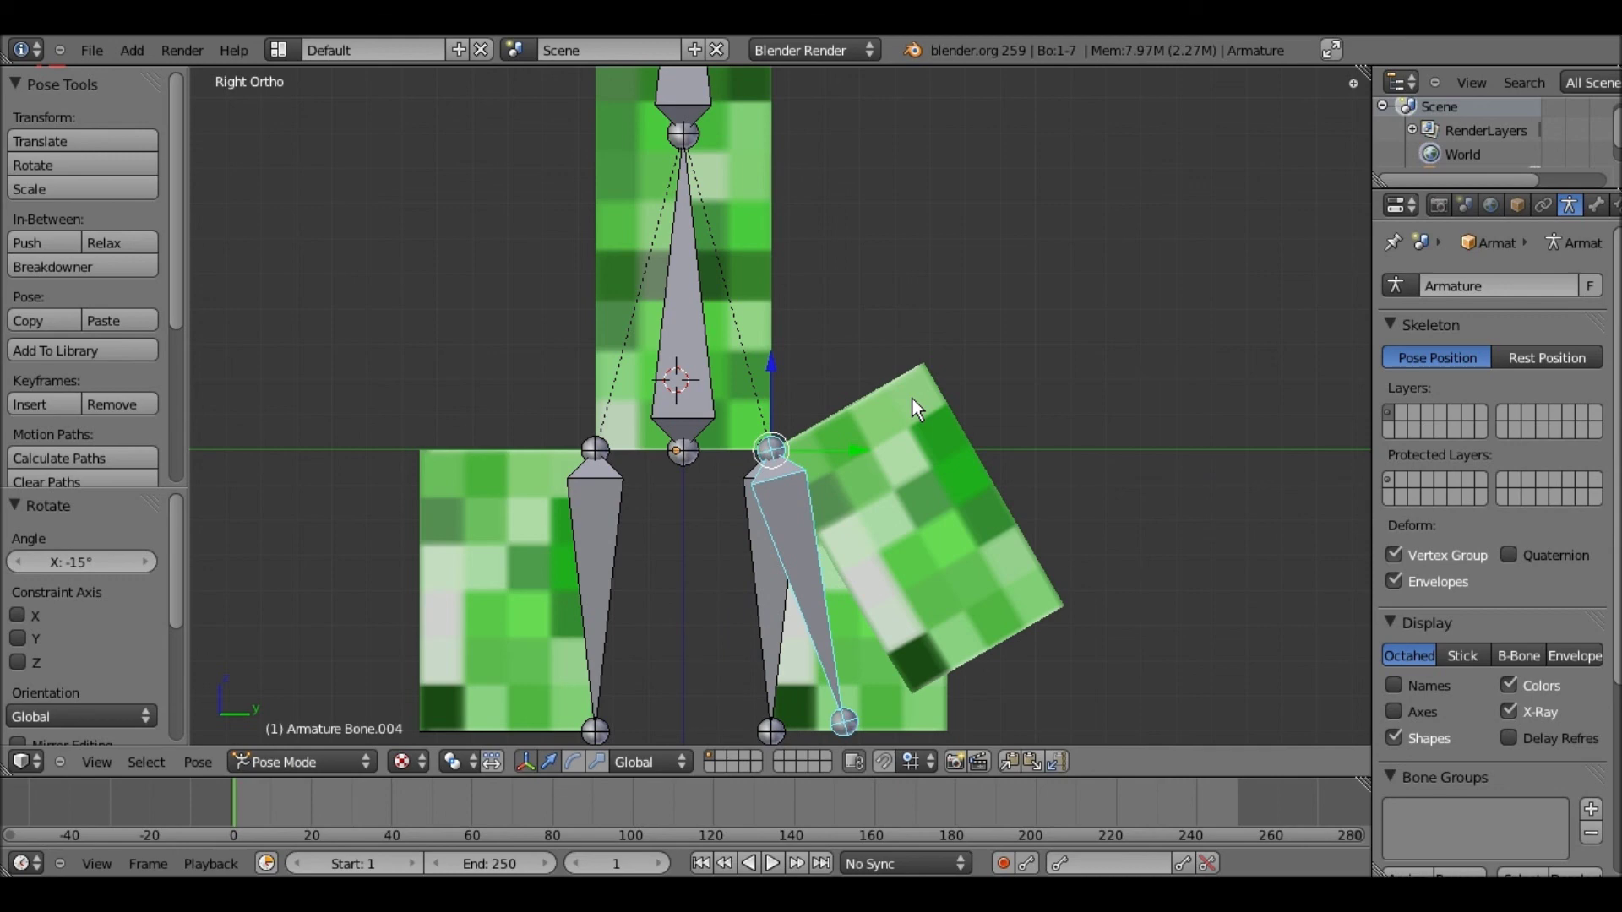
key(ctrl+z)
Select leg bone Bone.006 and face the side of the creeper where its leg block lies
middle_drag(912, 399, 1052, 483)
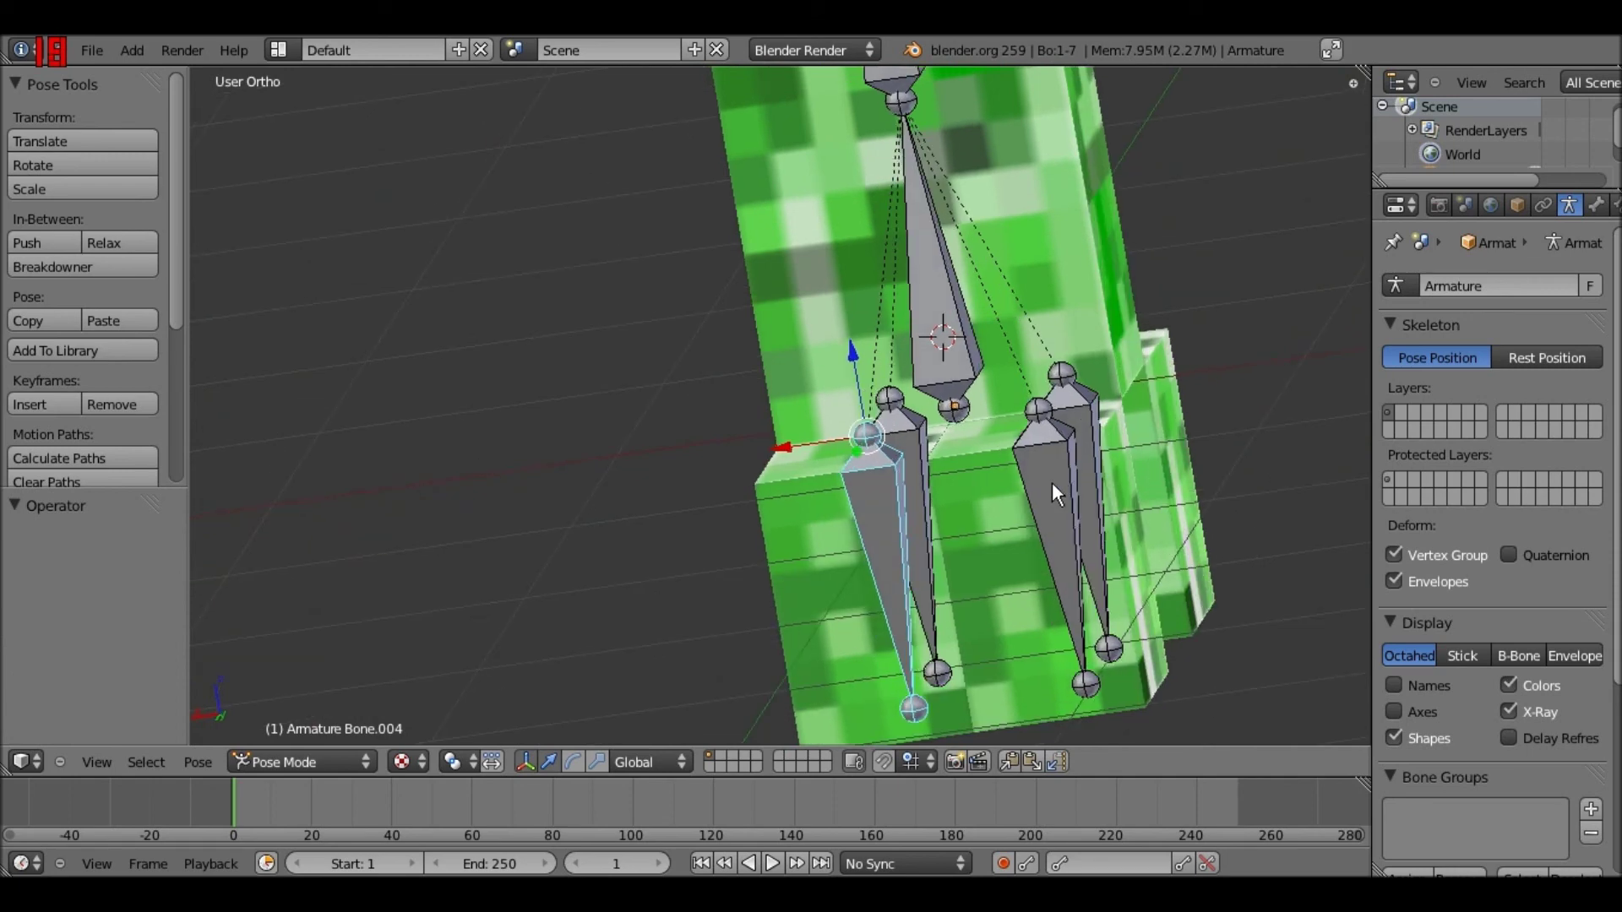
right_click(1027, 490)
key(KP_3)
key(KP_1)
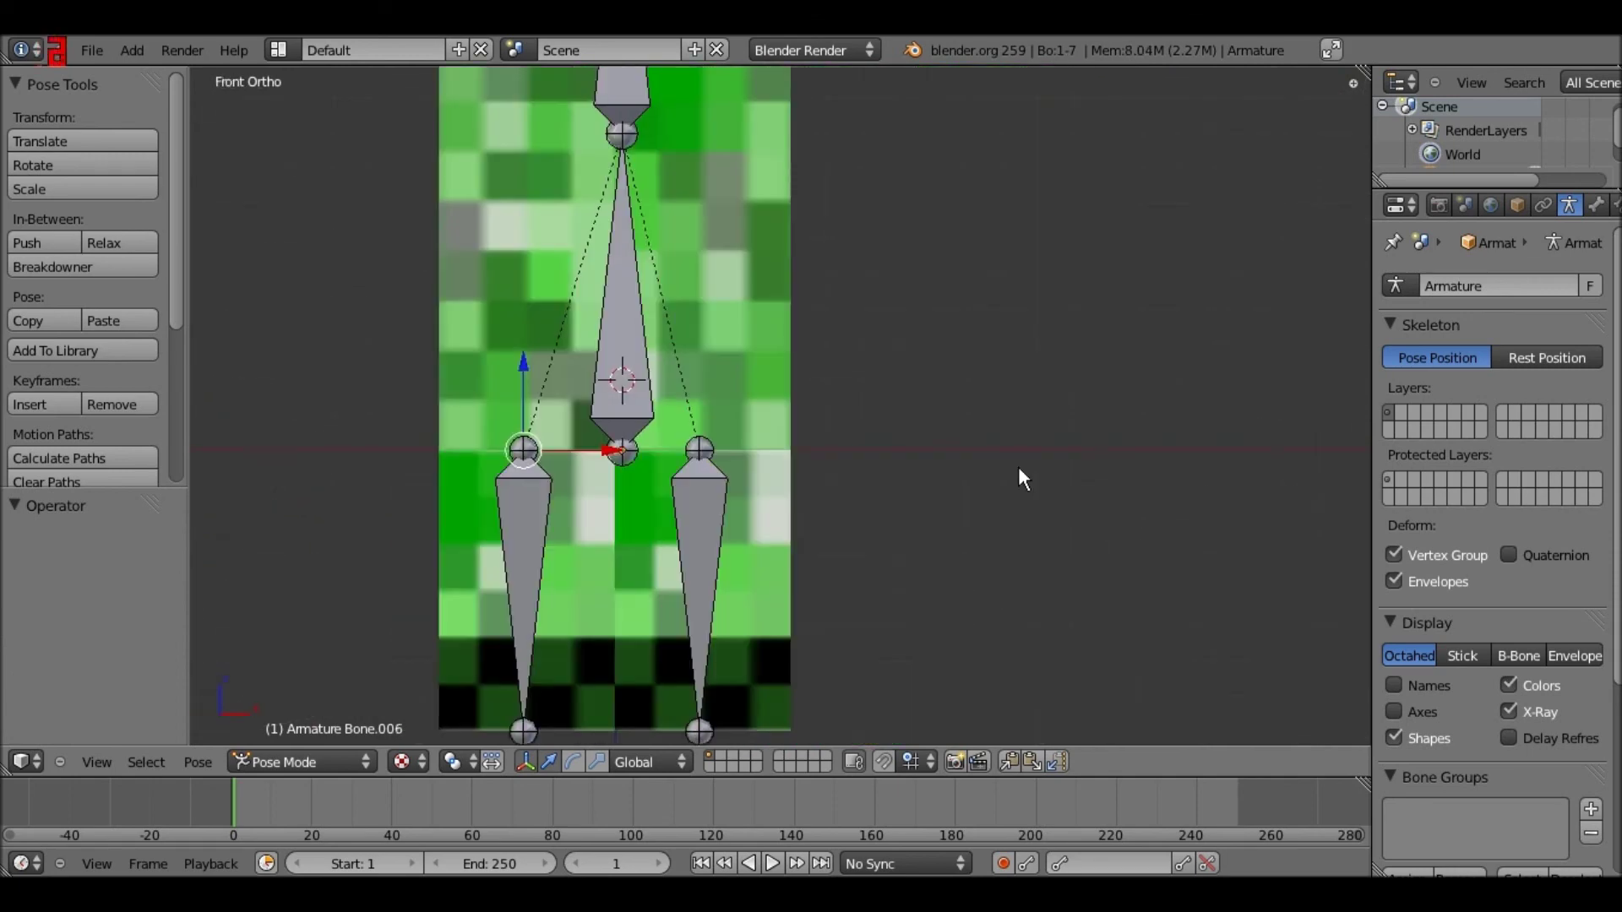
key(KP_4)
key(KP_4)
key(KP_4)
key(KP_4)
key(KP_4)
key(KP_4)
key(KP_4)
key(KP_4)
key(KP_4)
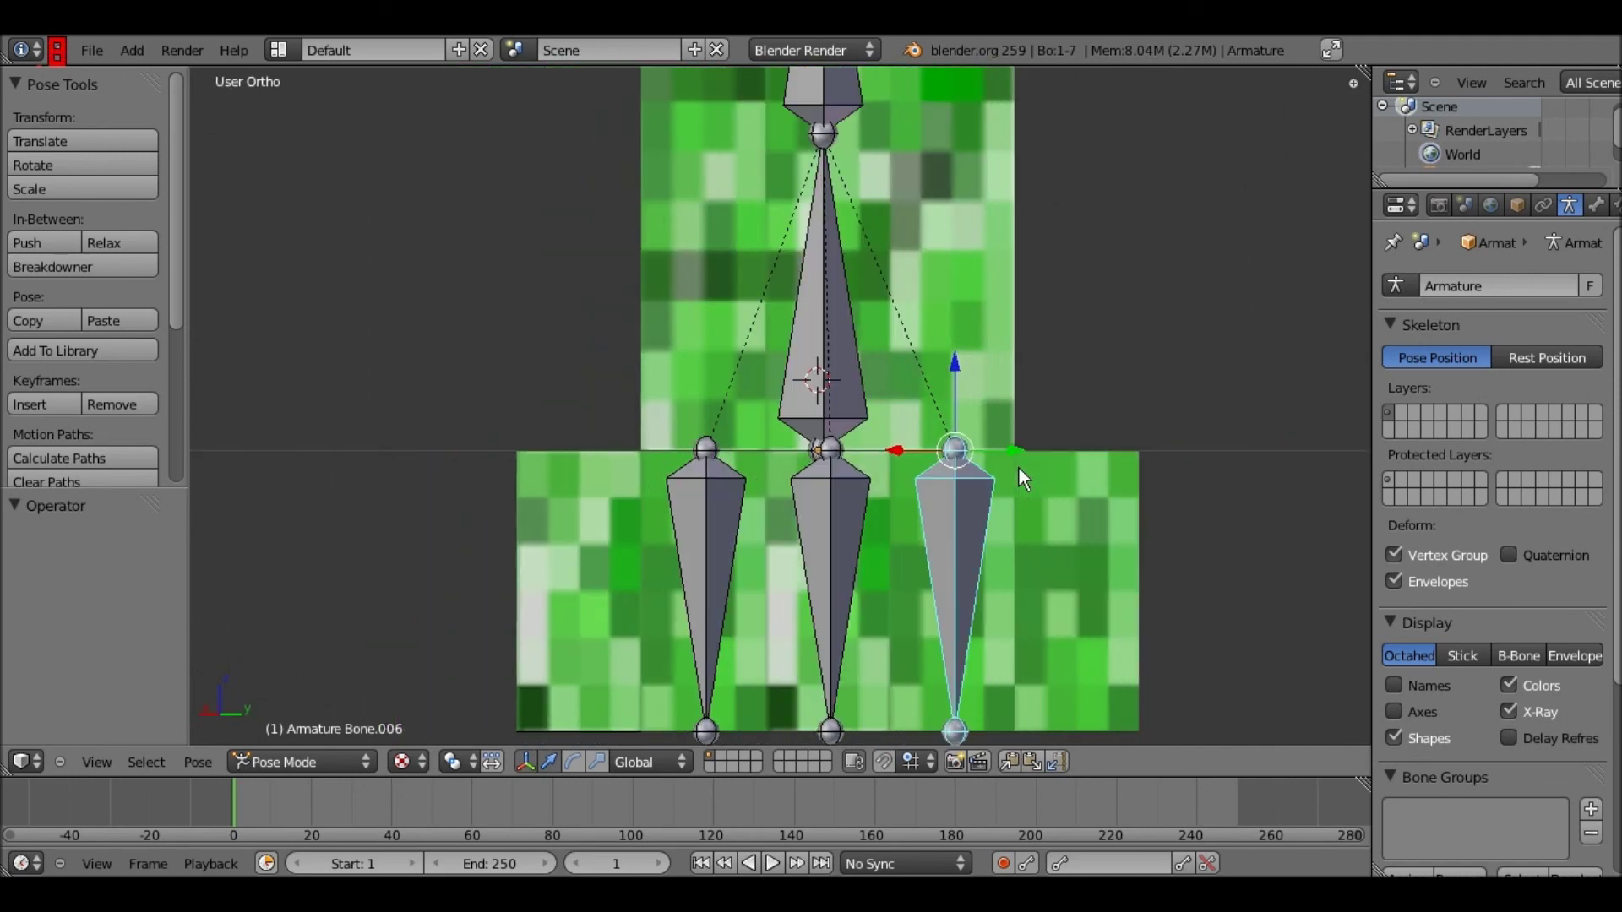
key(KP_4)
shift+middle_drag(929, 434, 475, 255)
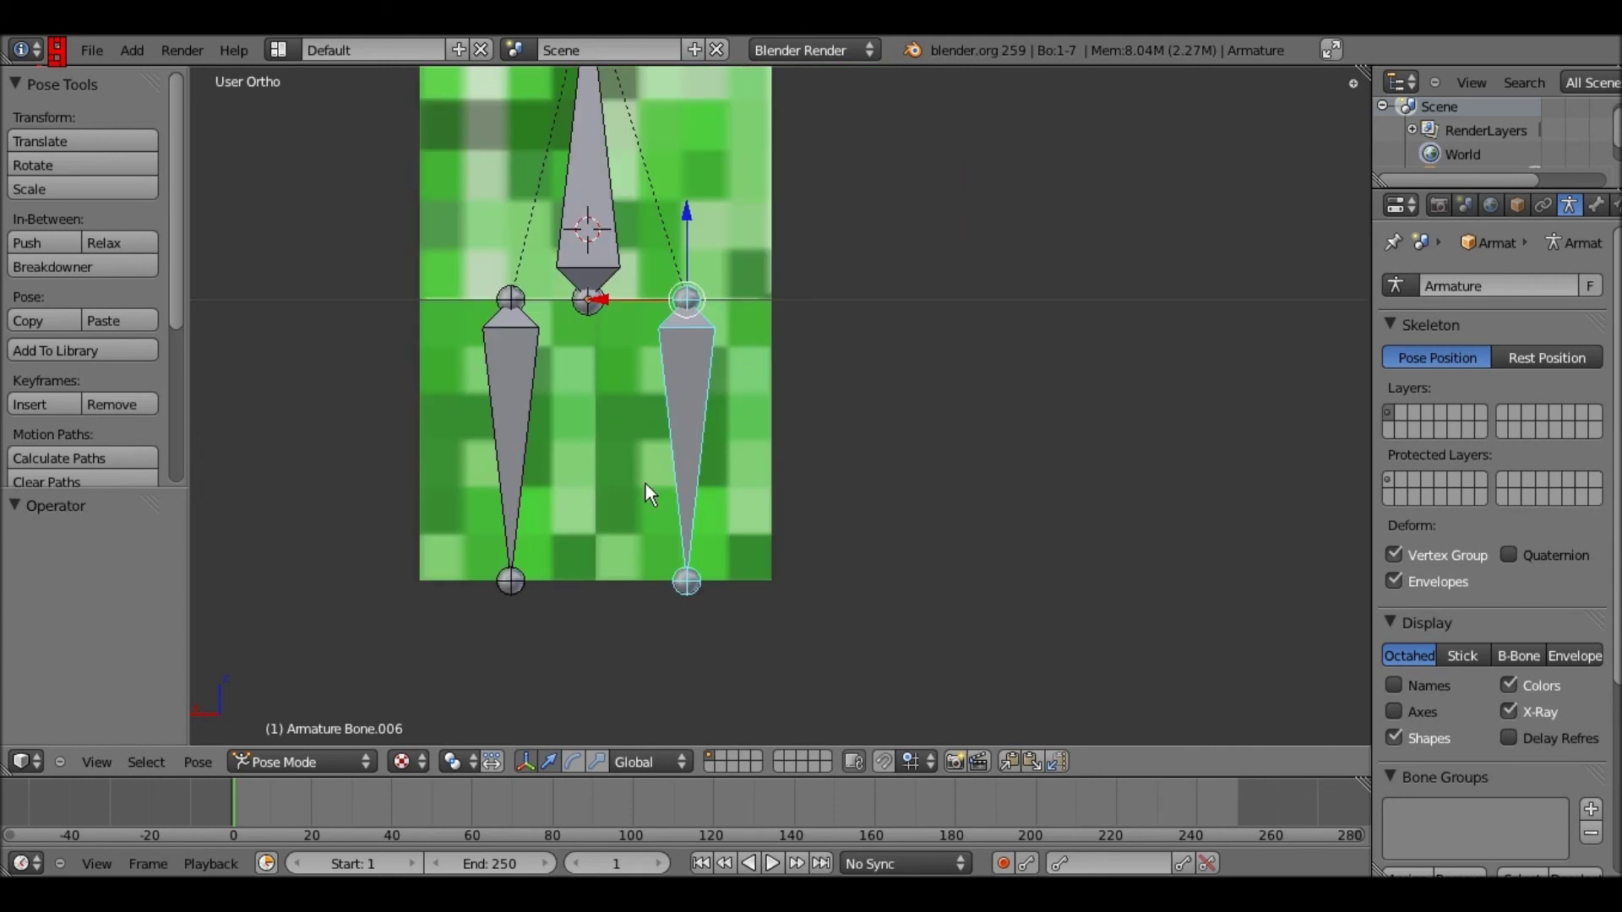
Put the creeper mesh into Weight Paint mode with Bone.006's influence active
right_click(645, 484)
click(299, 760)
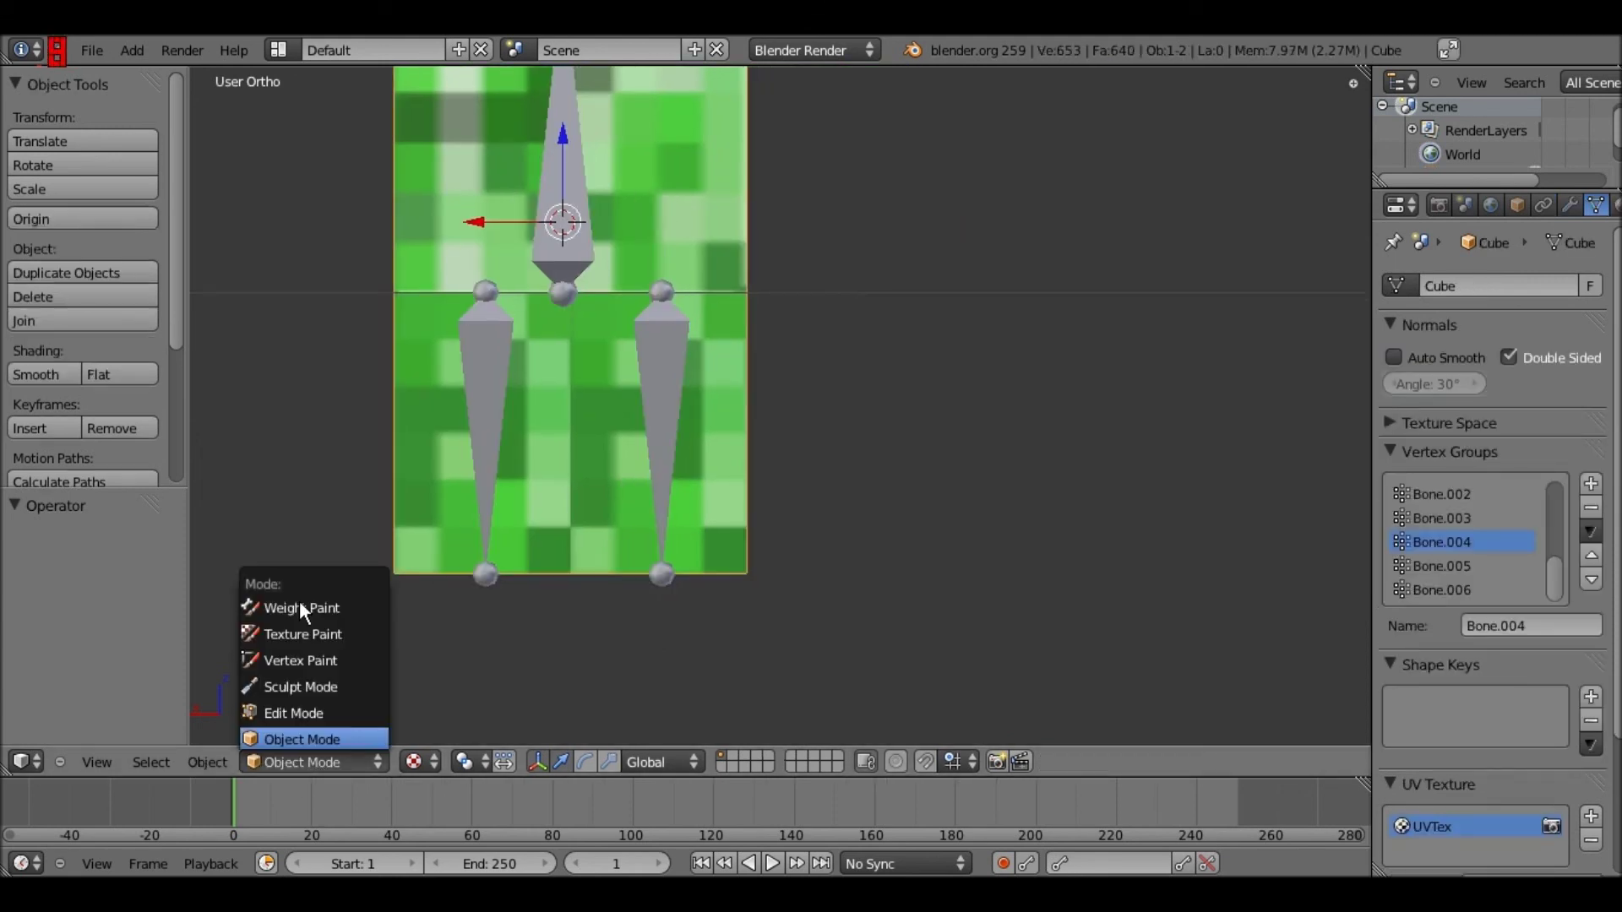
click(299, 601)
Subtract Bone.006's weight from the body above its leg and along the body's lower edge between the leg blocks
shift+middle_drag(630, 476, 679, 559)
mouse_move(758, 209)
mouse_down()
mouse_move(575, 264)
mouse_move(735, 145)
mouse_move(759, 180)
mouse_move(701, 223)
mouse_move(458, 208)
mouse_move(557, 200)
mouse_move(454, 367)
mouse_move(748, 293)
mouse_move(875, 284)
mouse_move(526, 343)
mouse_move(505, 383)
mouse_move(612, 337)
mouse_up()
mouse_move(823, 270)
middle_down()
mouse_move(661, 372)
mouse_move(808, 259)
middle_up()
mouse_move(808, 258)
mouse_down()
mouse_move(888, 302)
mouse_move(753, 166)
mouse_move(949, 332)
mouse_move(1003, 422)
mouse_up()
mouse_move(971, 442)
middle_down()
mouse_move(971, 506)
mouse_move(848, 595)
mouse_move(1214, 332)
middle_up()
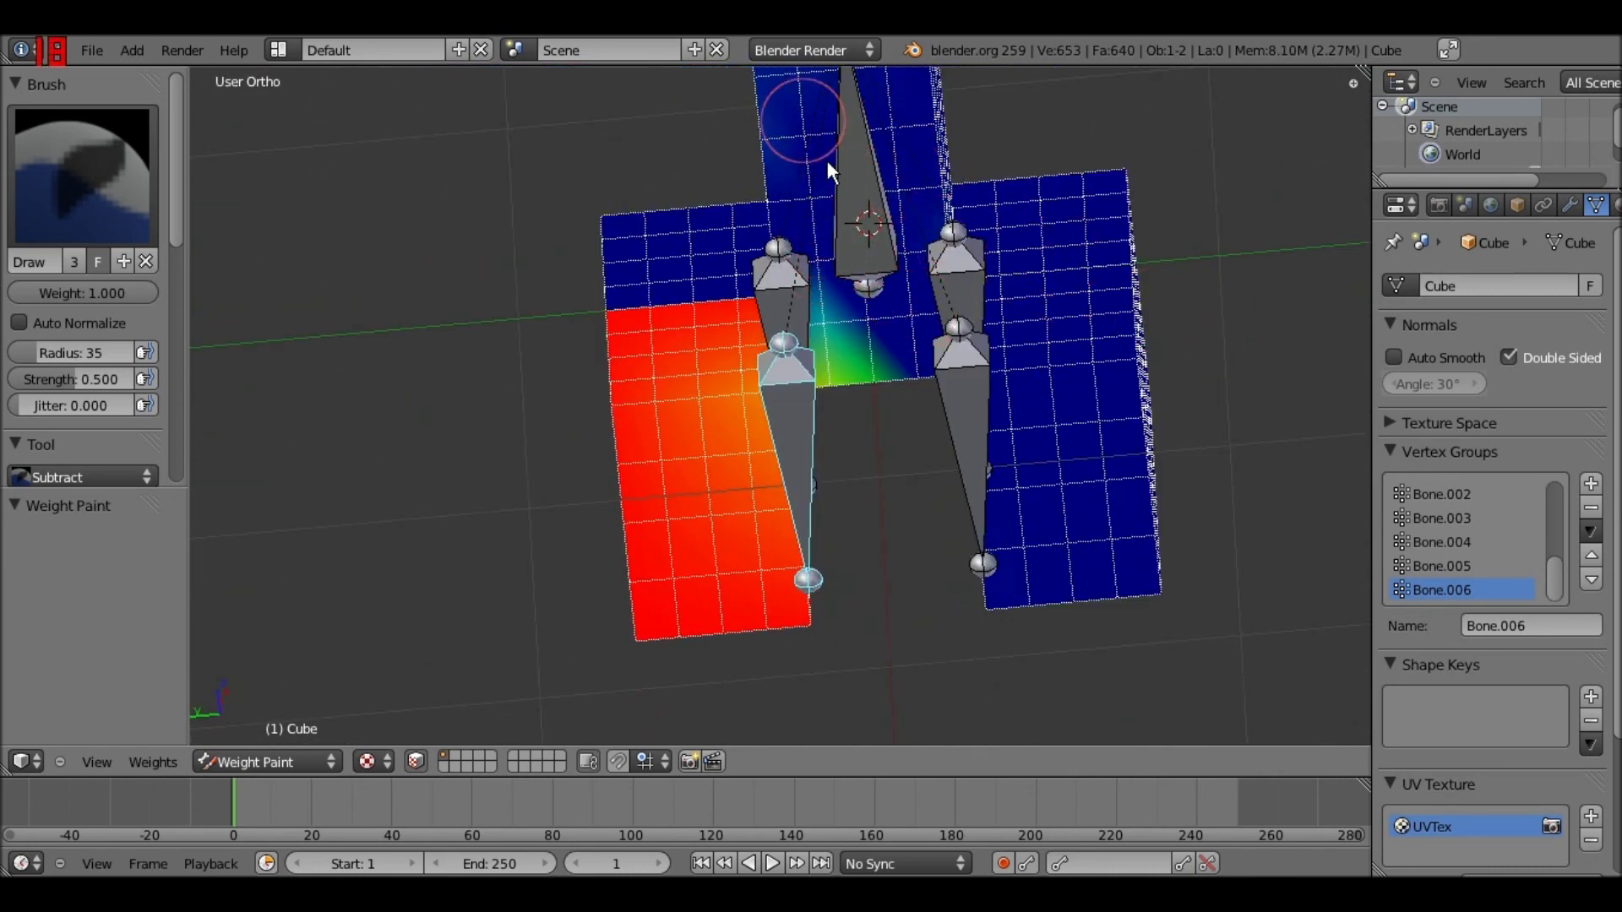
drag(874, 378, 880, 361)
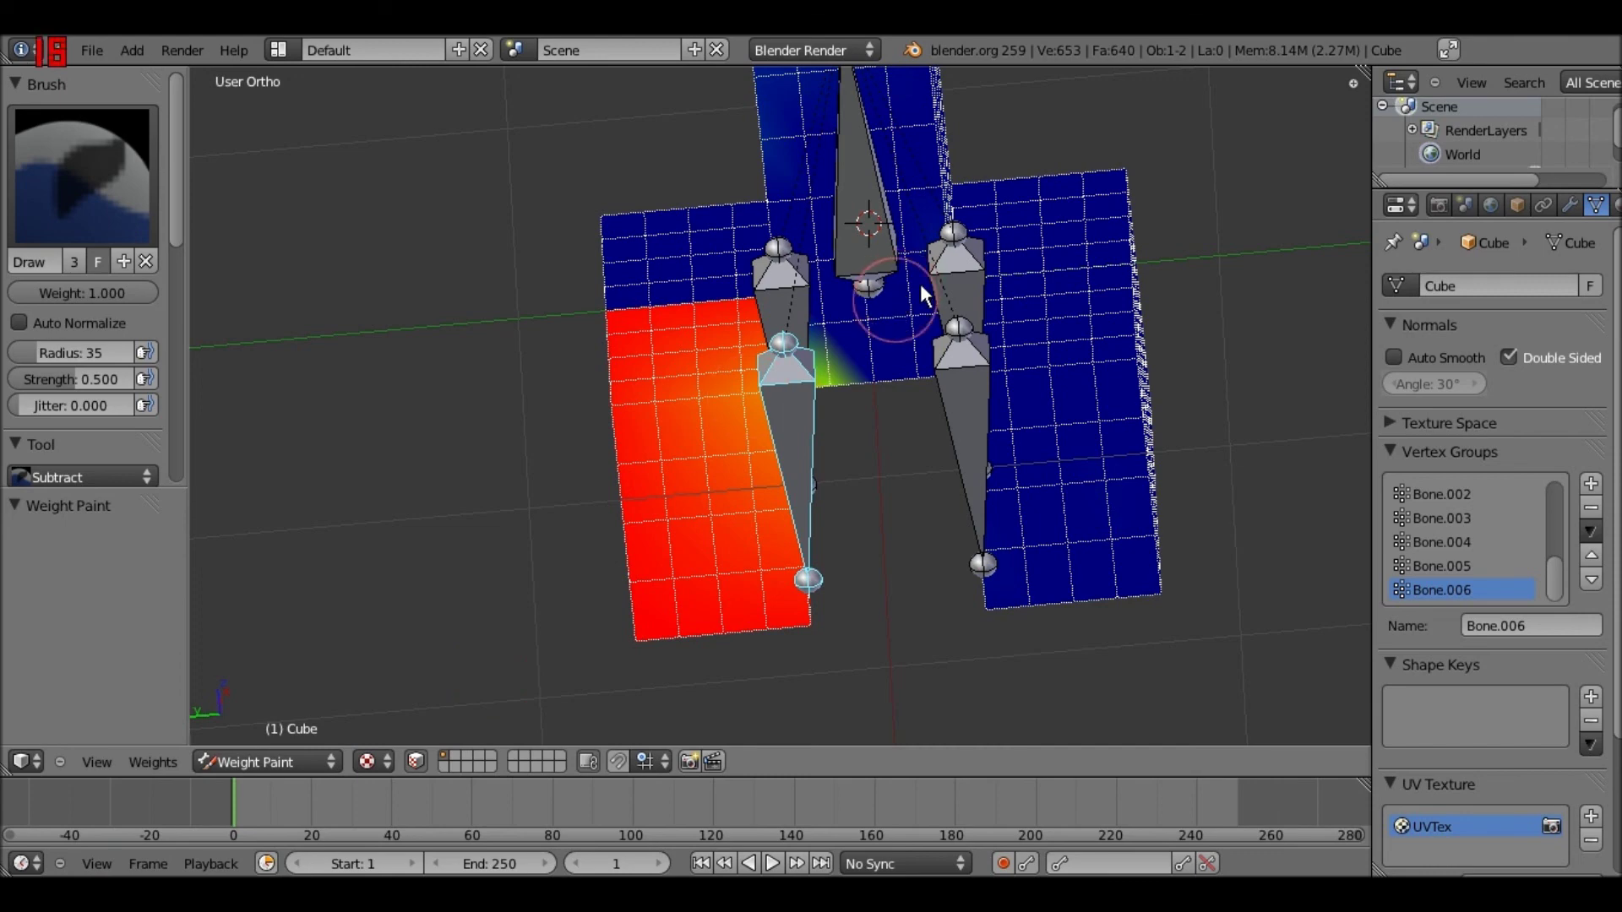
Subtract Bone.006's leftover weight from the lower corner of the body's side face beside its leg
middle_drag(843, 253, 836, 236)
key(KP_3)
key(KP_6)
key(KP_6)
key(KP_6)
key(KP_6)
key(KP_6)
key(KP_6)
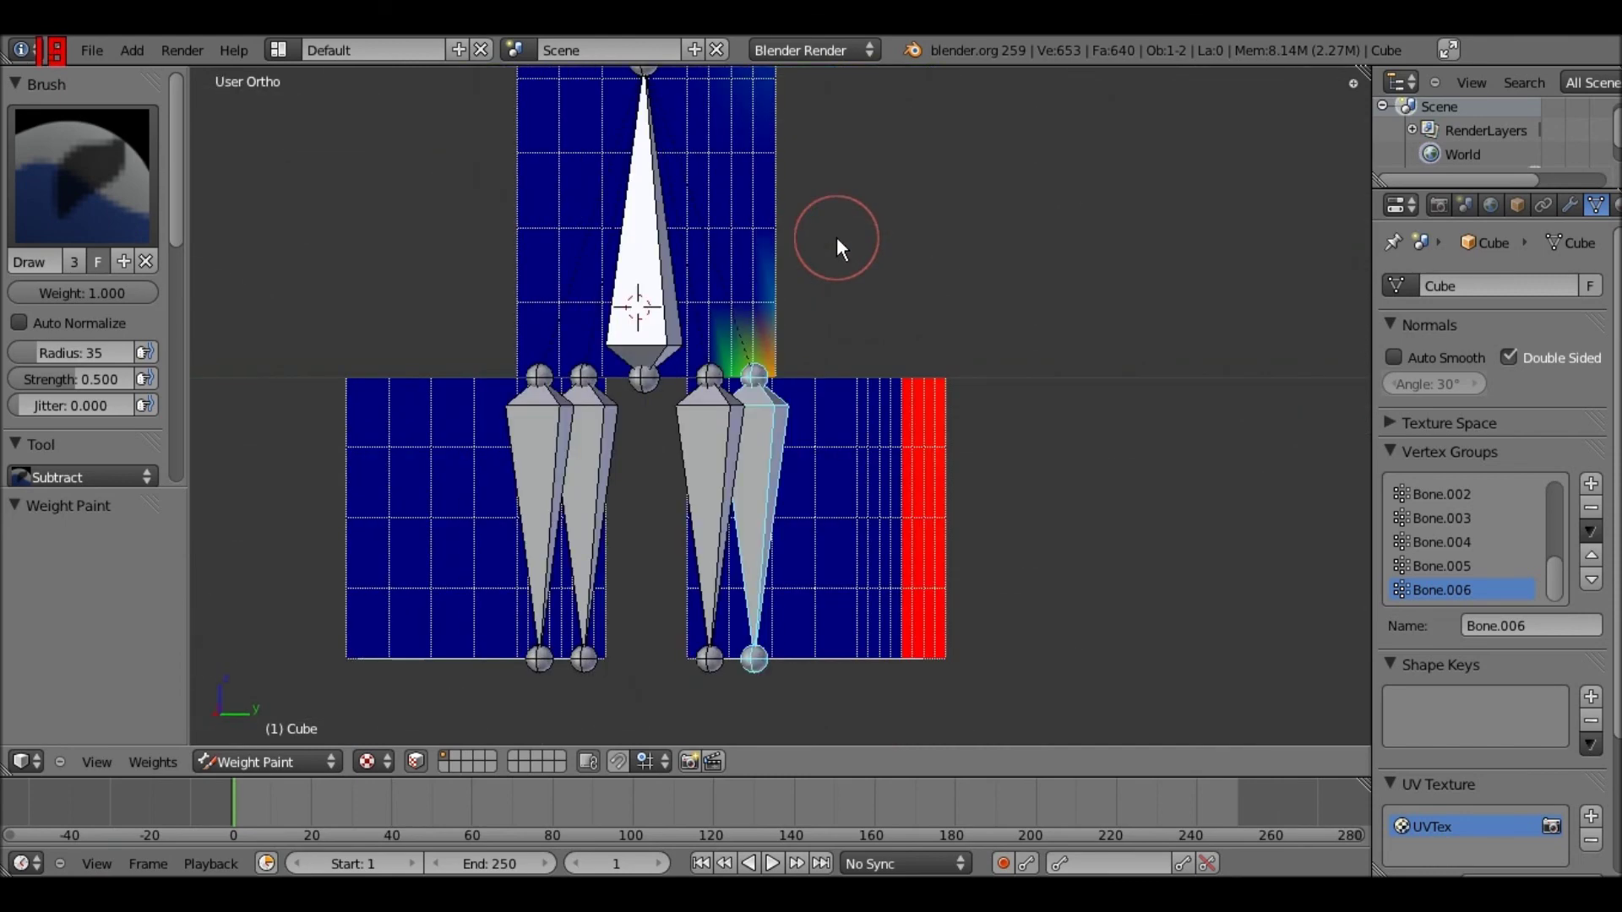
key(KP_6)
key(KP_6)
key(KP_6)
key(KP_6)
key(KP_6)
key(KP_6)
key(KP_6)
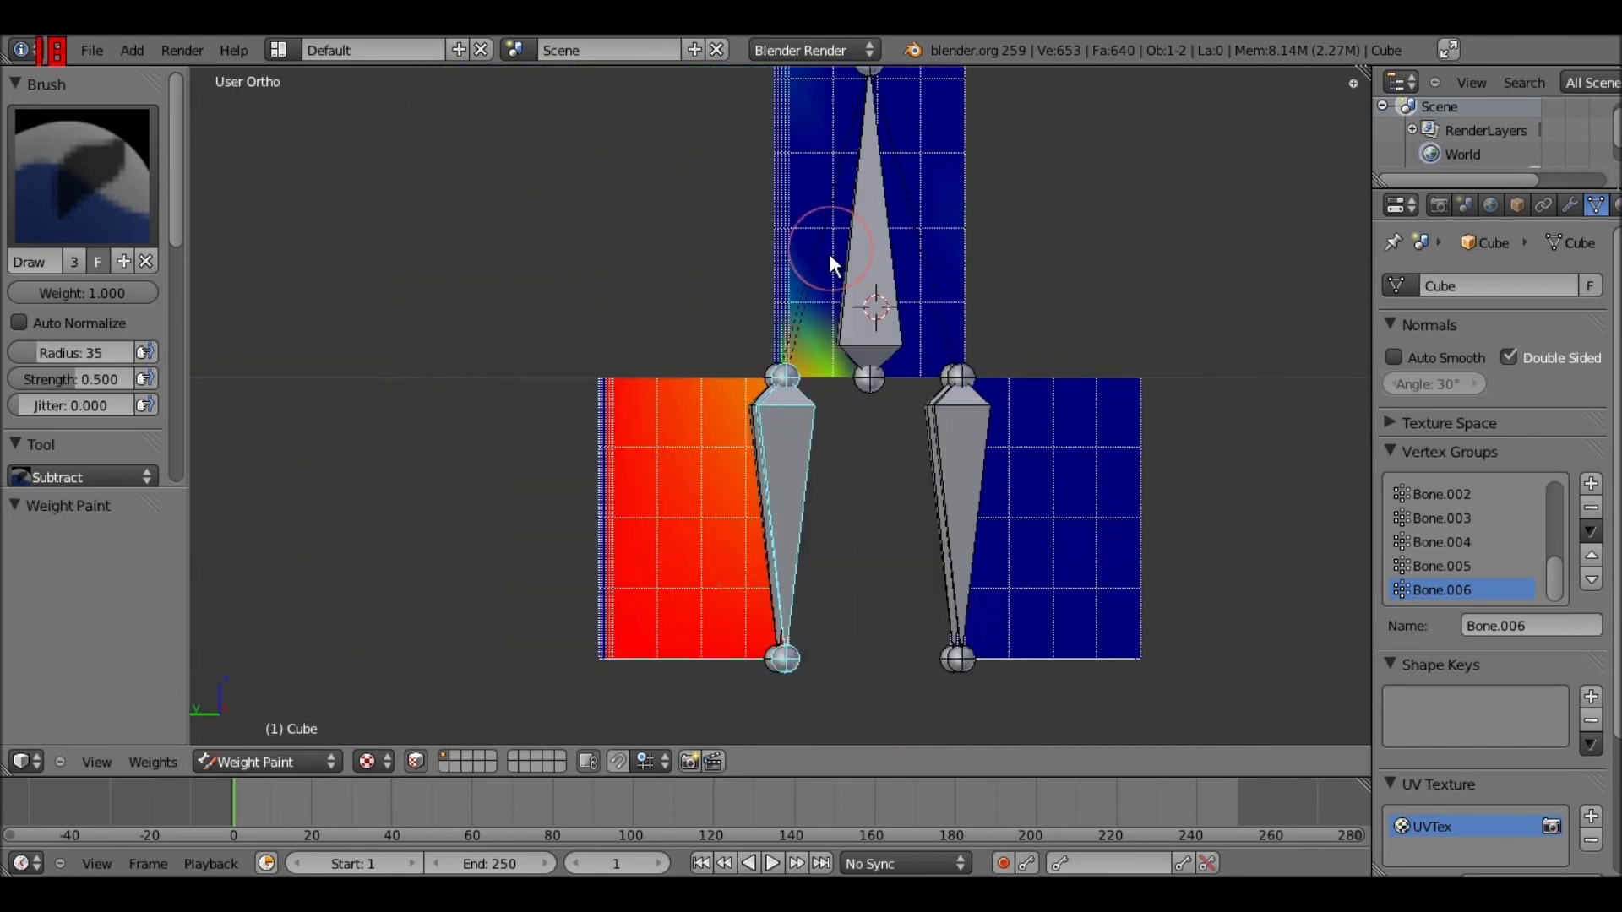
key(KP_4)
mouse_move(829, 321)
mouse_down()
mouse_move(831, 361)
mouse_move(802, 308)
mouse_move(832, 369)
mouse_move(827, 345)
mouse_up()
scroll(832, 355, up, 2)
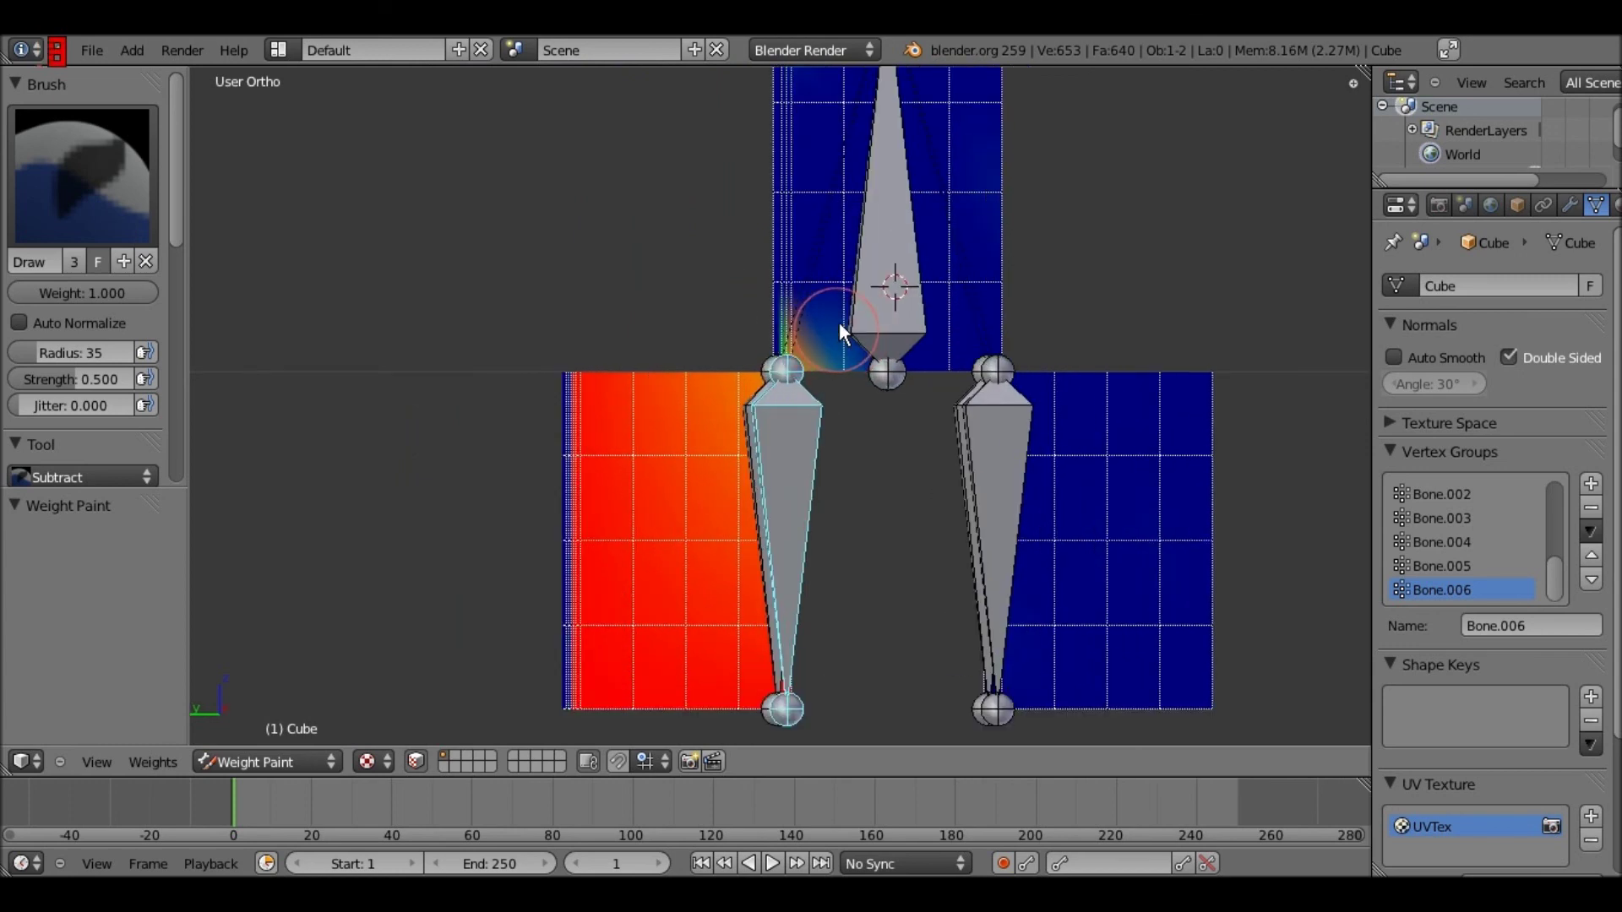
Examine the body's adjoining faces for leftover Bone.006 weight above its leg
middle_drag(838, 376, 837, 377)
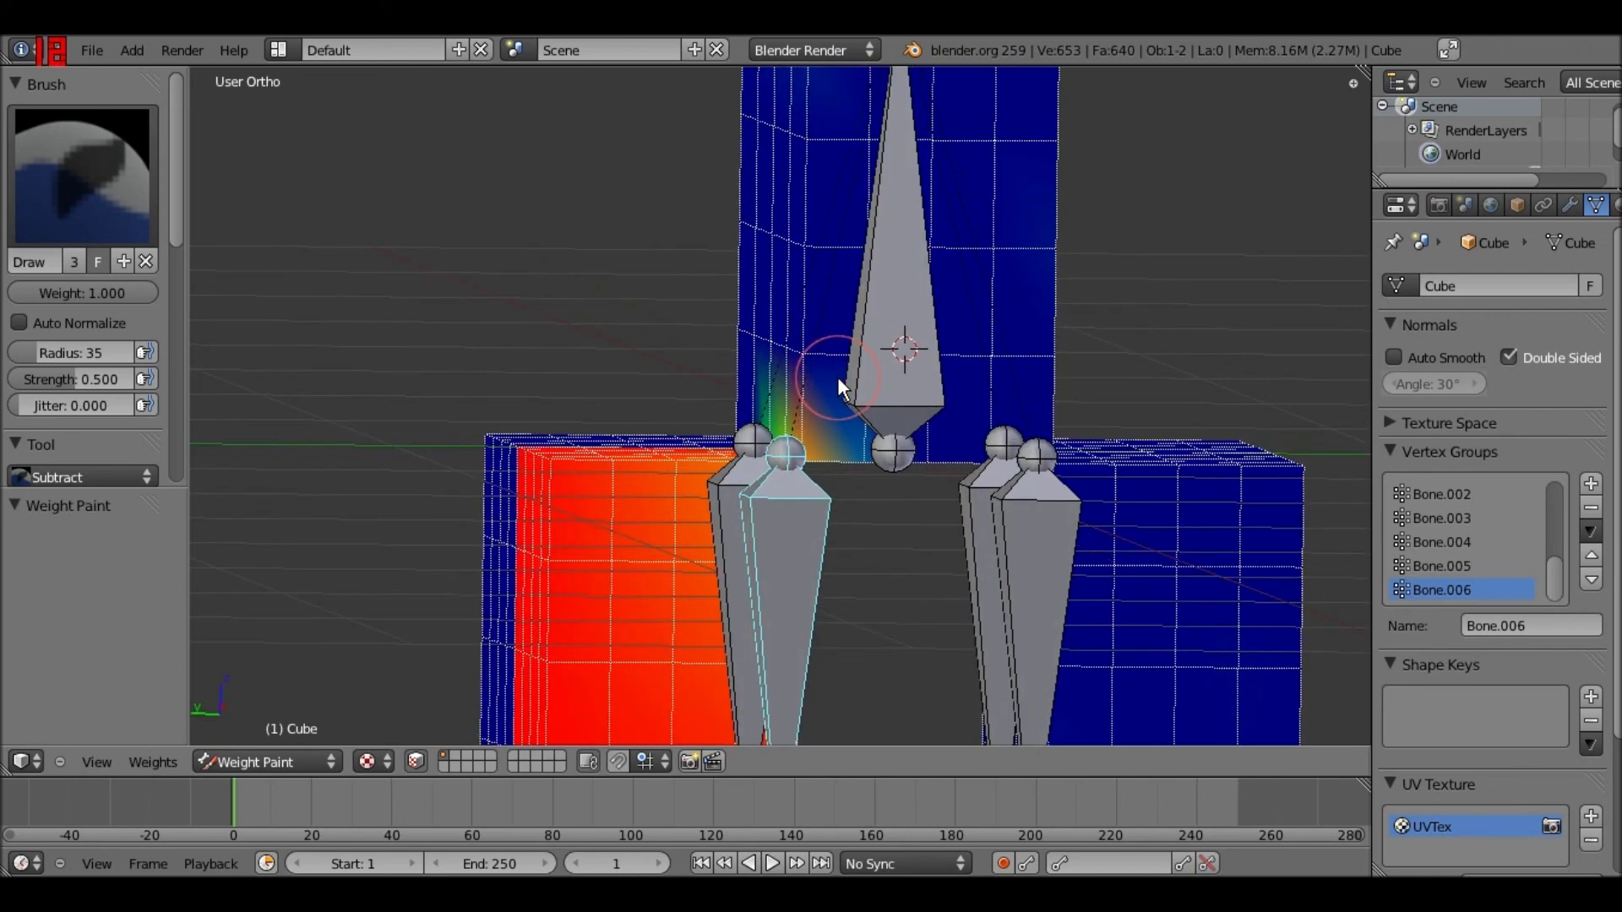
key(KP_3)
scroll(838, 377, down, 2)
middle_drag(1000, 367, 991, 370)
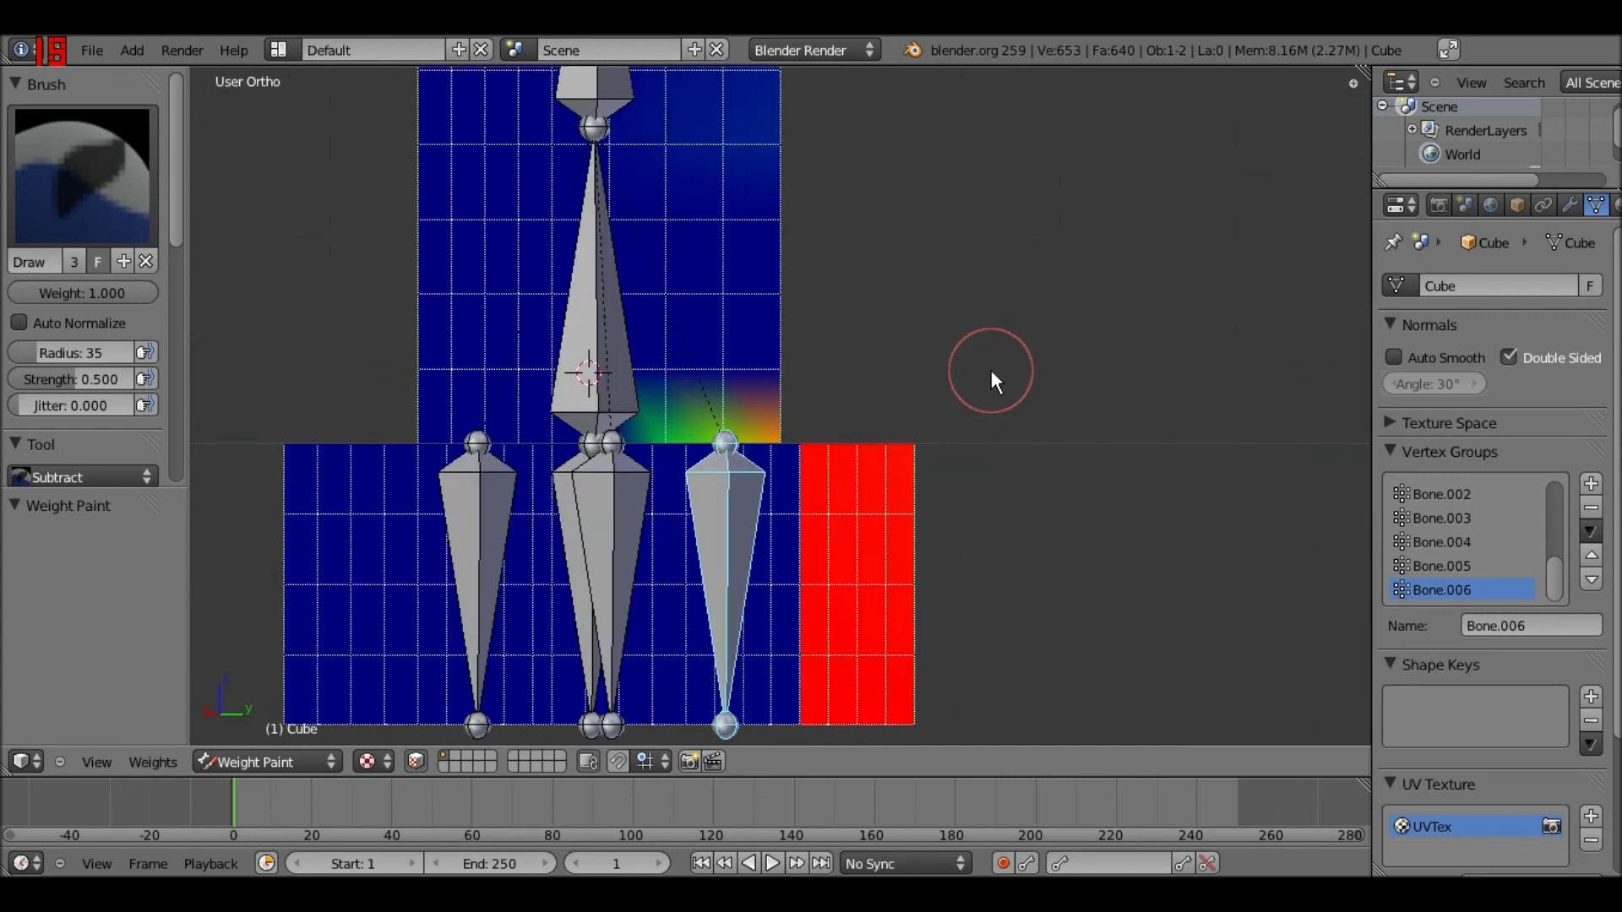